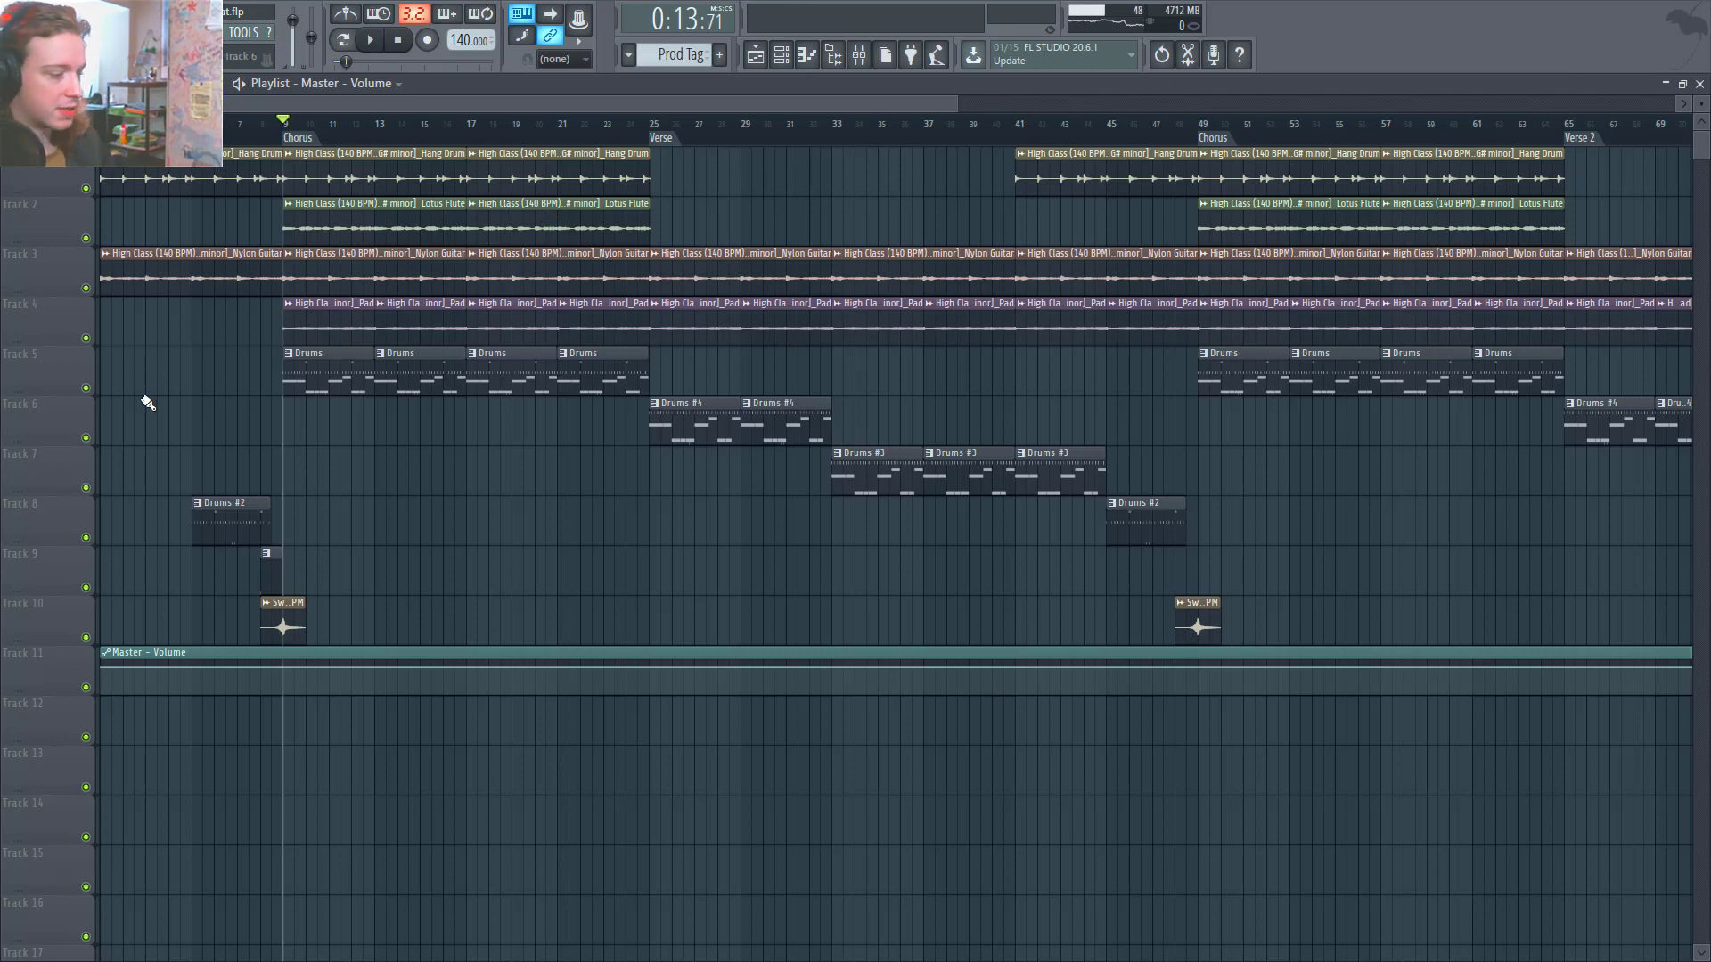
Solo Track 4 and unmute Tracks 1 to 3 so only the four High Class melody loops are enabled for playback.
right_click(86, 338)
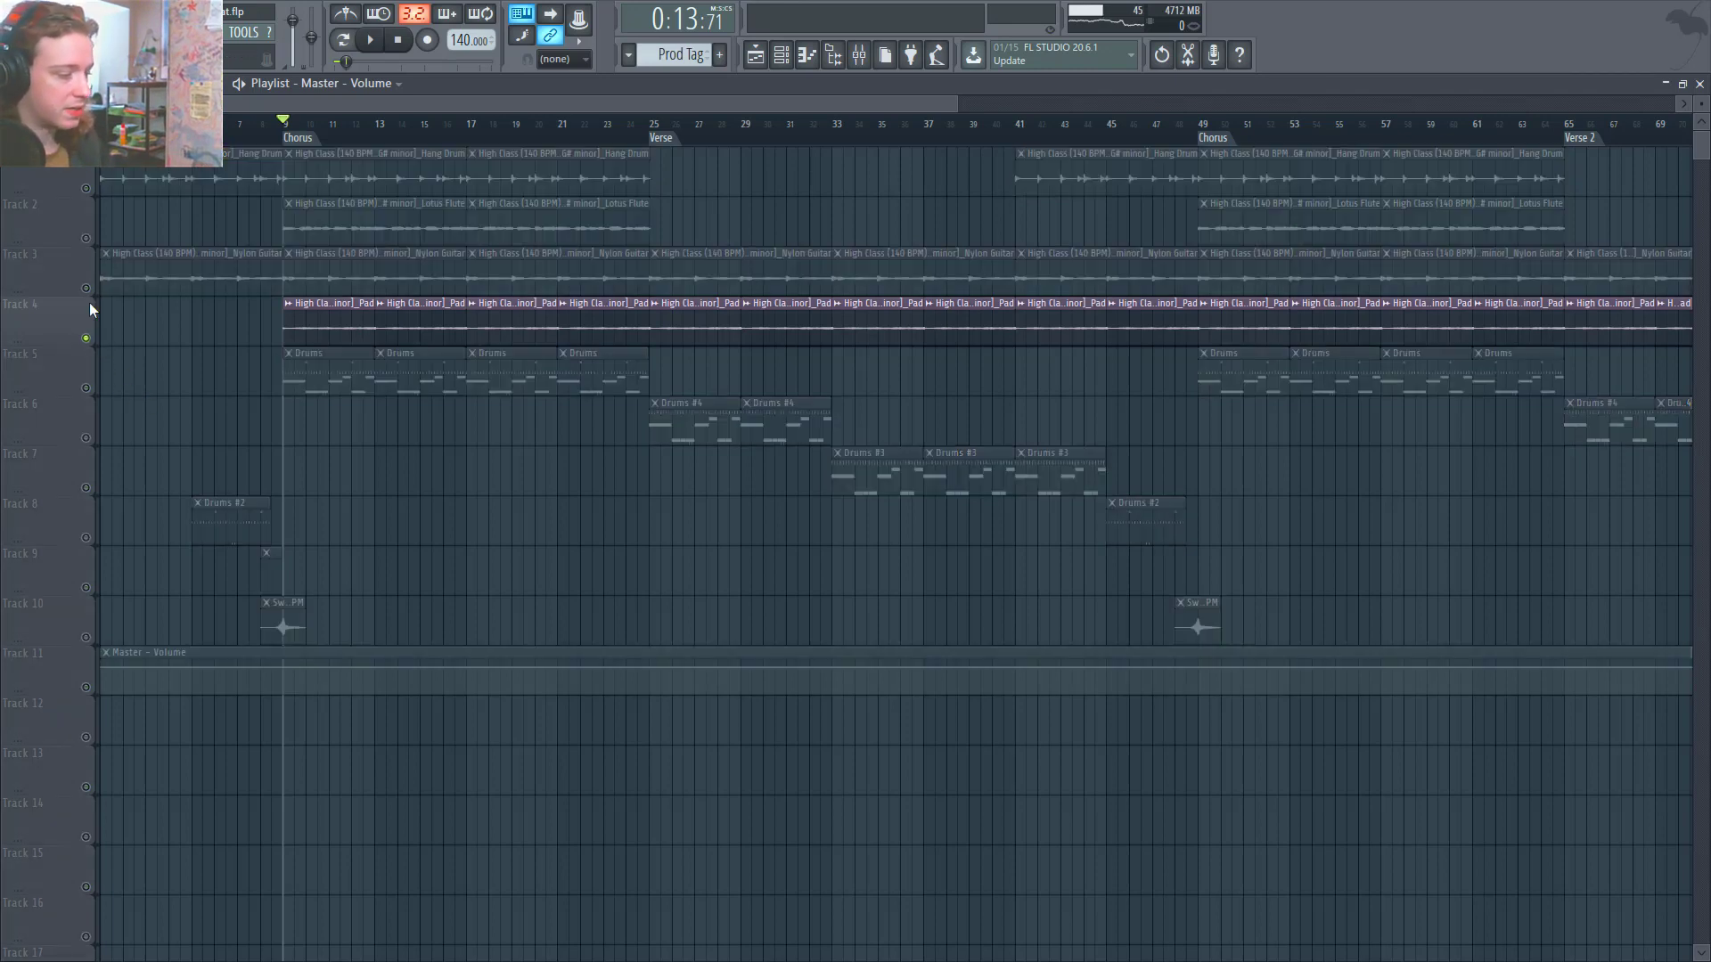
click(85, 288)
click(85, 238)
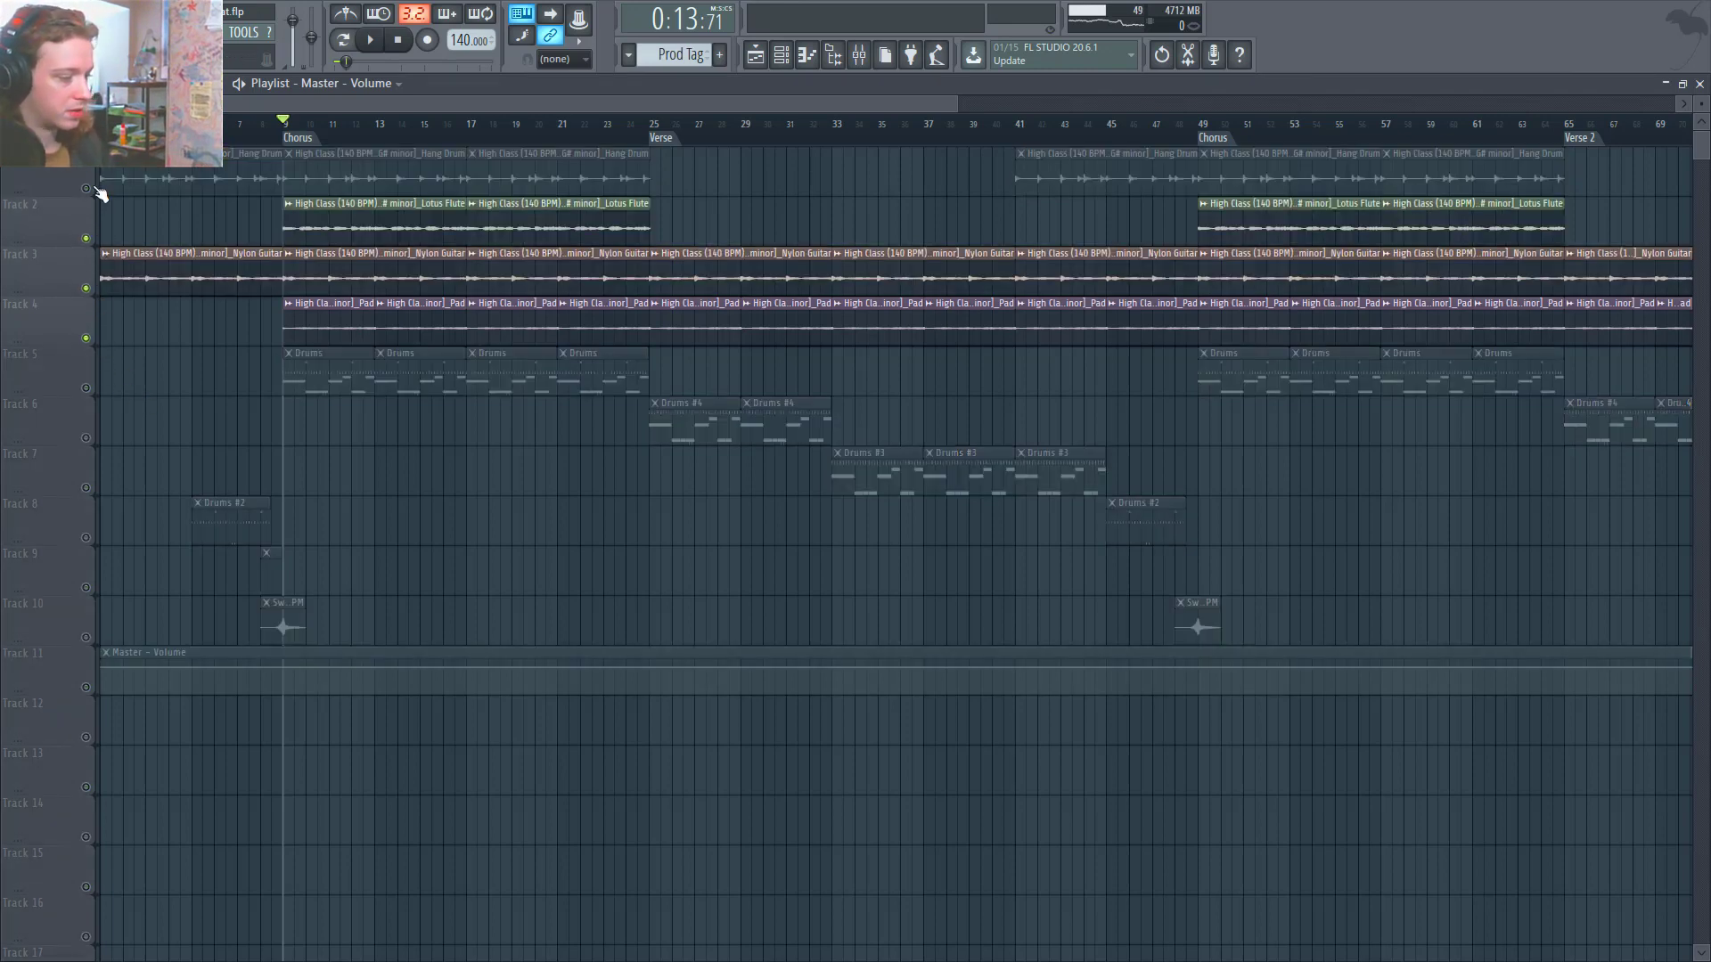
click(86, 188)
key(space)
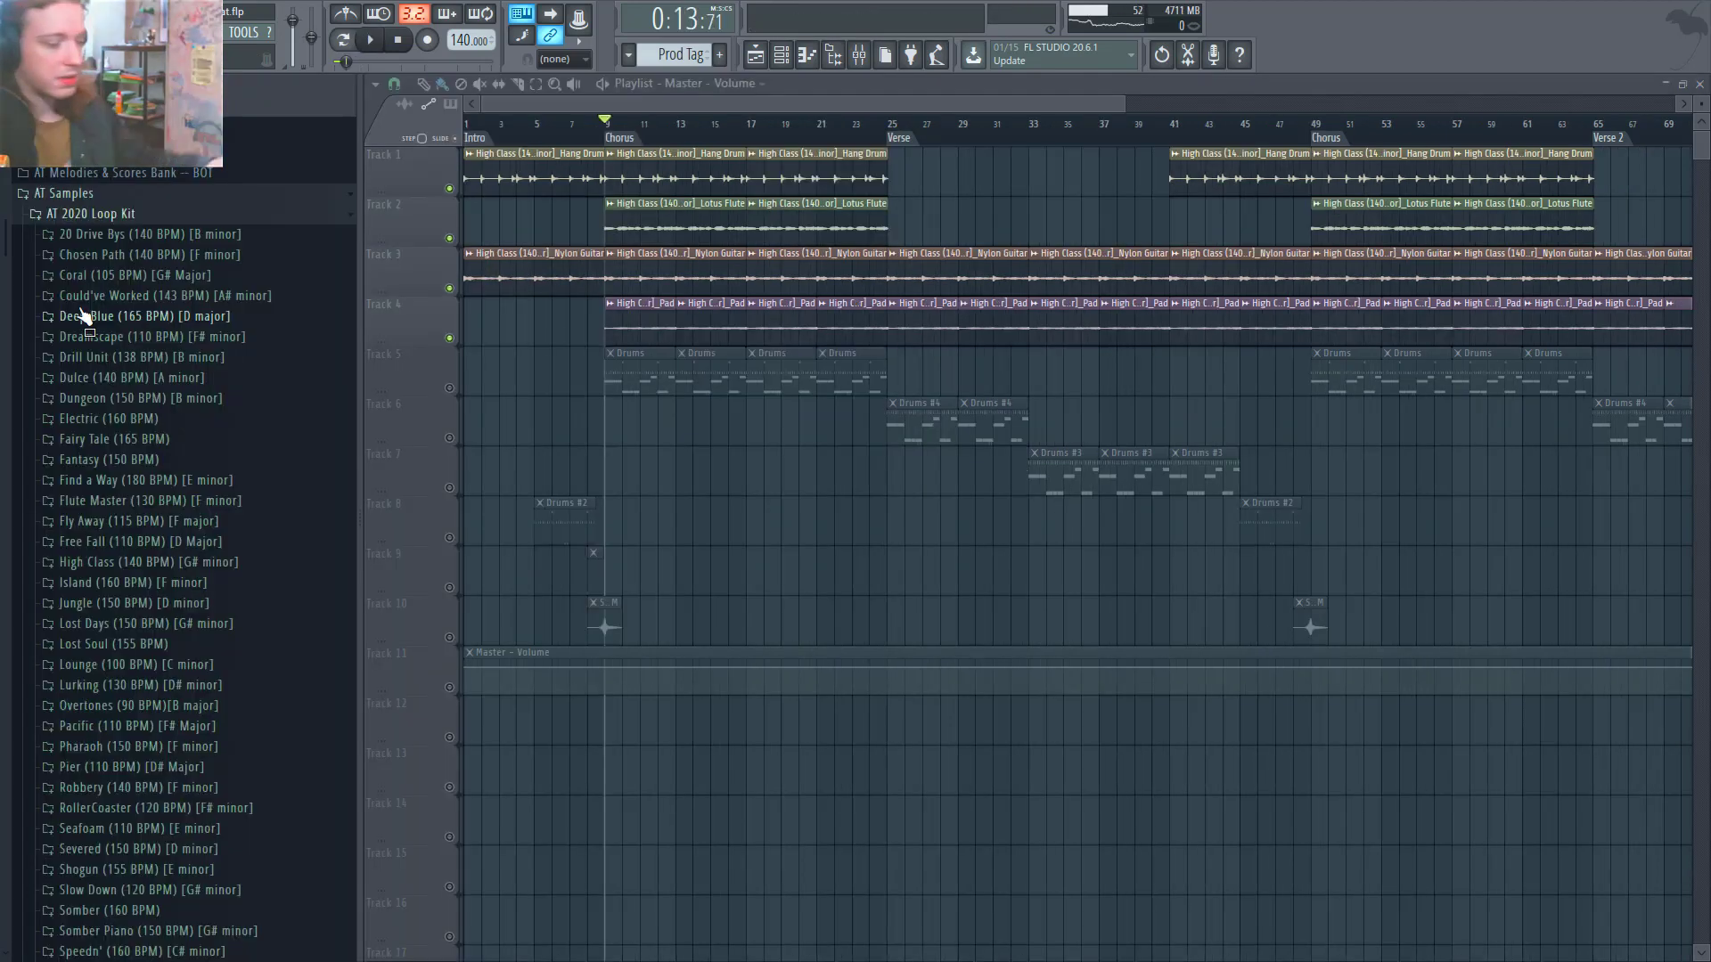
Look through the AT 2020 Loop Kit folders and the individual loops in Severed (150 BPM) [D minor], then hide the sample browser.
scroll(80, 312, down, 5)
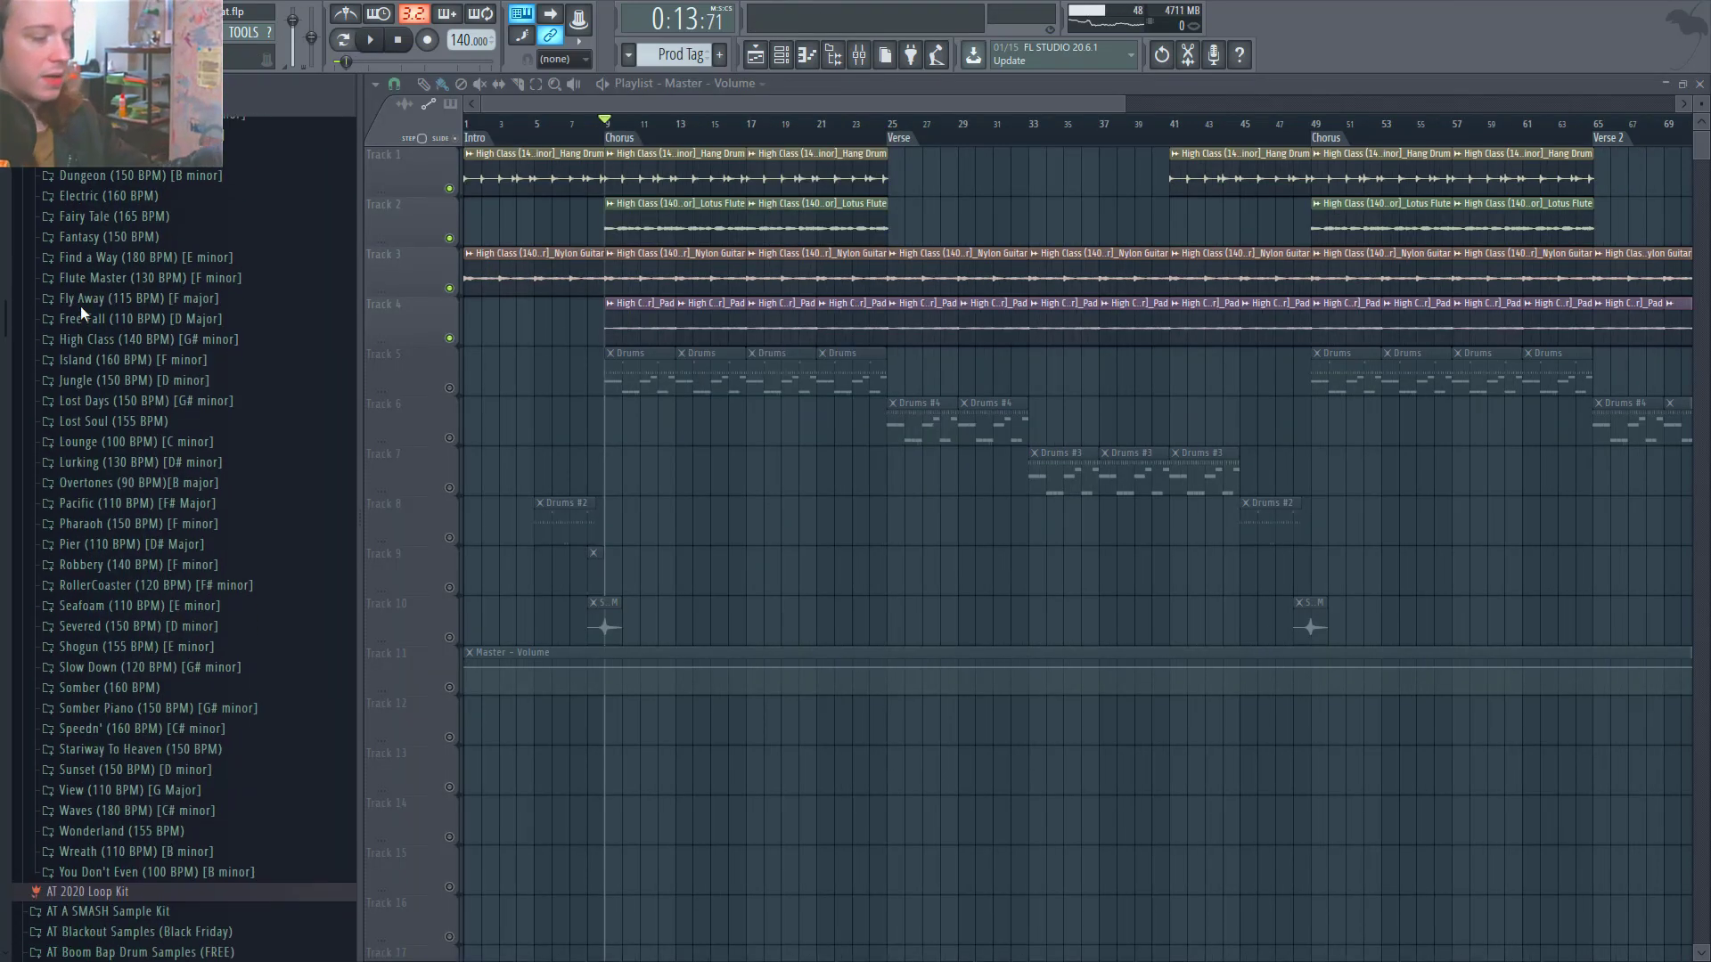
scroll(134, 401, up, 10)
scroll(142, 445, down, 3)
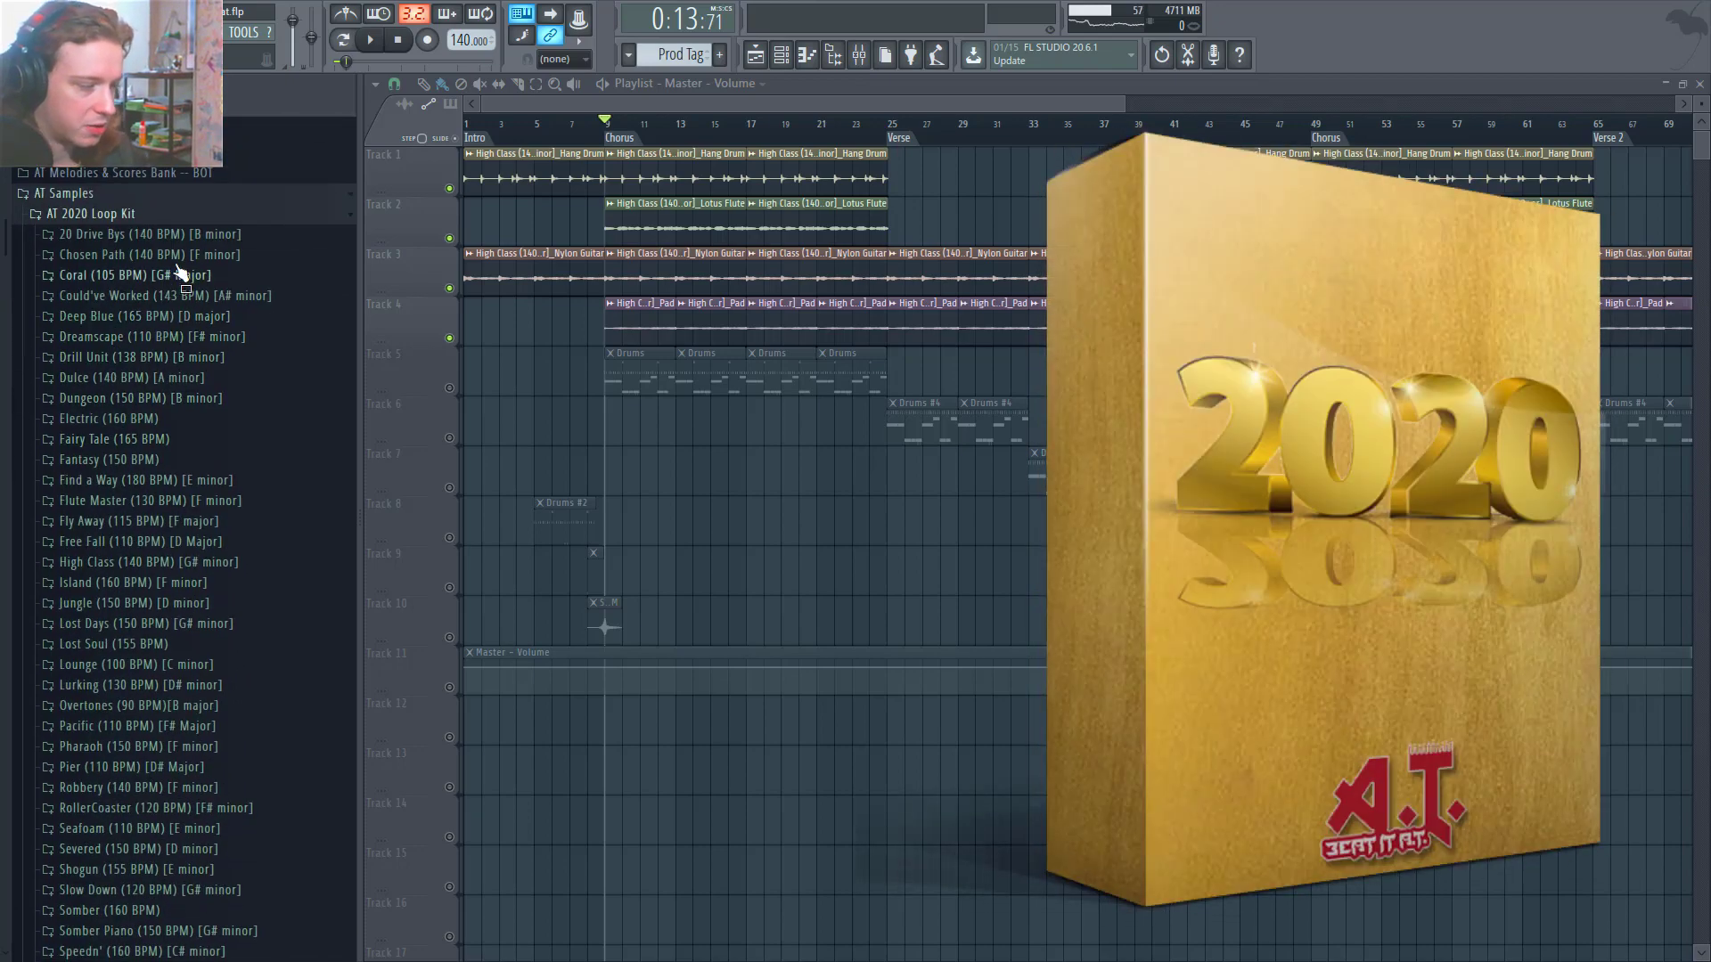
scroll(189, 641, down, 4)
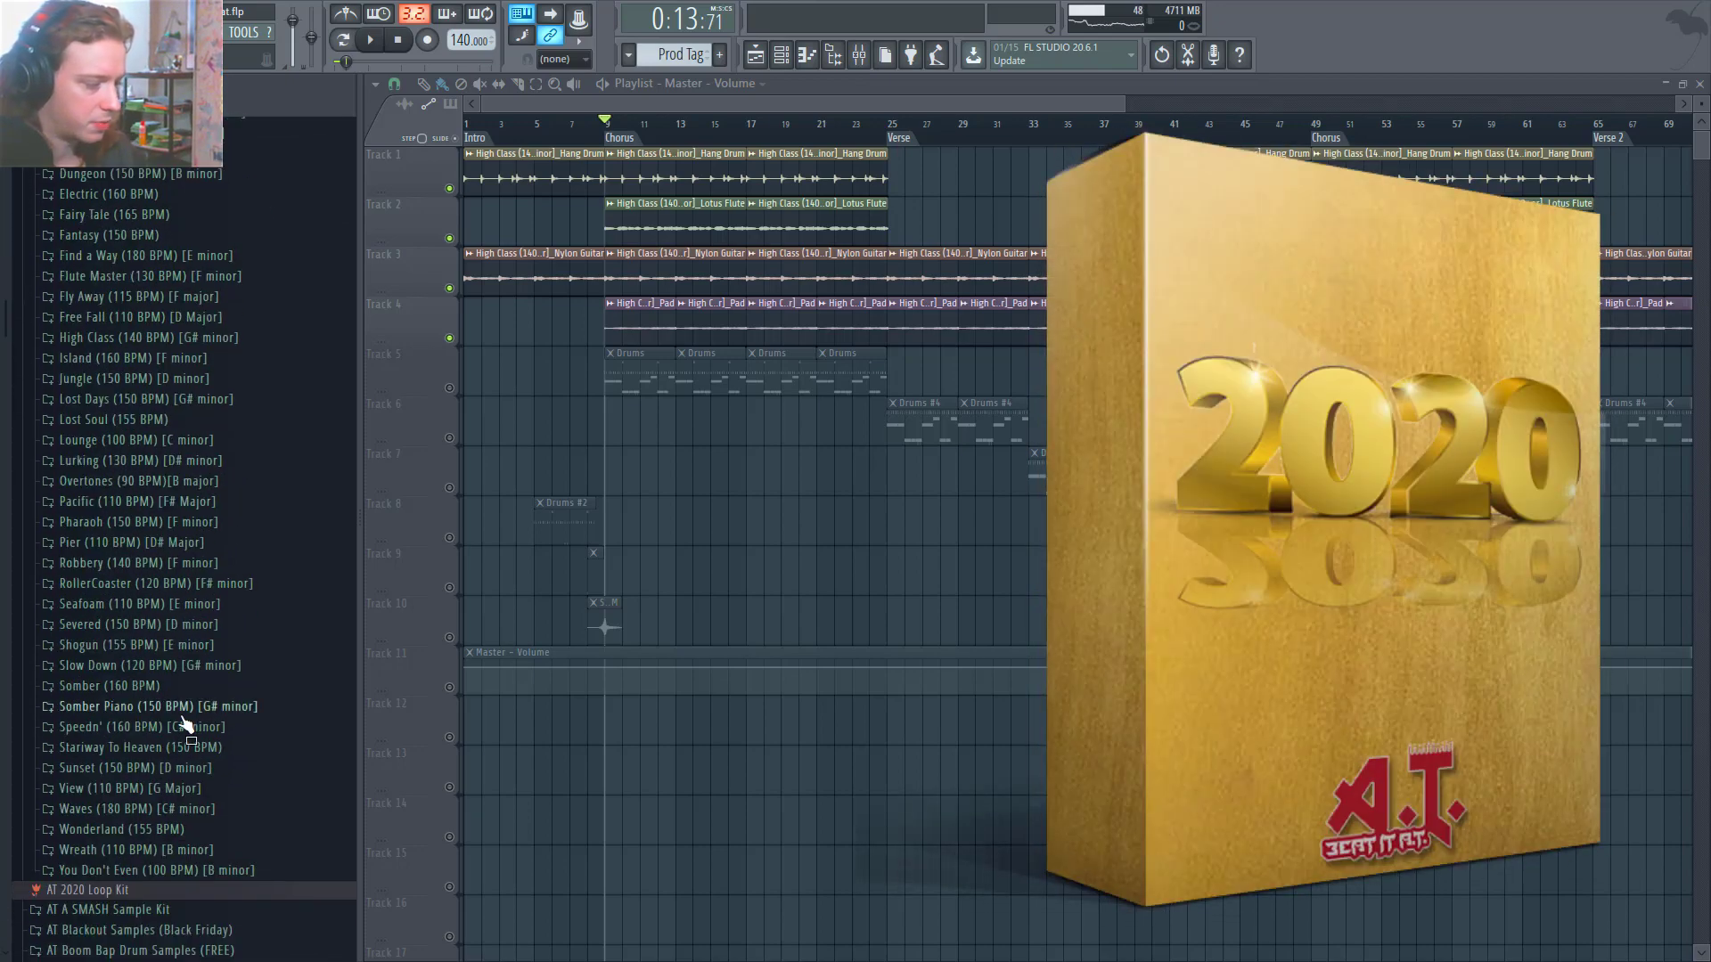
click(160, 629)
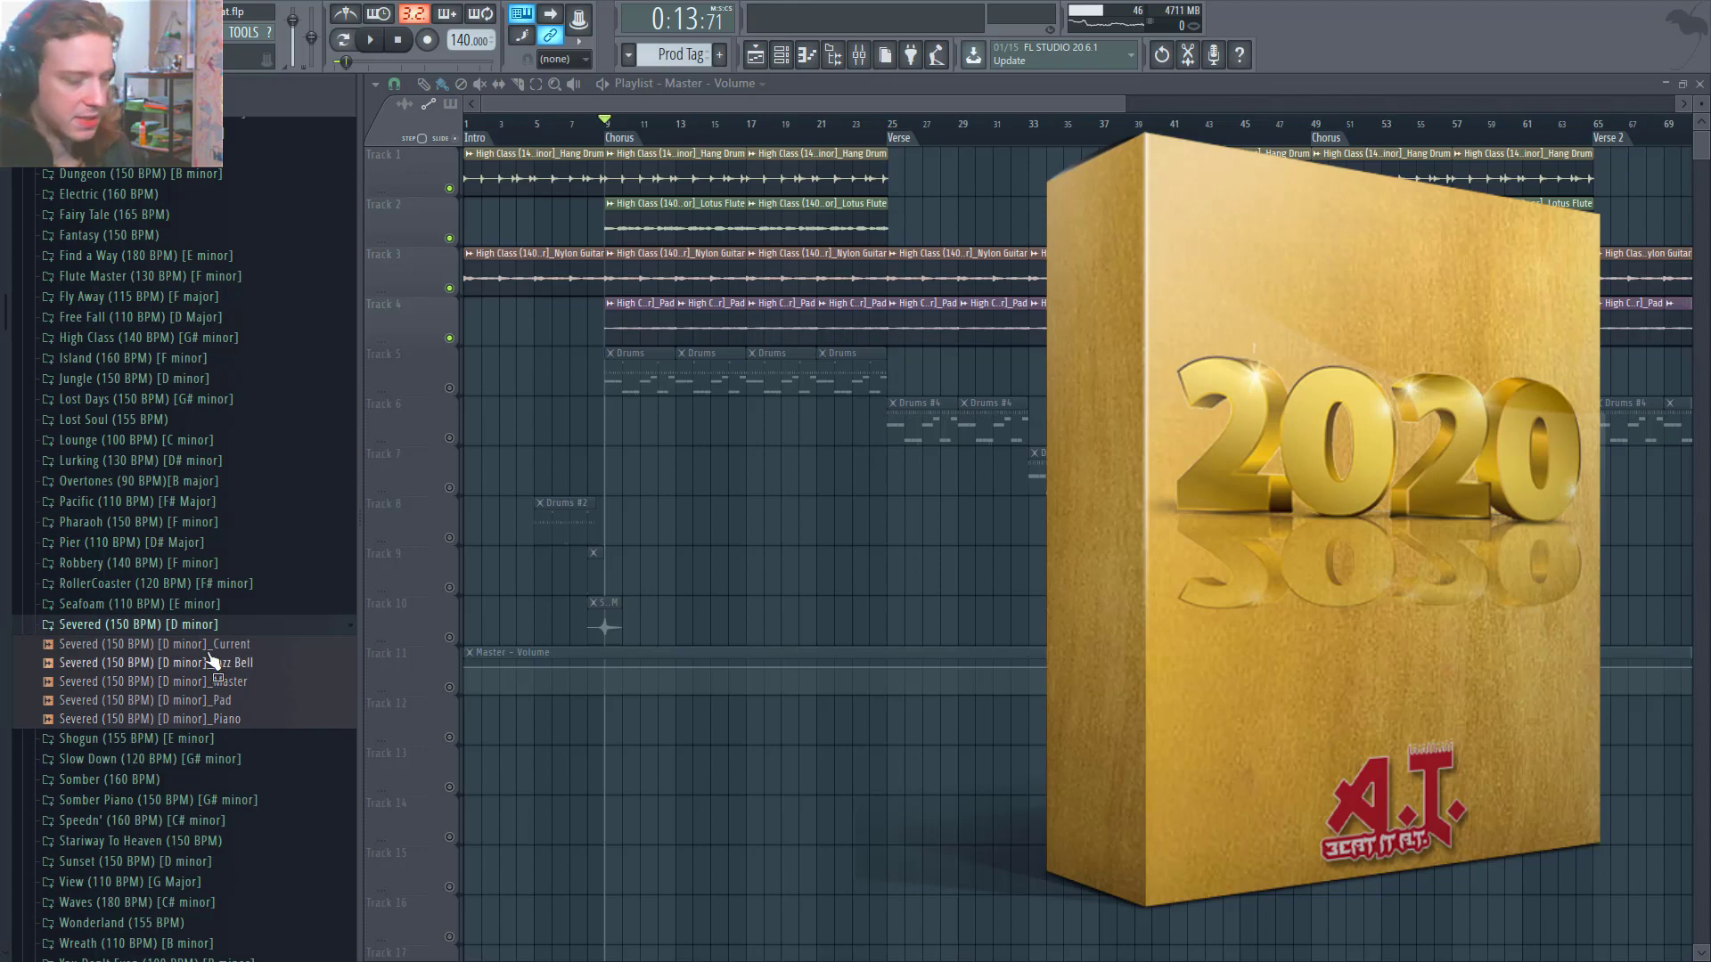
click(206, 624)
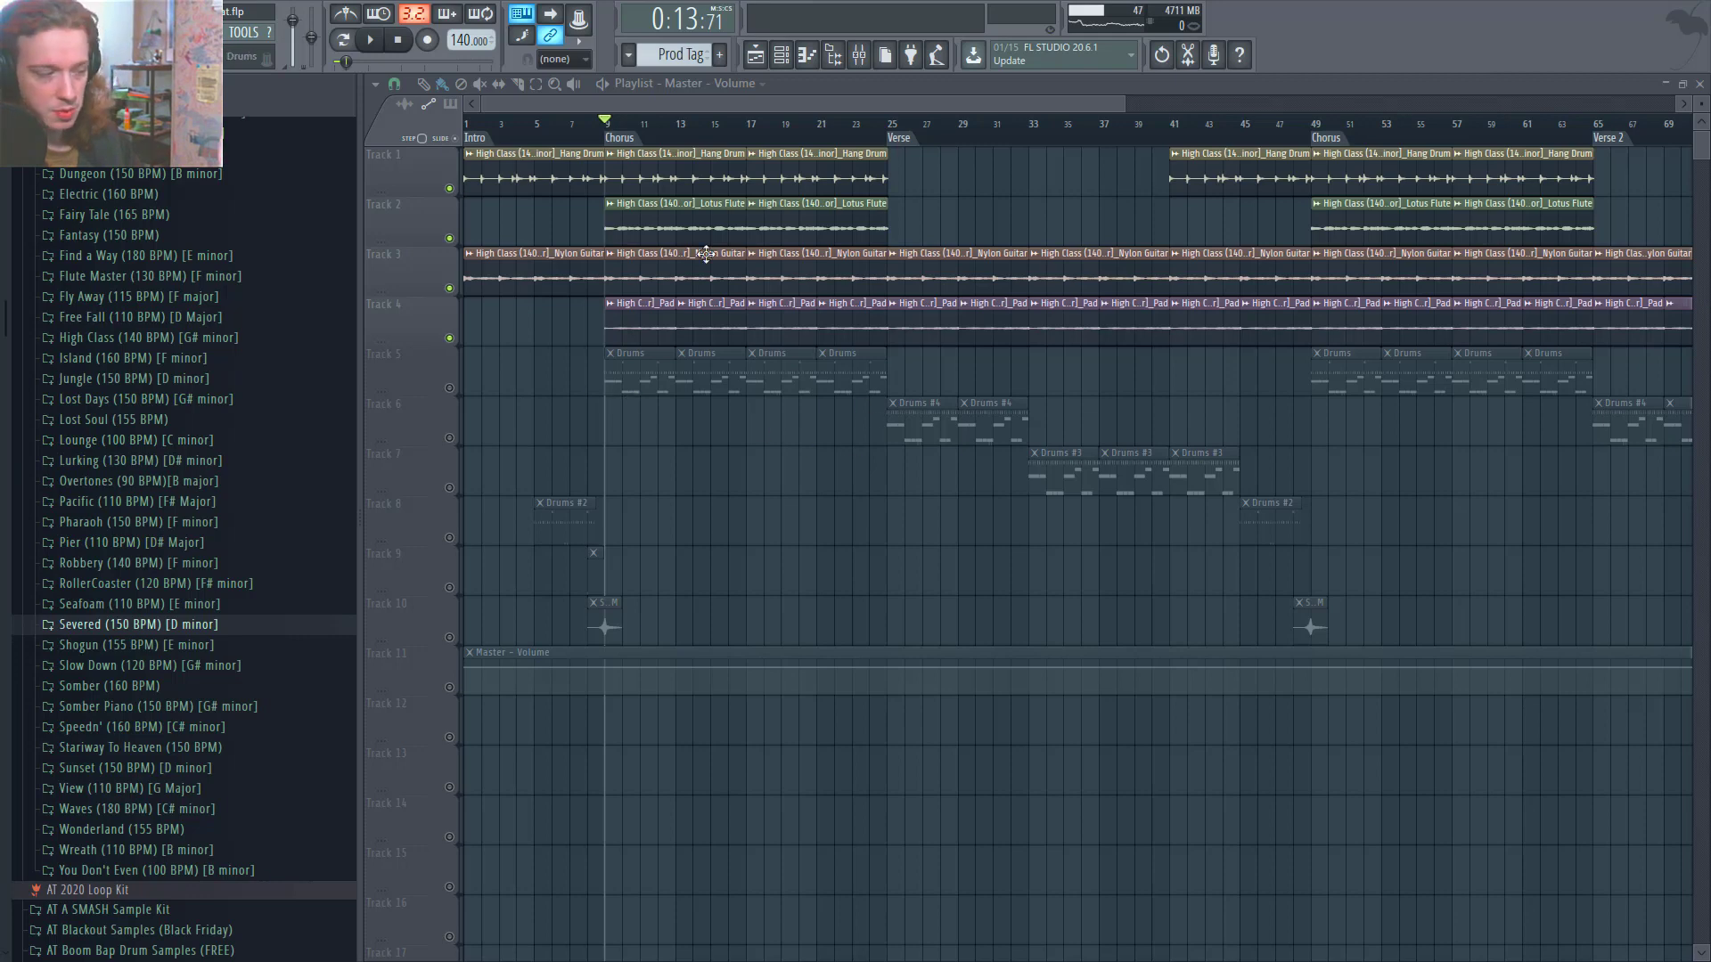
click(833, 55)
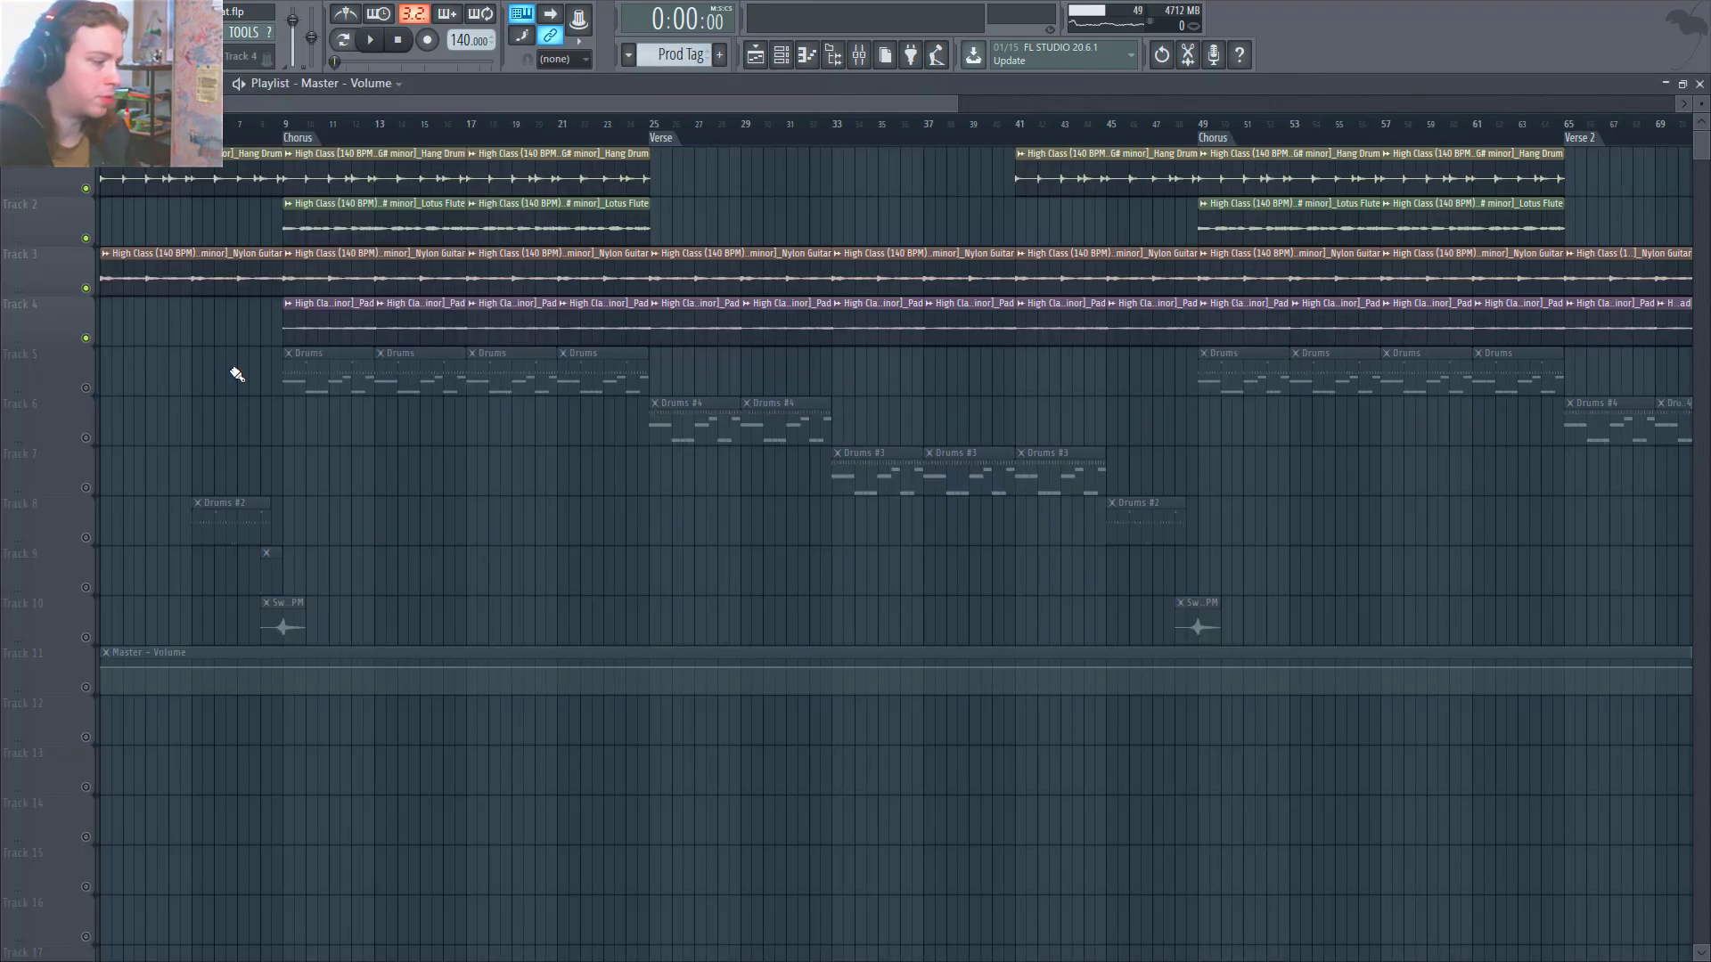
Unmute the Master volume automation on Track 11 and play the arrangement from the start.
scroll(123, 442, down, 1)
scroll(155, 379, up, 3)
scroll(30, 713, up, 1)
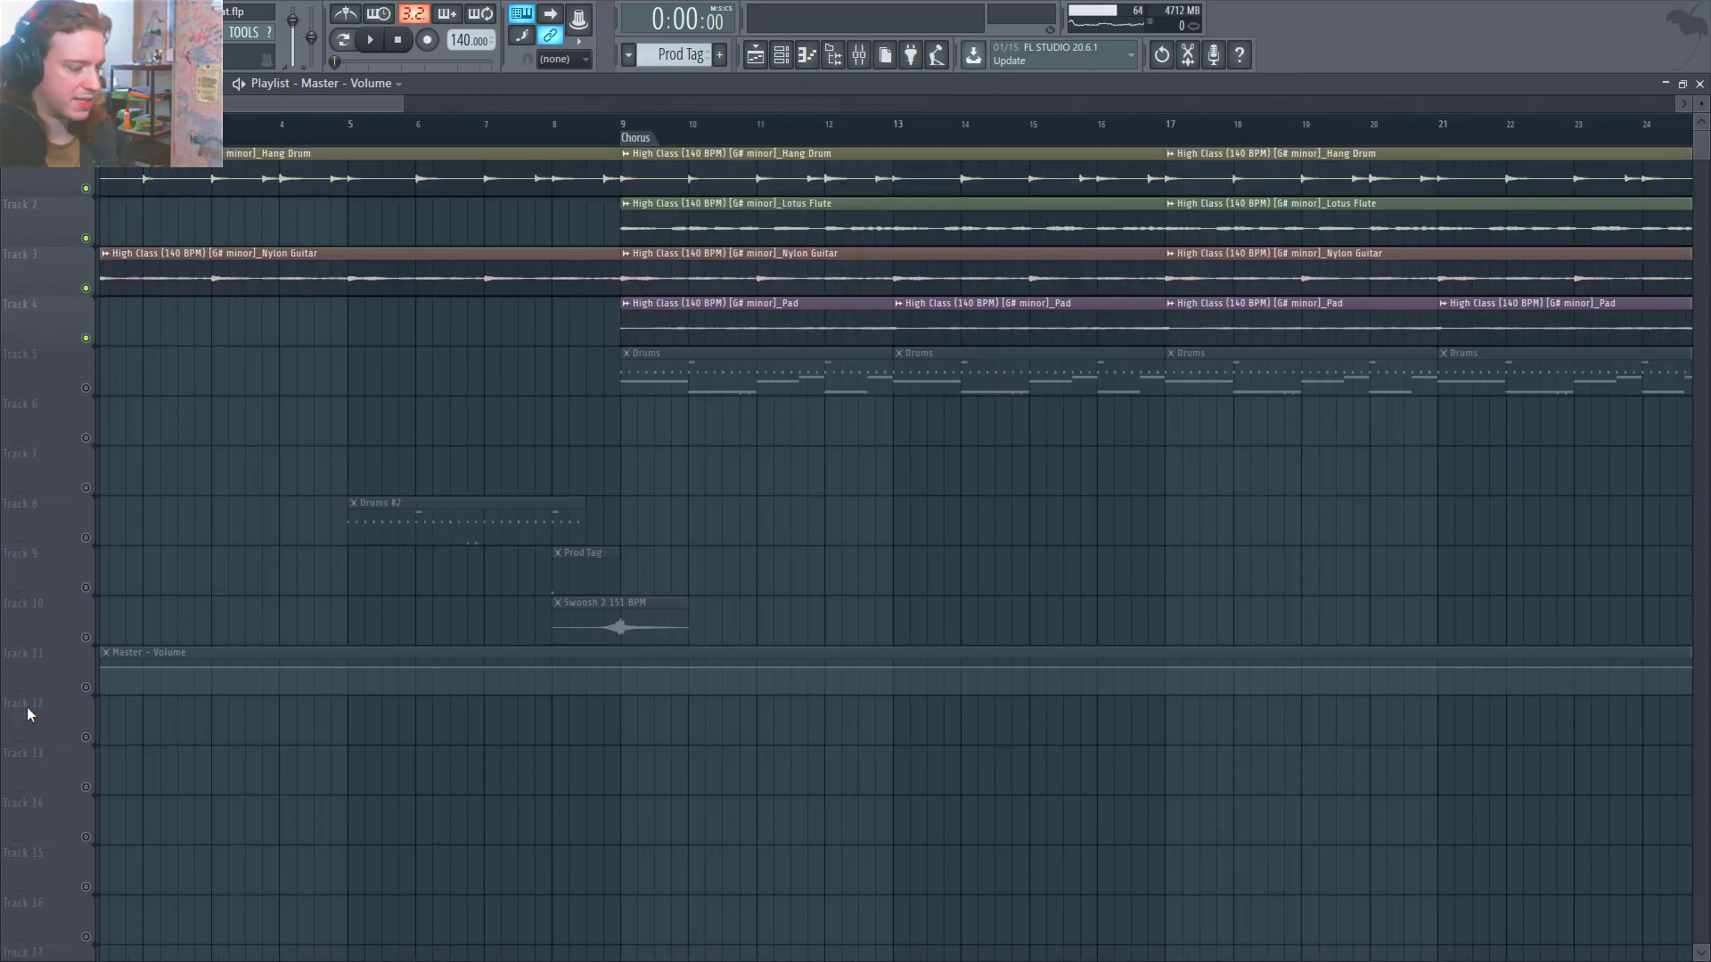
click(87, 686)
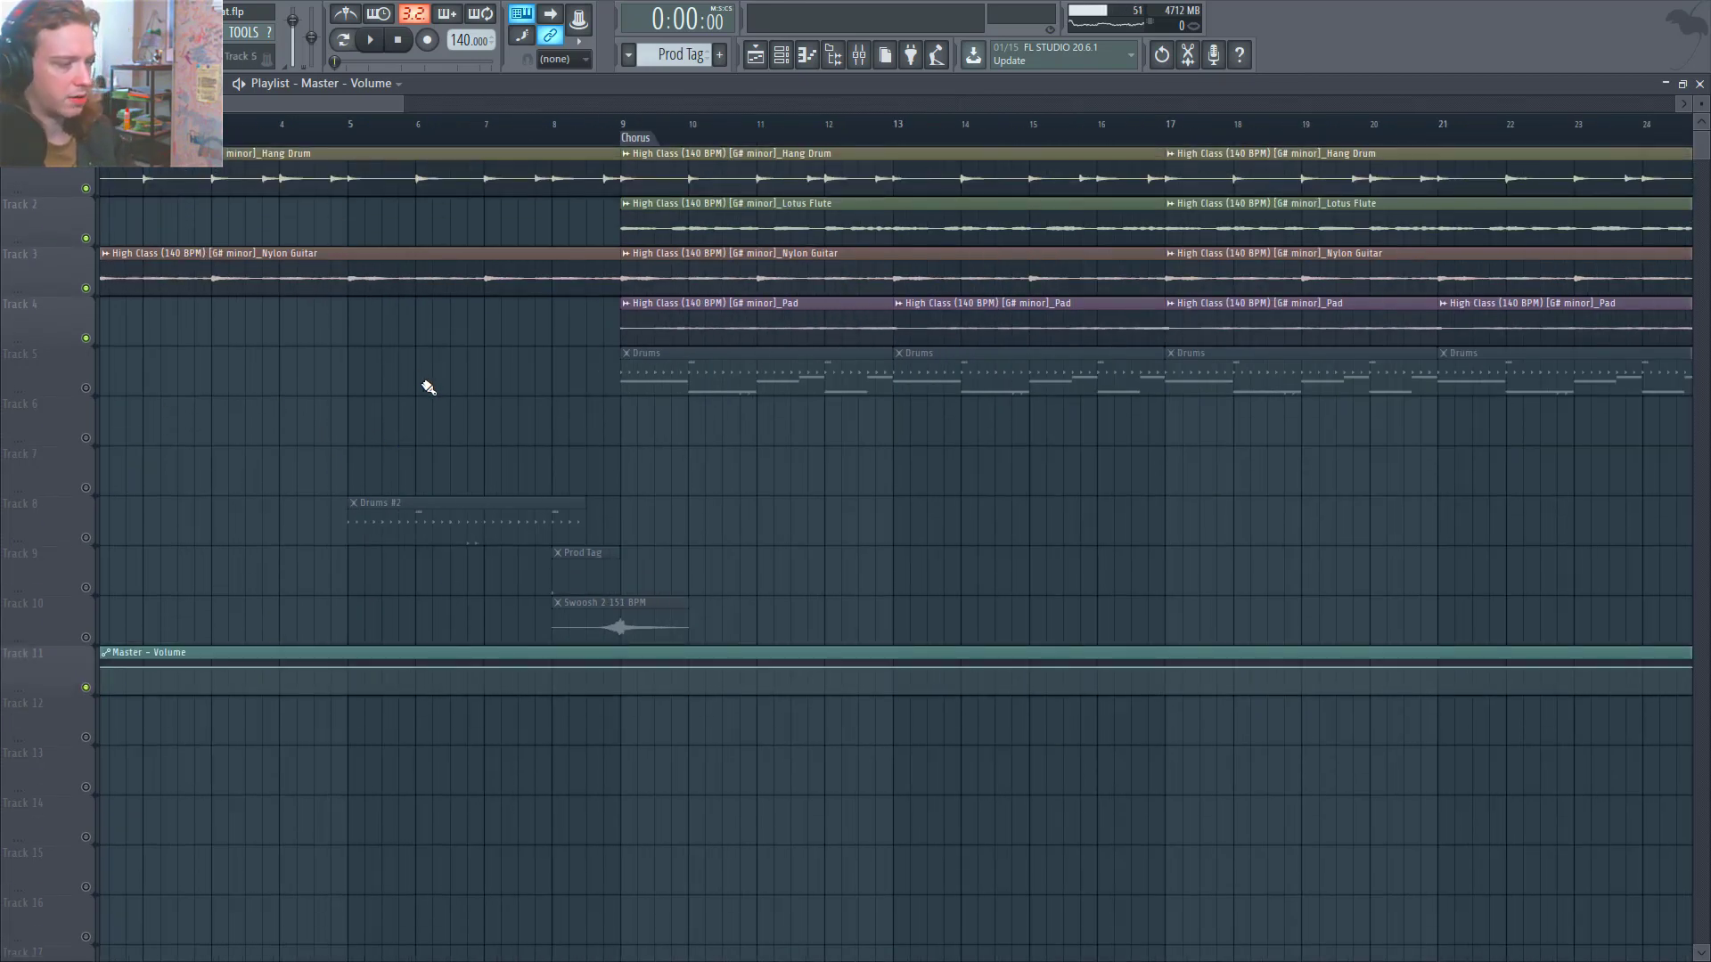
scroll(481, 390, down, 6)
scroll(275, 229, up, 6)
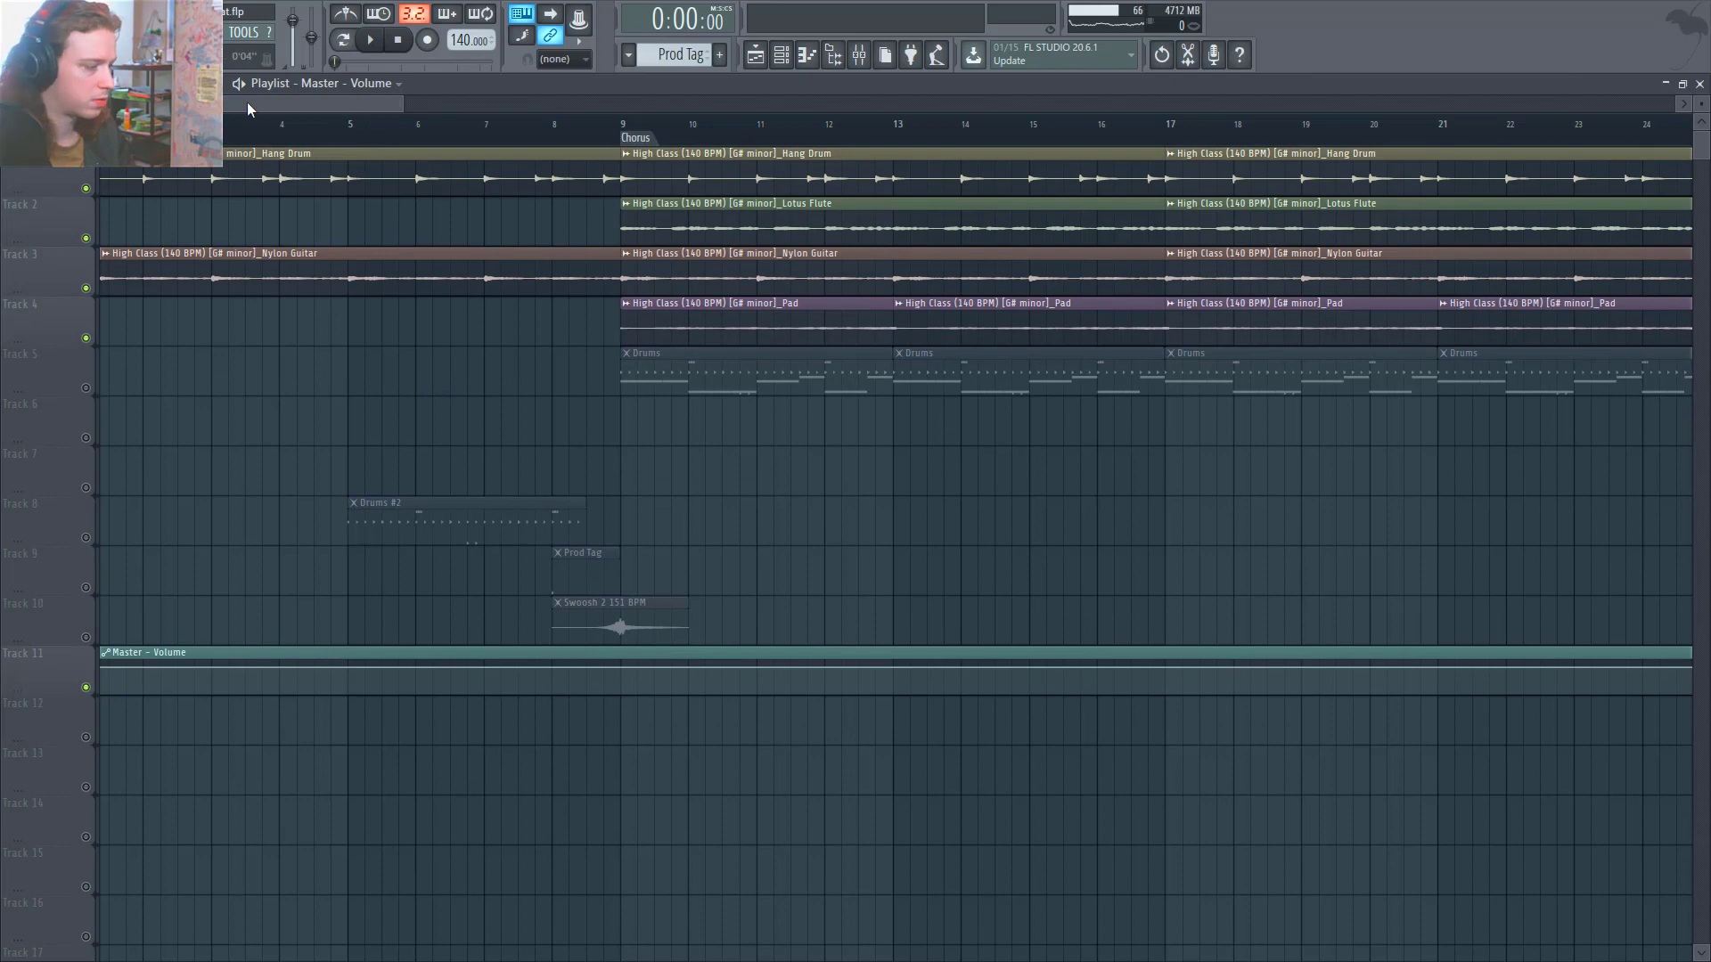
scroll(248, 109, left, 1)
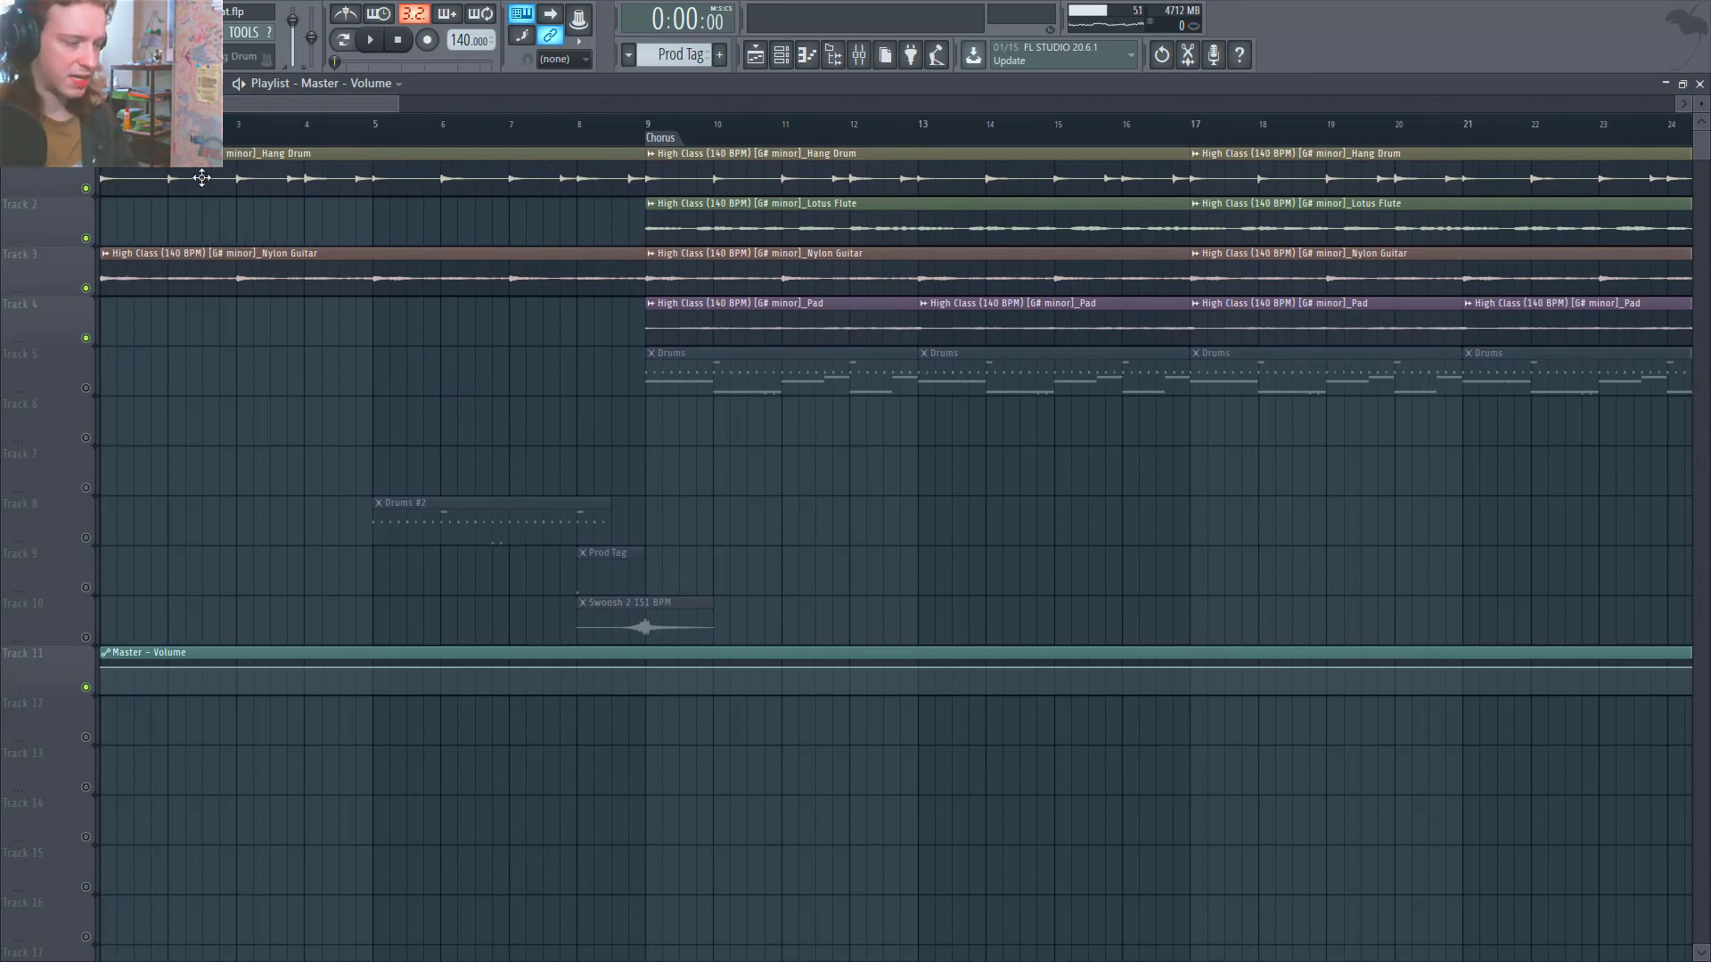
scroll(357, 370, down, 2)
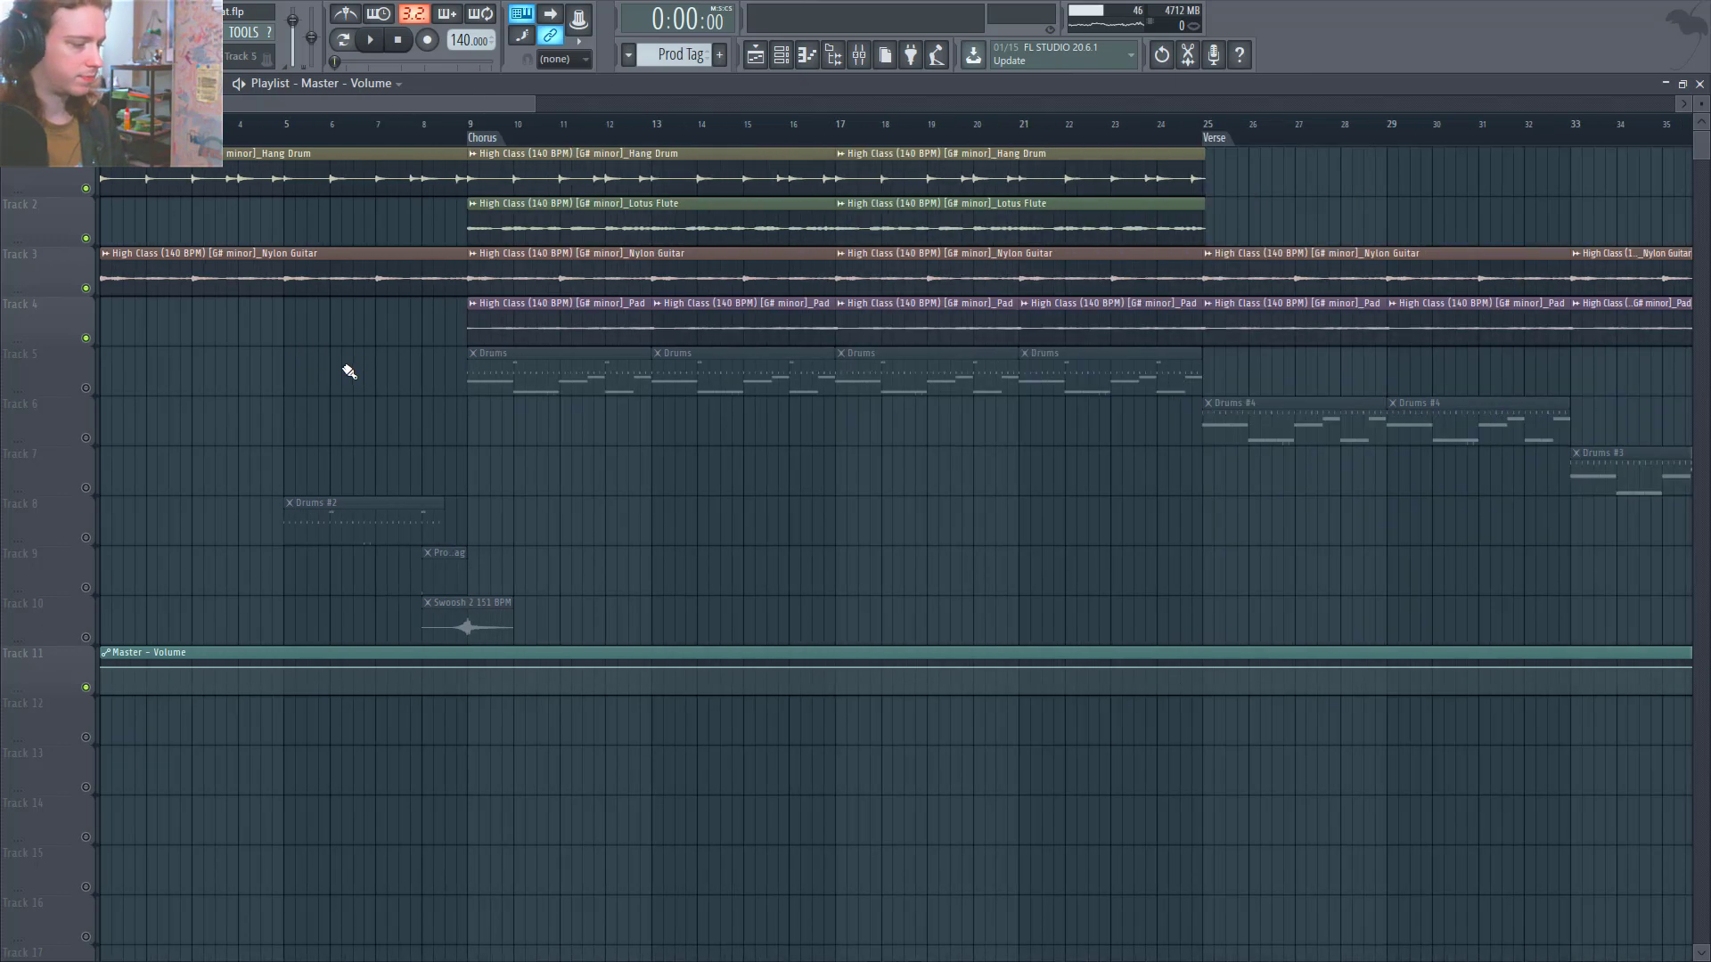
key(space)
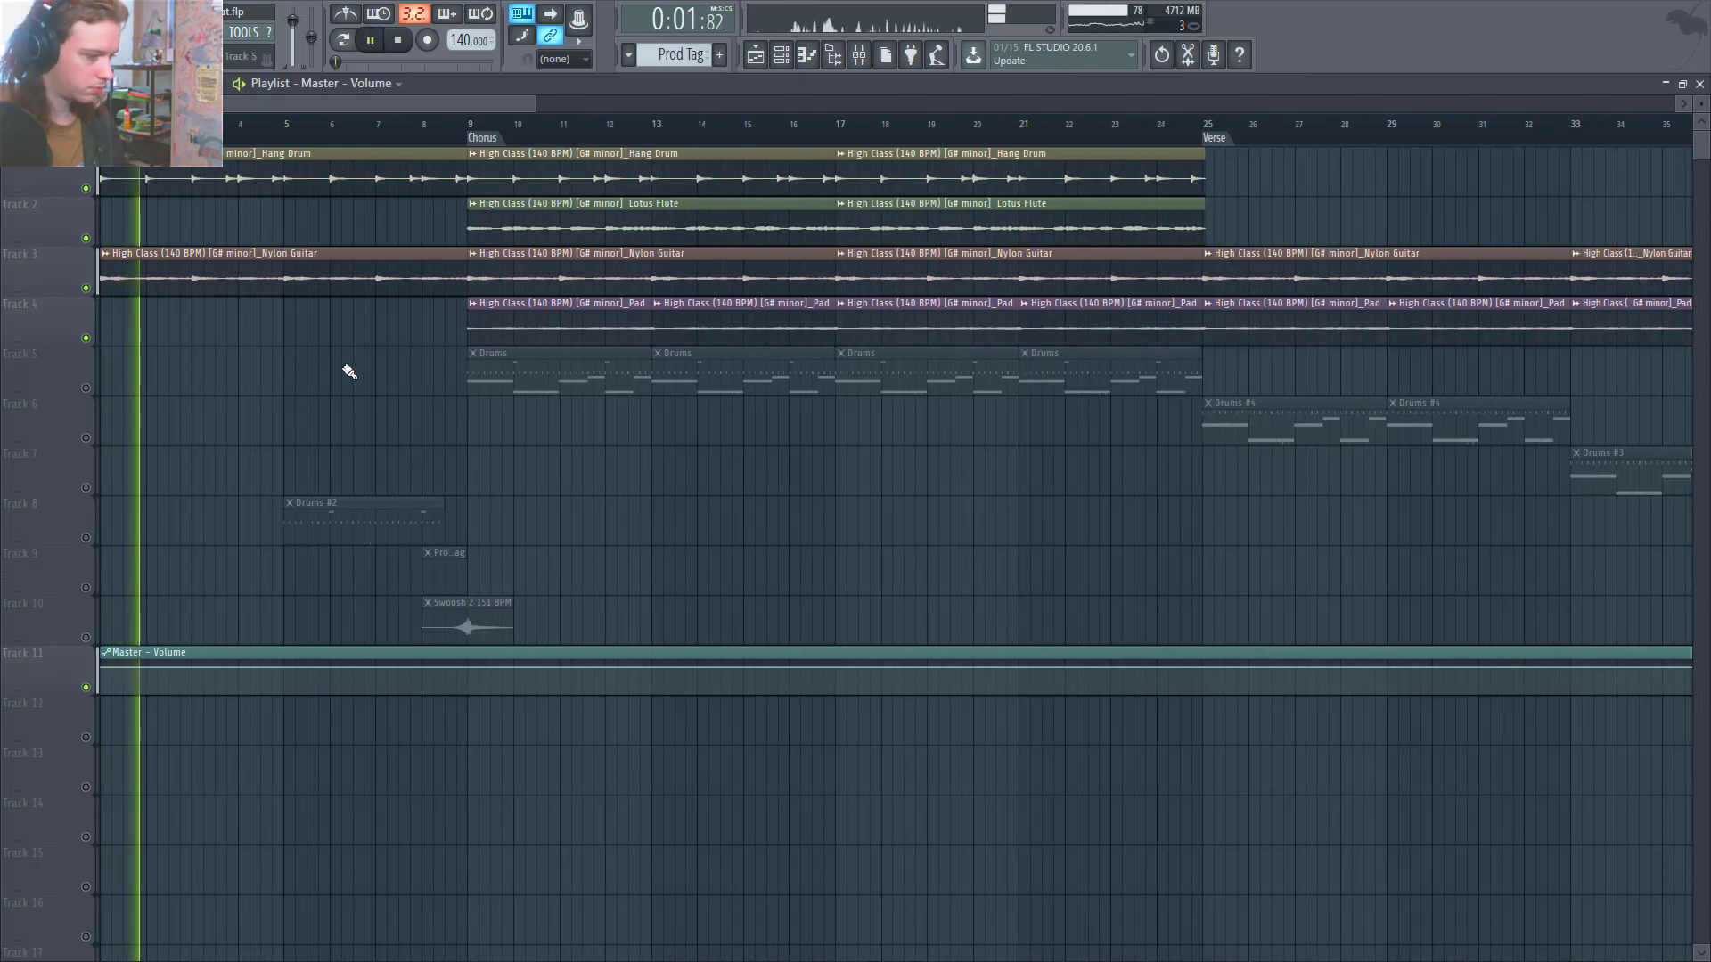
scroll(349, 370, down, 2)
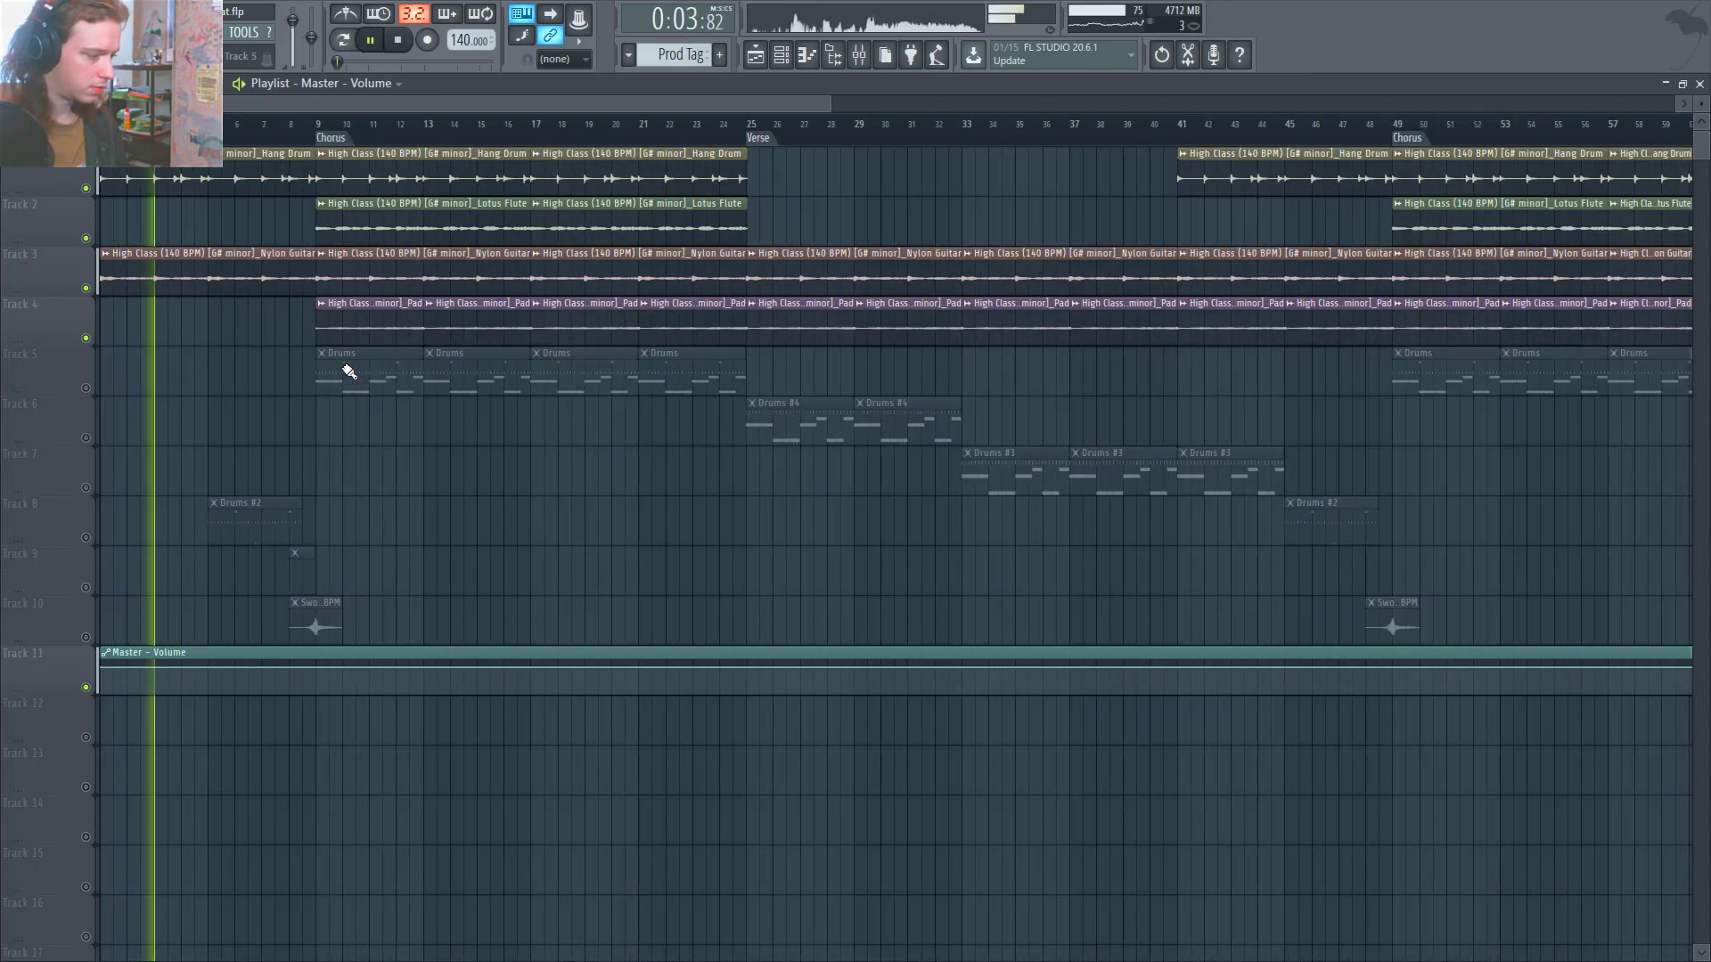
Unmute Track 8, stop playback and open the intro's Drums #2 pattern in the Channel rack.
click(86, 538)
key(space)
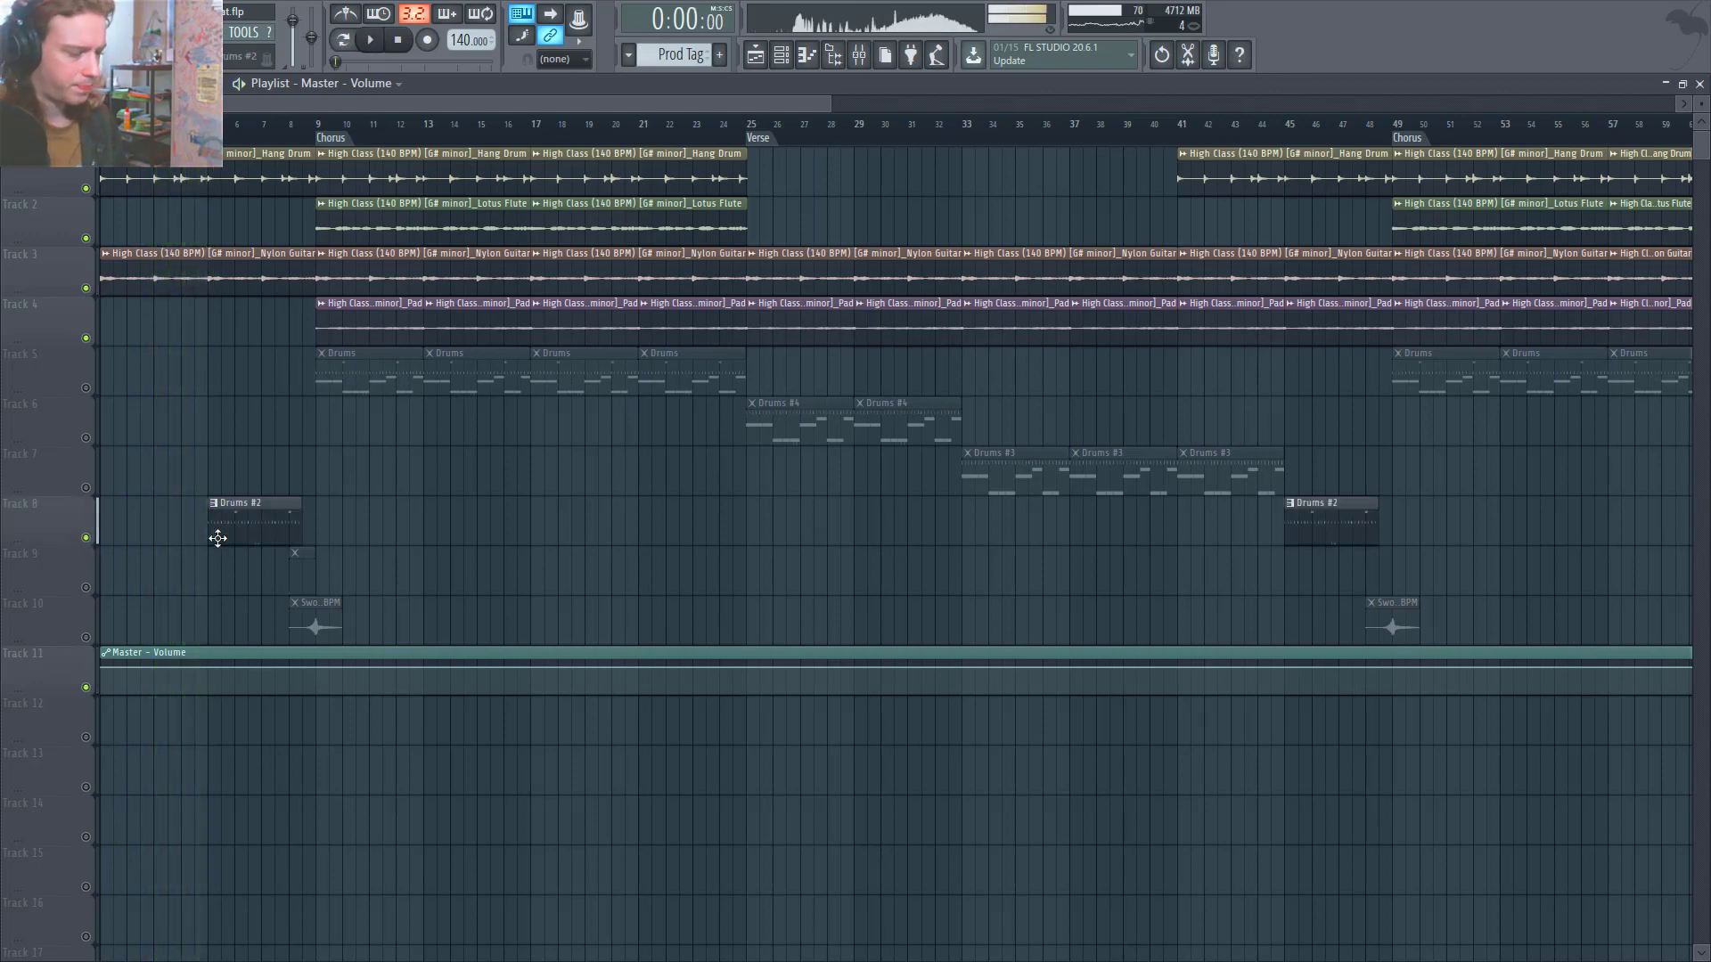
click(219, 538)
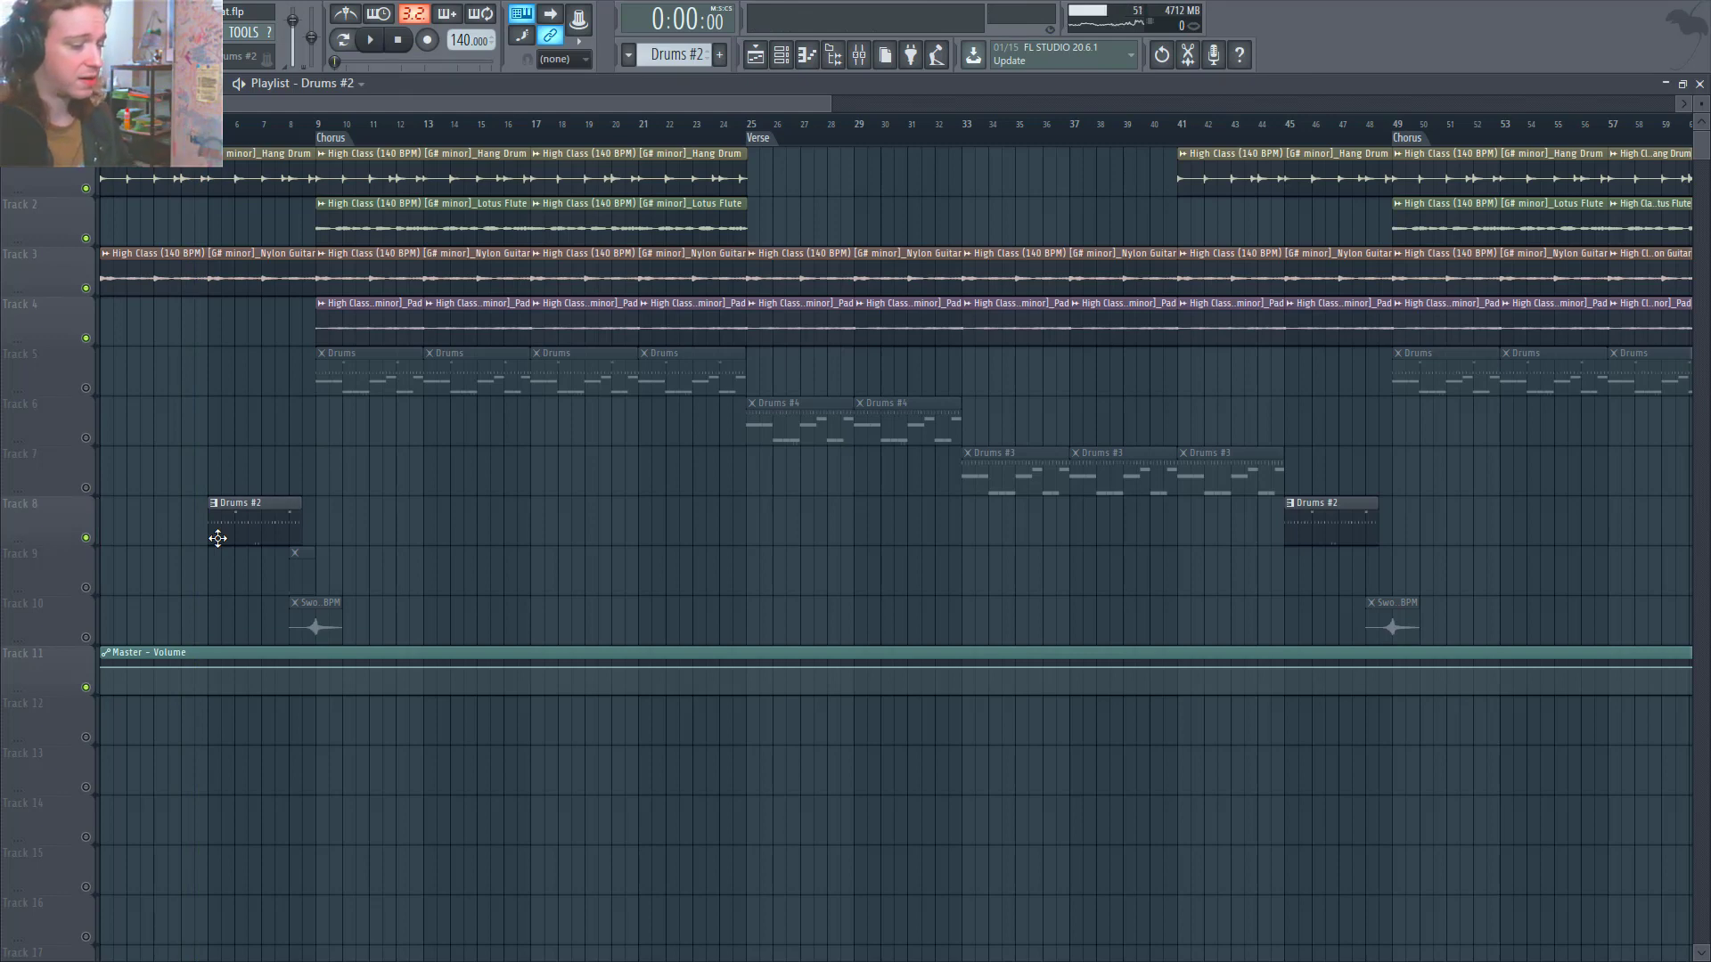
double_click(218, 538)
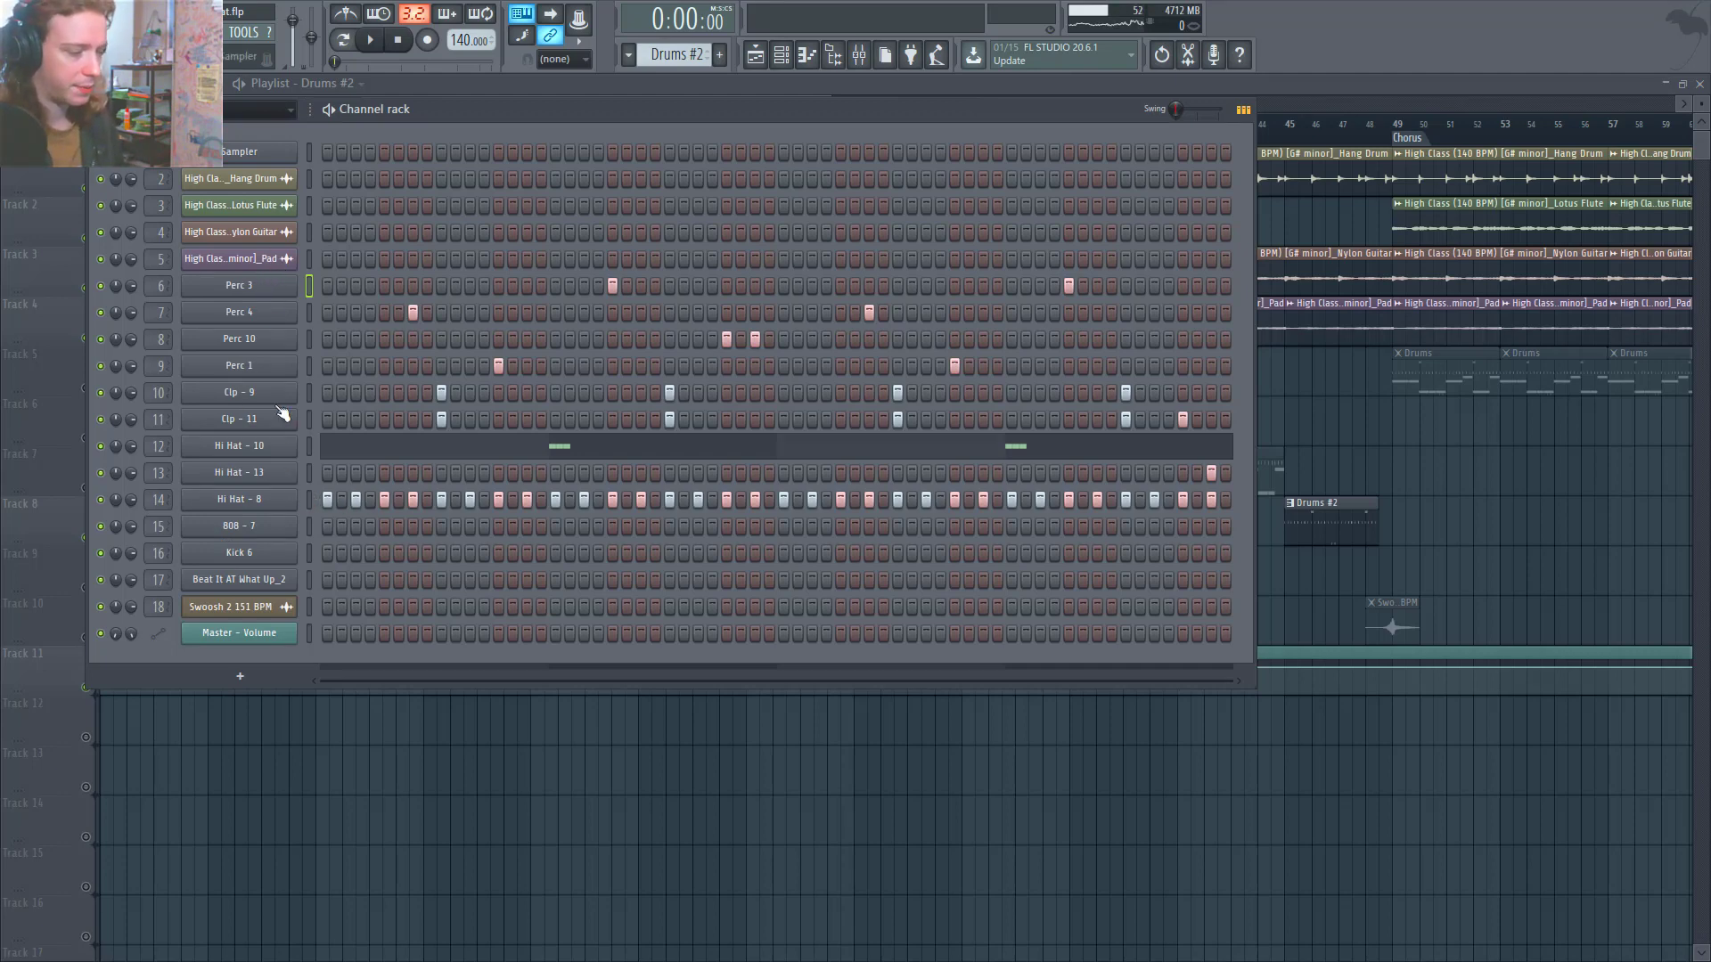
Examine the sample settings and waveforms of the Perc 3, Perc 4, Perc 10 and Perc 1 channels one by one.
click(257, 295)
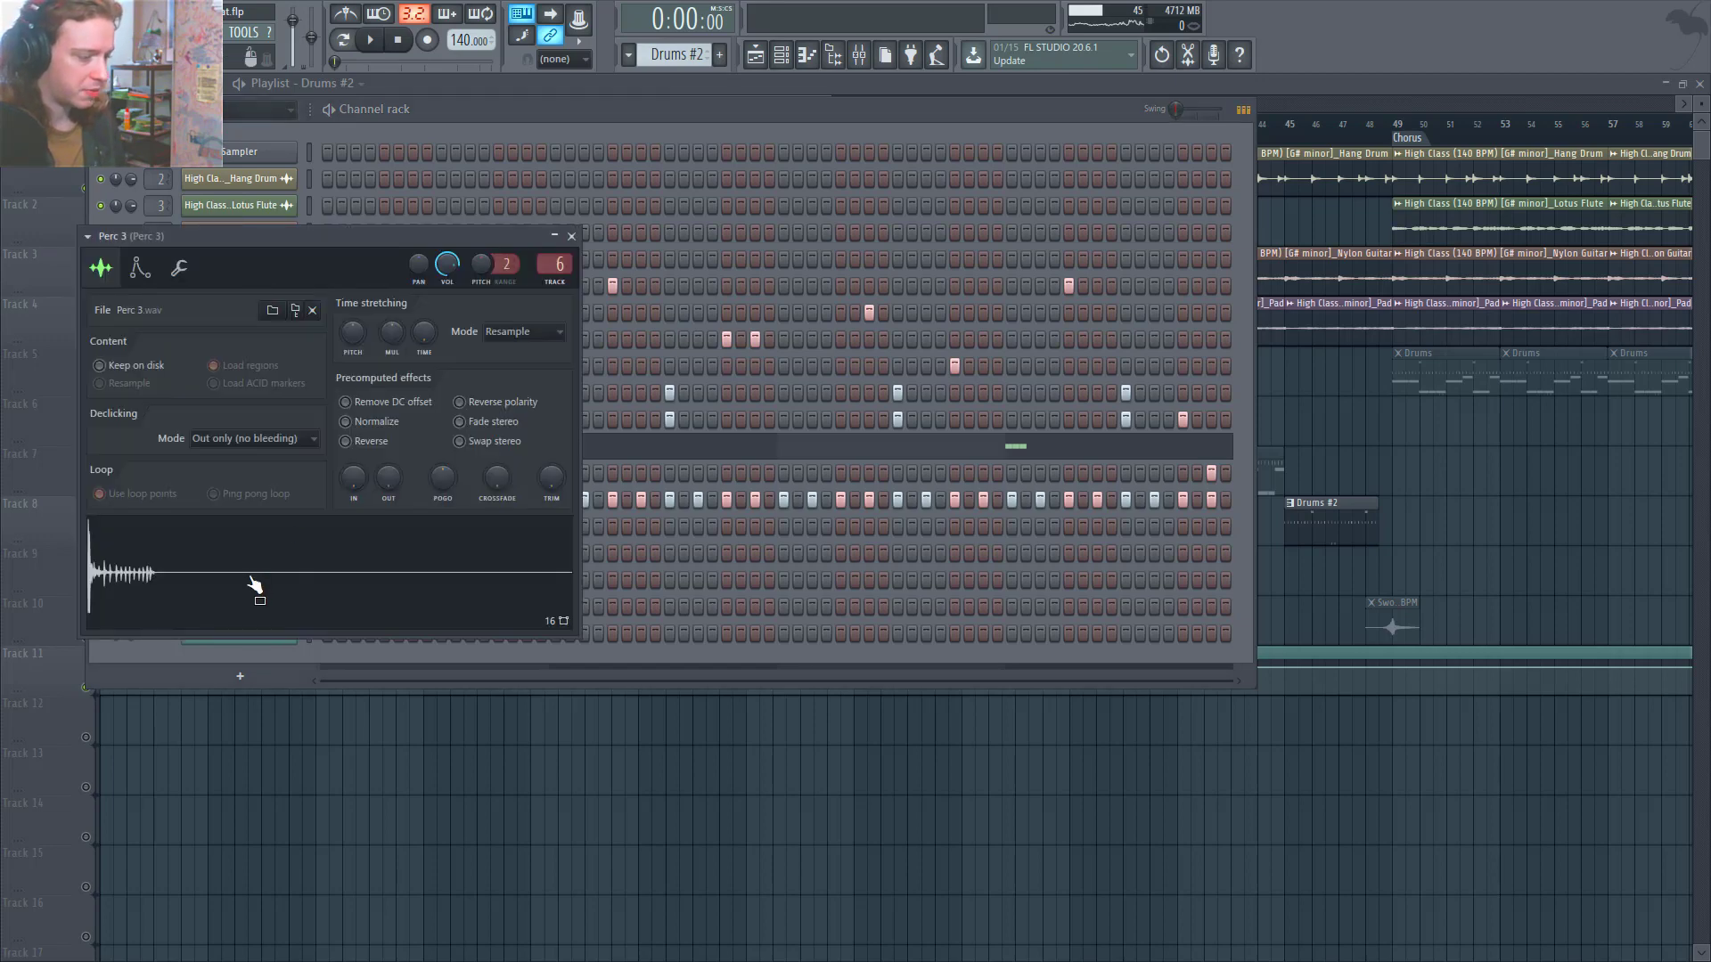
click(572, 237)
click(288, 322)
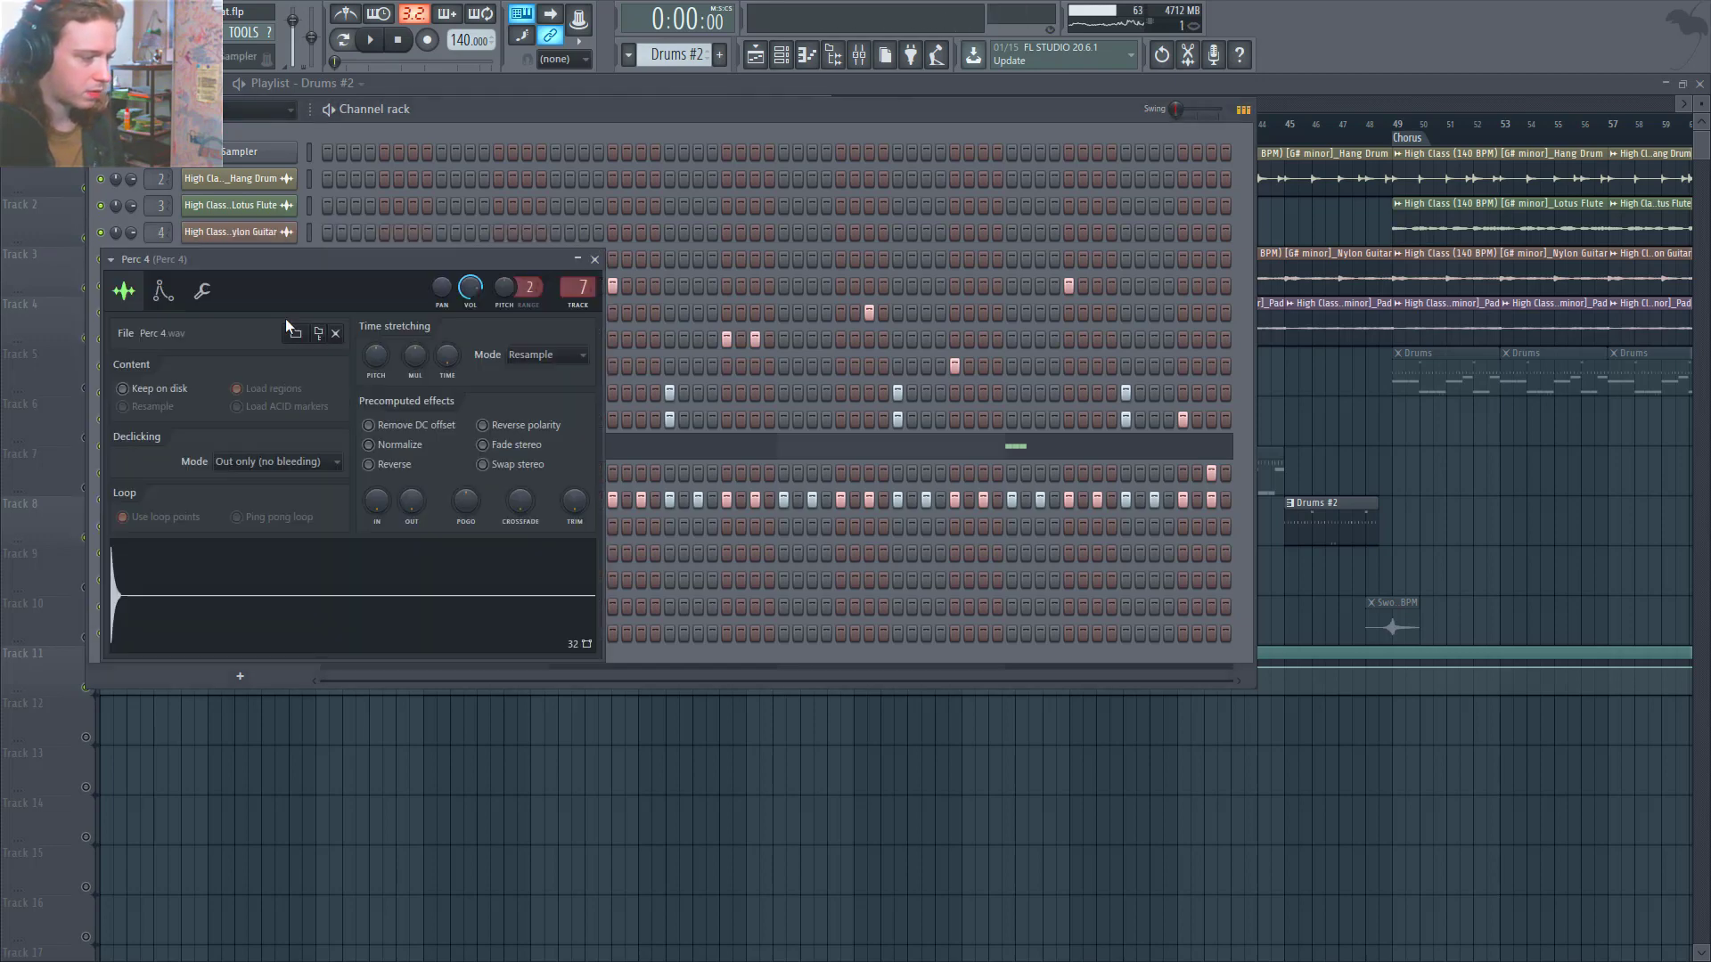
click(594, 259)
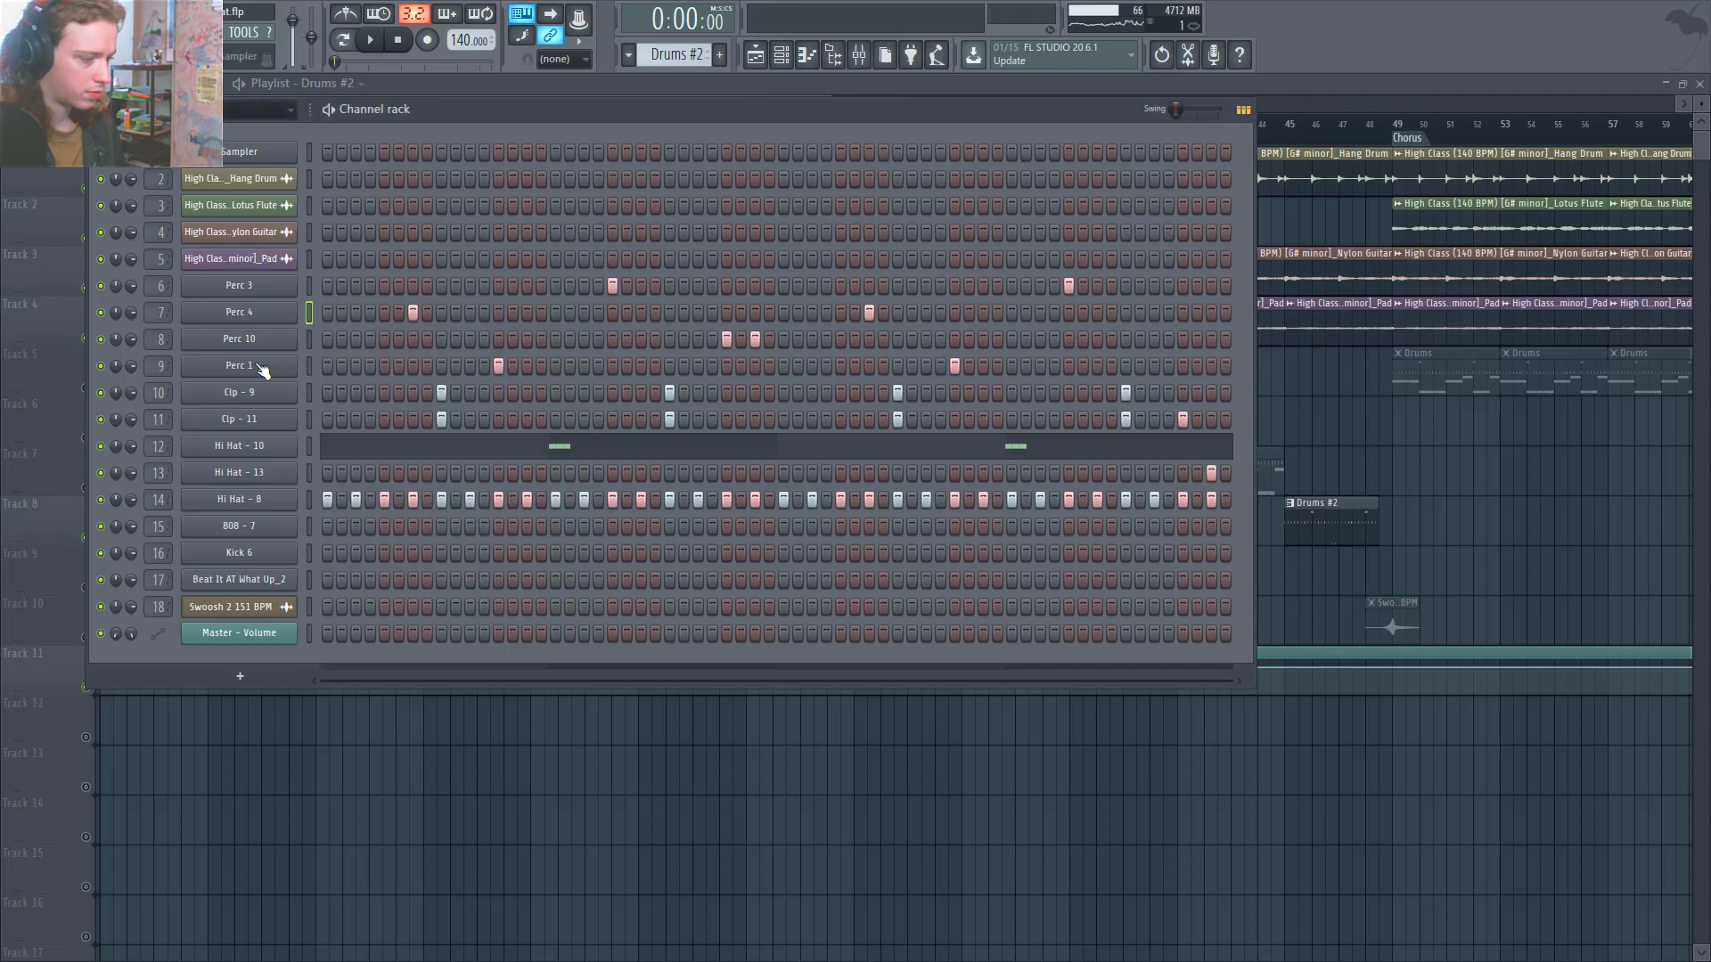
click(265, 378)
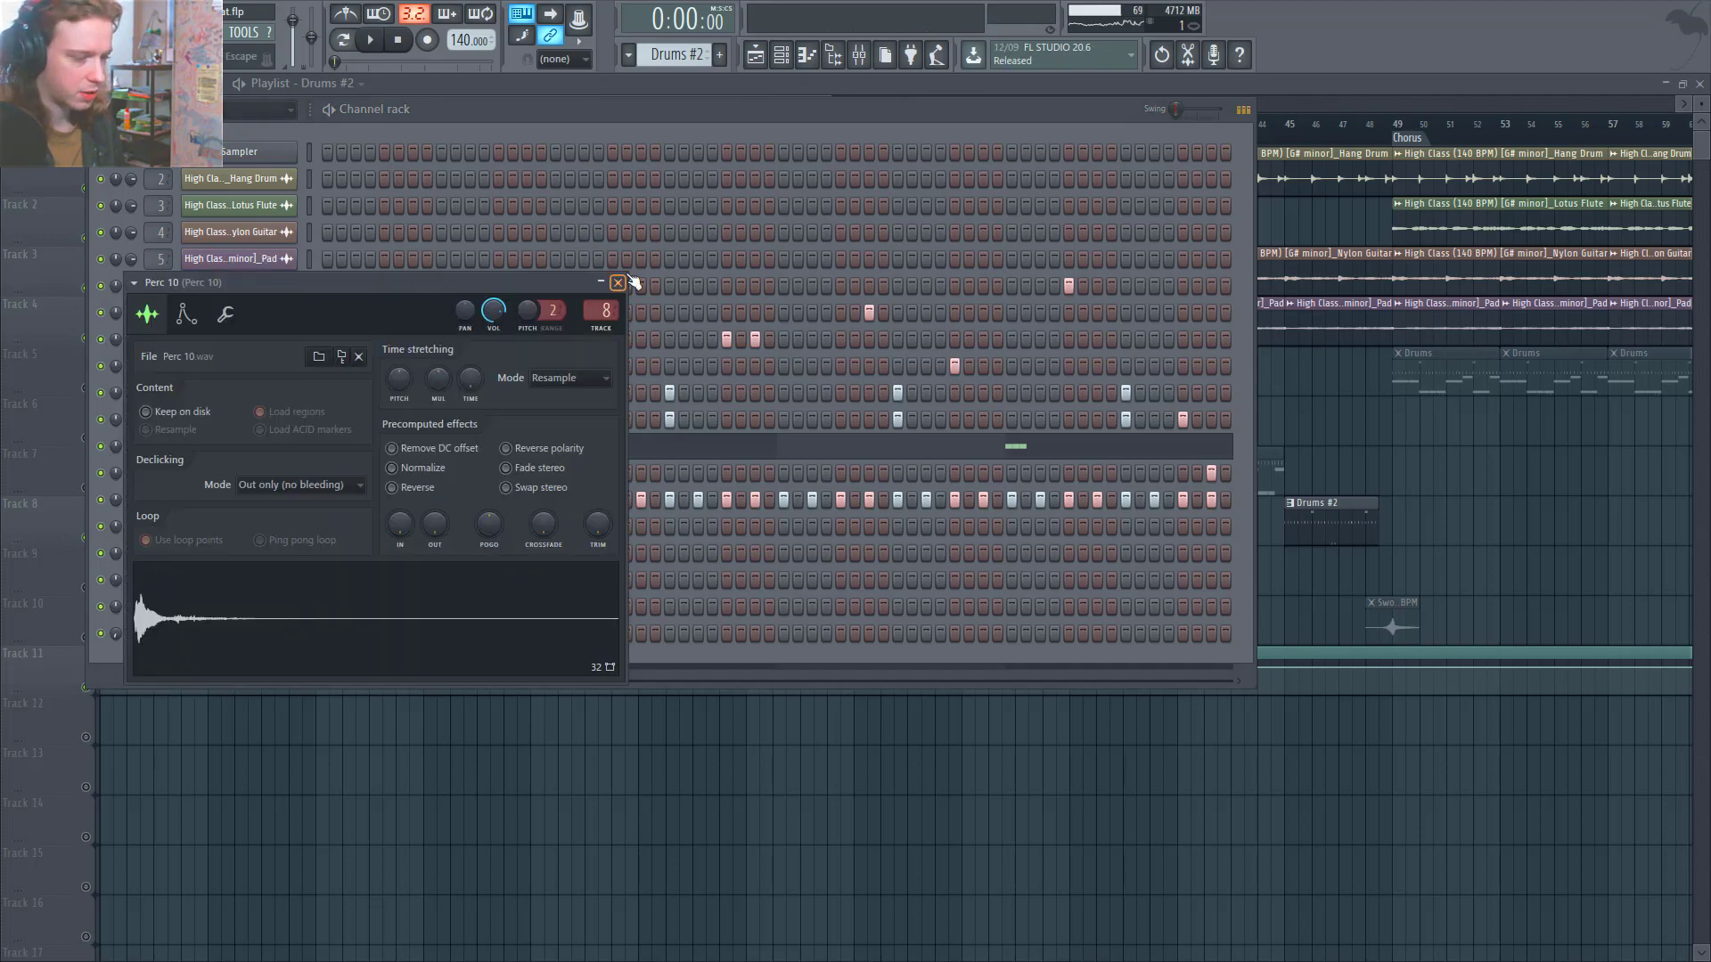
click(618, 282)
click(261, 365)
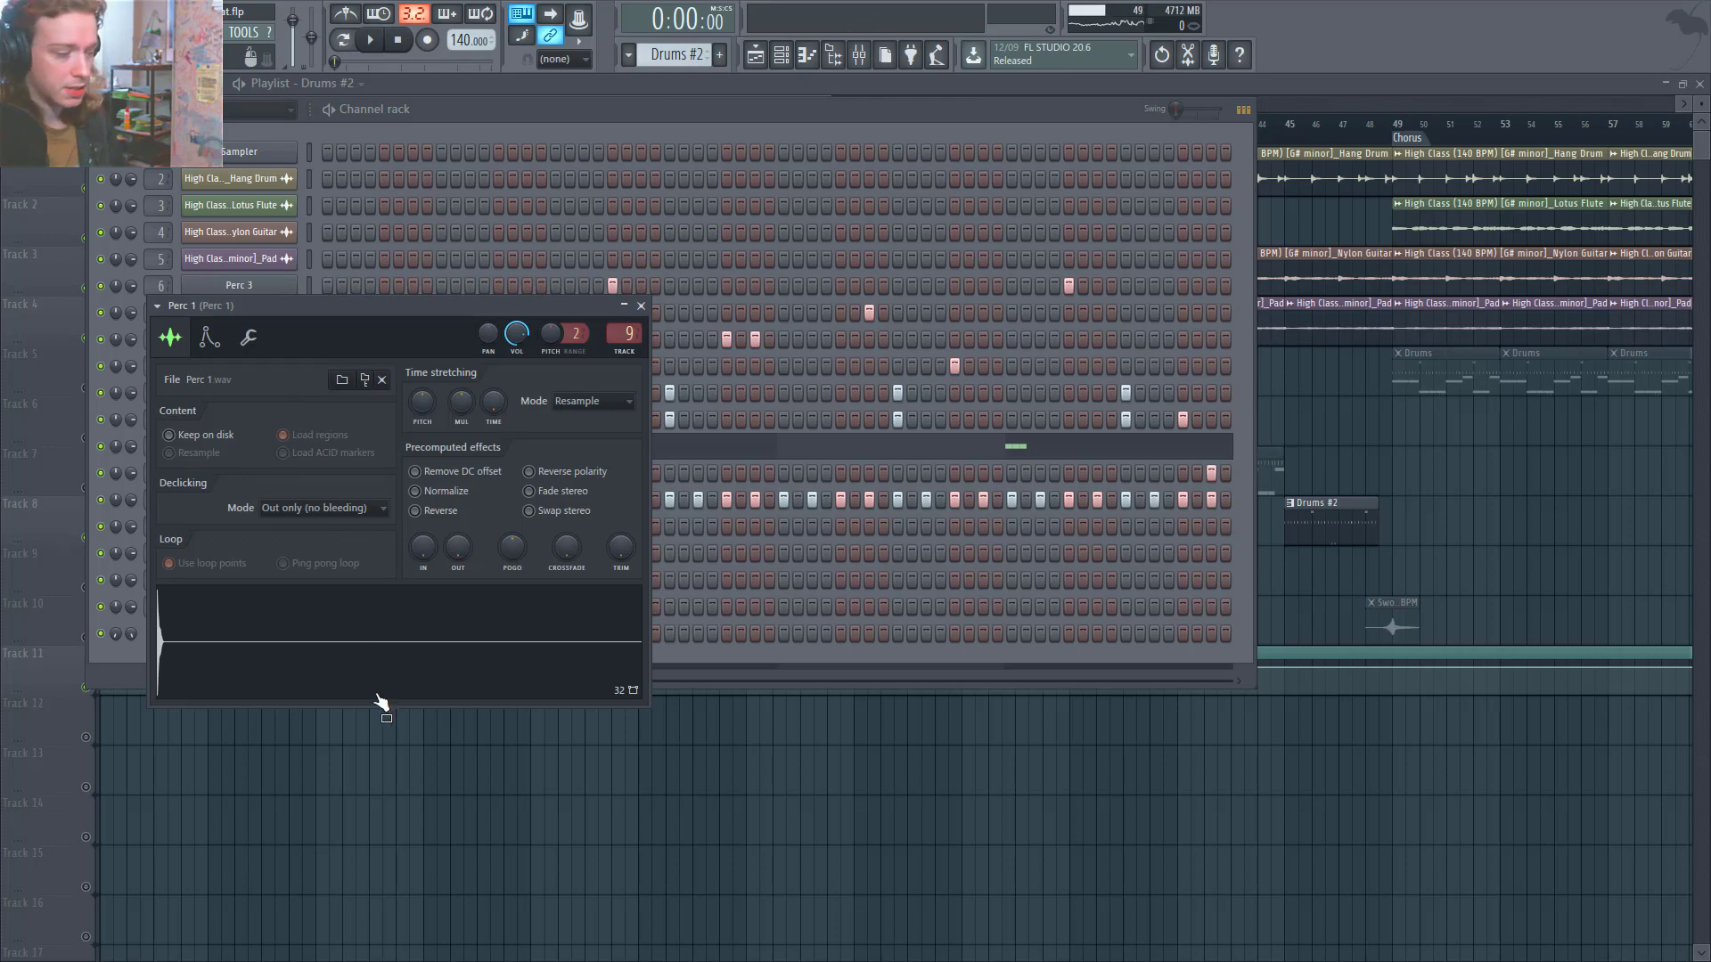
click(624, 306)
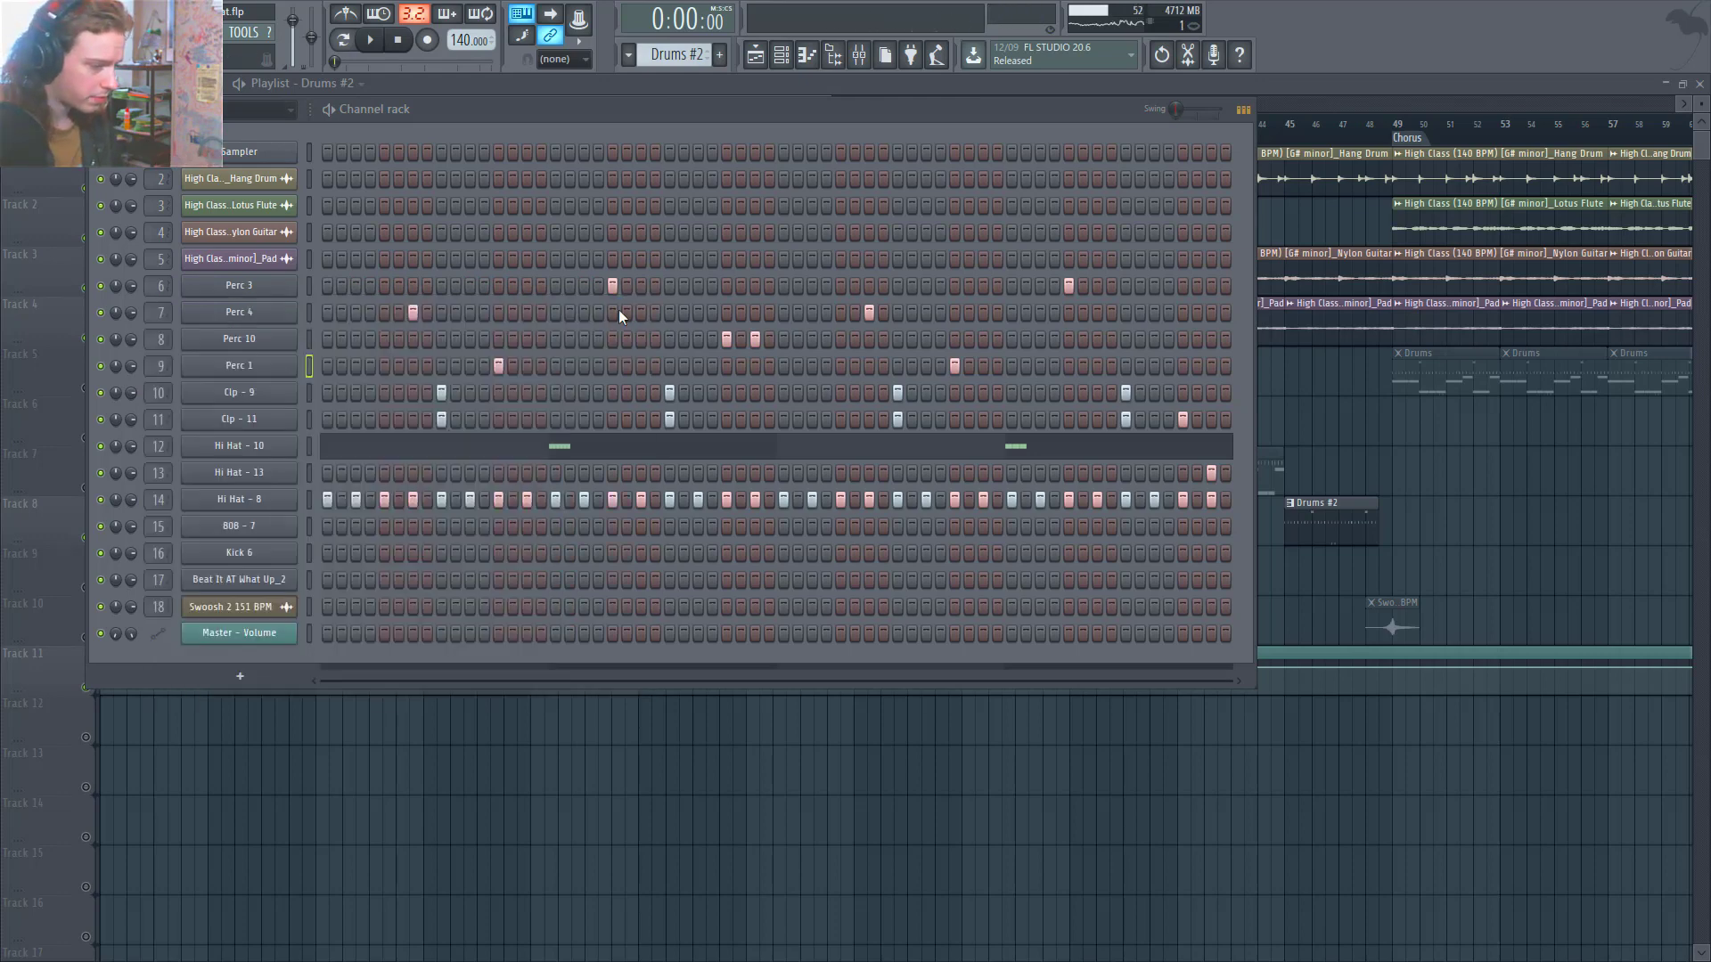
Examine and audition the clap samples in the Clp - 9 and Clp - 11 channels.
click(265, 396)
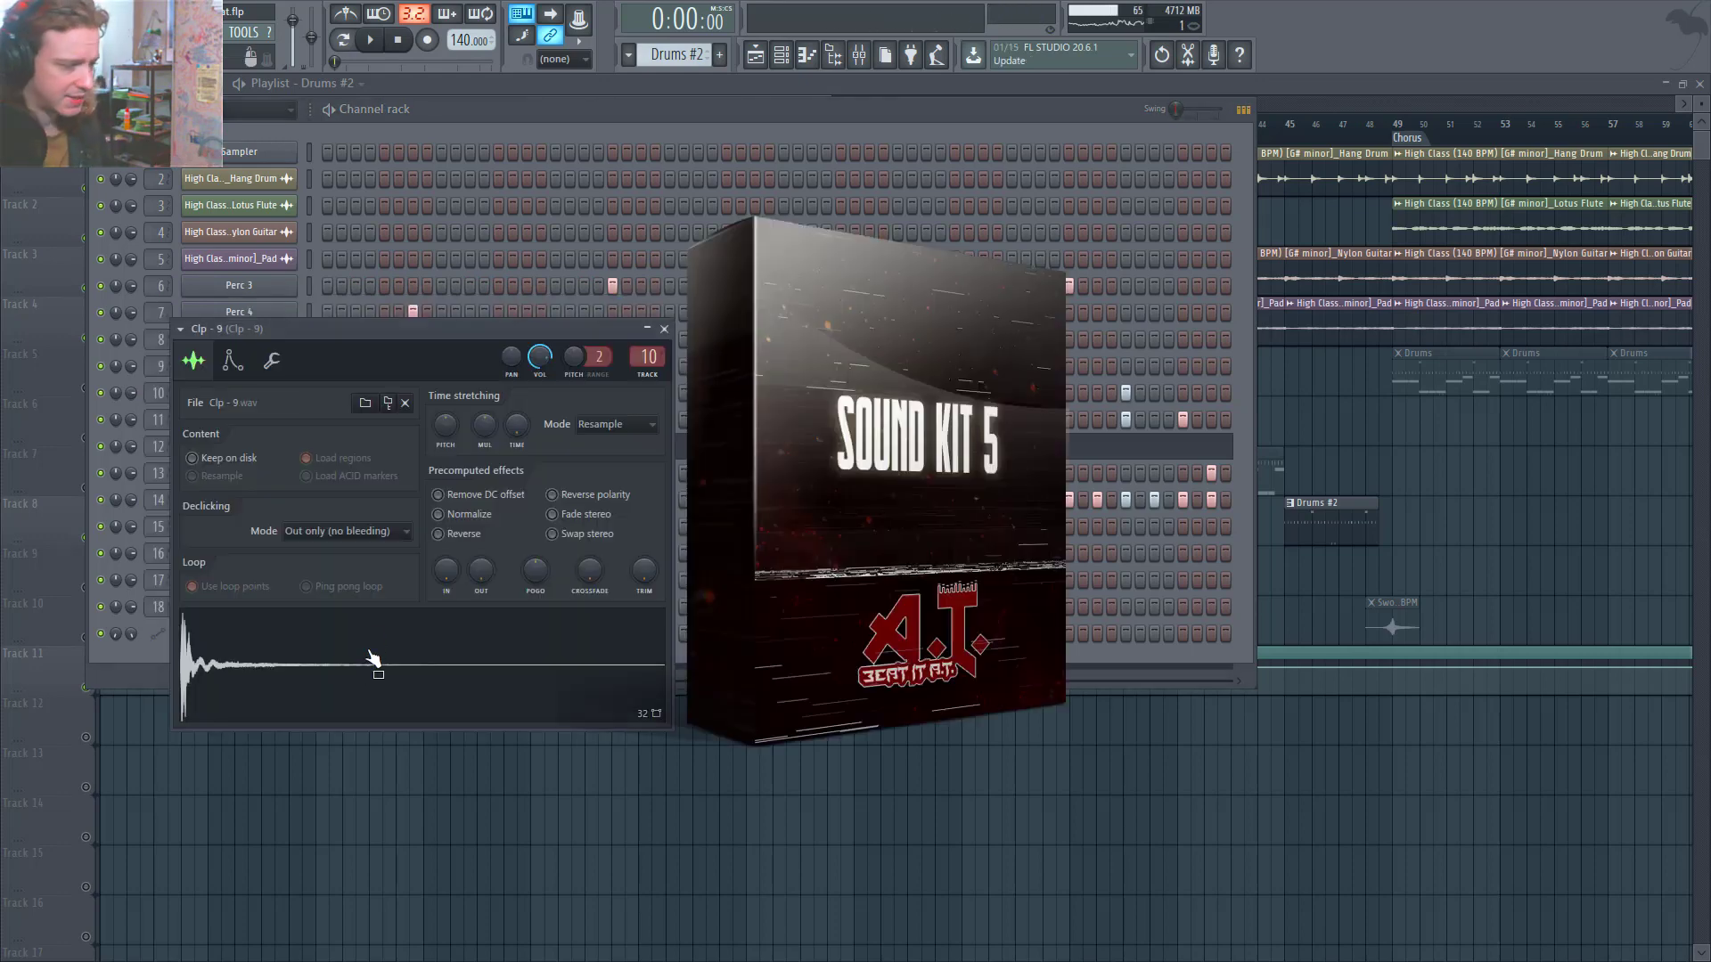
click(664, 329)
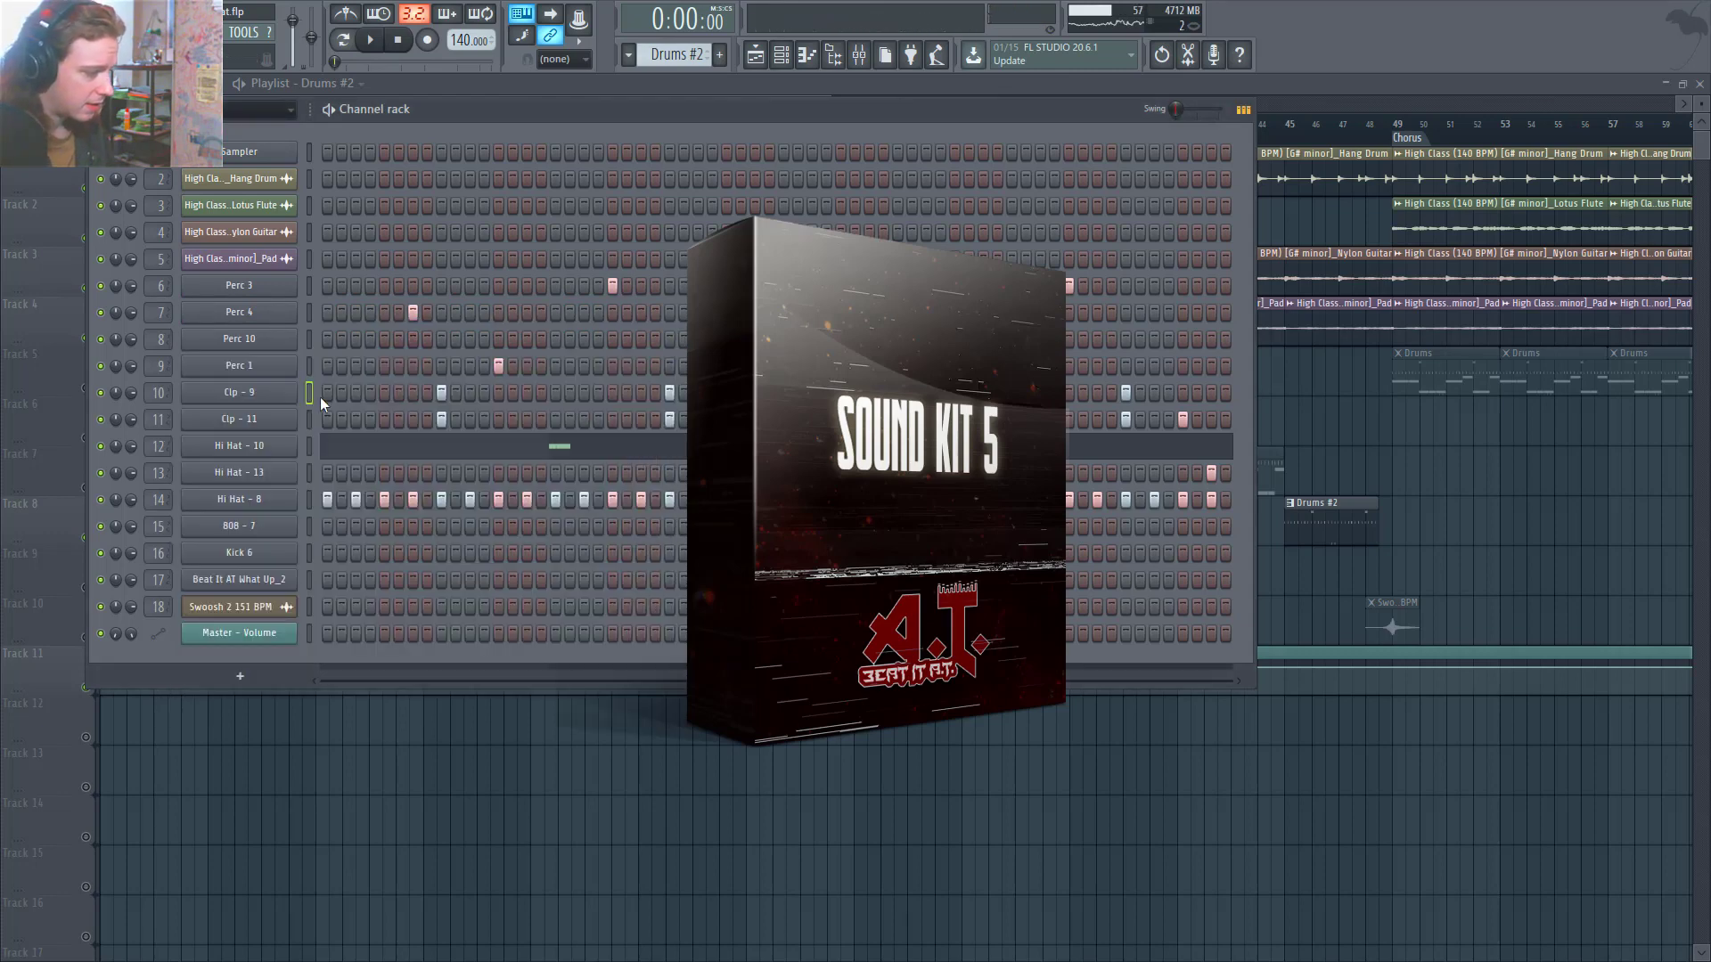
click(319, 397)
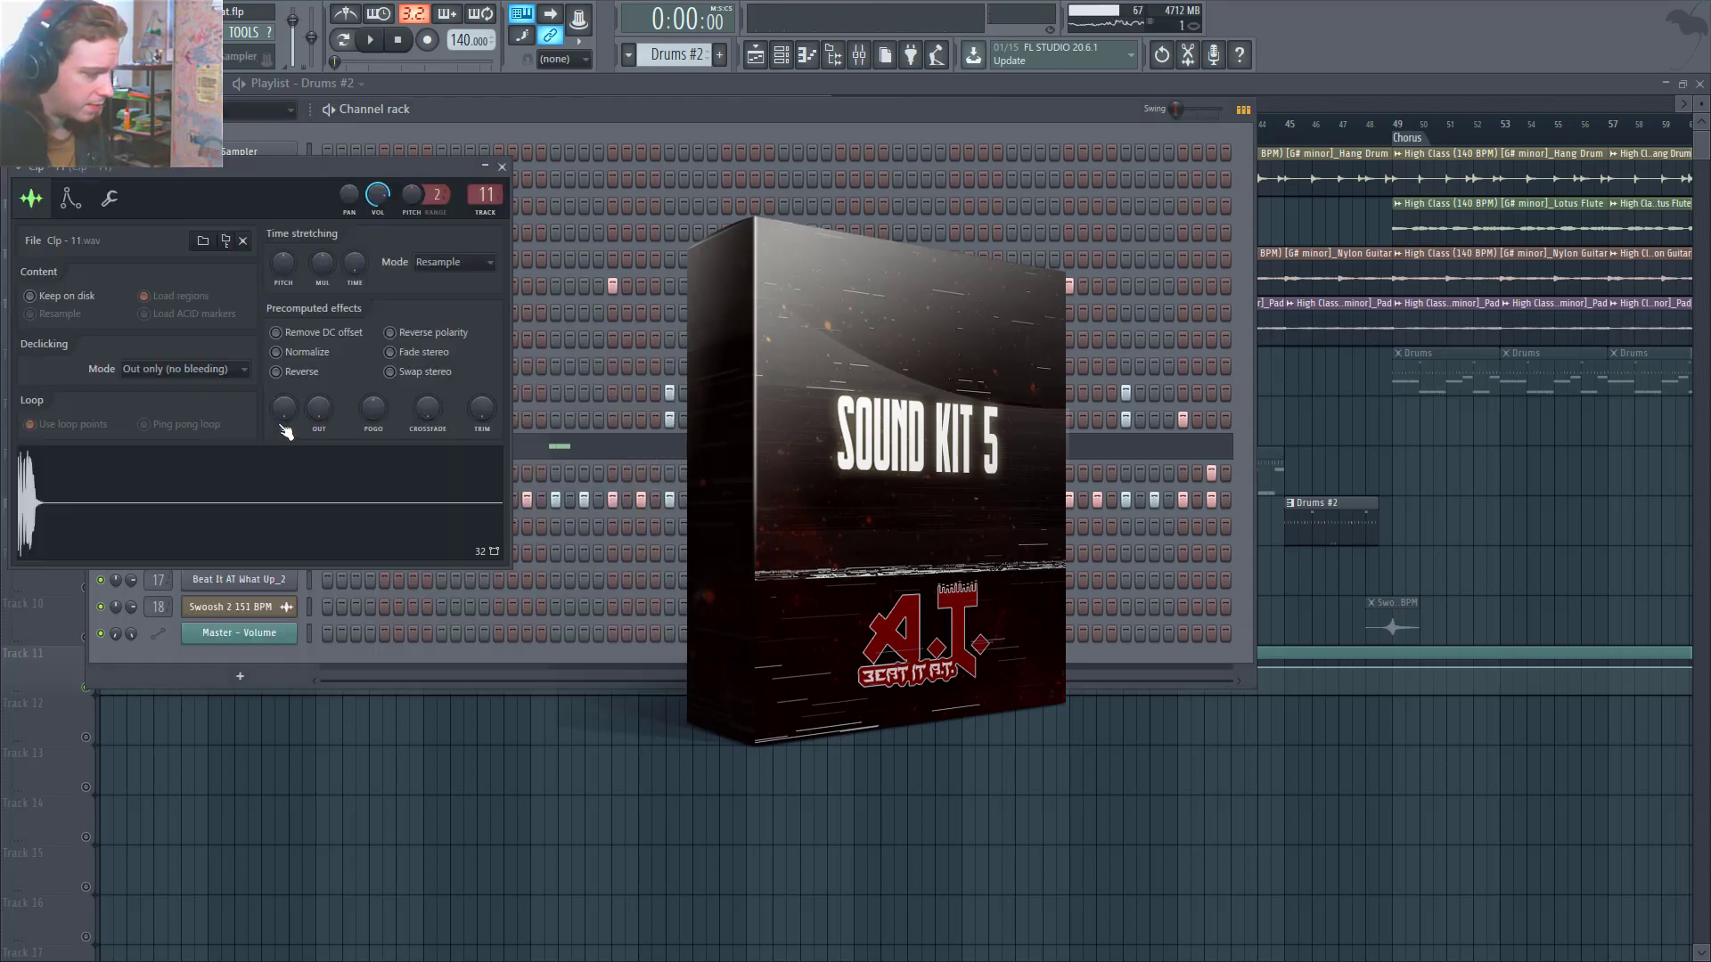
click(501, 167)
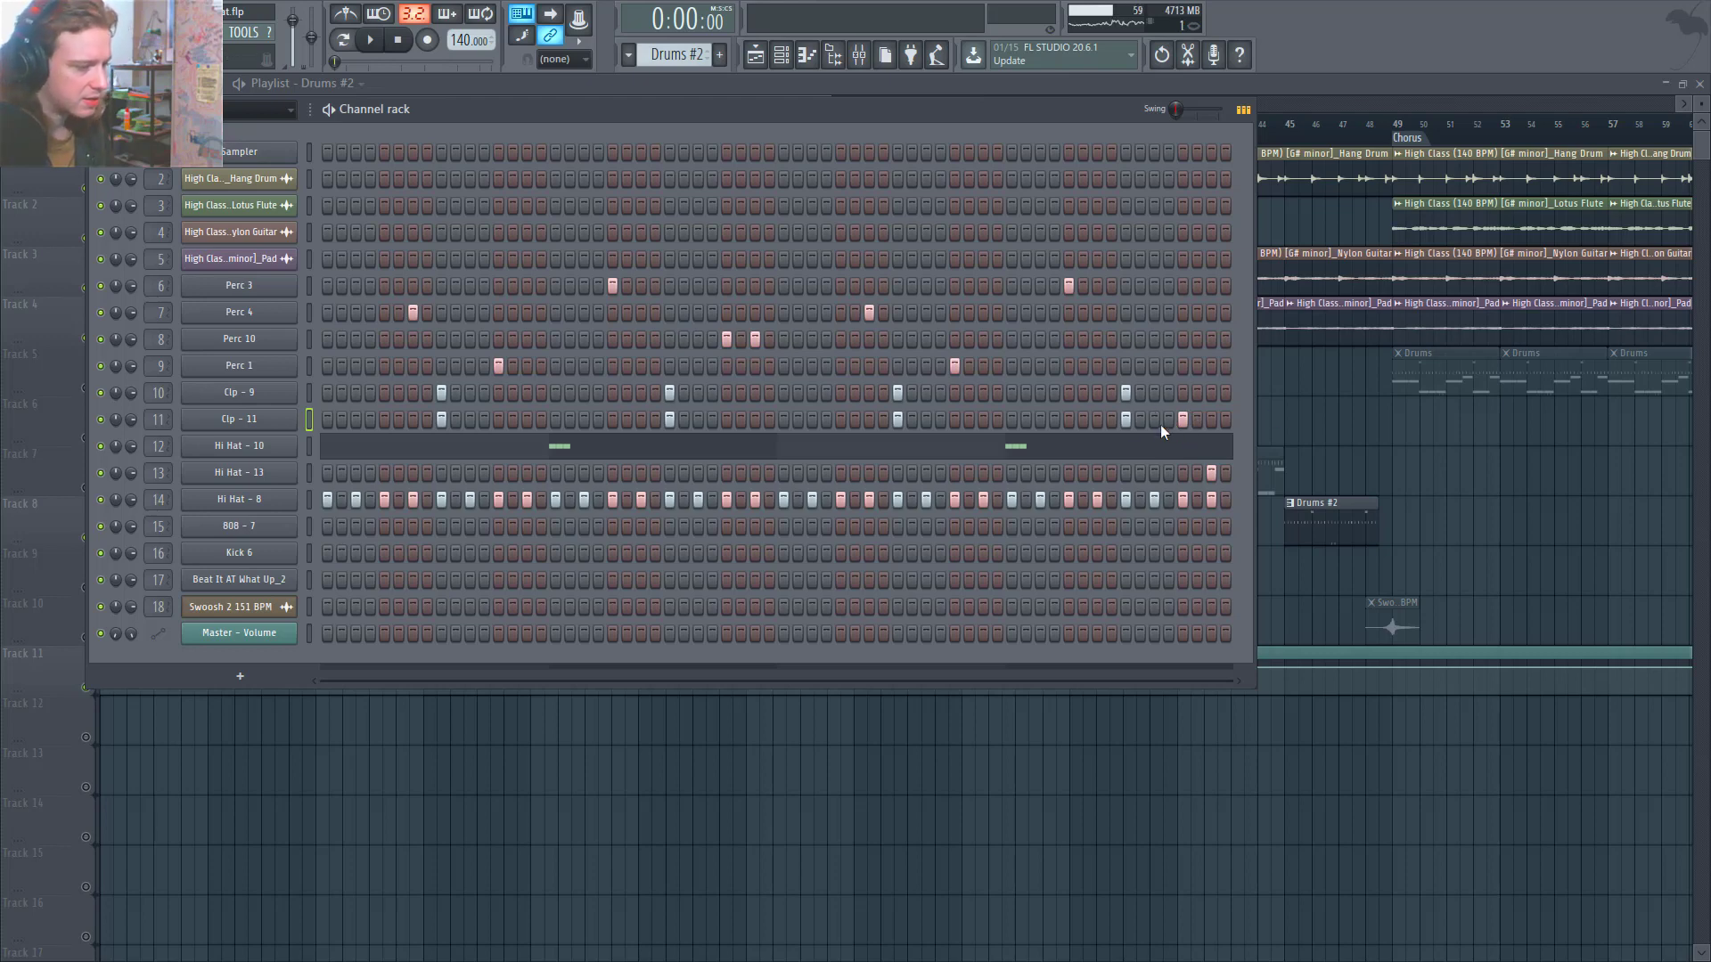
click(303, 420)
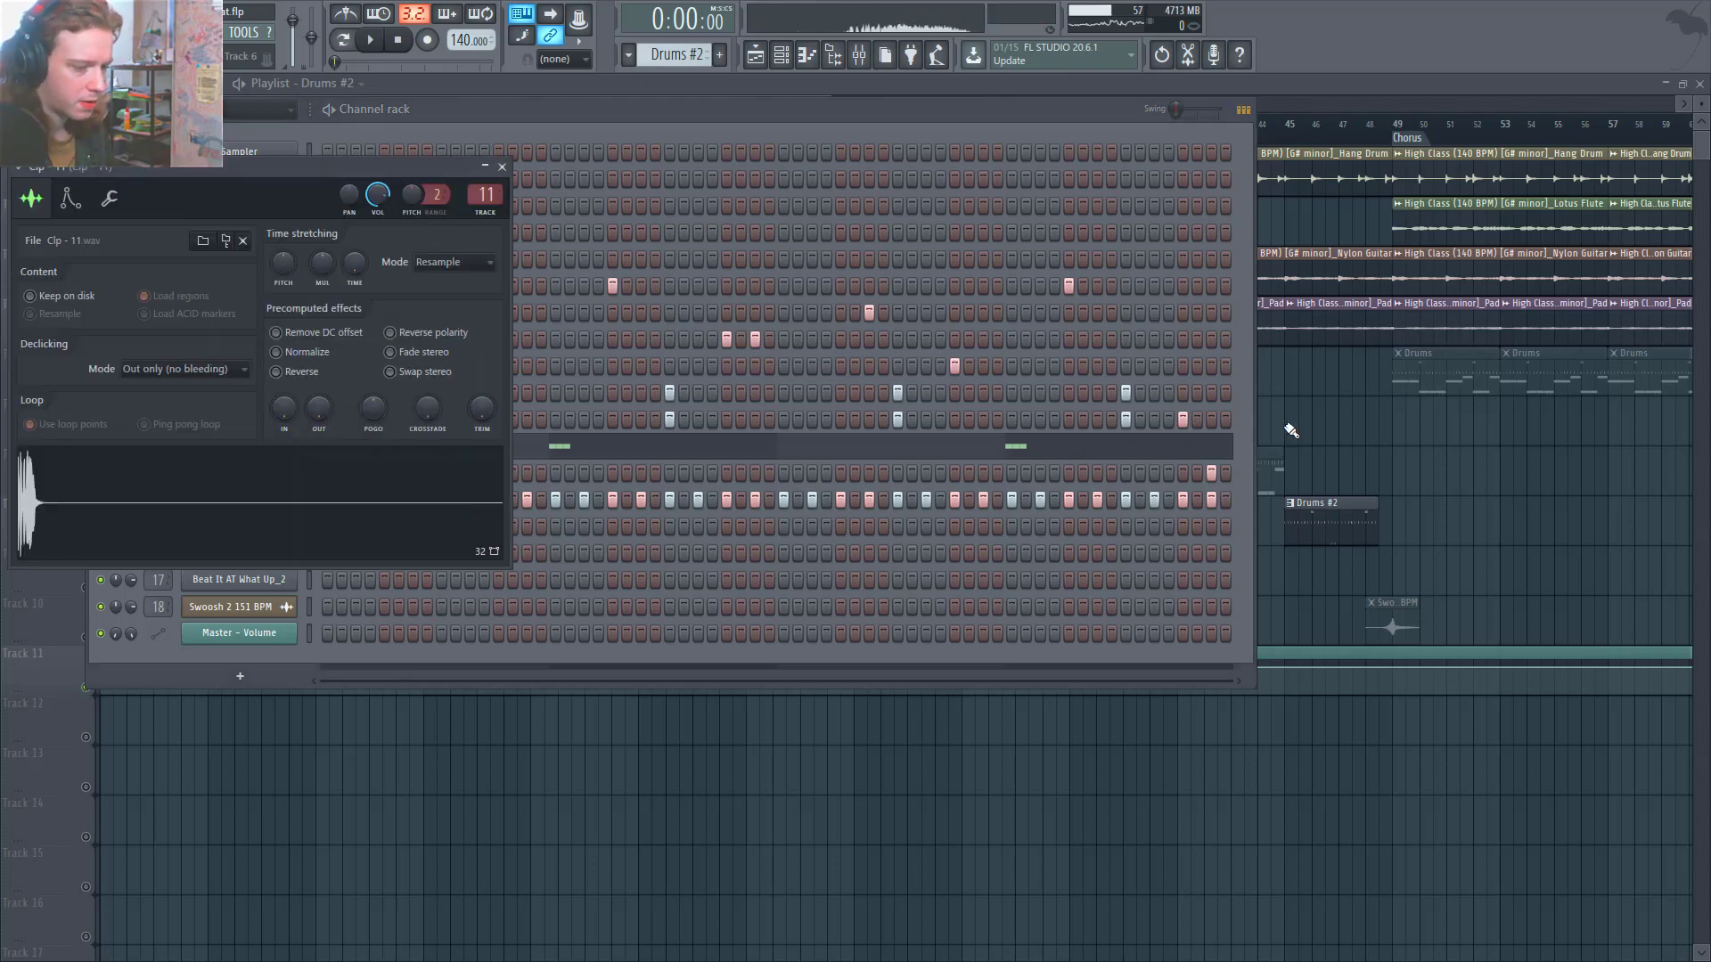
click(501, 166)
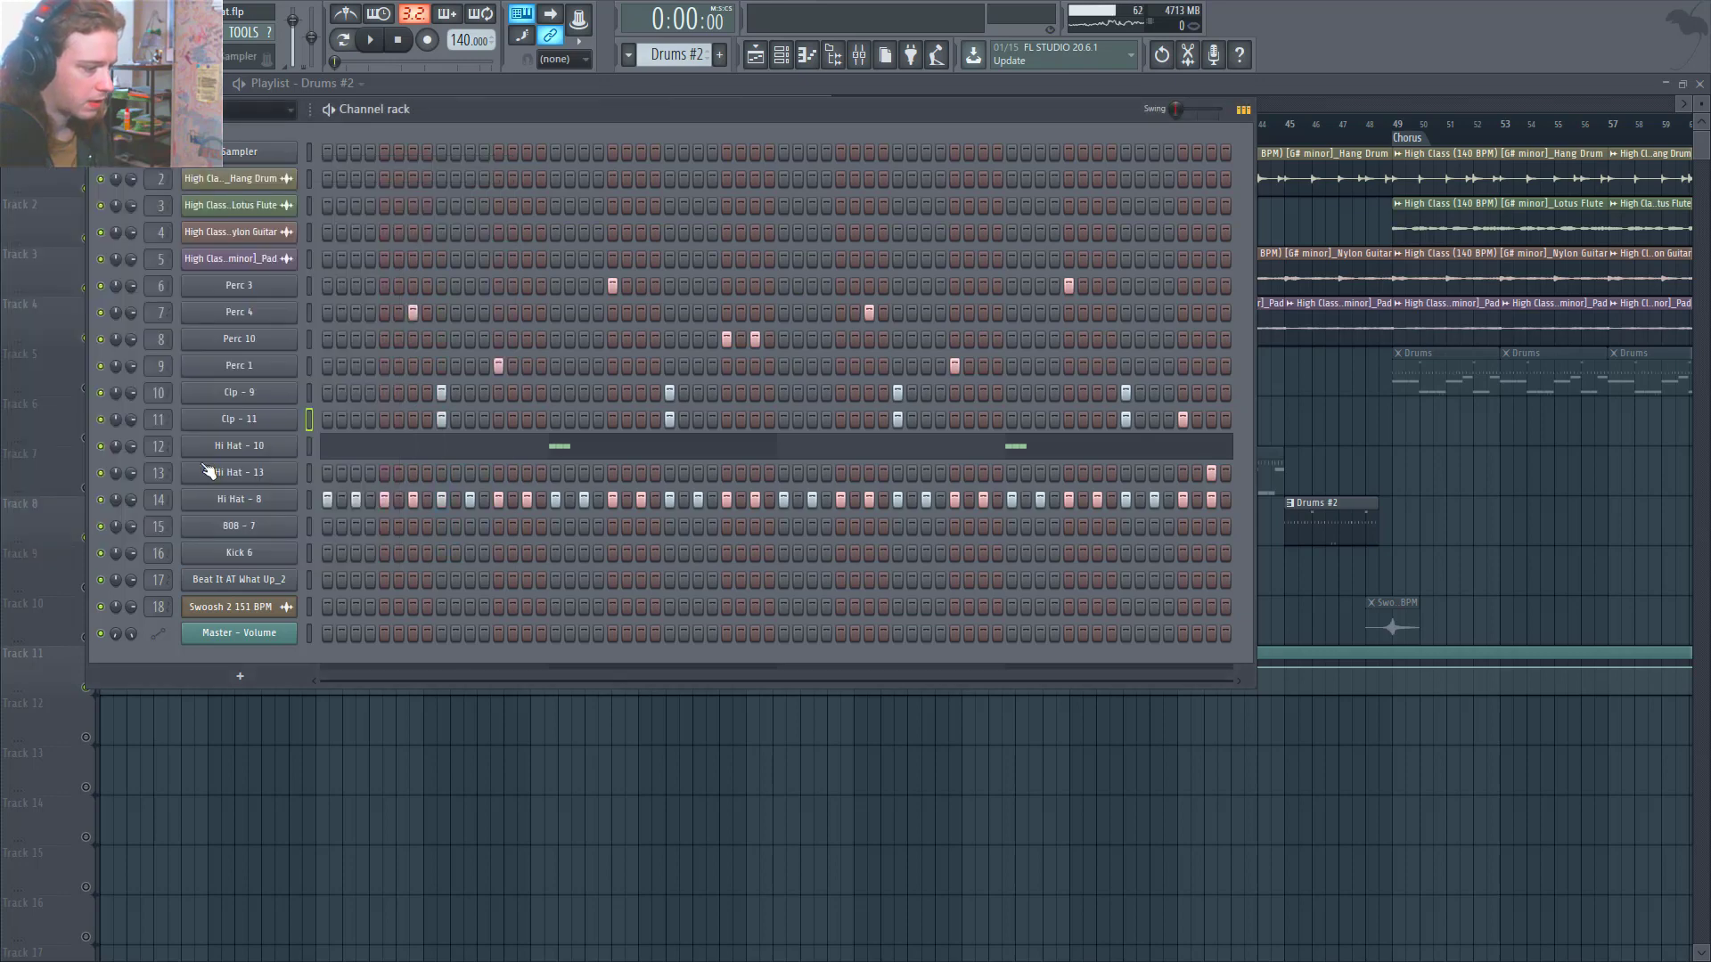
Examine the hi-hat samples in the Hi Hat - 10, Hi Hat - 13 and Hi Hat - 8 channels.
click(214, 448)
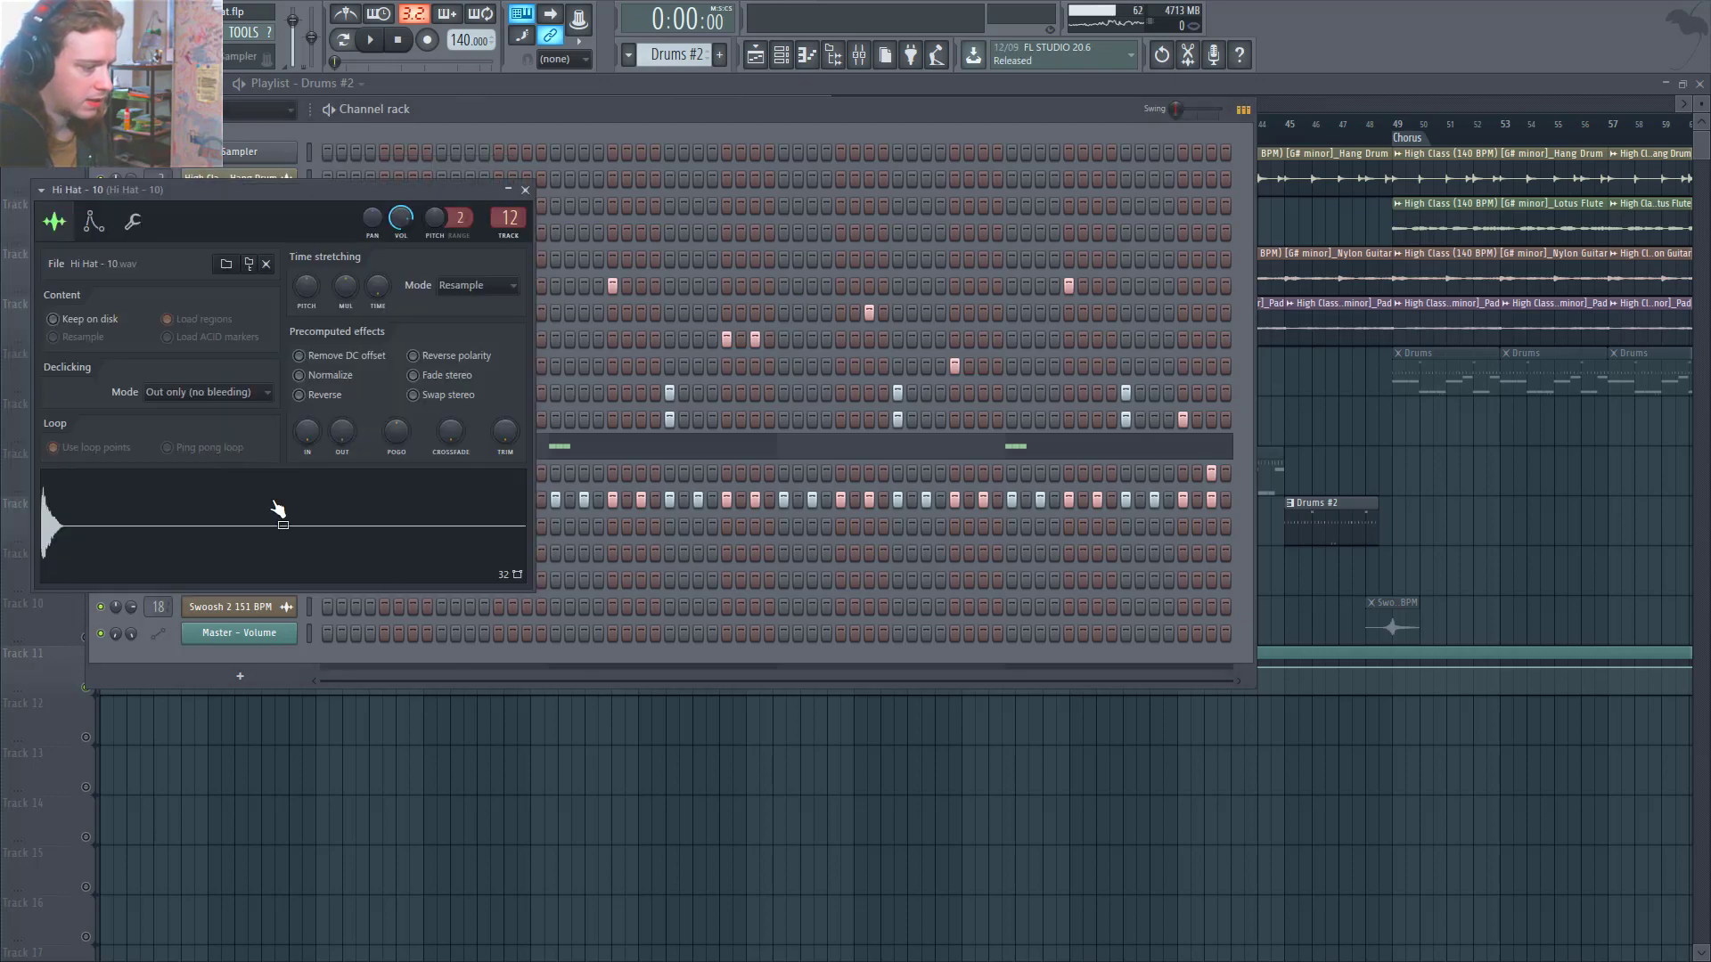
click(525, 189)
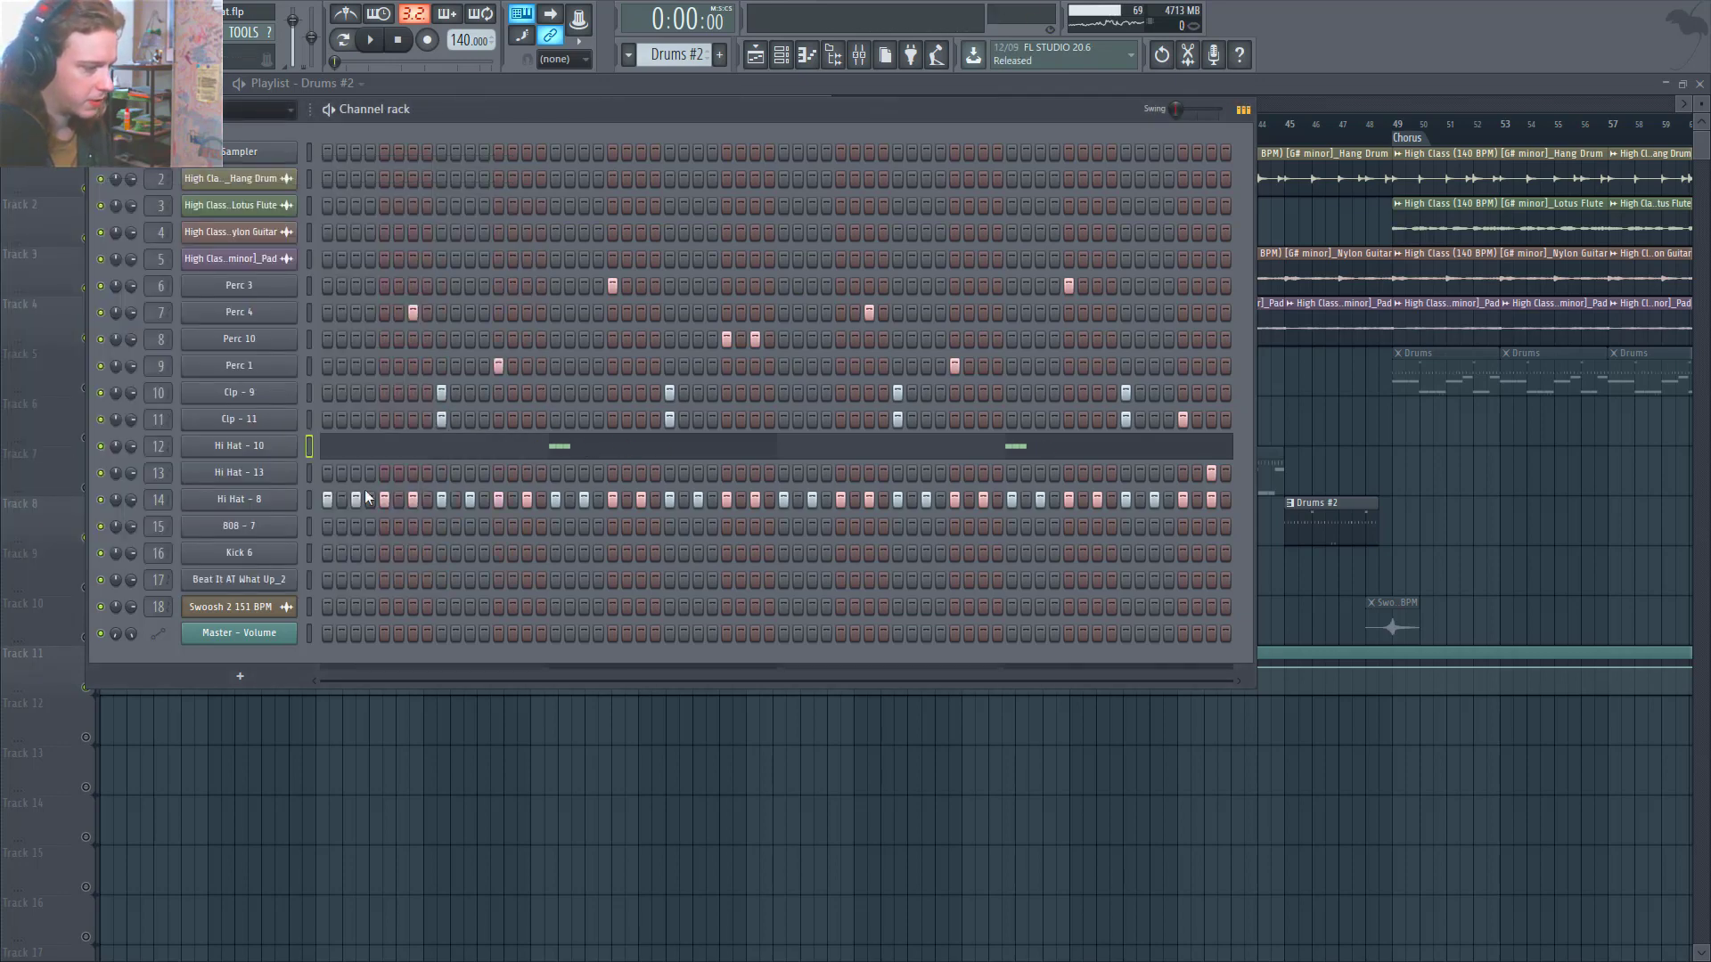
click(287, 474)
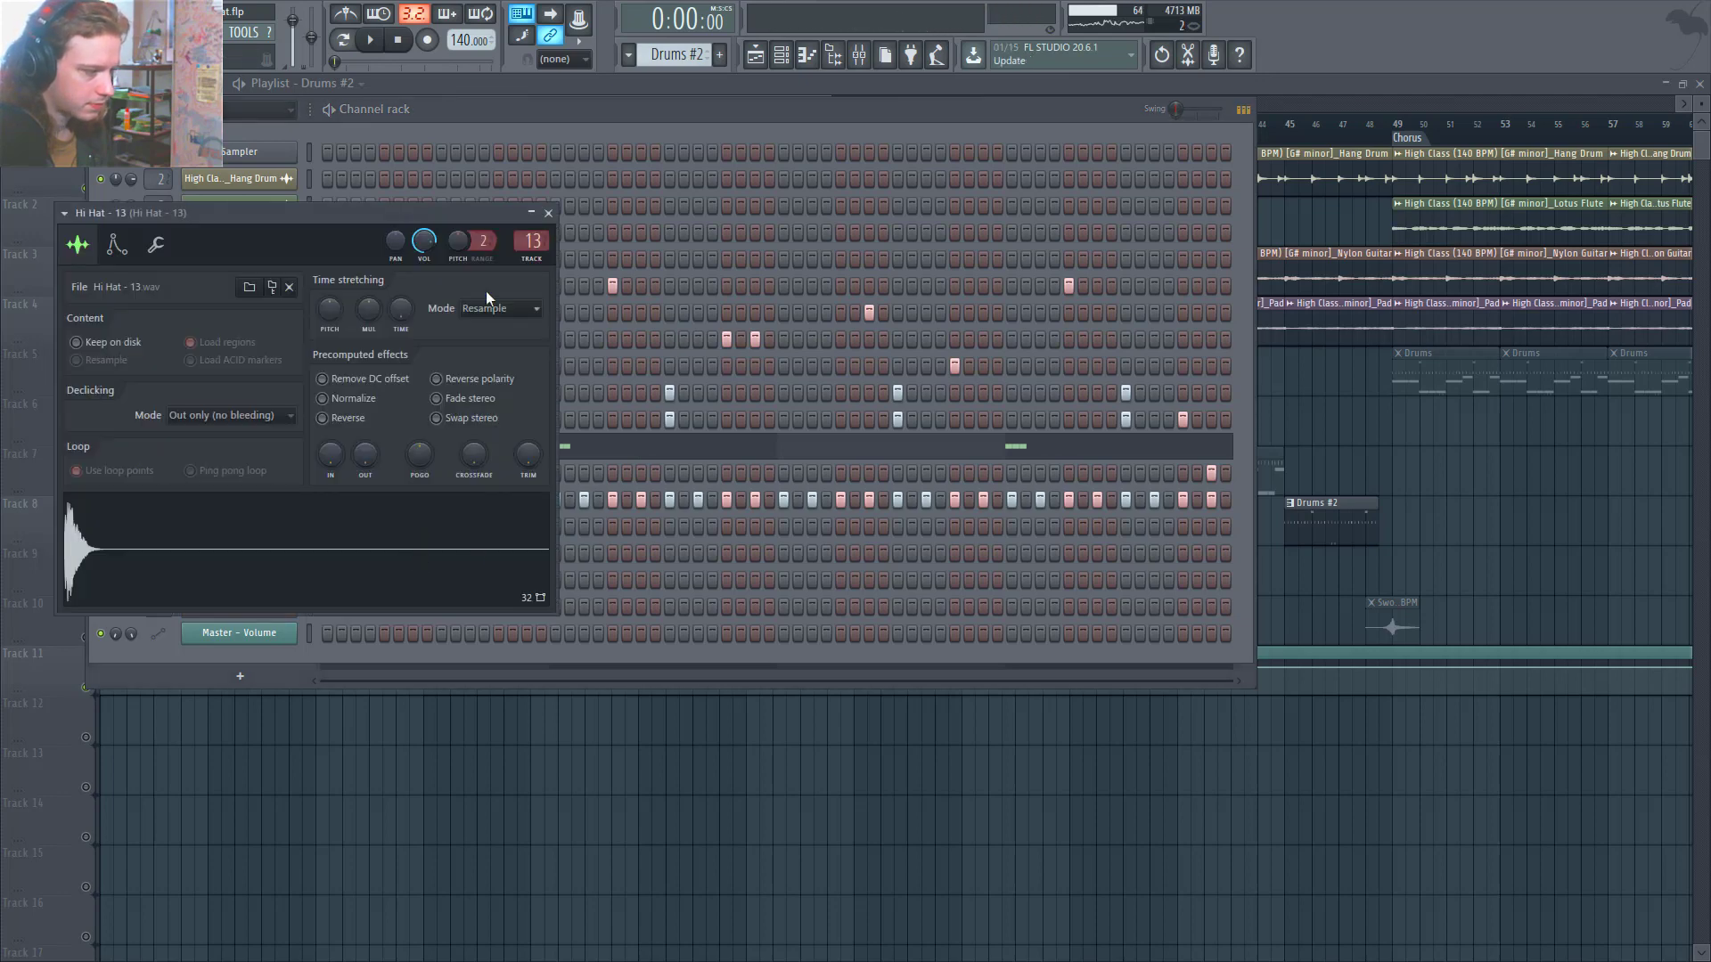
click(548, 213)
click(271, 501)
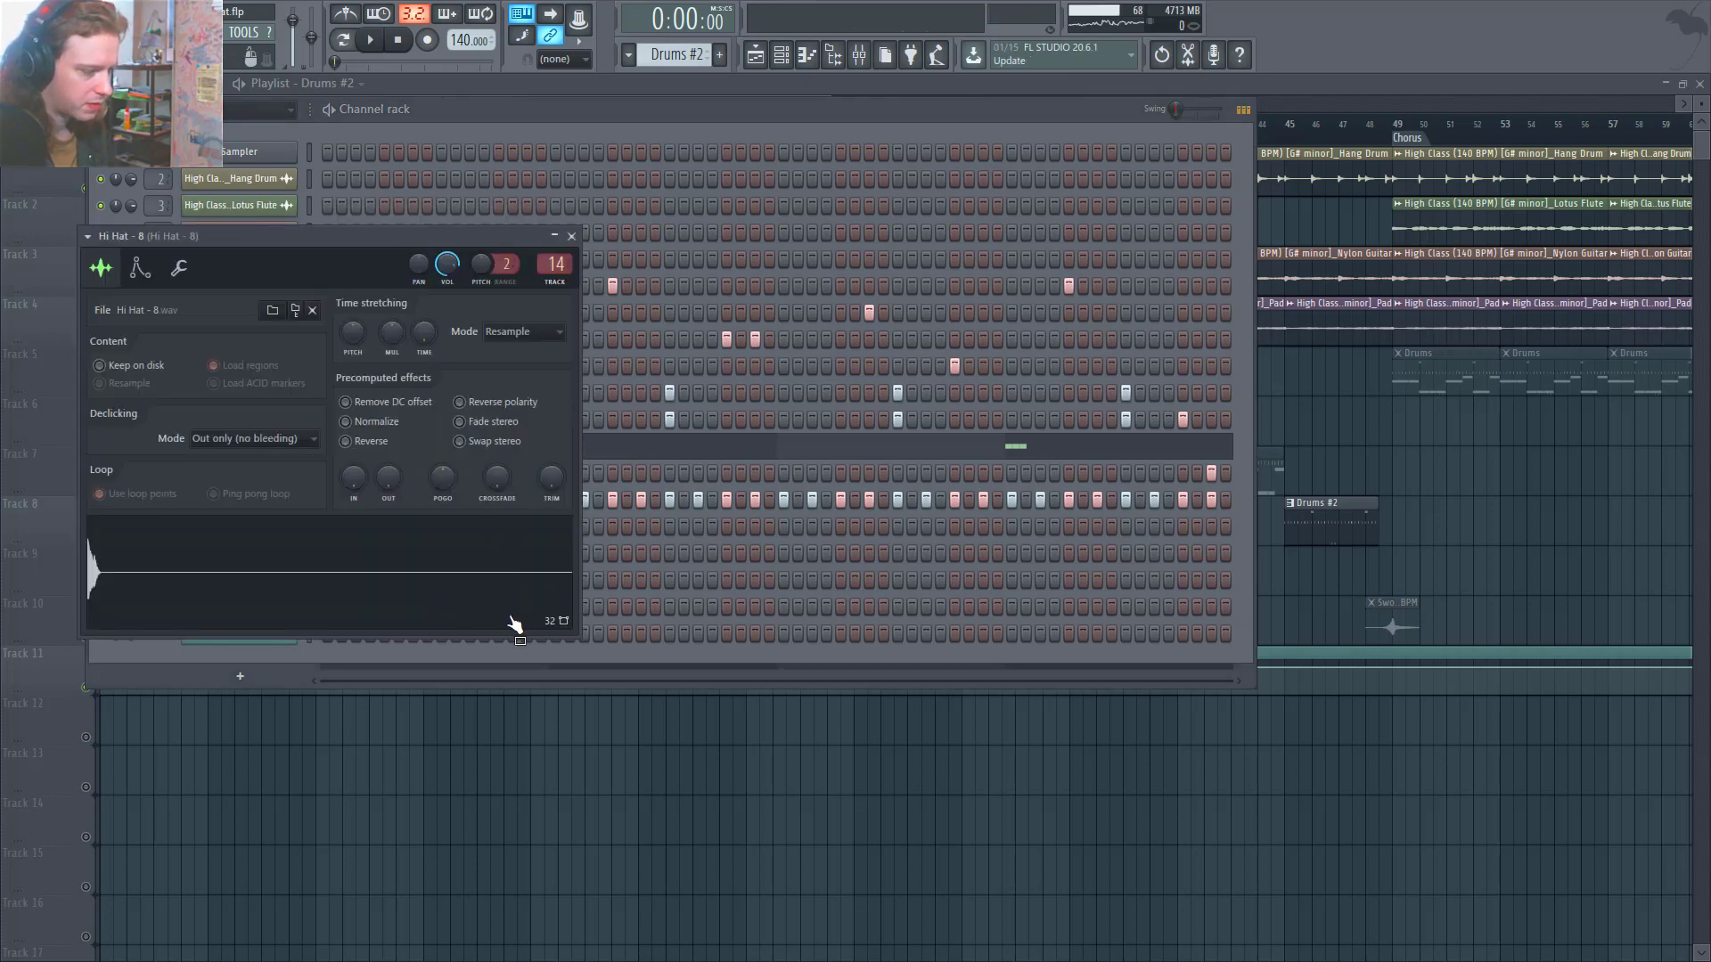
Close the Hi Hat - 8 sample settings and audition the Drums #2 pattern in the Channel rack.
click(571, 236)
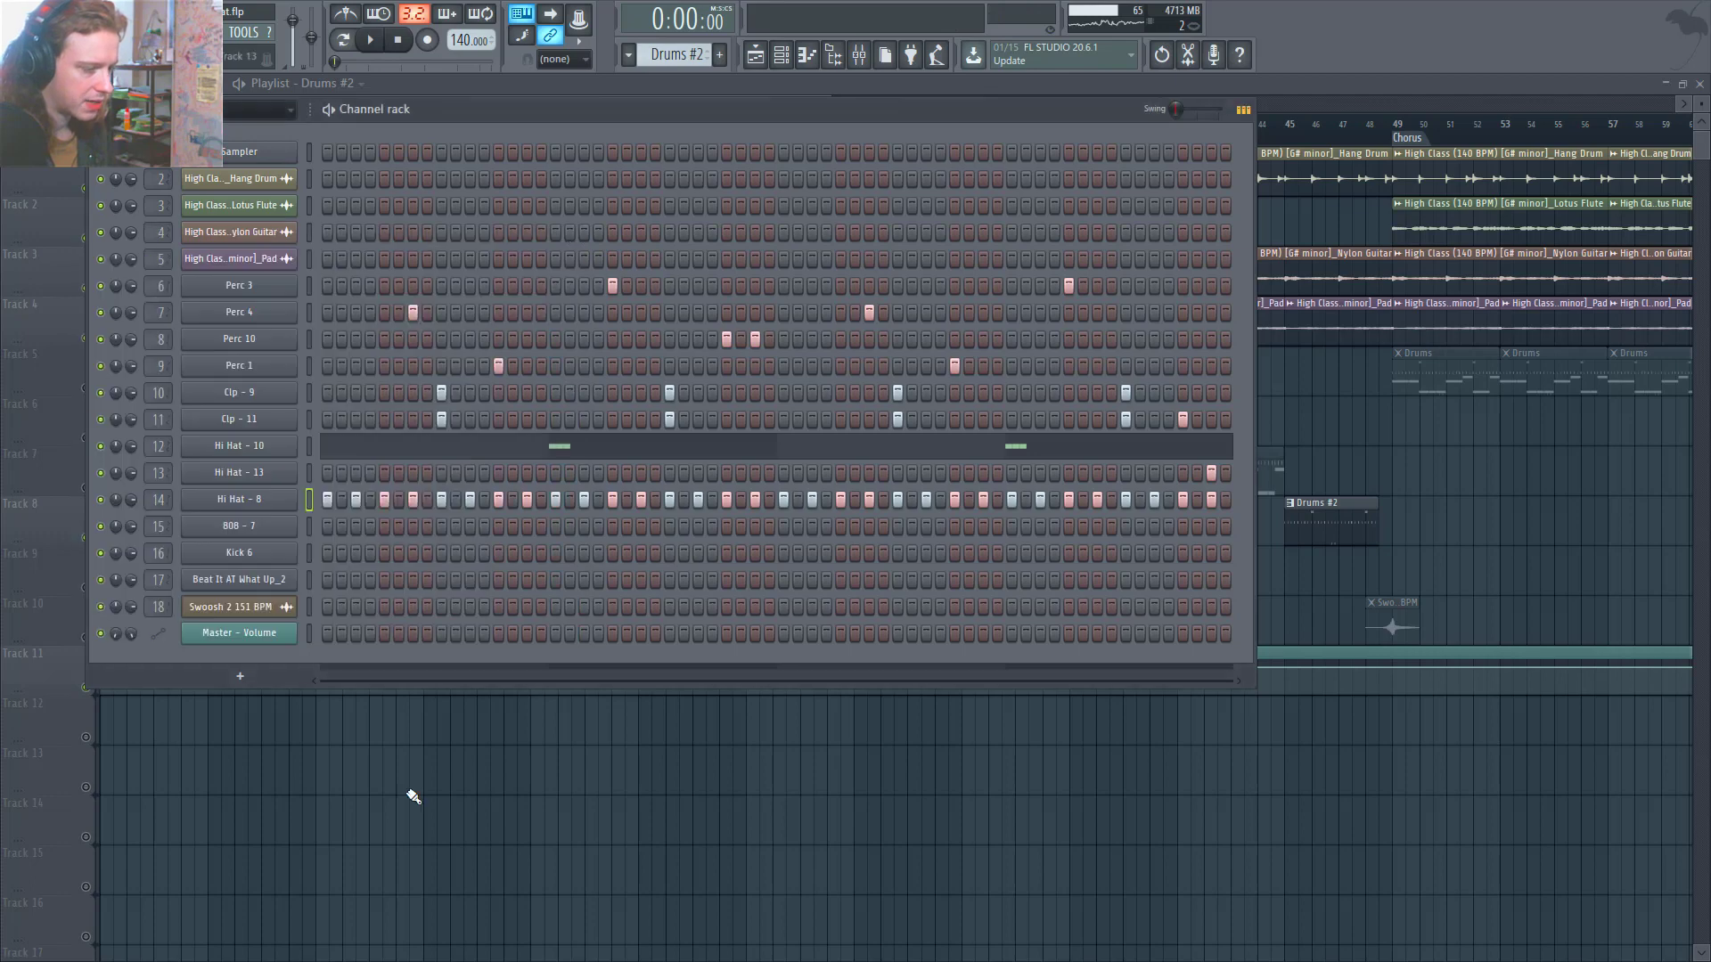
key(F6)
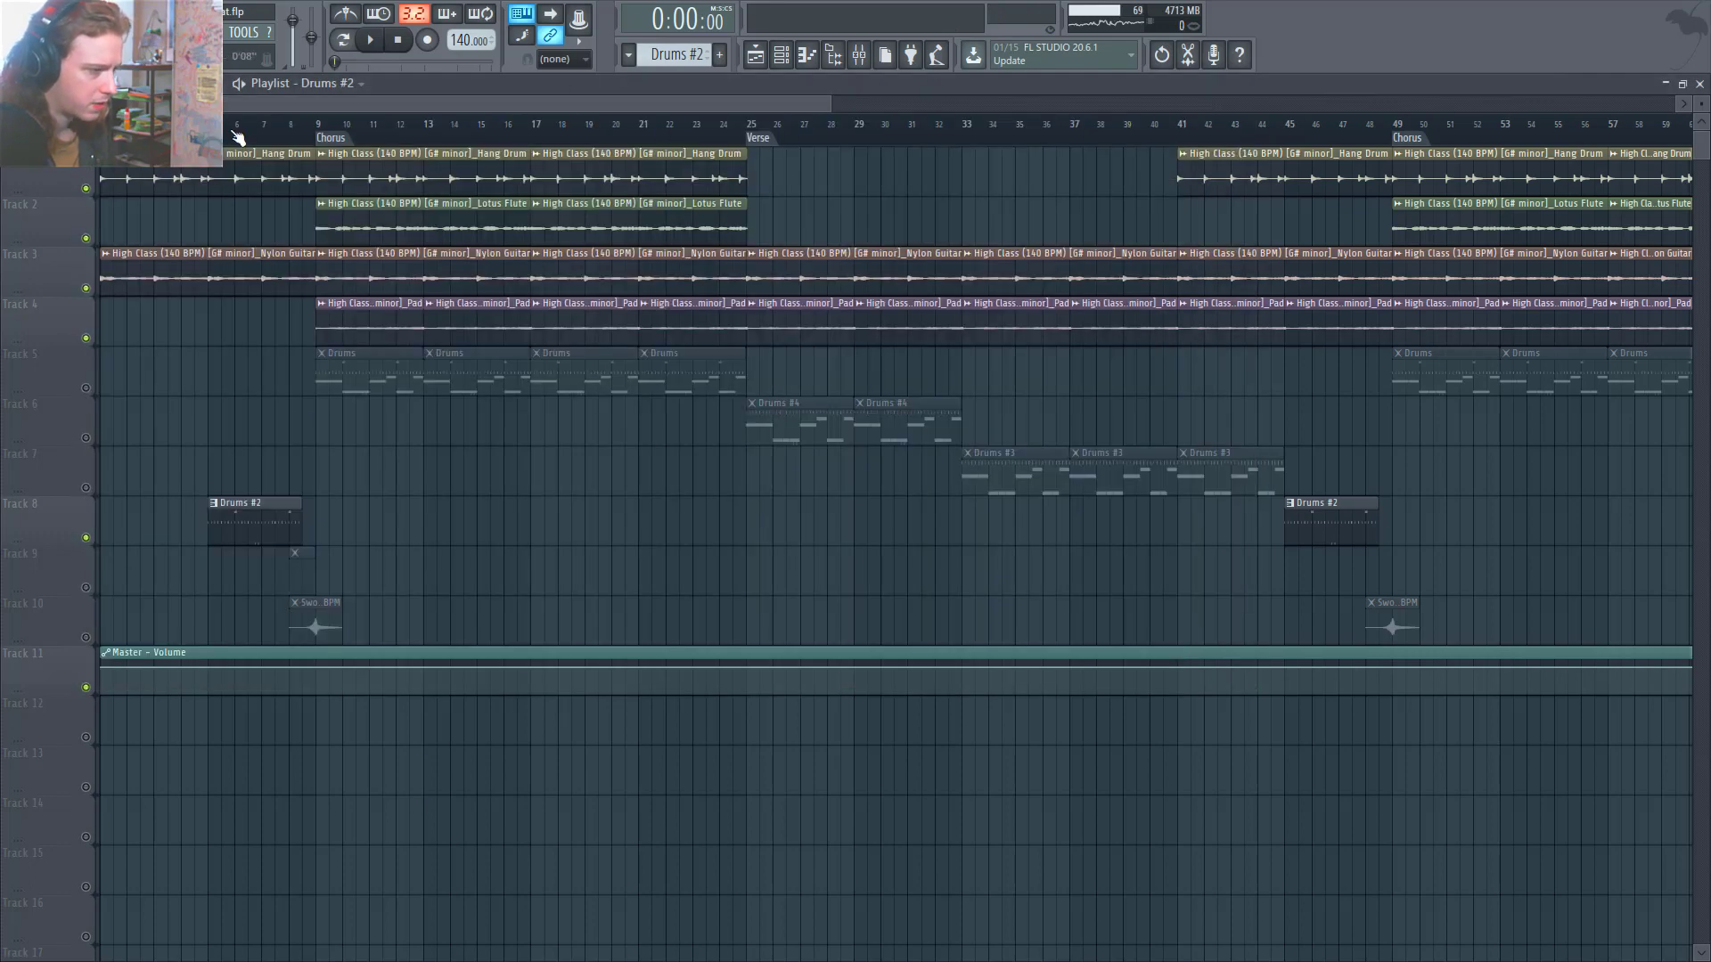
click(781, 54)
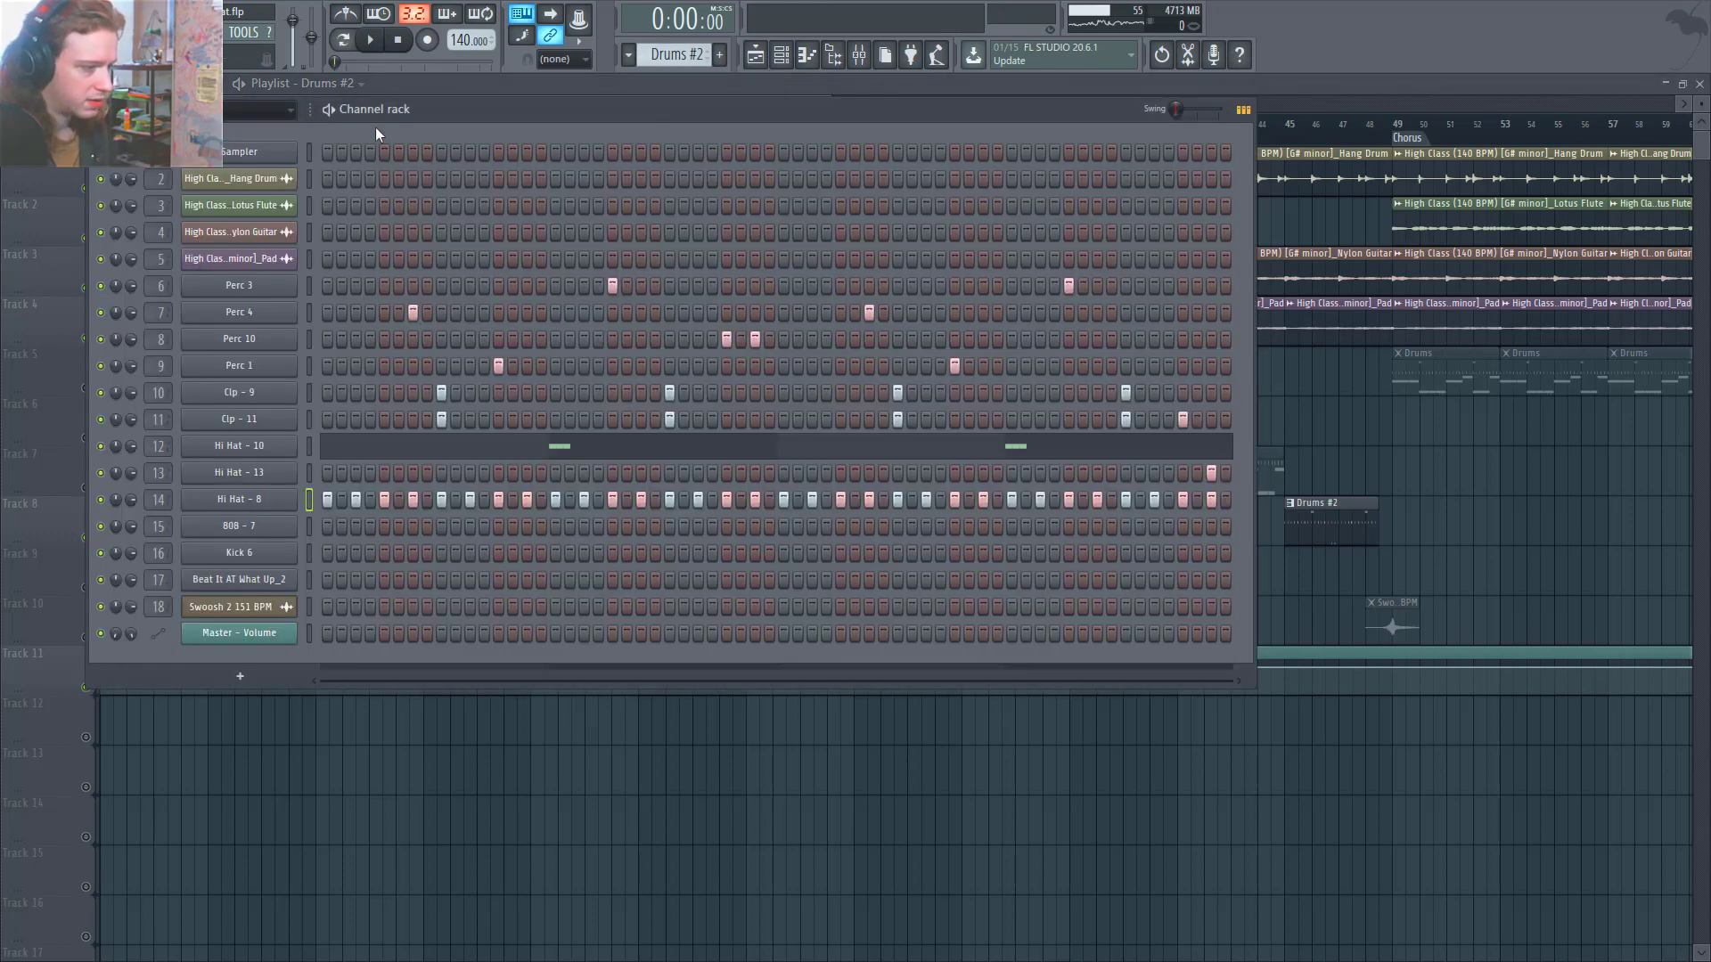
key(space)
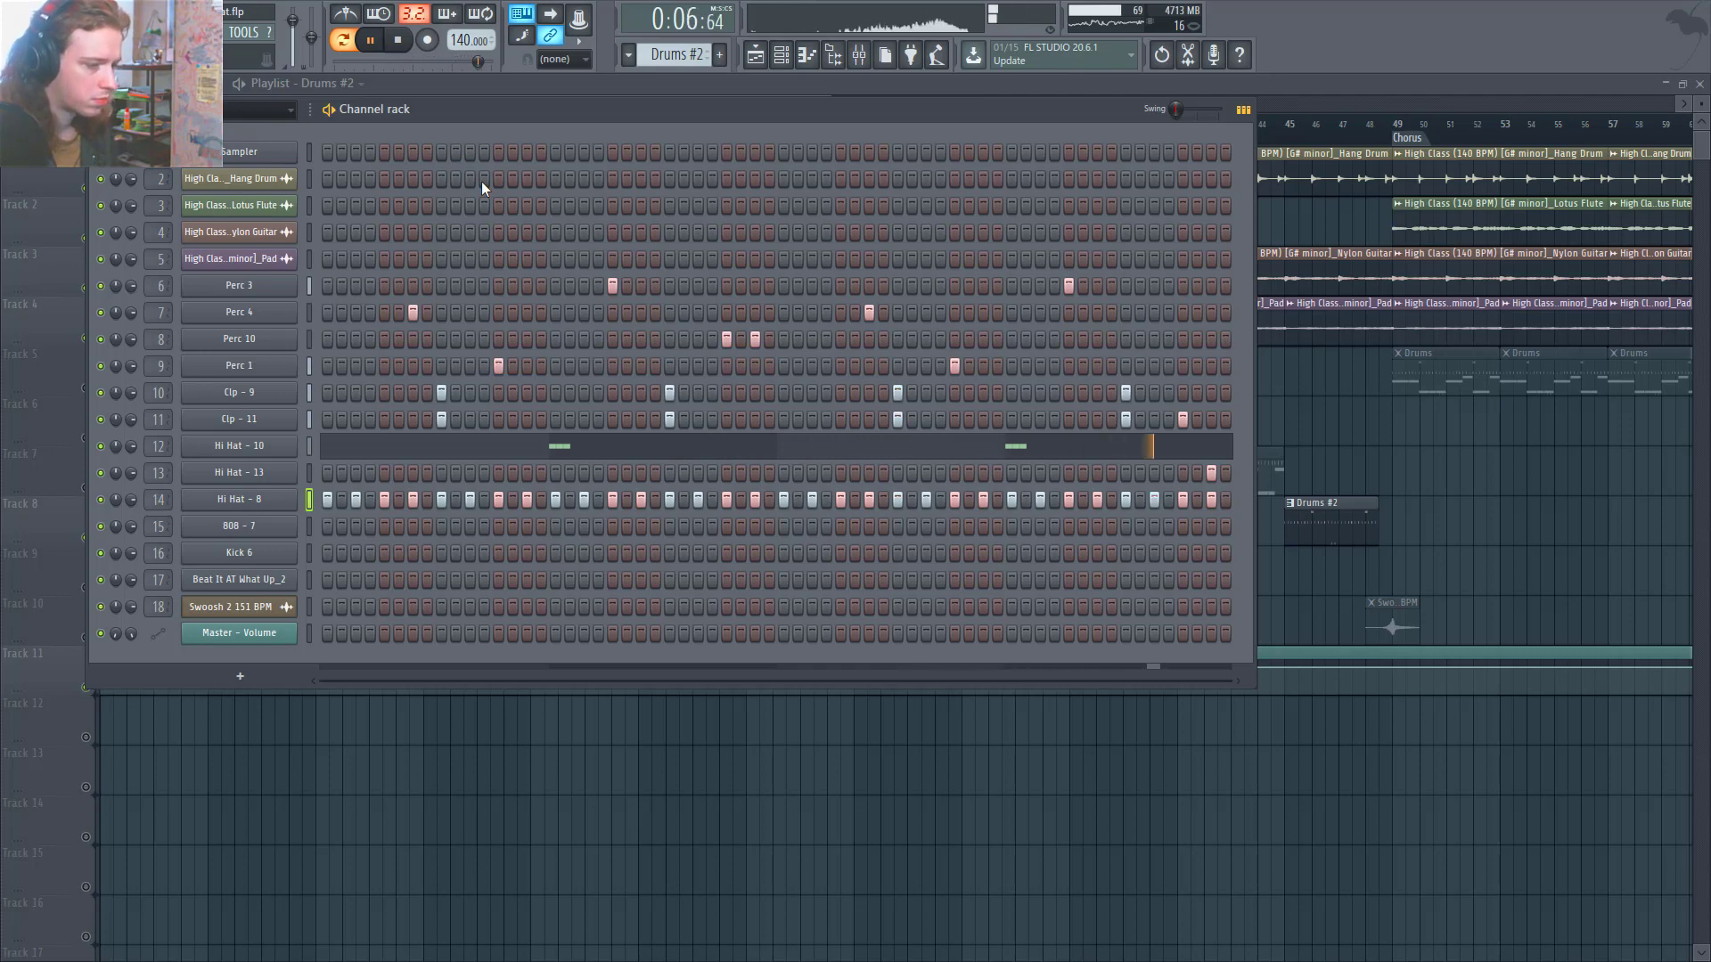
key(space)
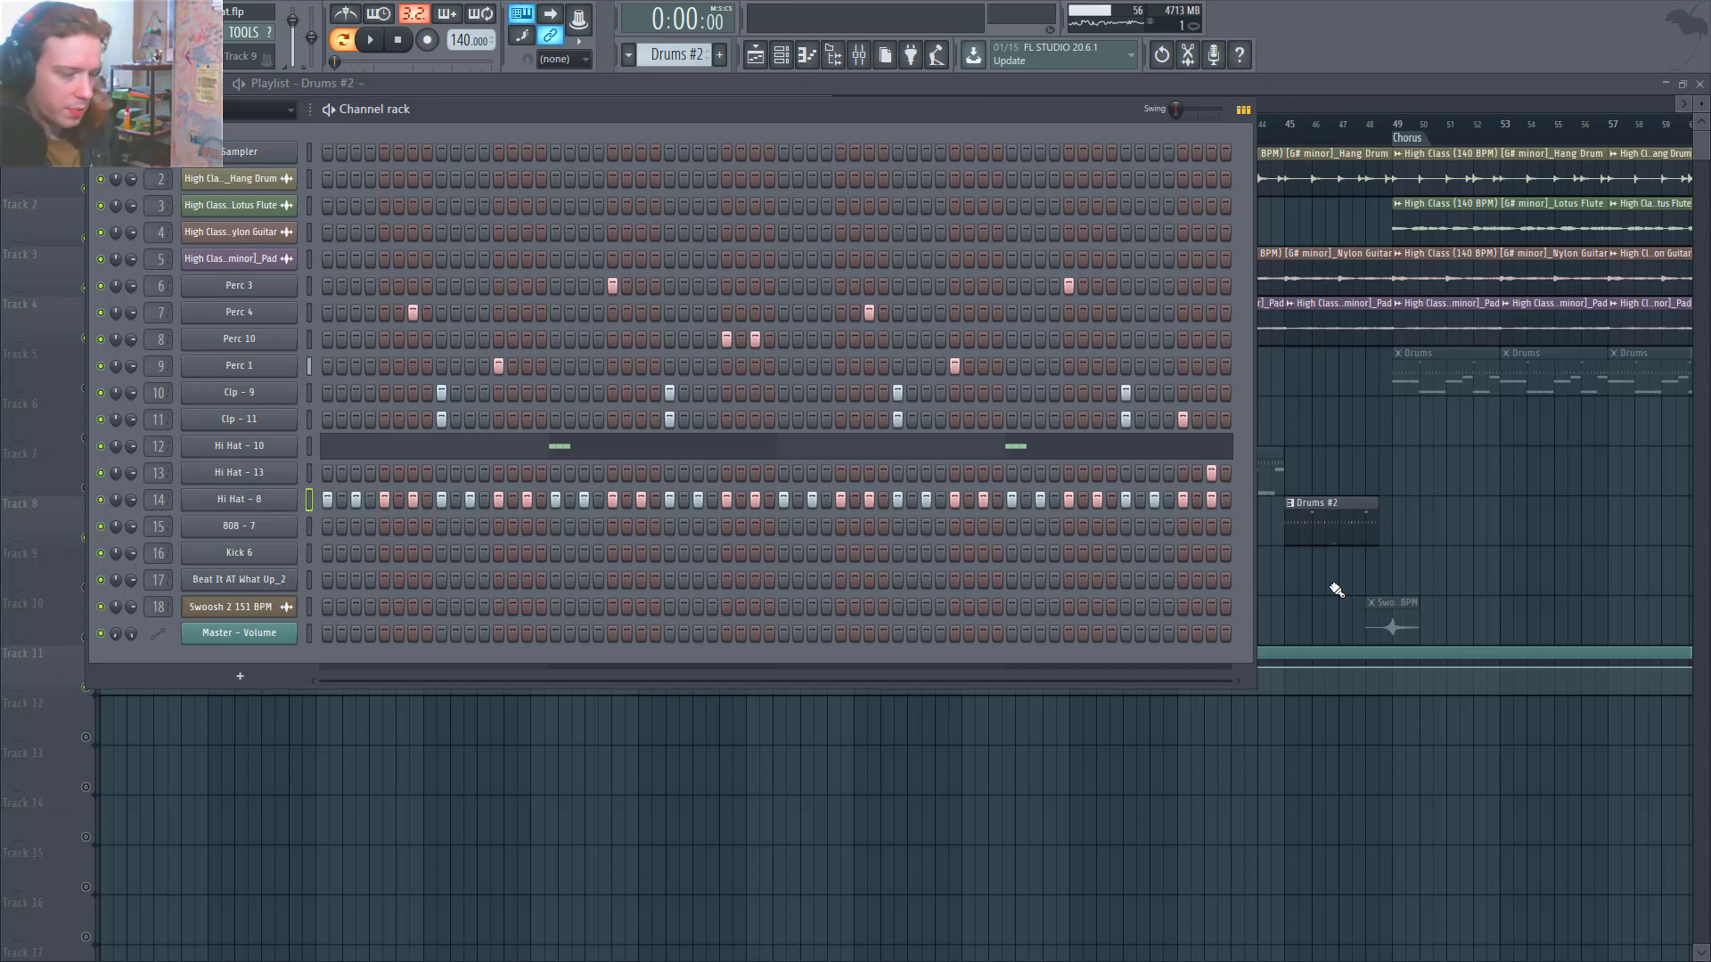
Unmute Tracks 9 and 10 in the Playlist and audition the transition leading into the first Chorus.
key(F6)
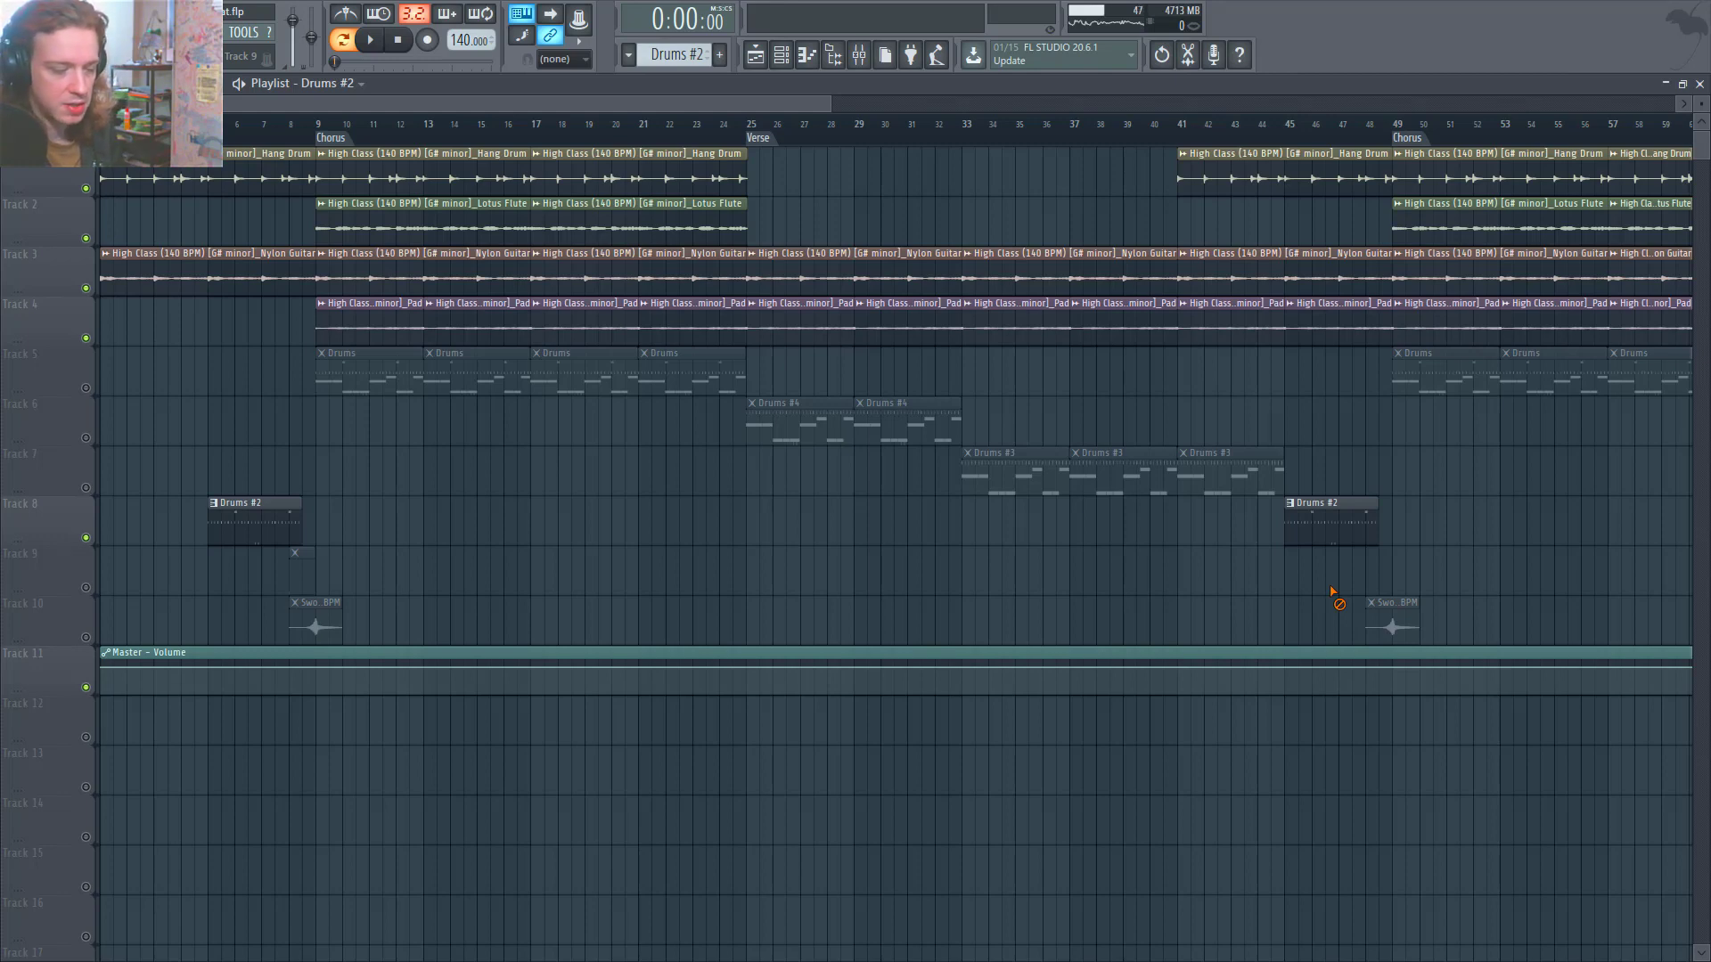
click(86, 587)
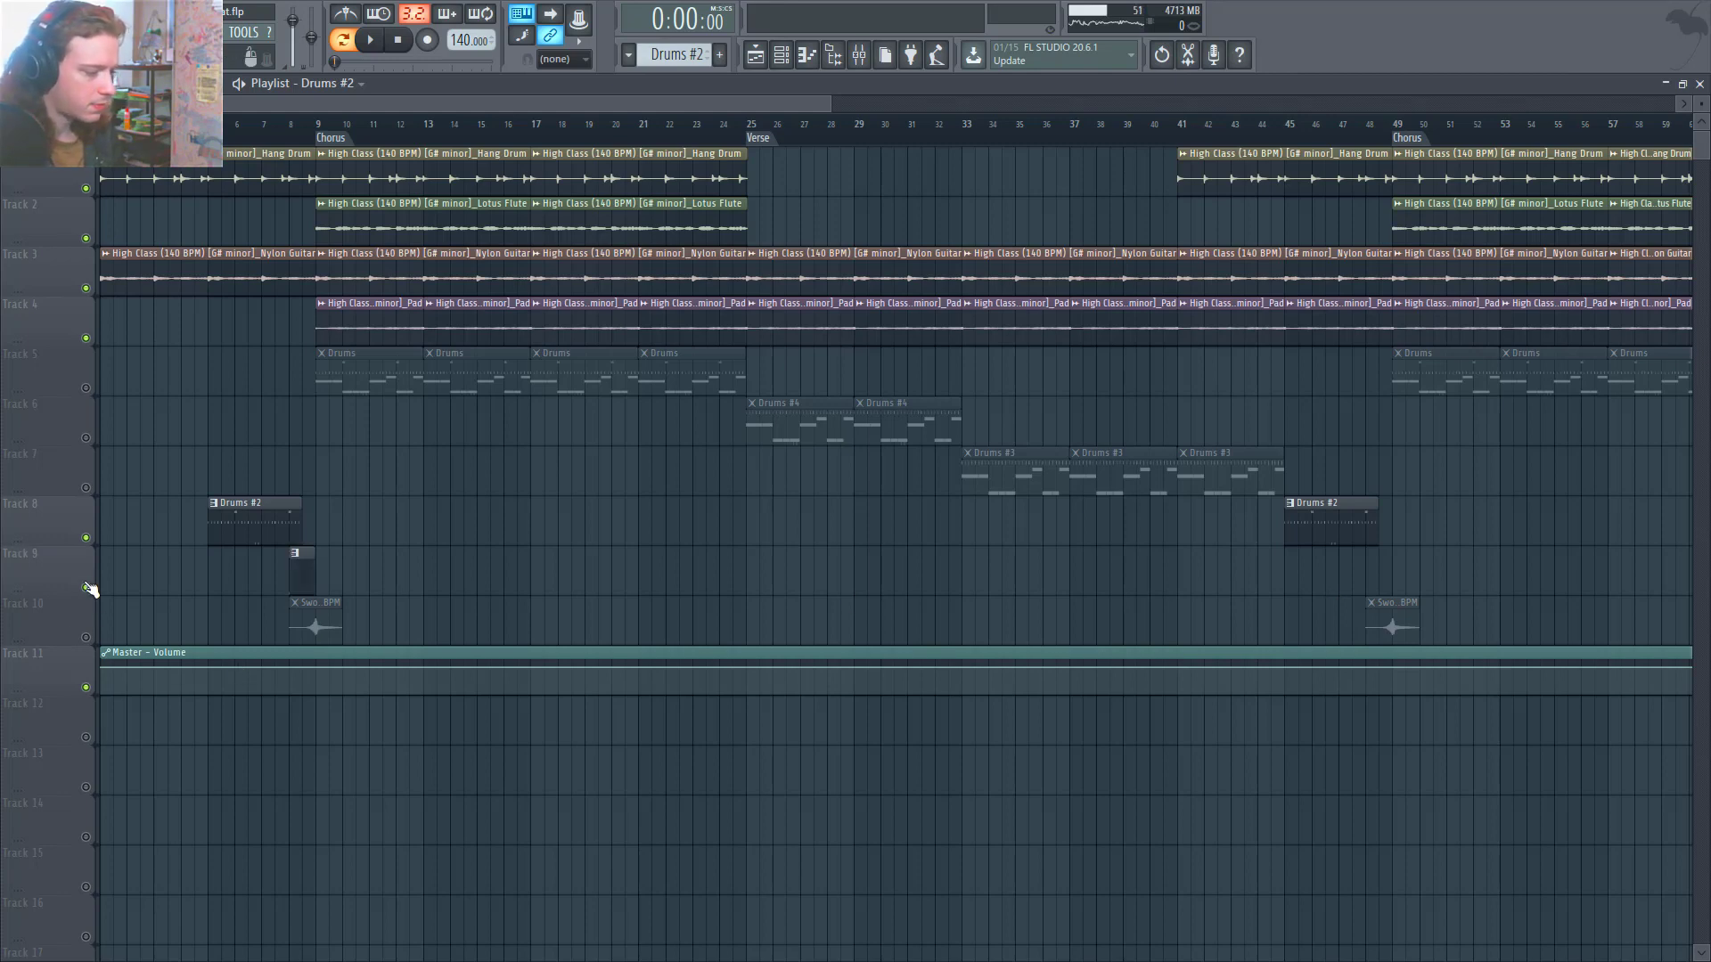
click(89, 637)
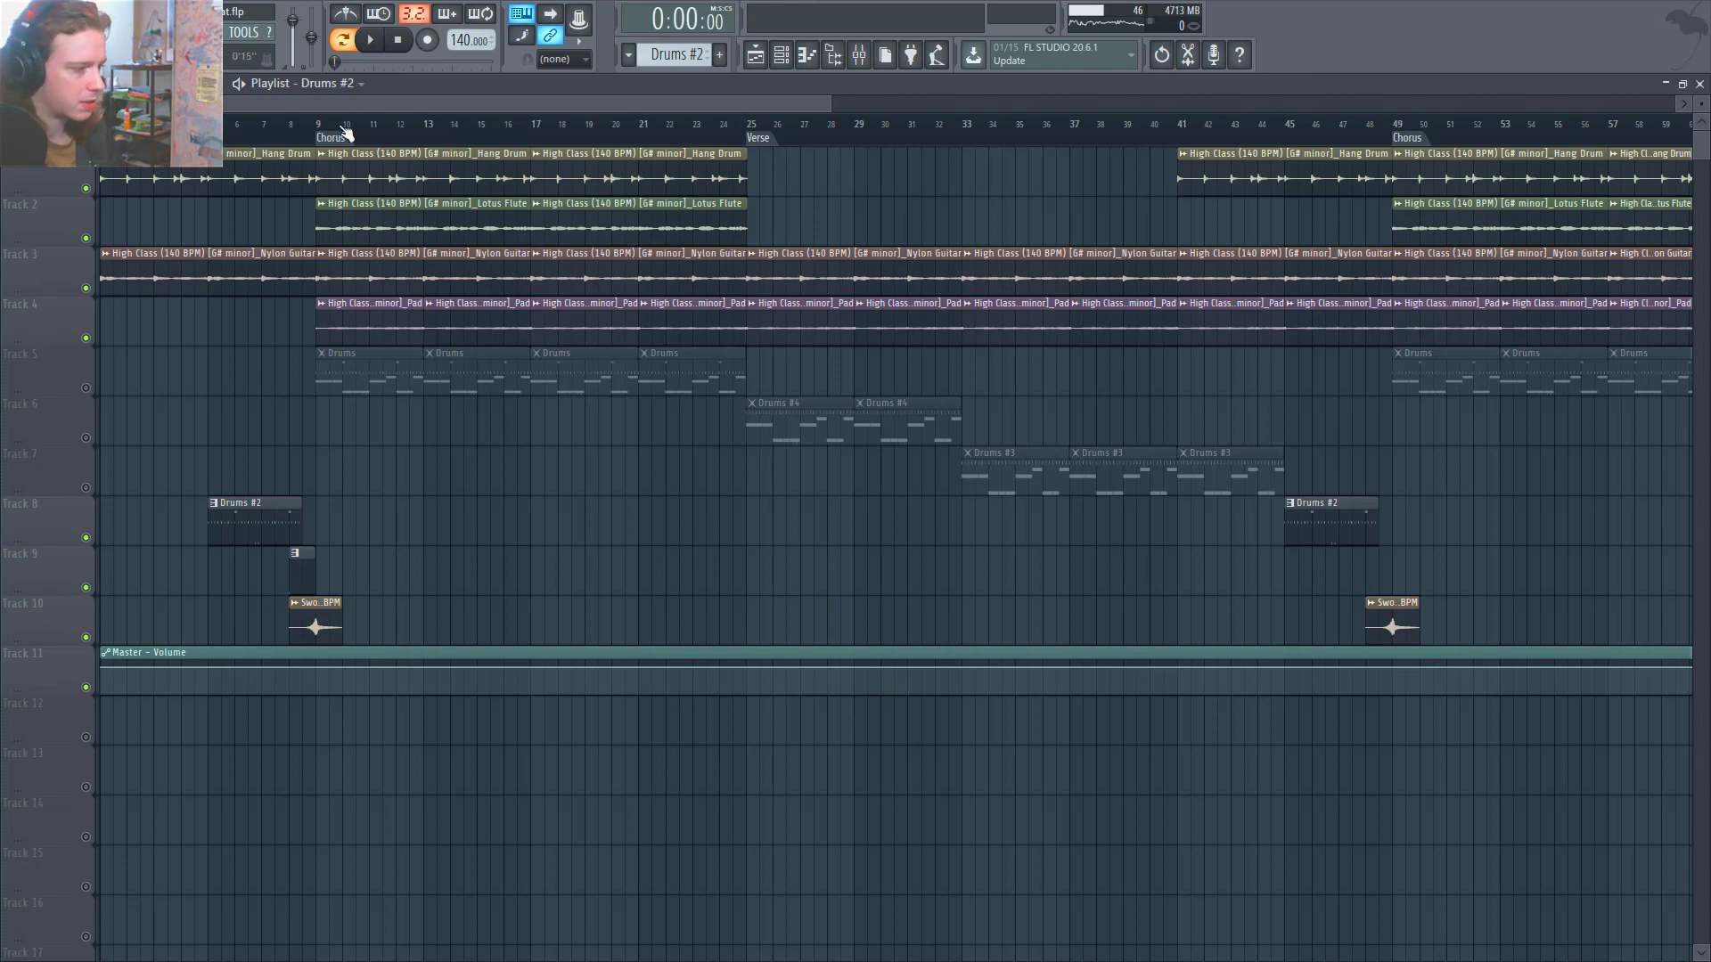
click(277, 123)
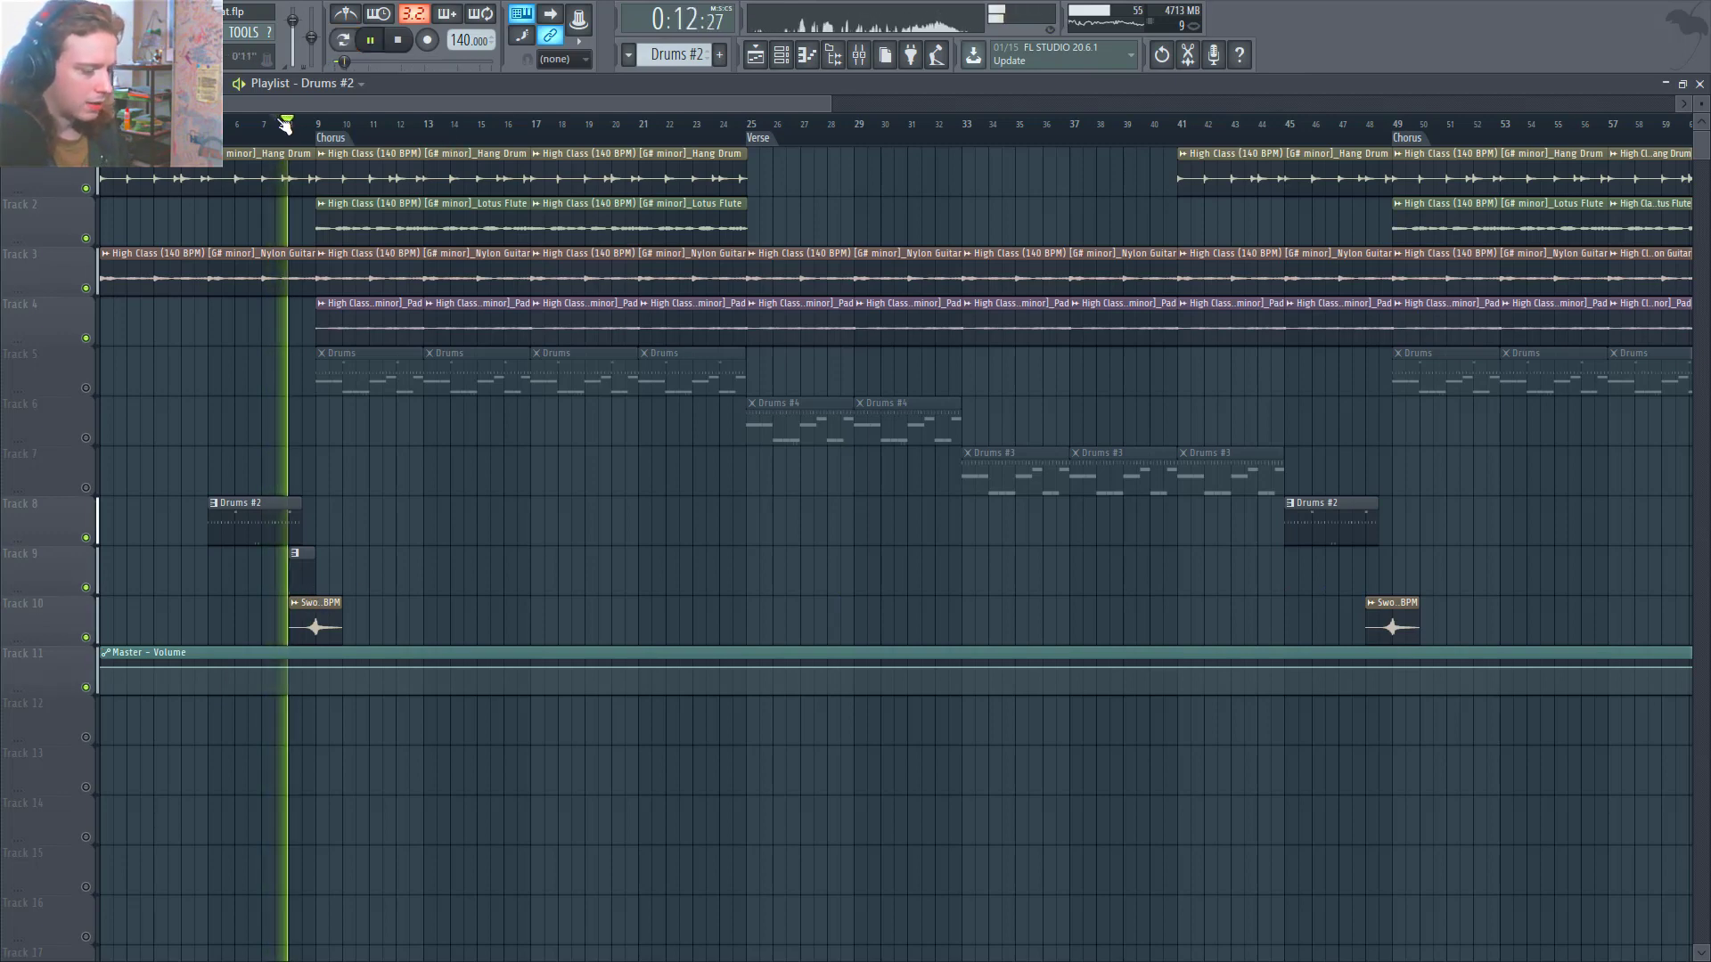
key(space)
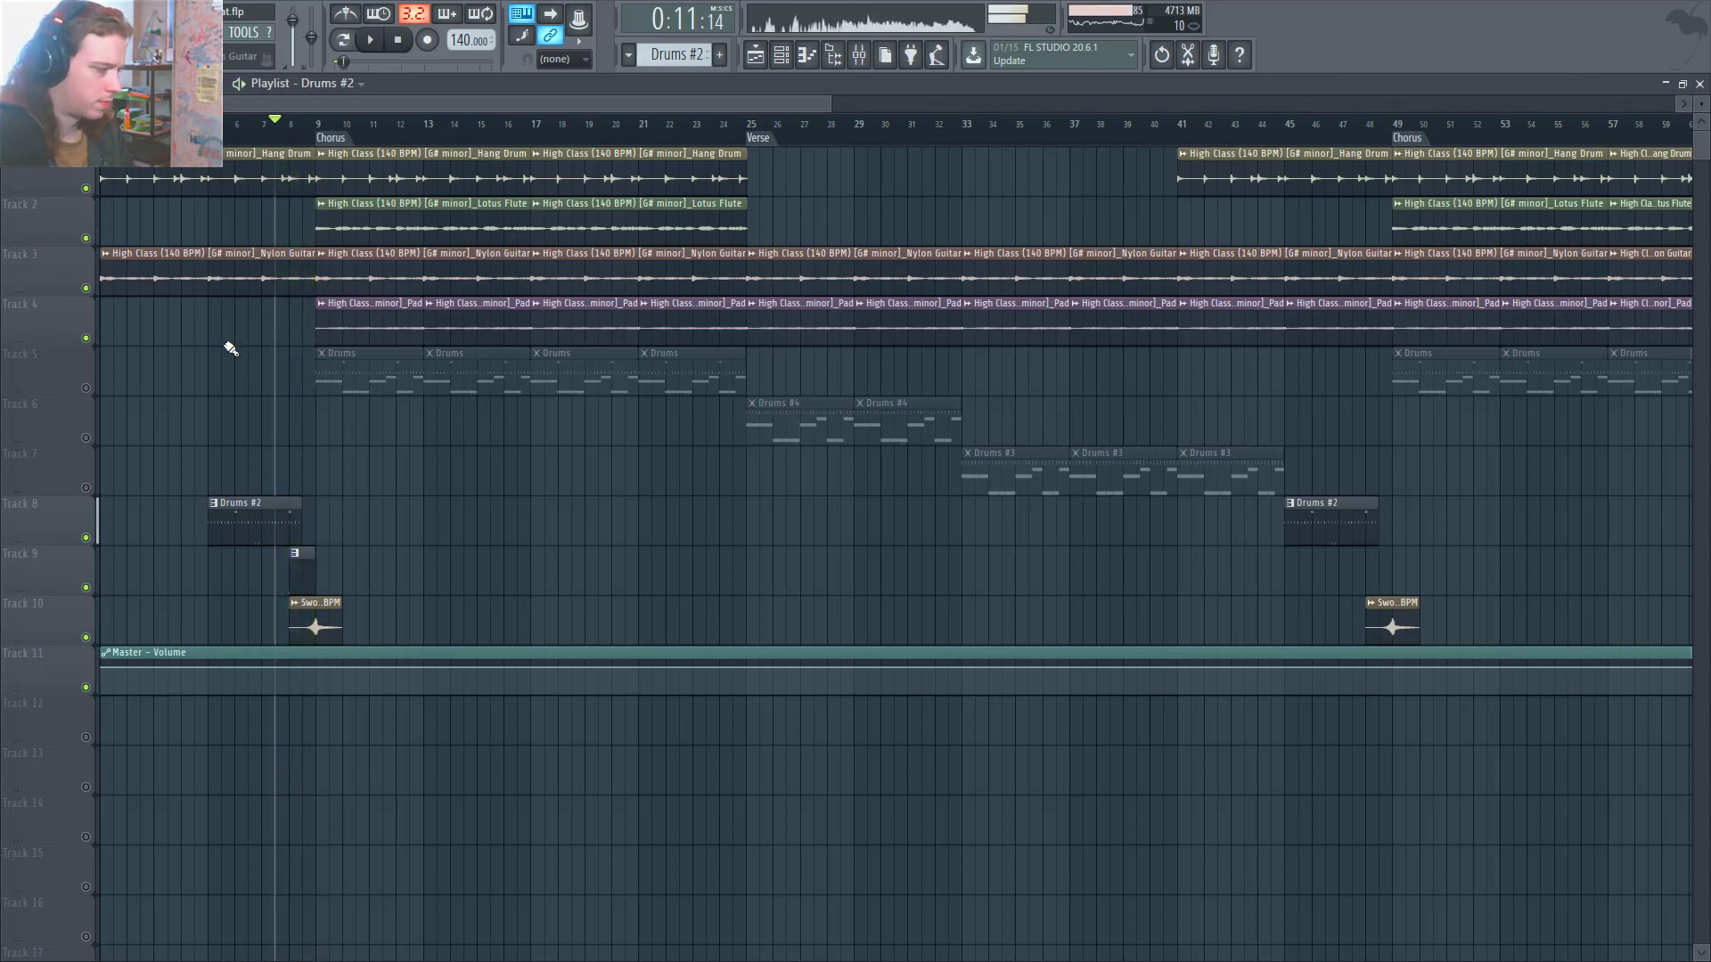
Unmute all remaining Playlist tracks and briefly highlight the four Drums clips of the first Chorus on Track 5.
ctrl+click(86, 389)
ctrl+click(86, 388)
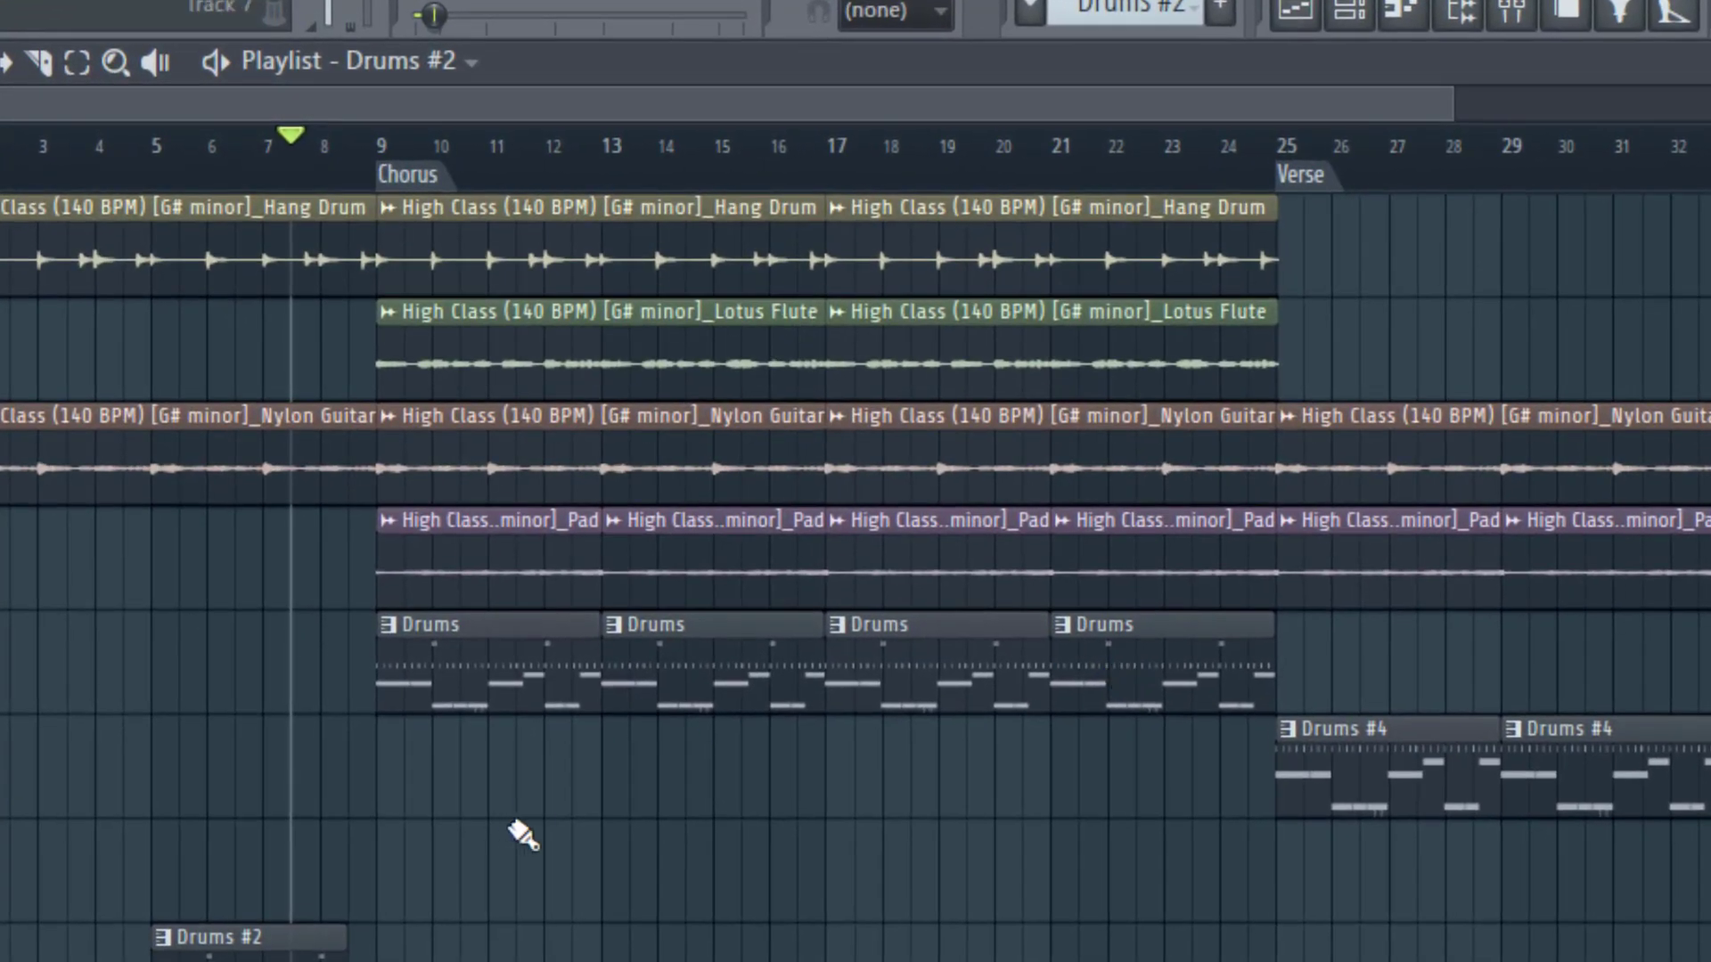
drag(1448, 718, 1707, 958)
drag(1394, 709, 375, 637)
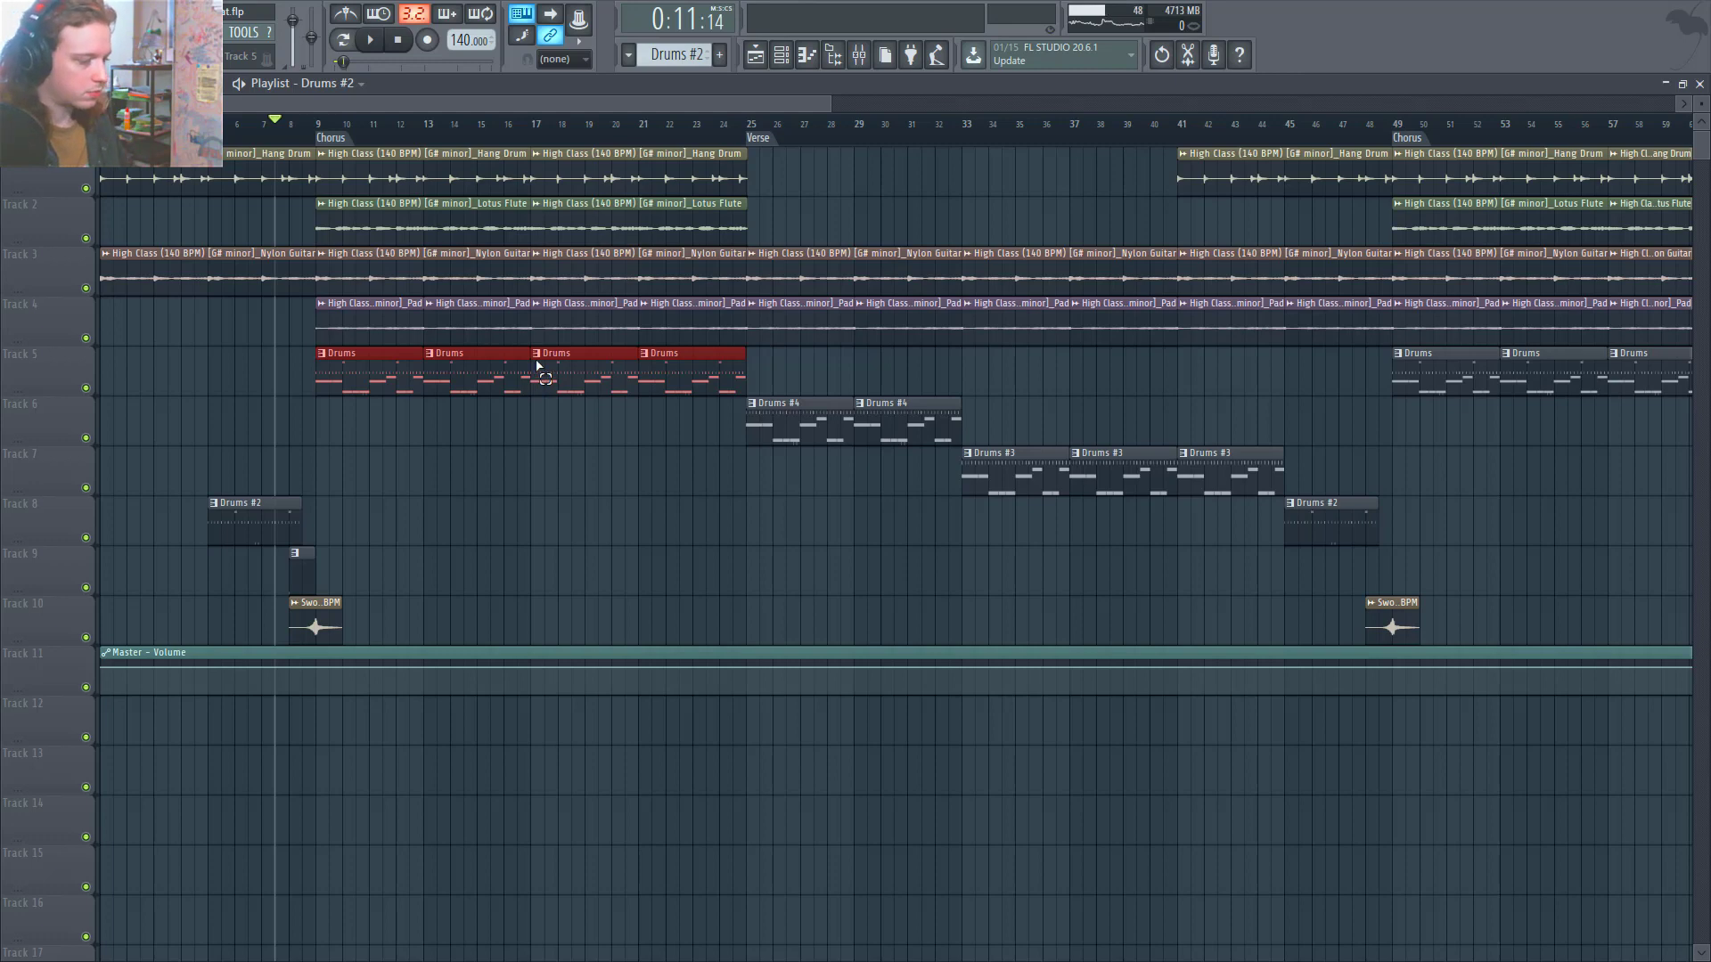
ctrl+click(484, 472)
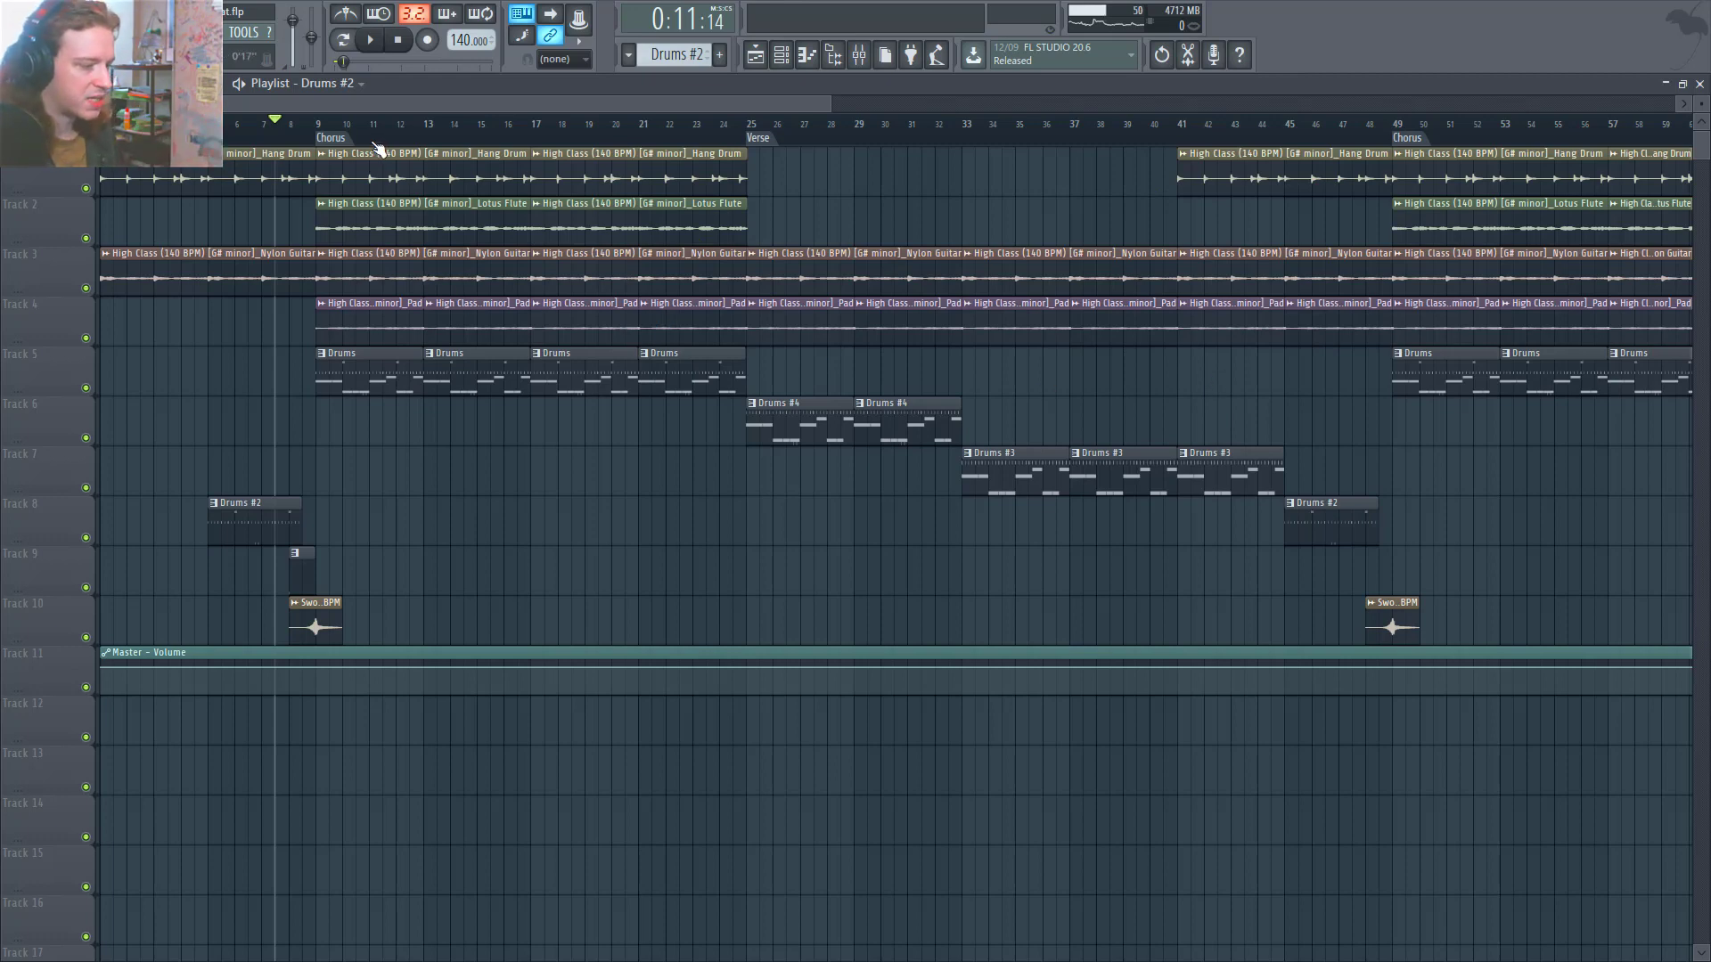
Open the first Chorus's Drums pattern in the Channel rack, audition it and move the rack clear of the webcam area.
click(325, 136)
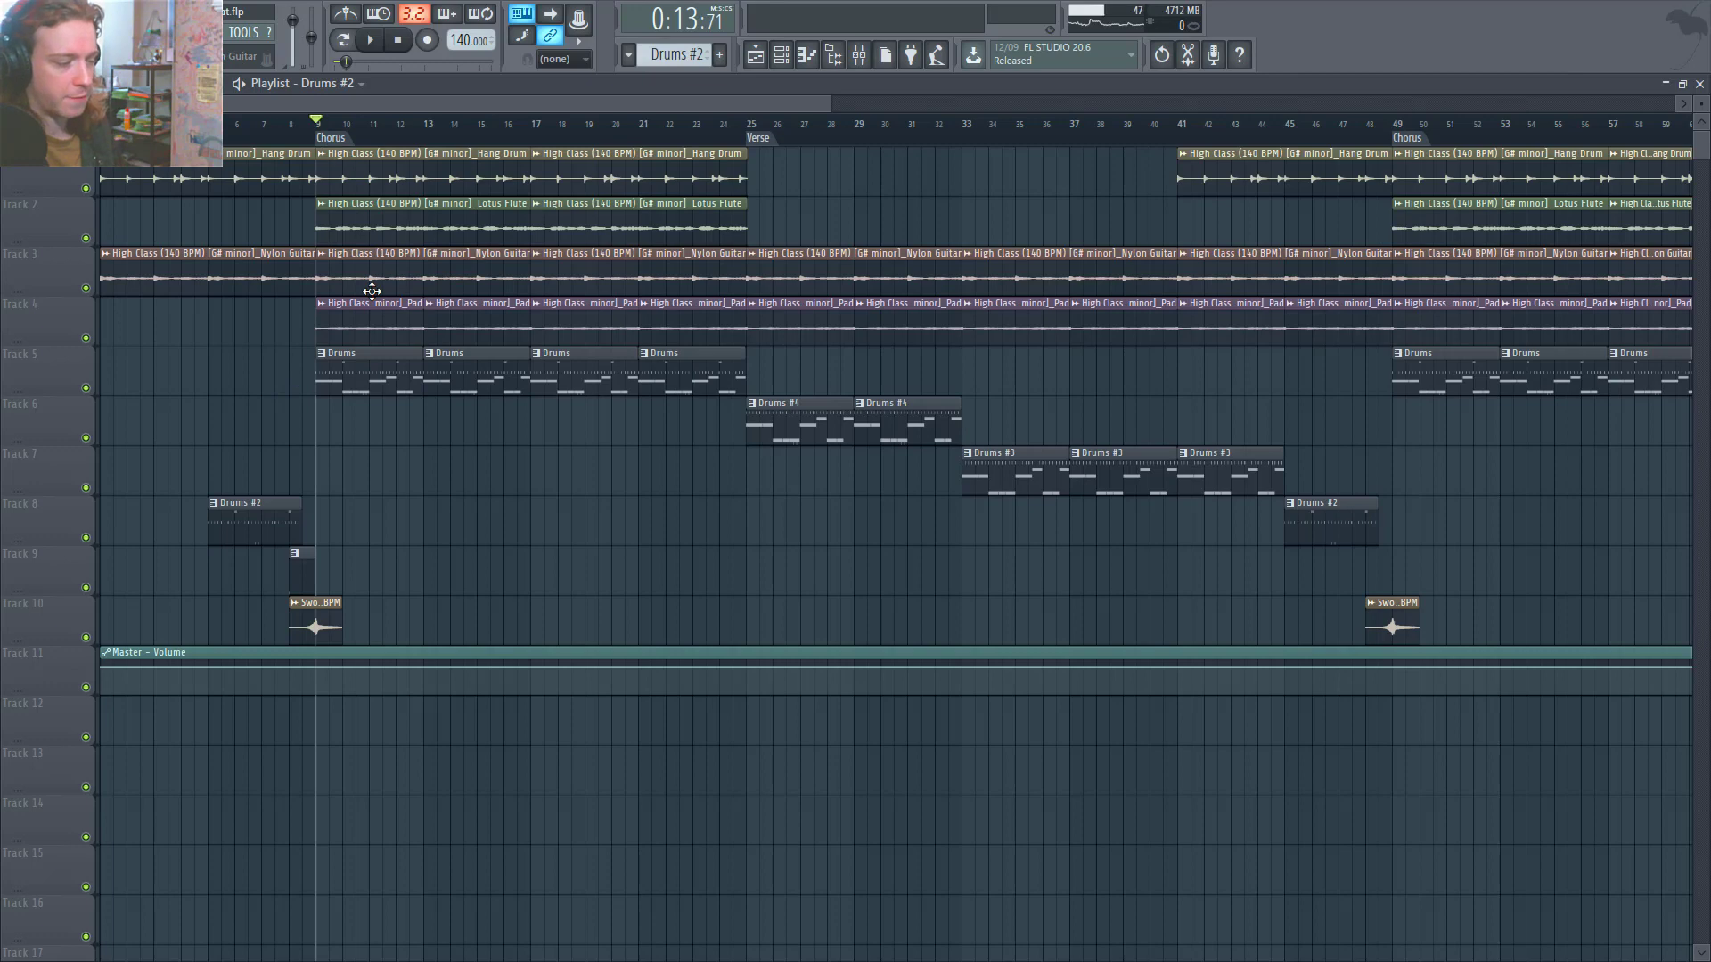
double_click(390, 393)
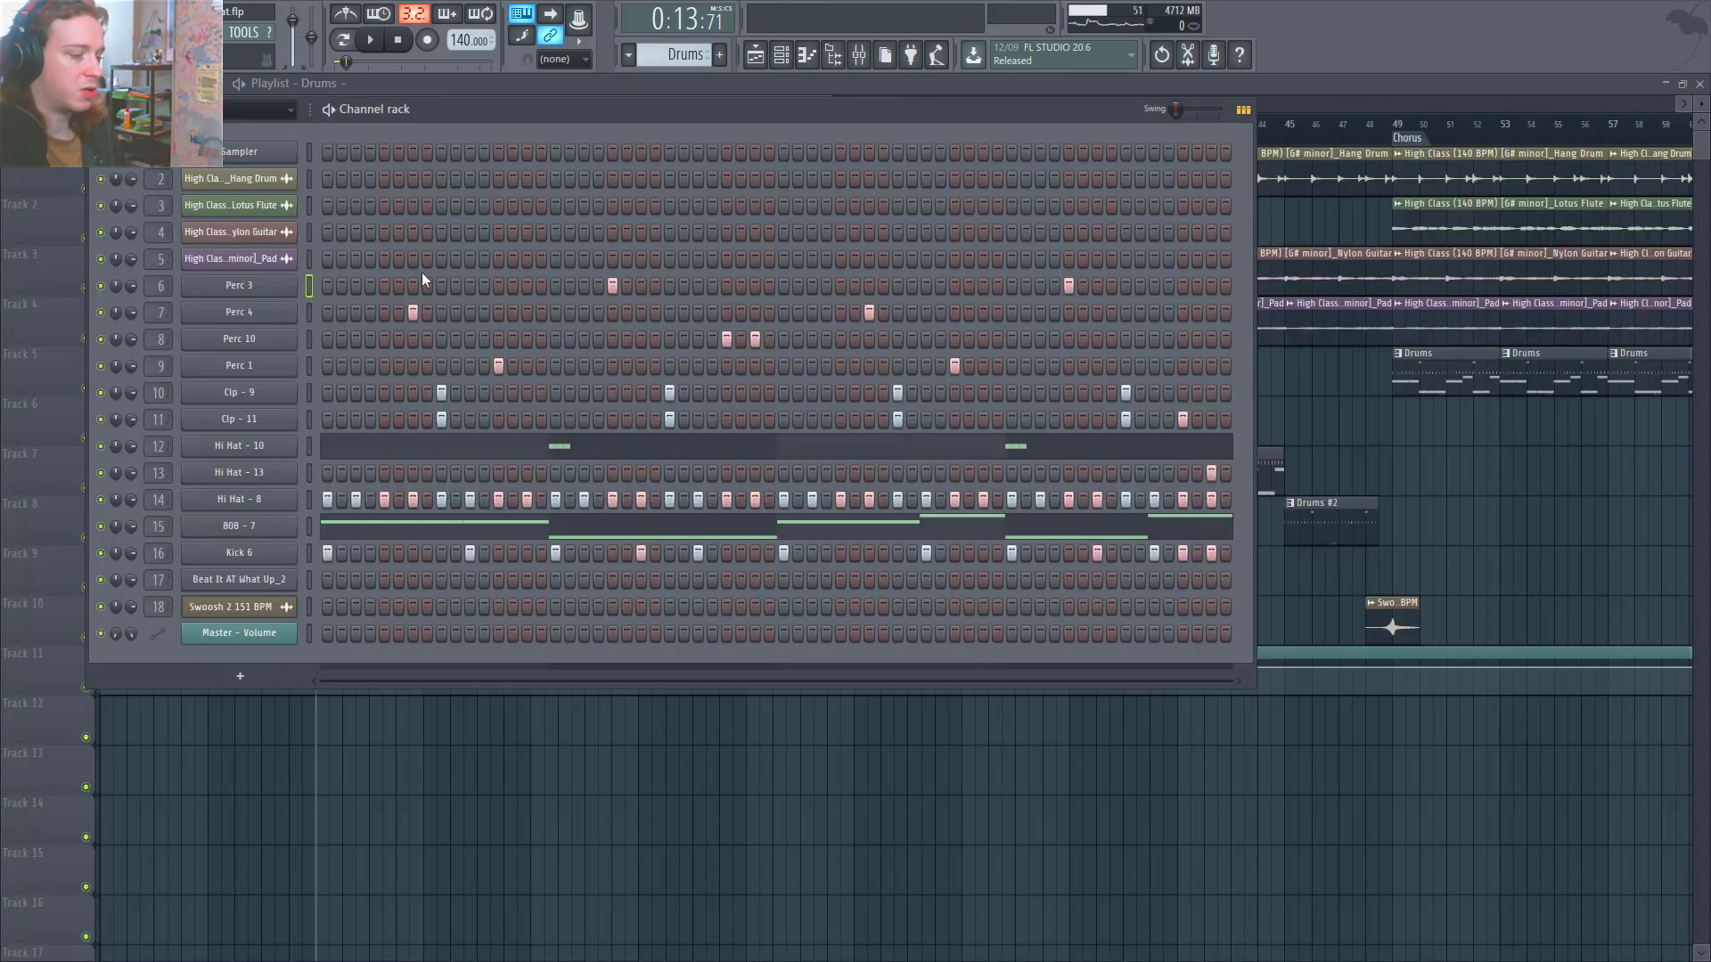
key(l)
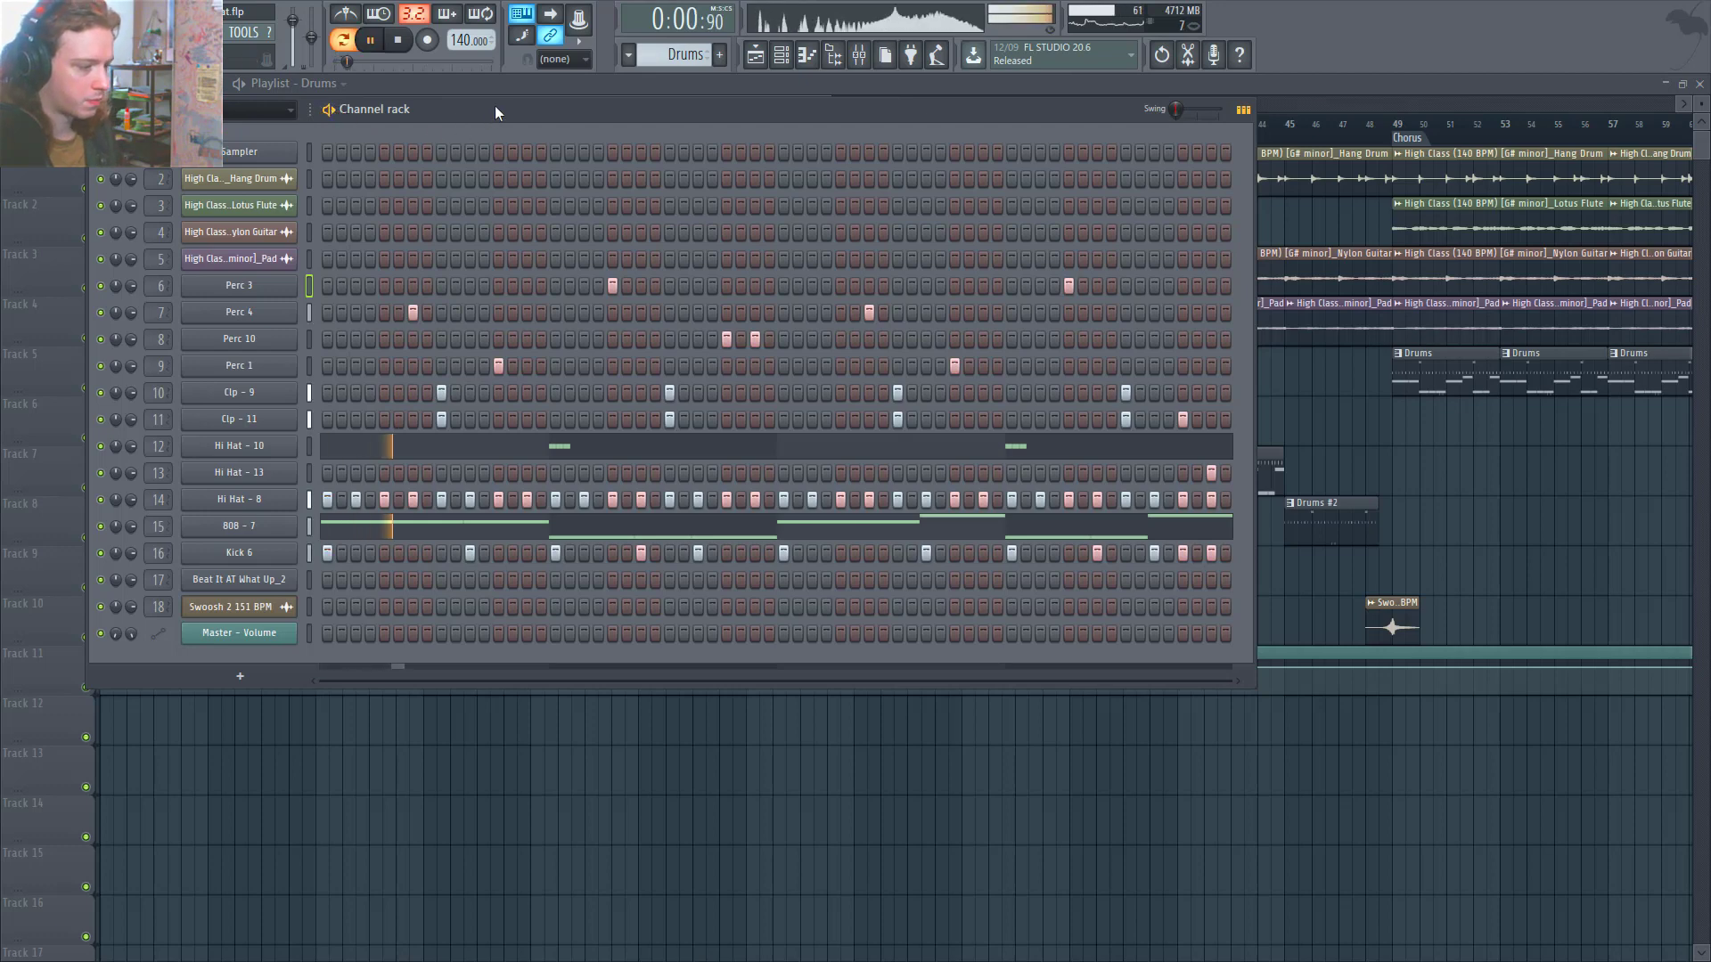
drag(503, 107, 835, 125)
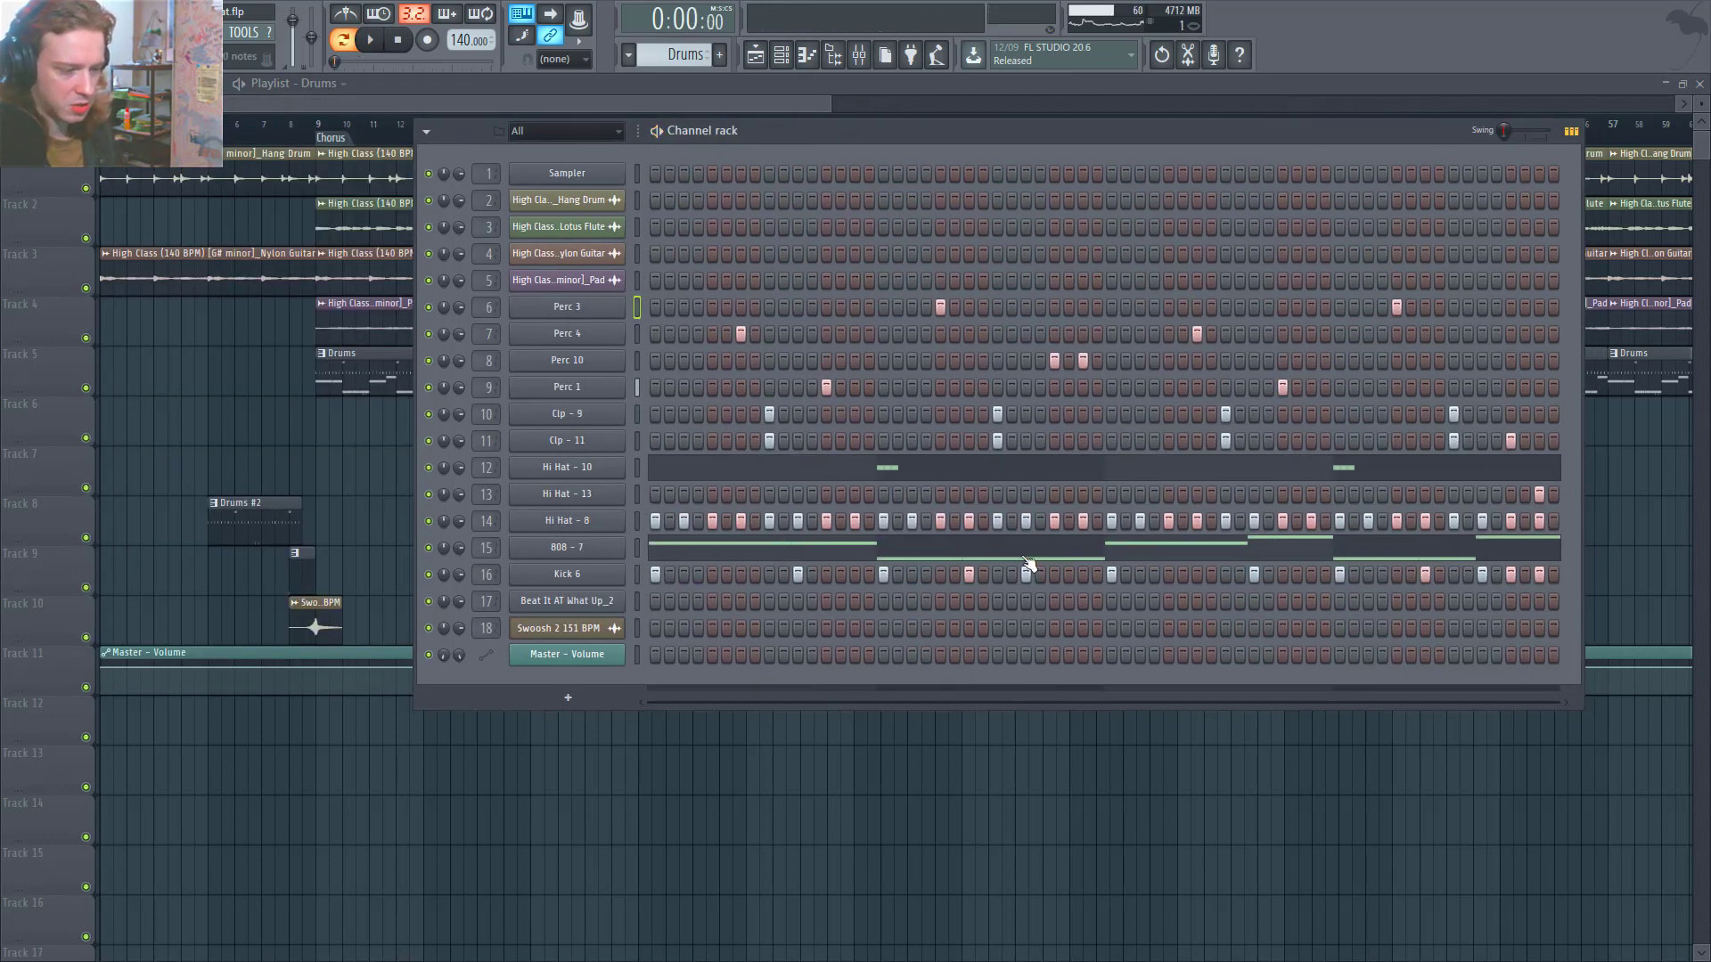
Examine the 808 - 7 bass notes of the Drums pattern in the Piano roll and return to the Playlist.
click(1509, 552)
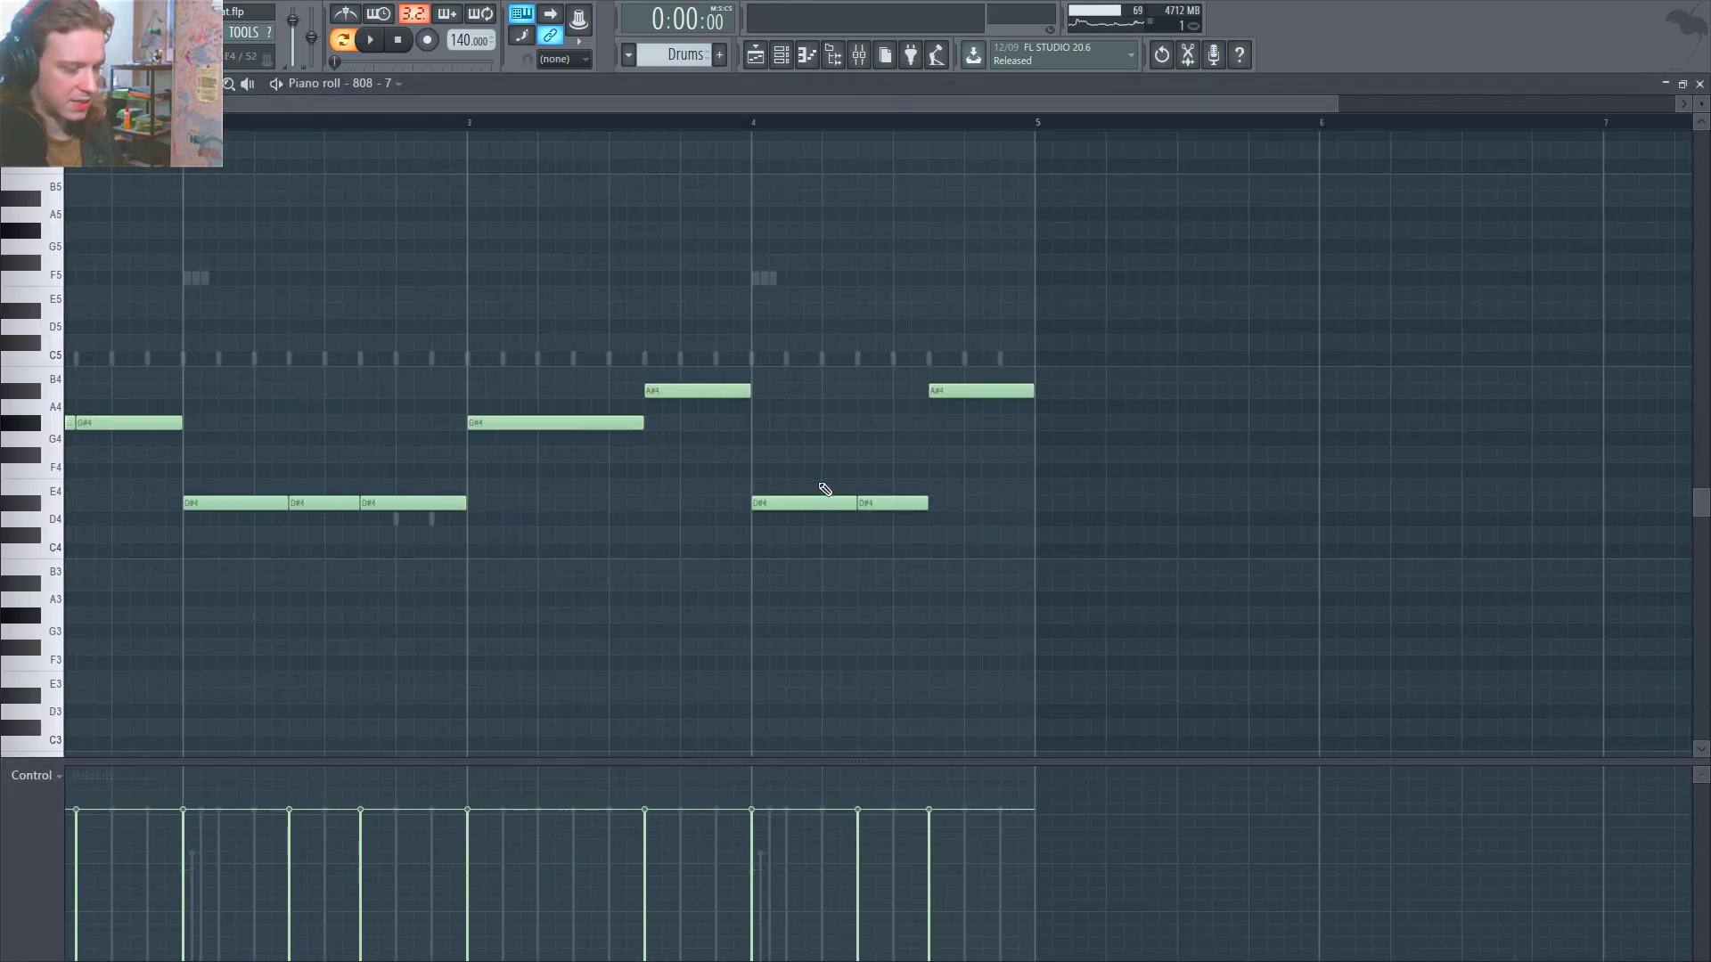
key(F7)
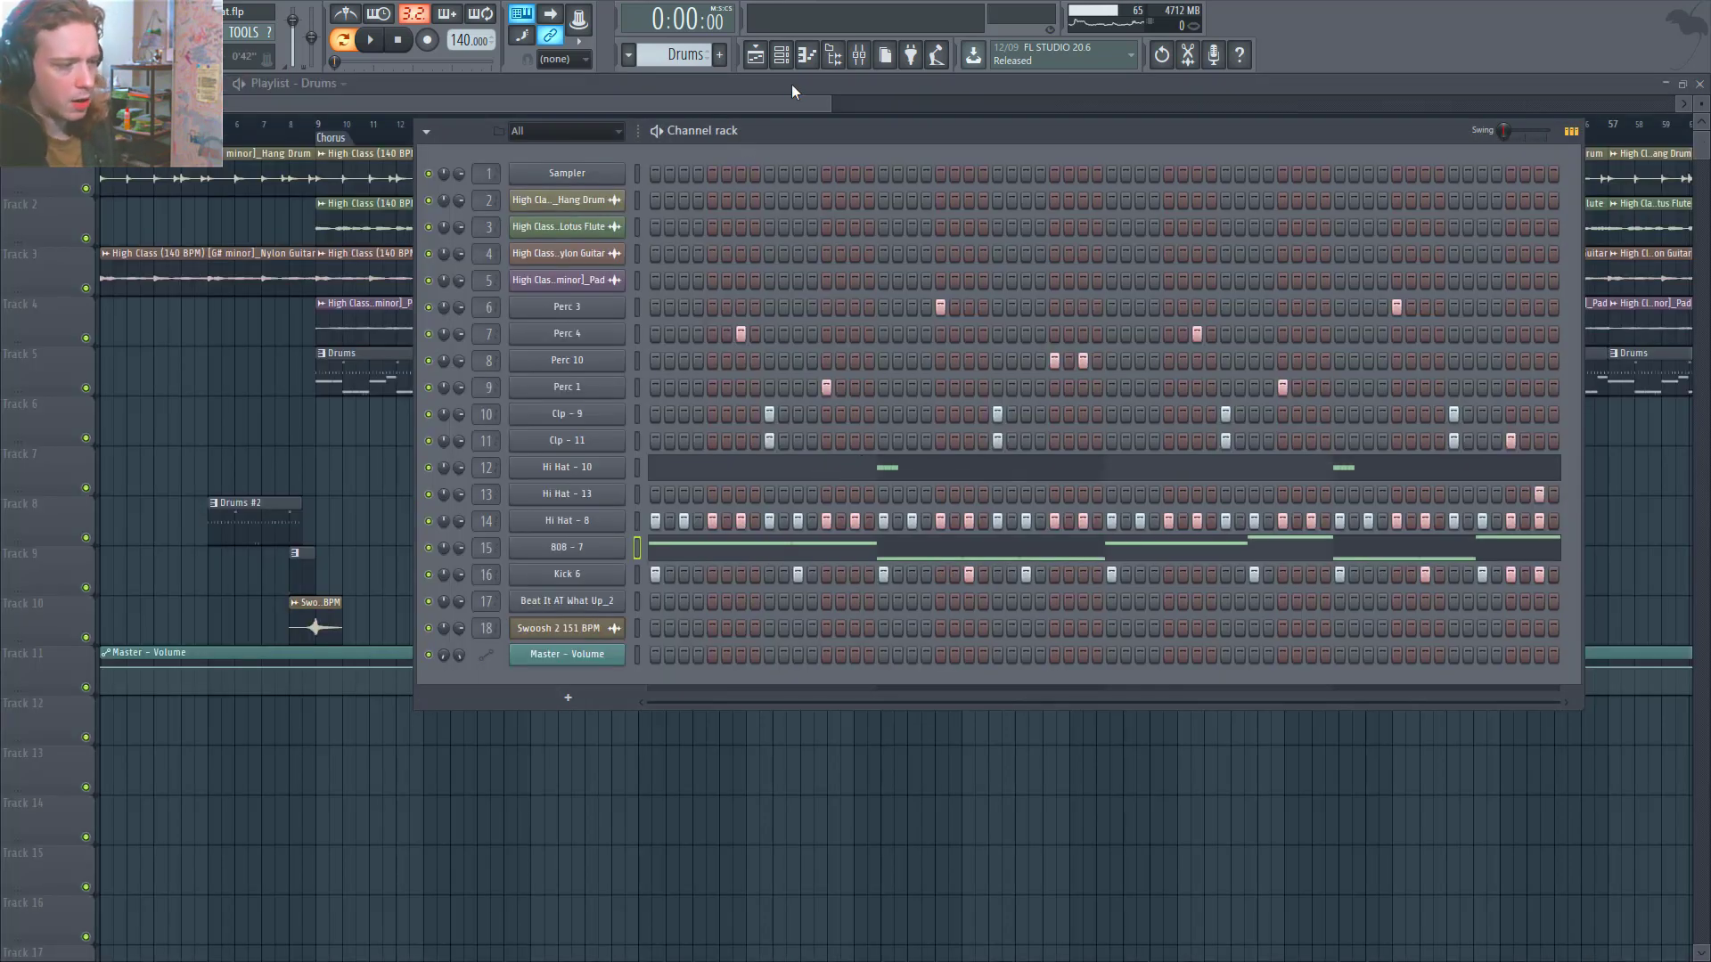
drag(802, 130, 678, 194)
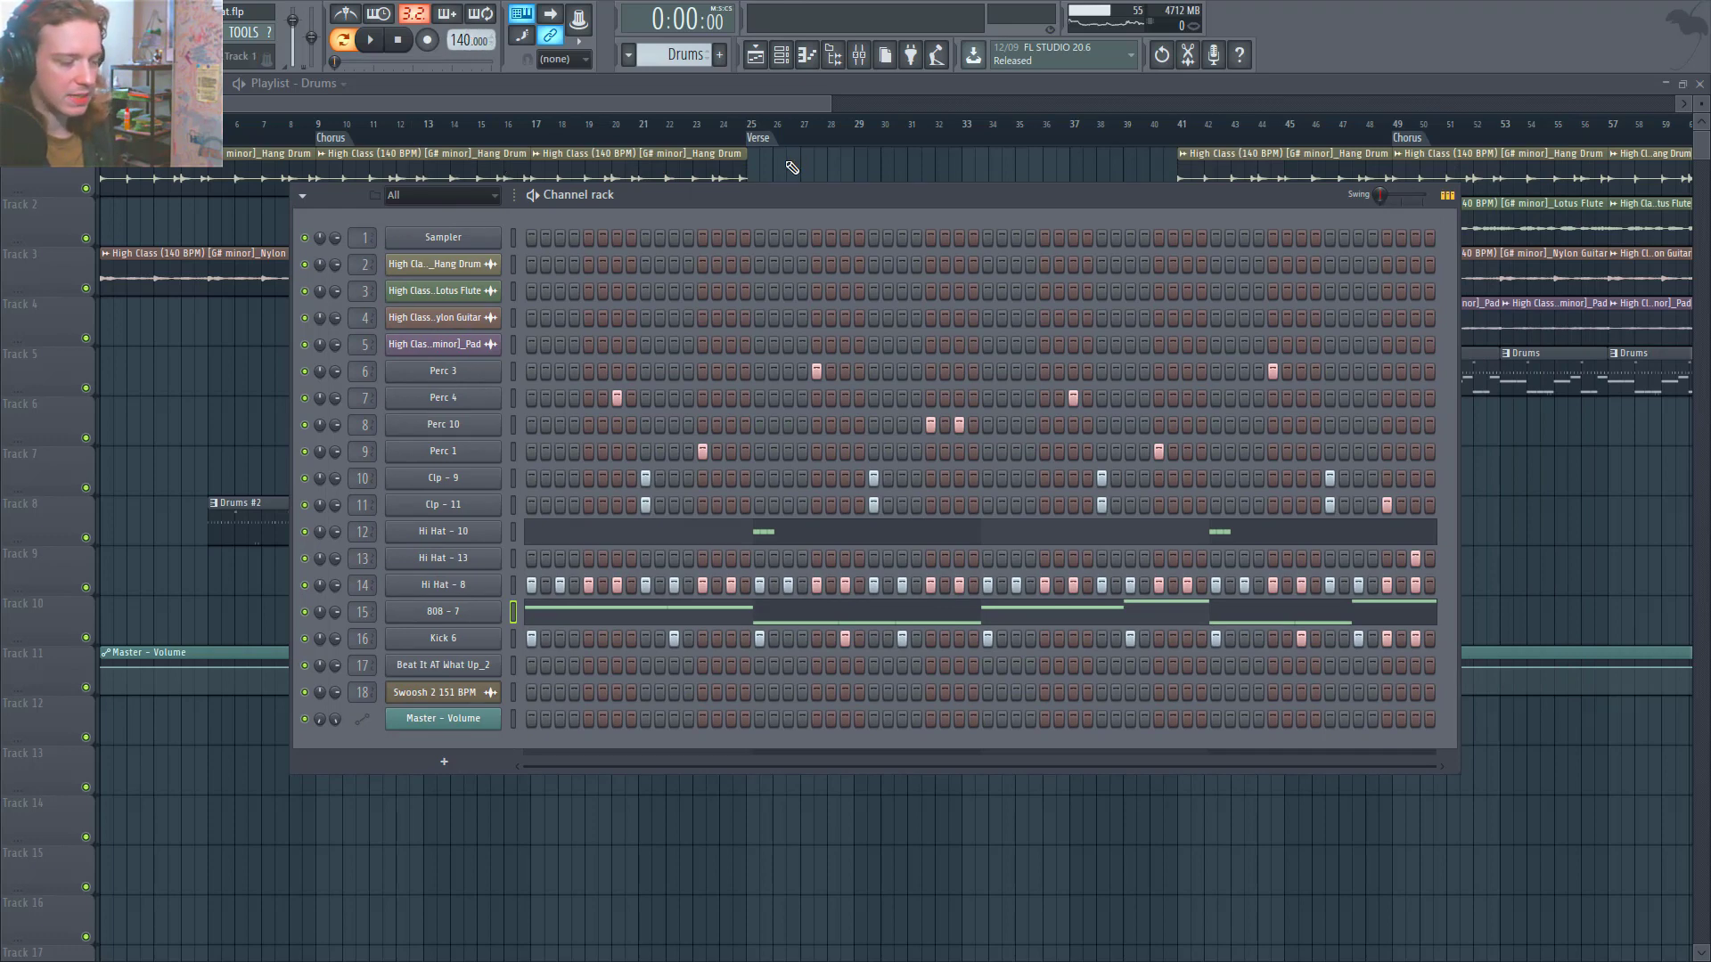
click(685, 621)
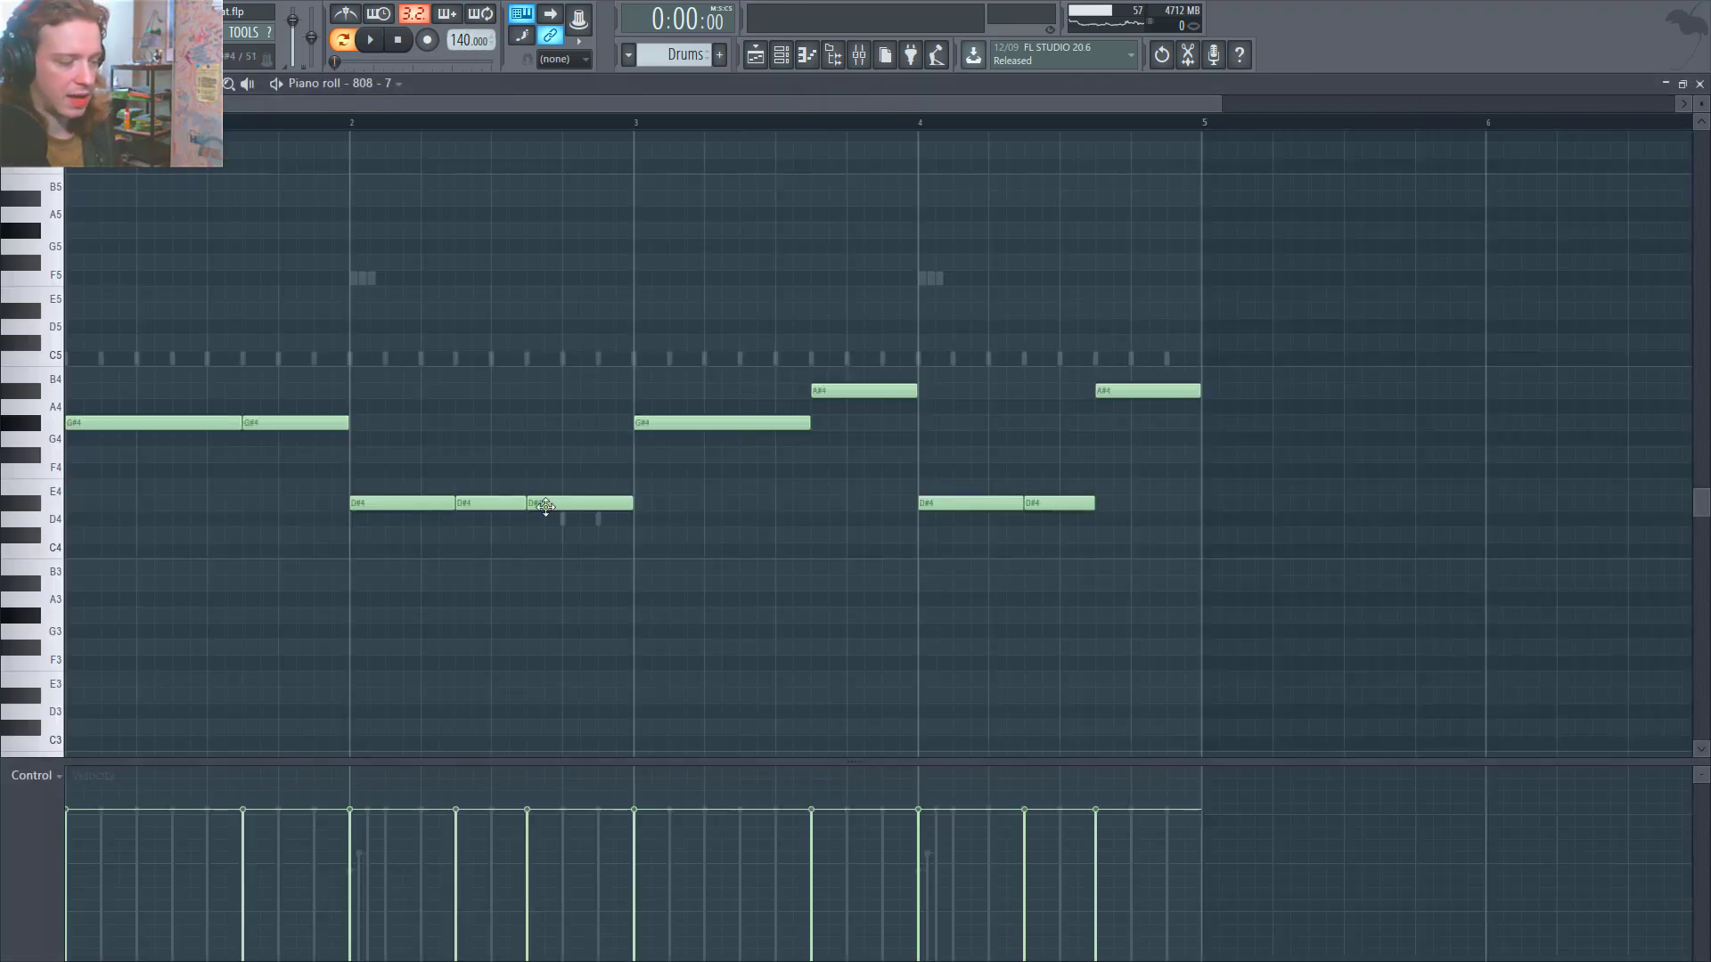
key(F7)
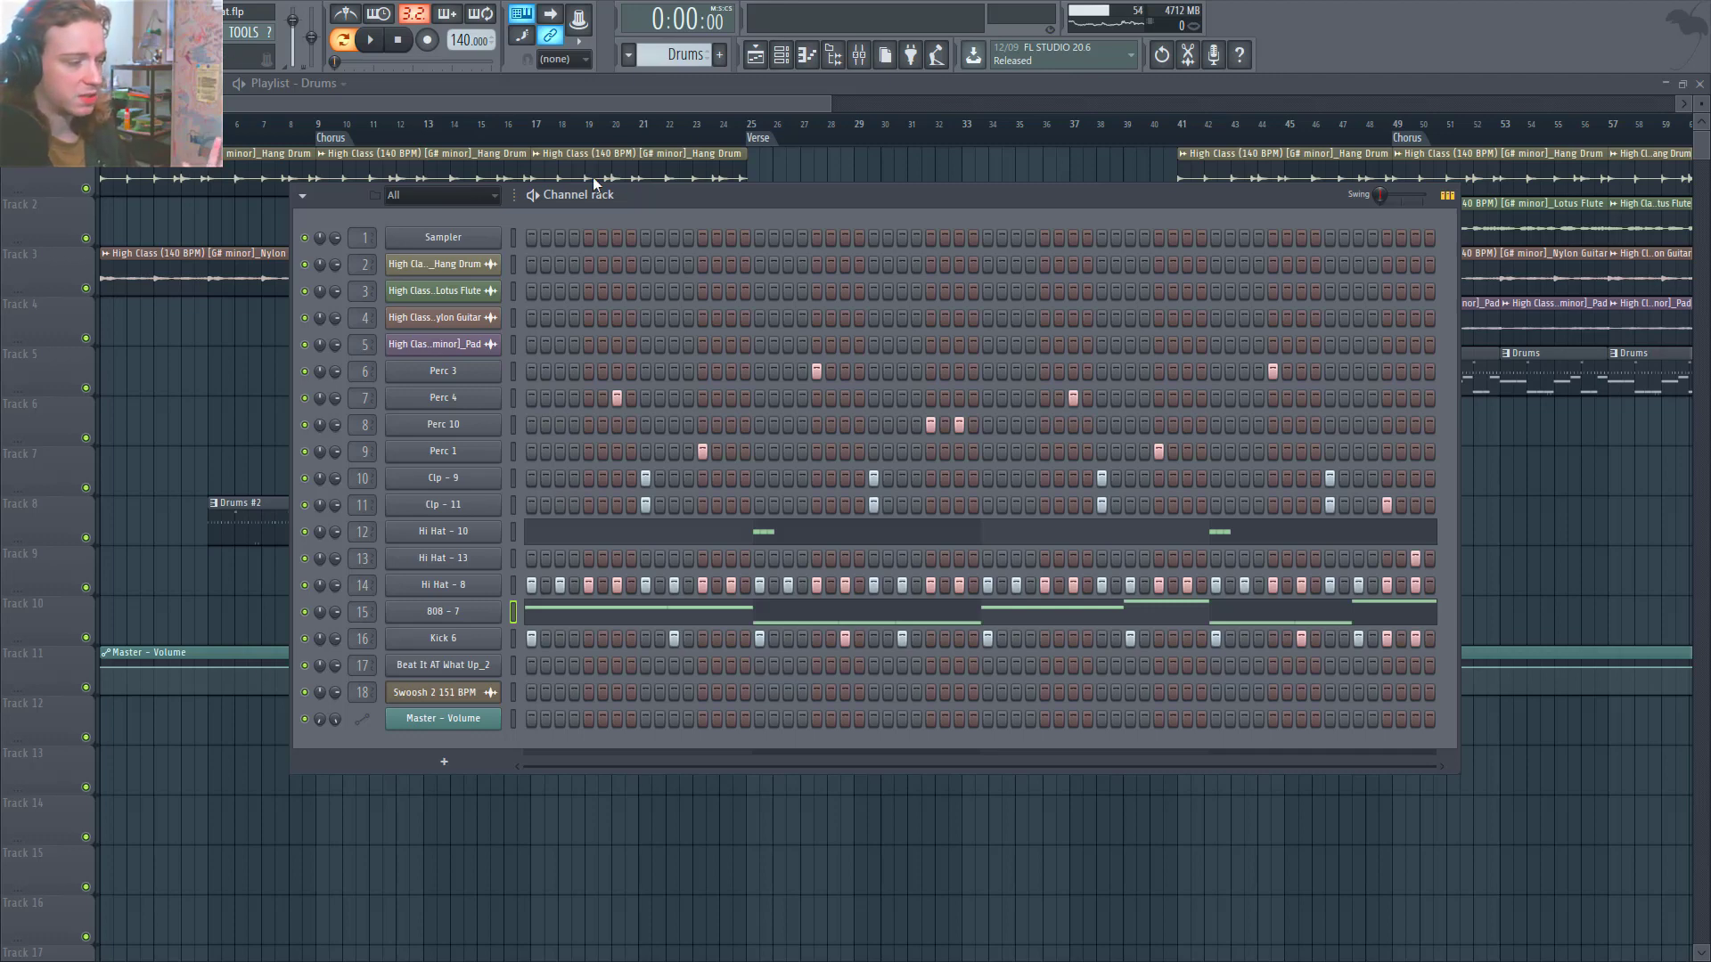
key(F6)
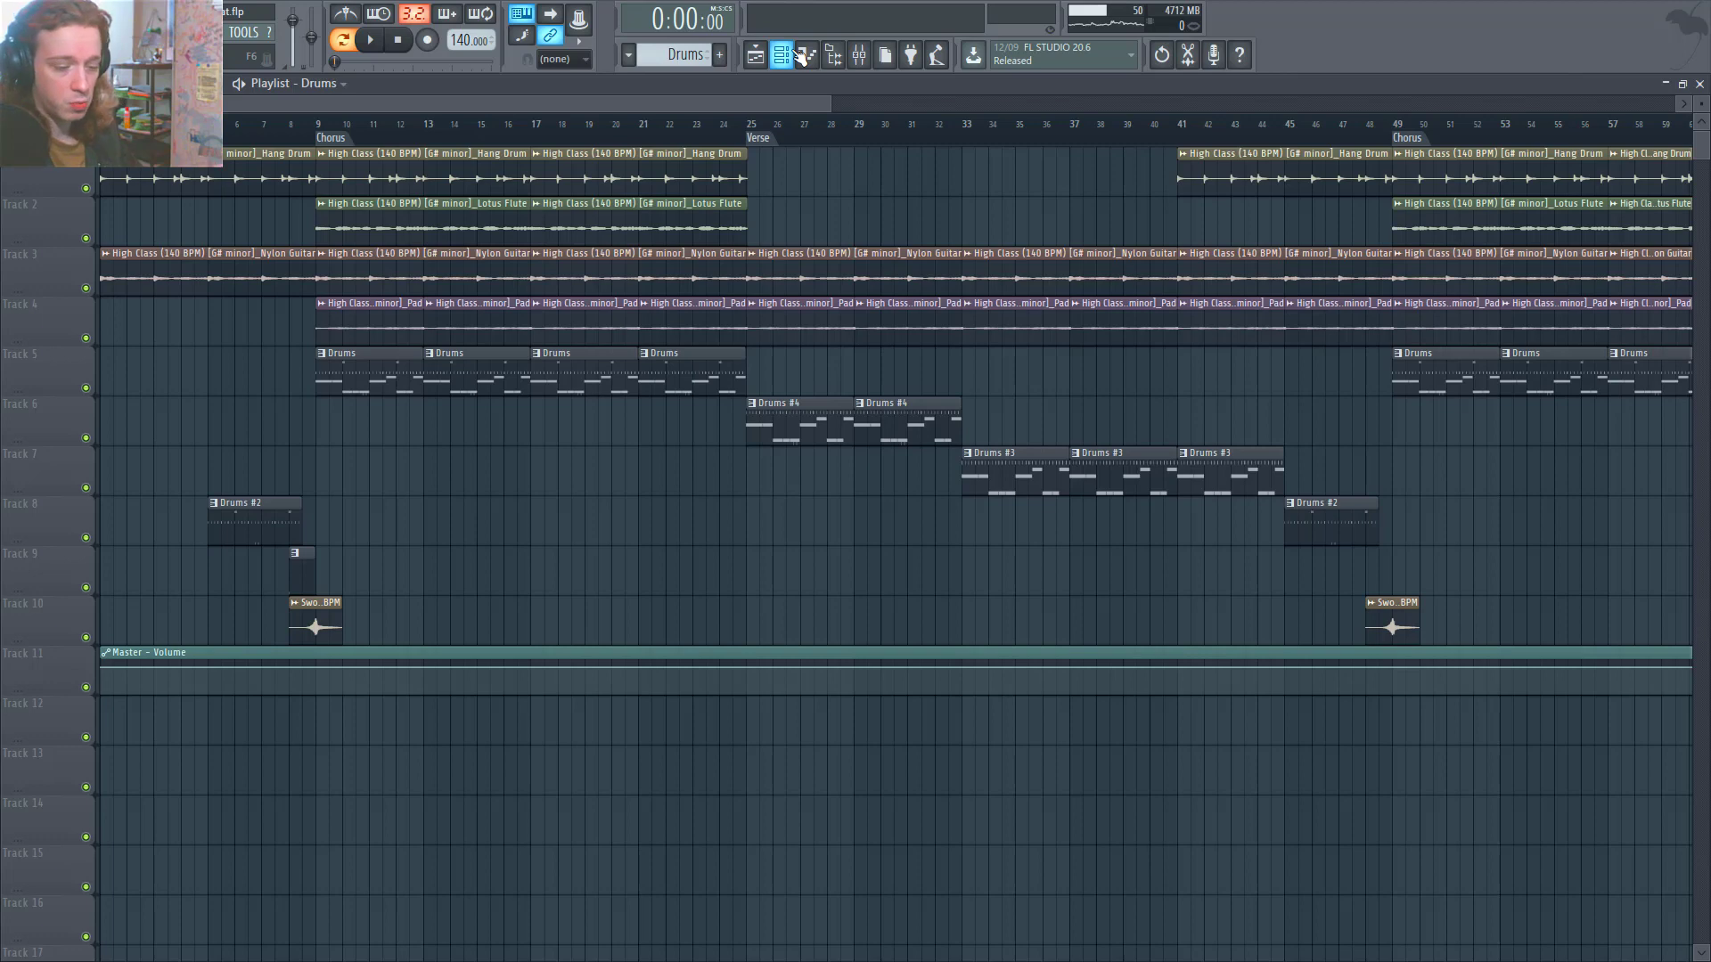
Choose Aeolian with root G# as the scale highlighting in the 808 - 7 Piano roll.
click(804, 56)
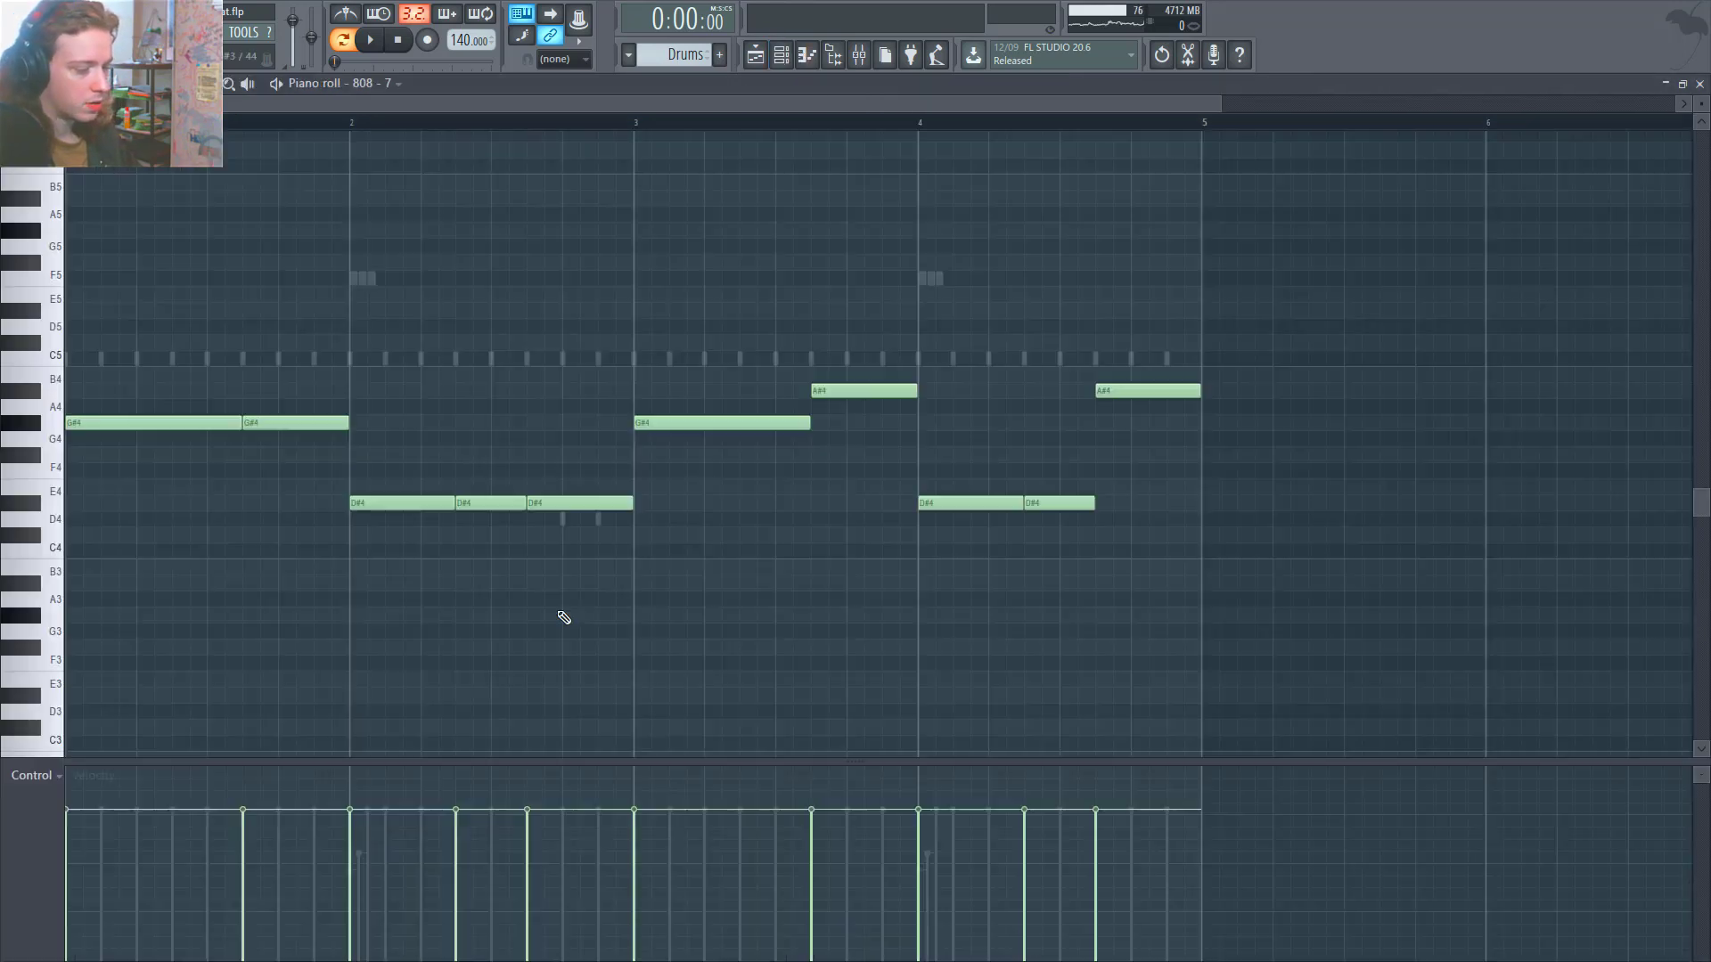
click(562, 612)
click(11, 83)
mouse_move(60, 208)
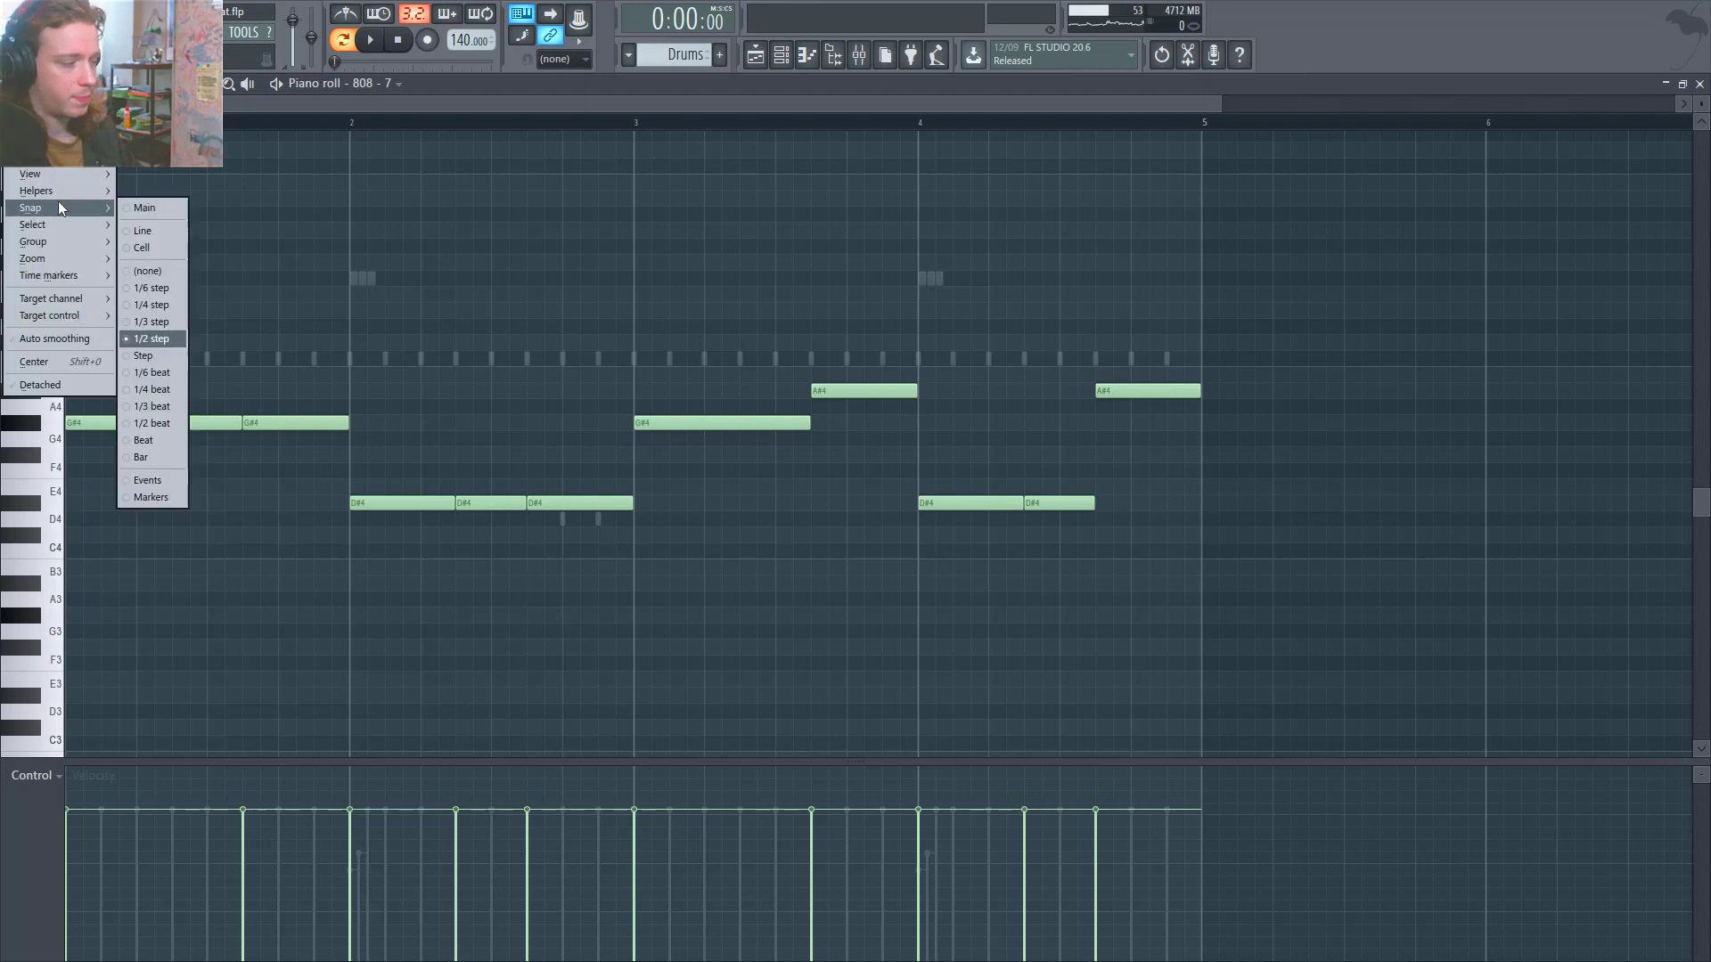
mouse_move(173, 206)
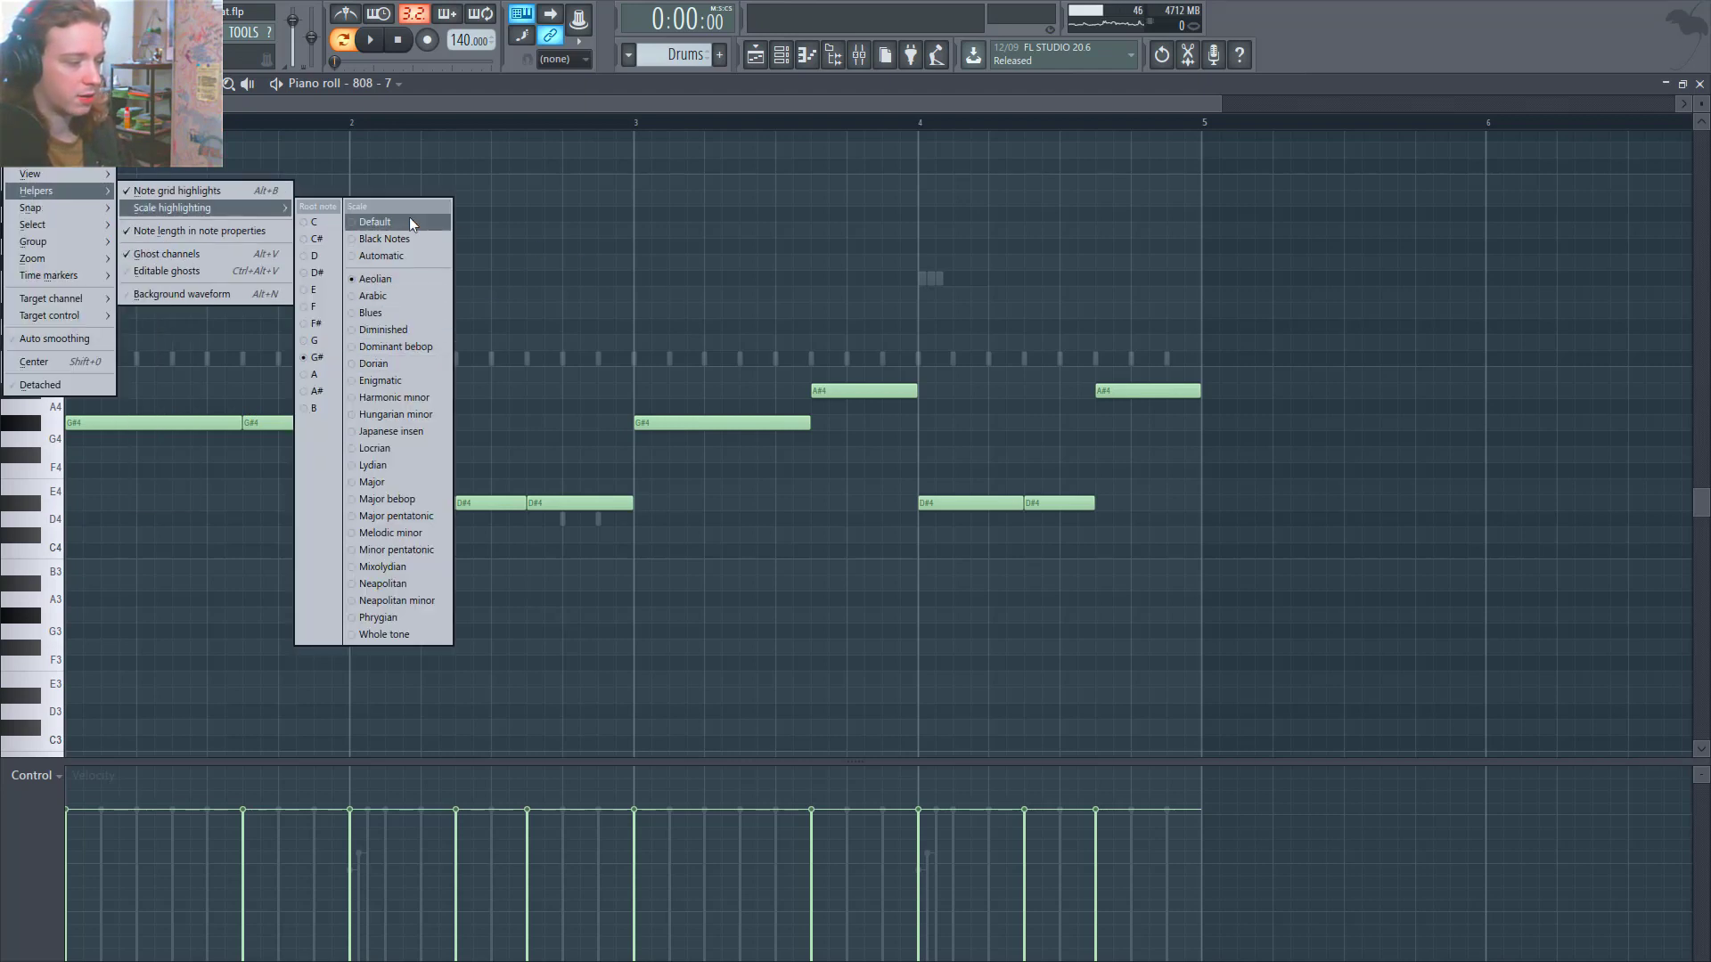
click(419, 282)
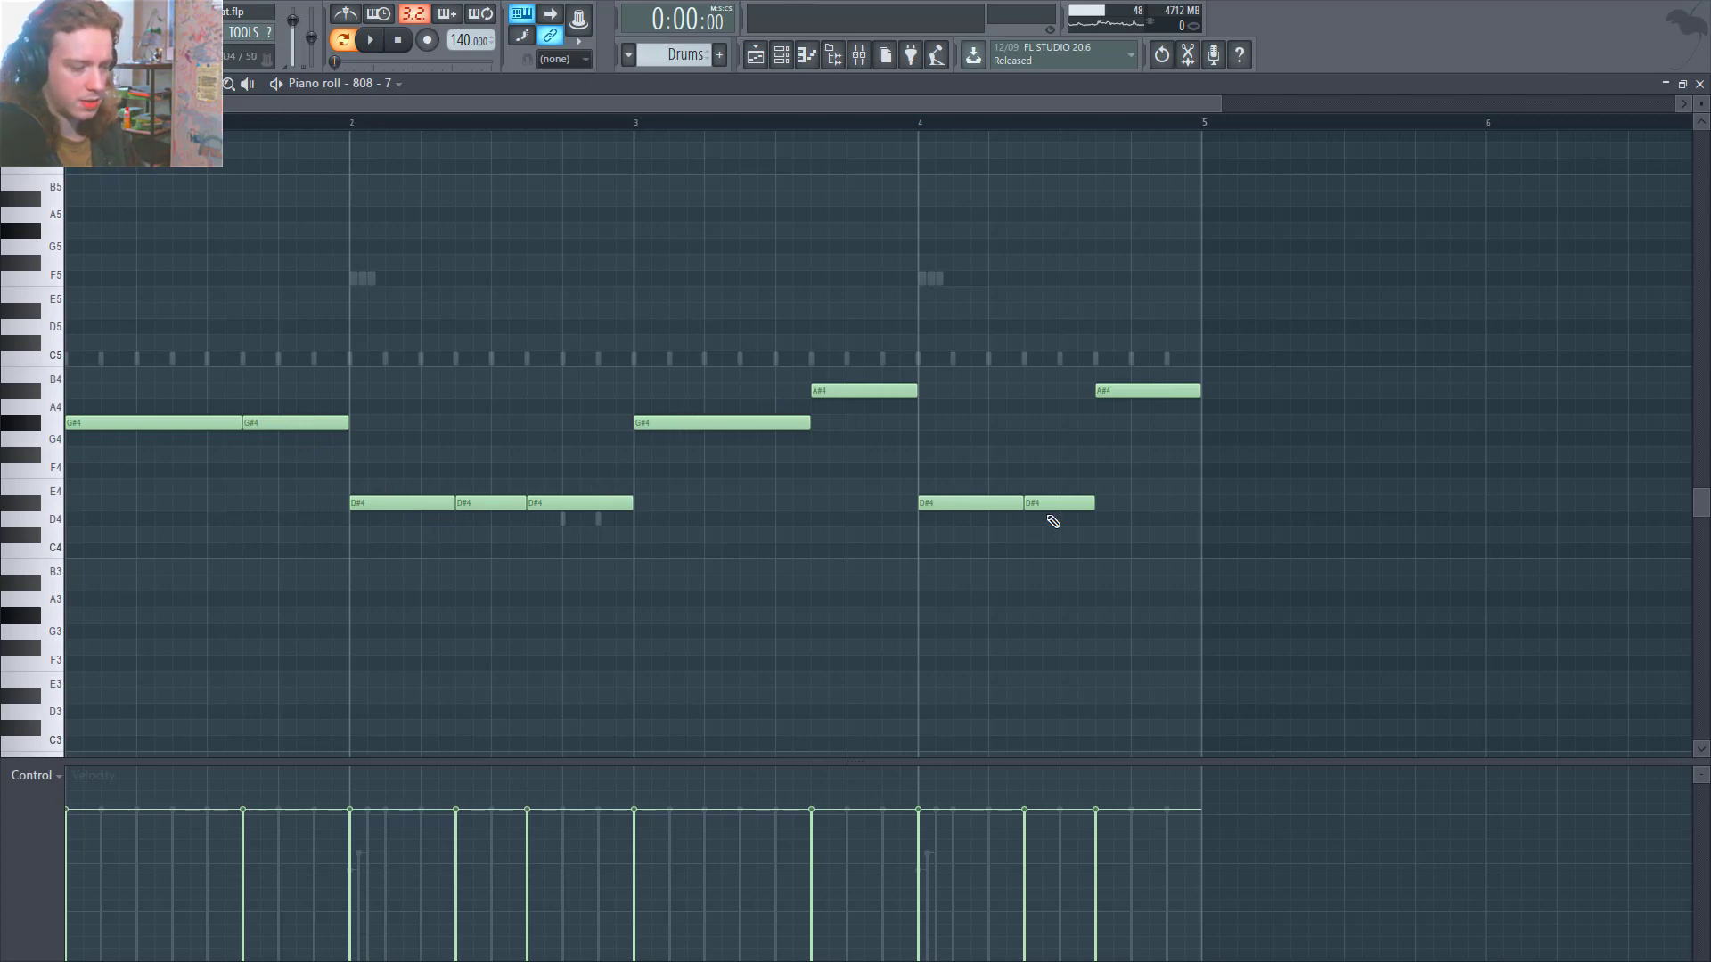
Audition the Drums pattern while following its Channel rack steps and 808 - 7 notes, and return to the Playlist.
key(F7)
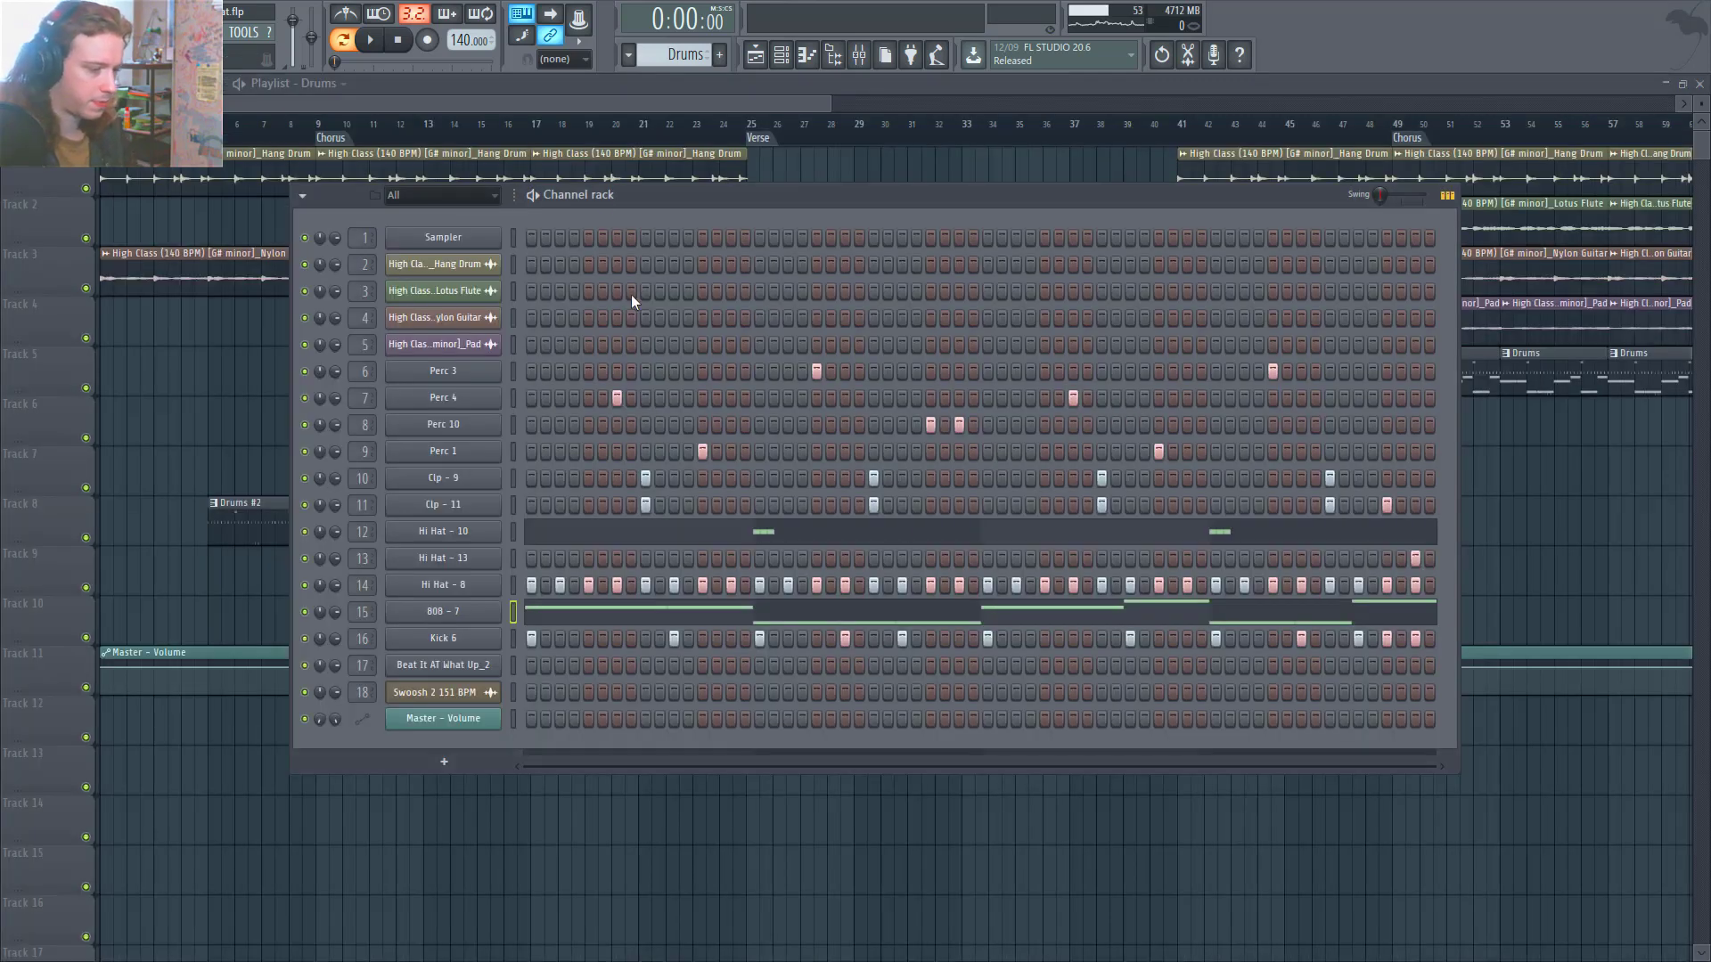
key(space)
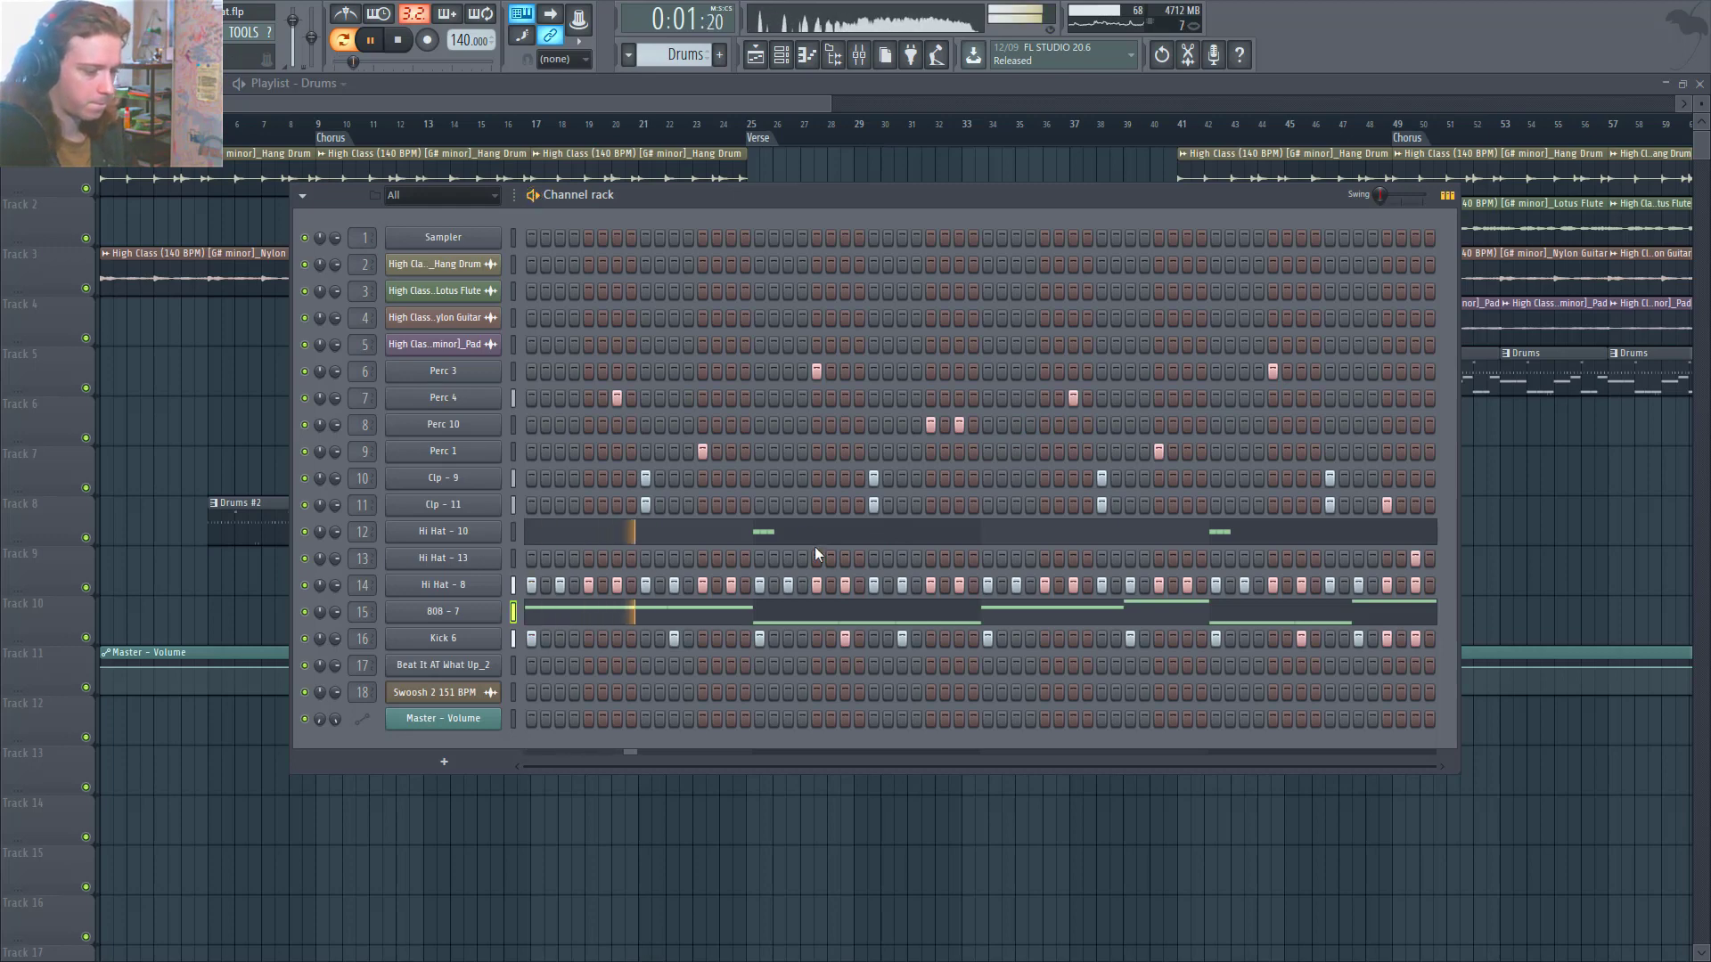
click(1031, 617)
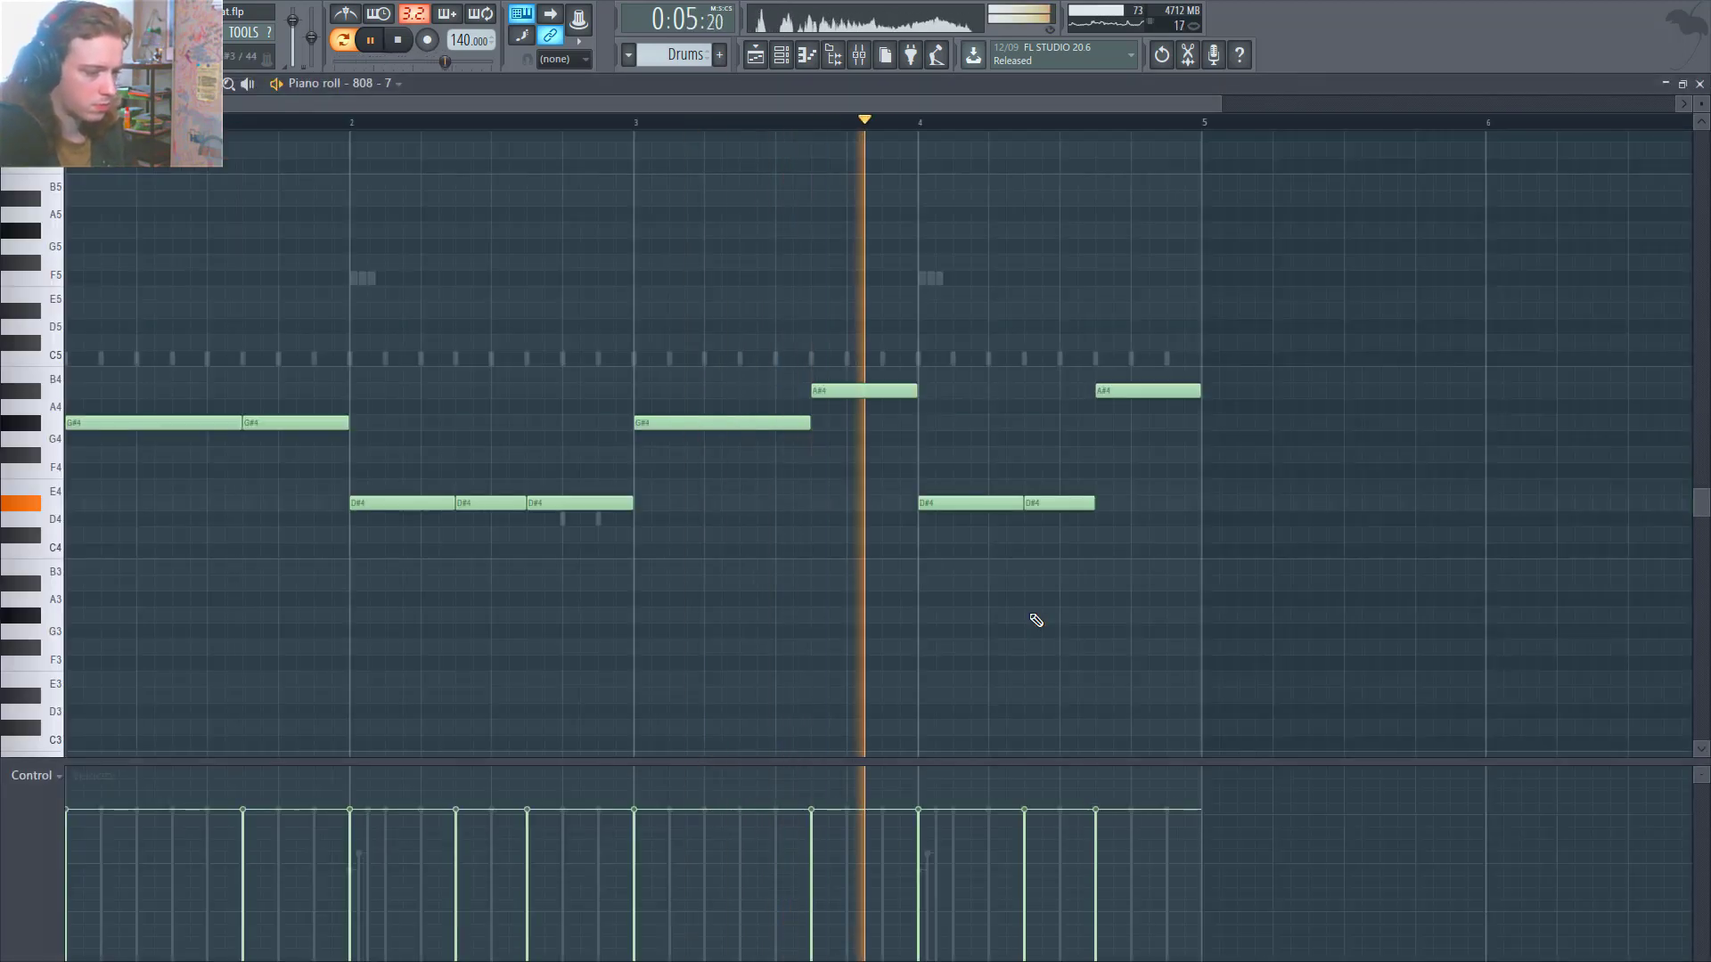
key(F7)
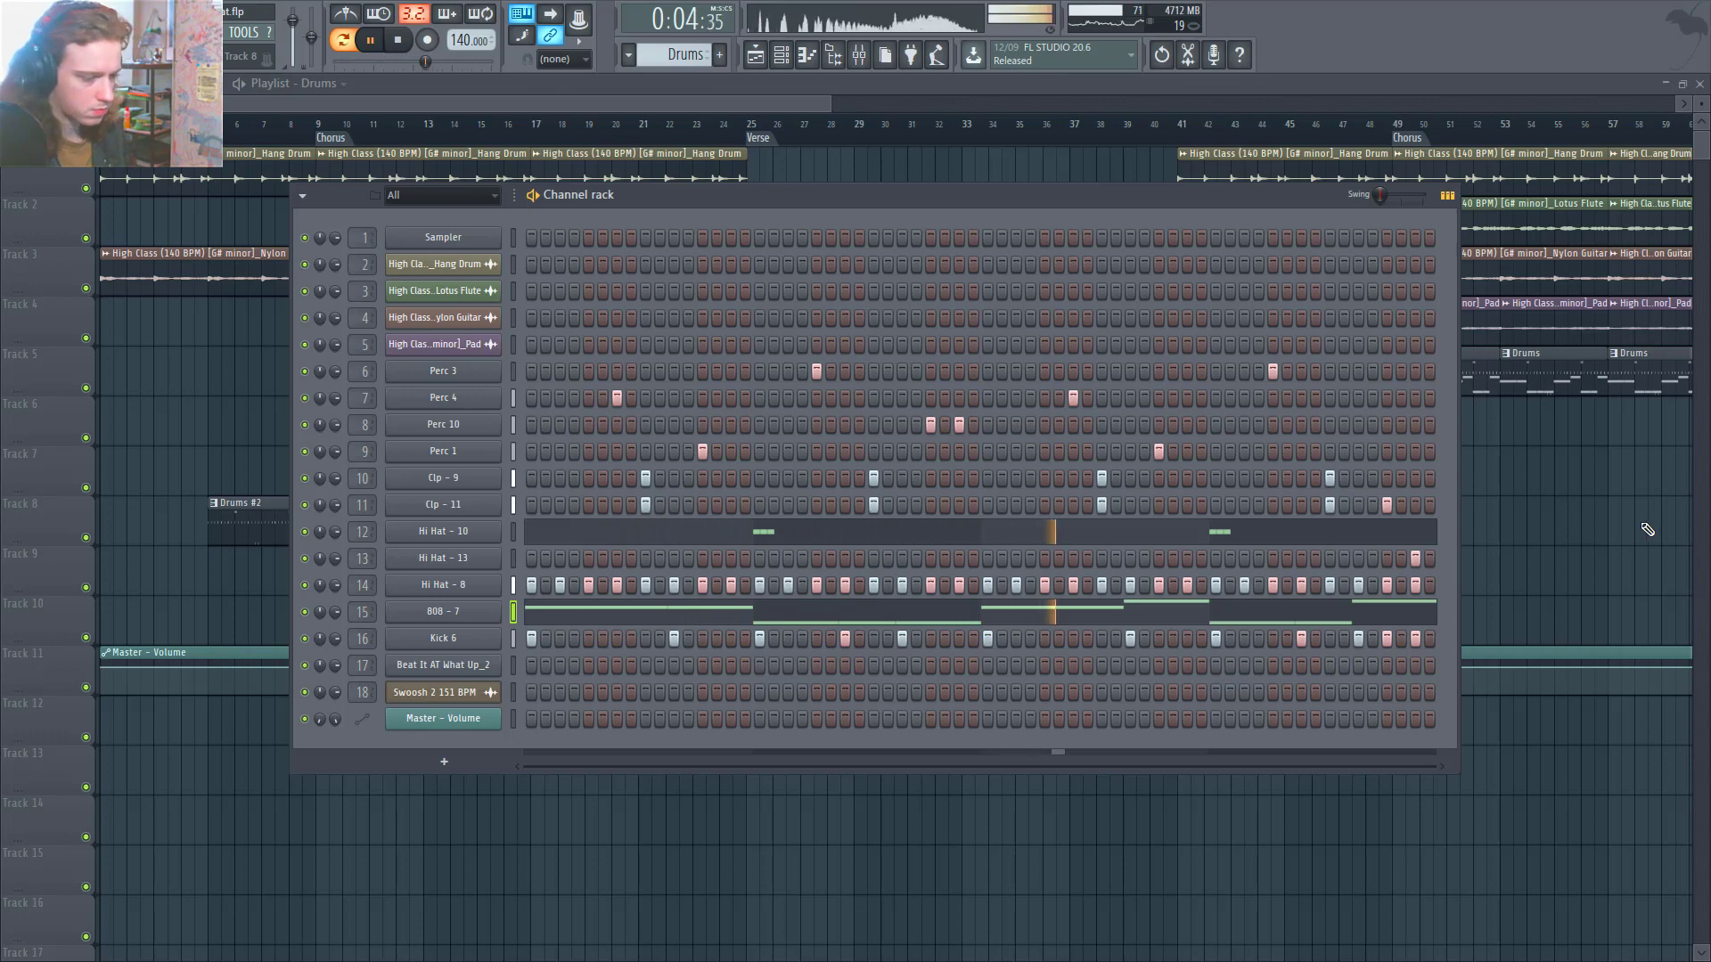
key(F6)
key(space)
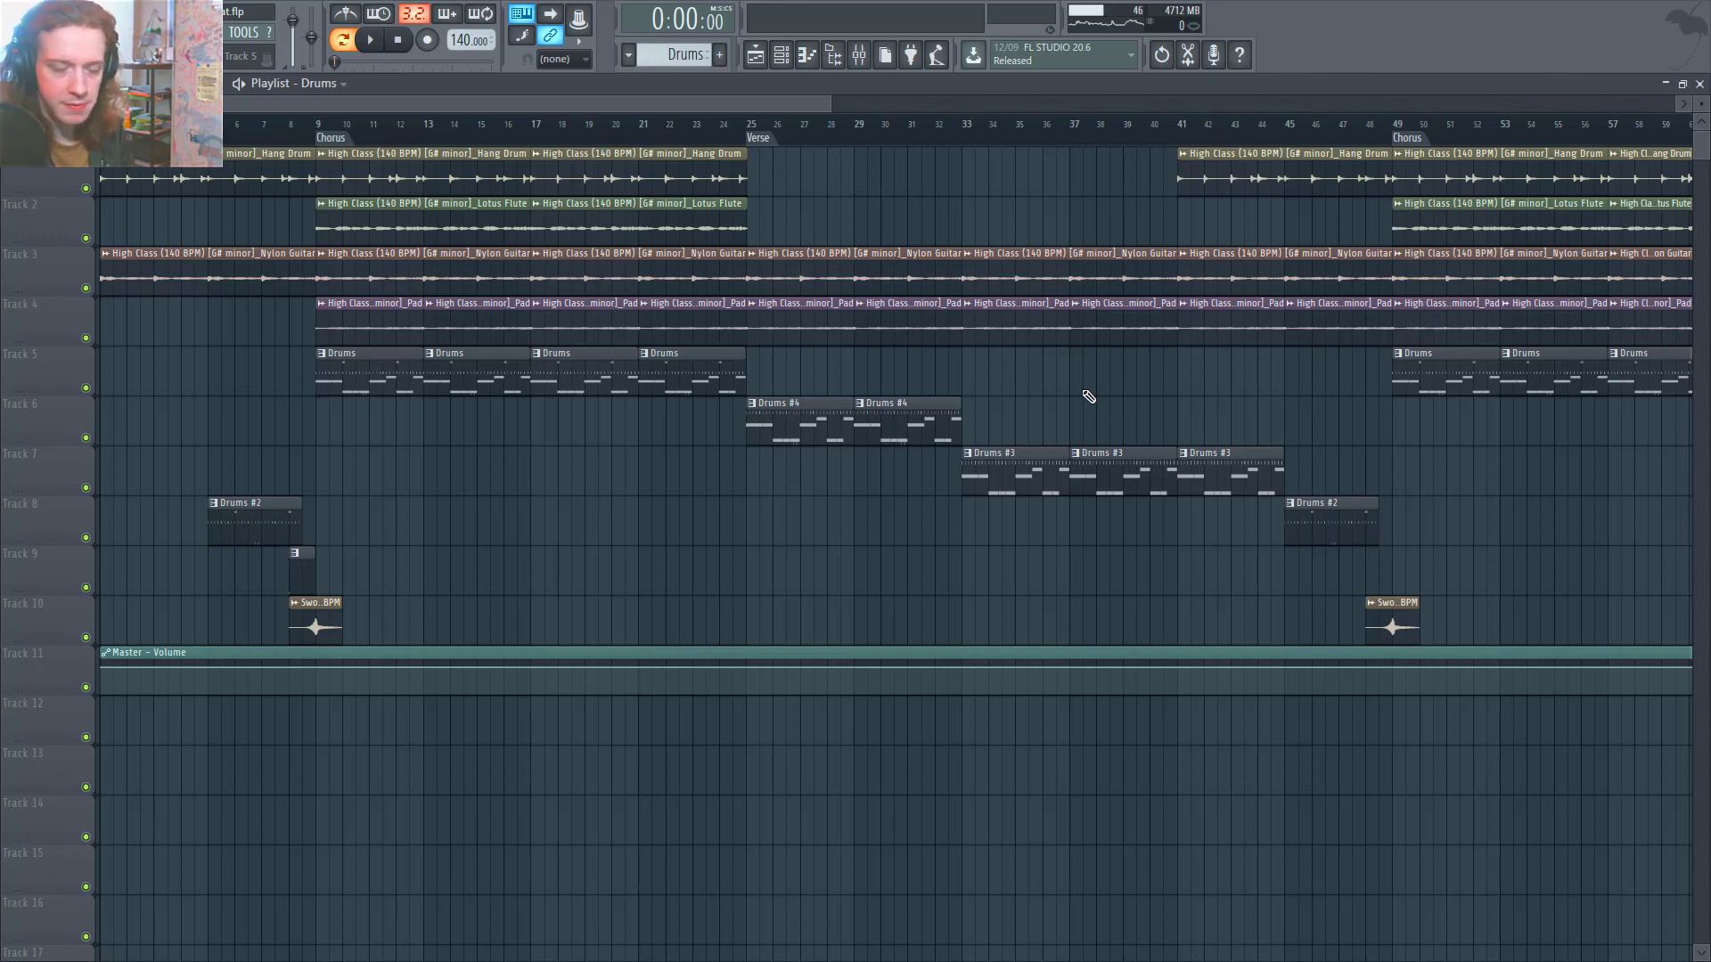
Play the song from the first Chorus marker and examine the channel levels in the Mixer.
drag(343, 129, 322, 130)
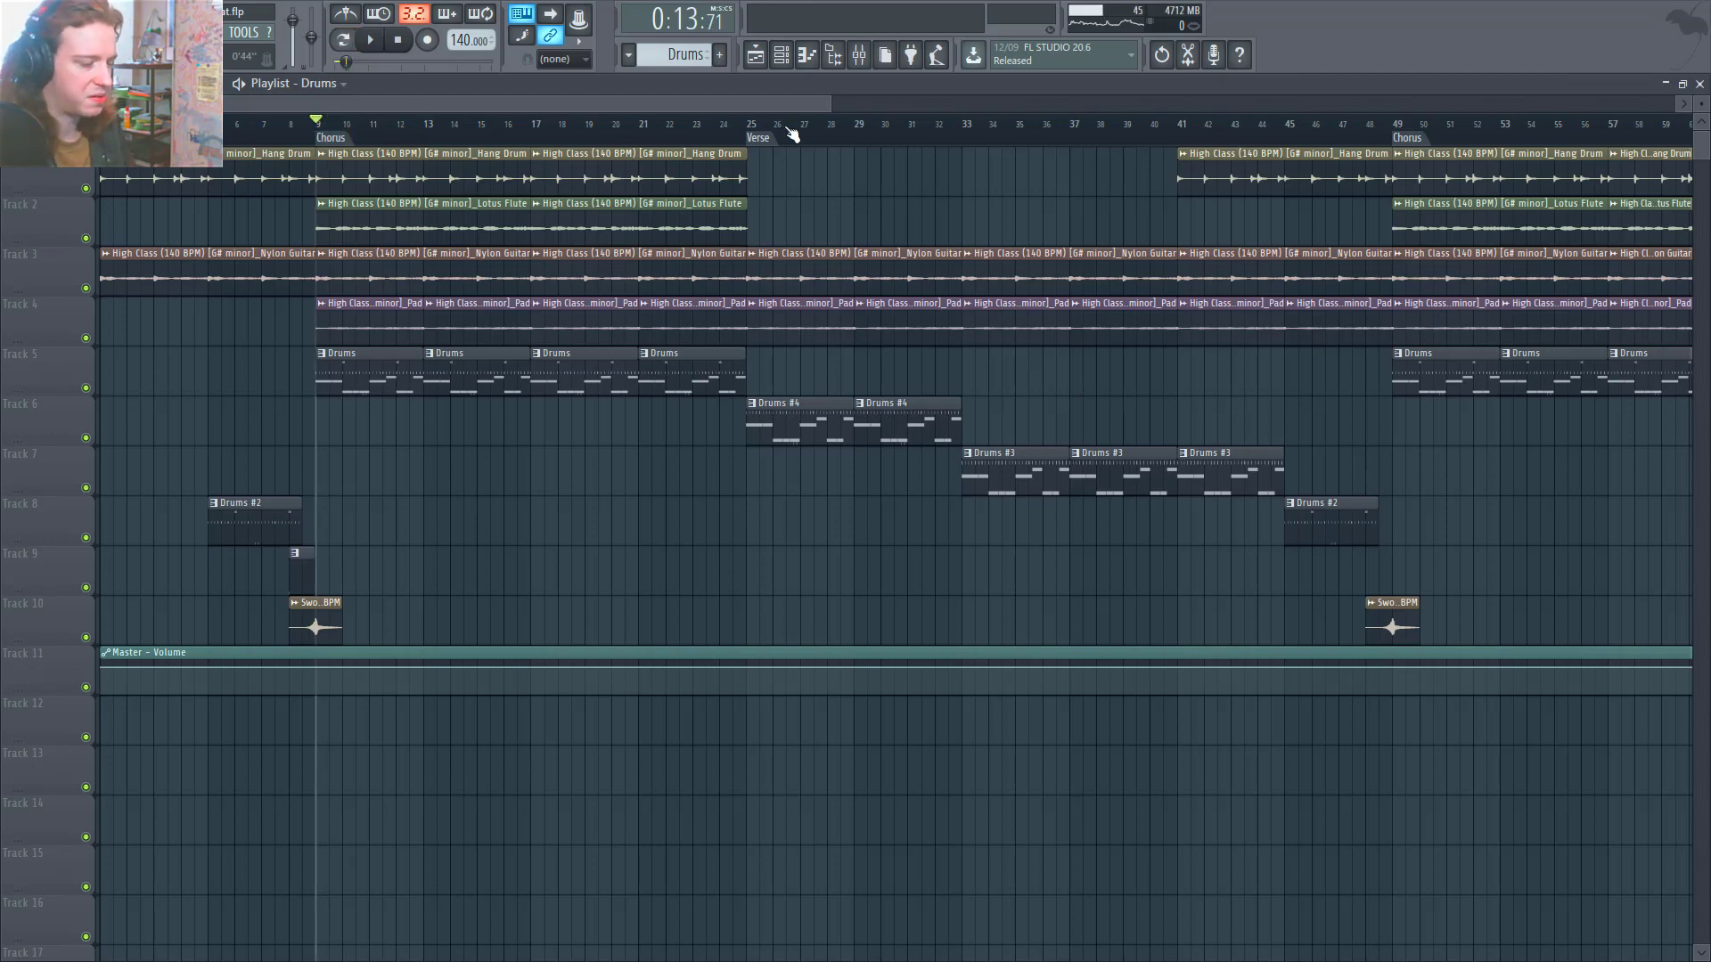
key(space)
key(F9)
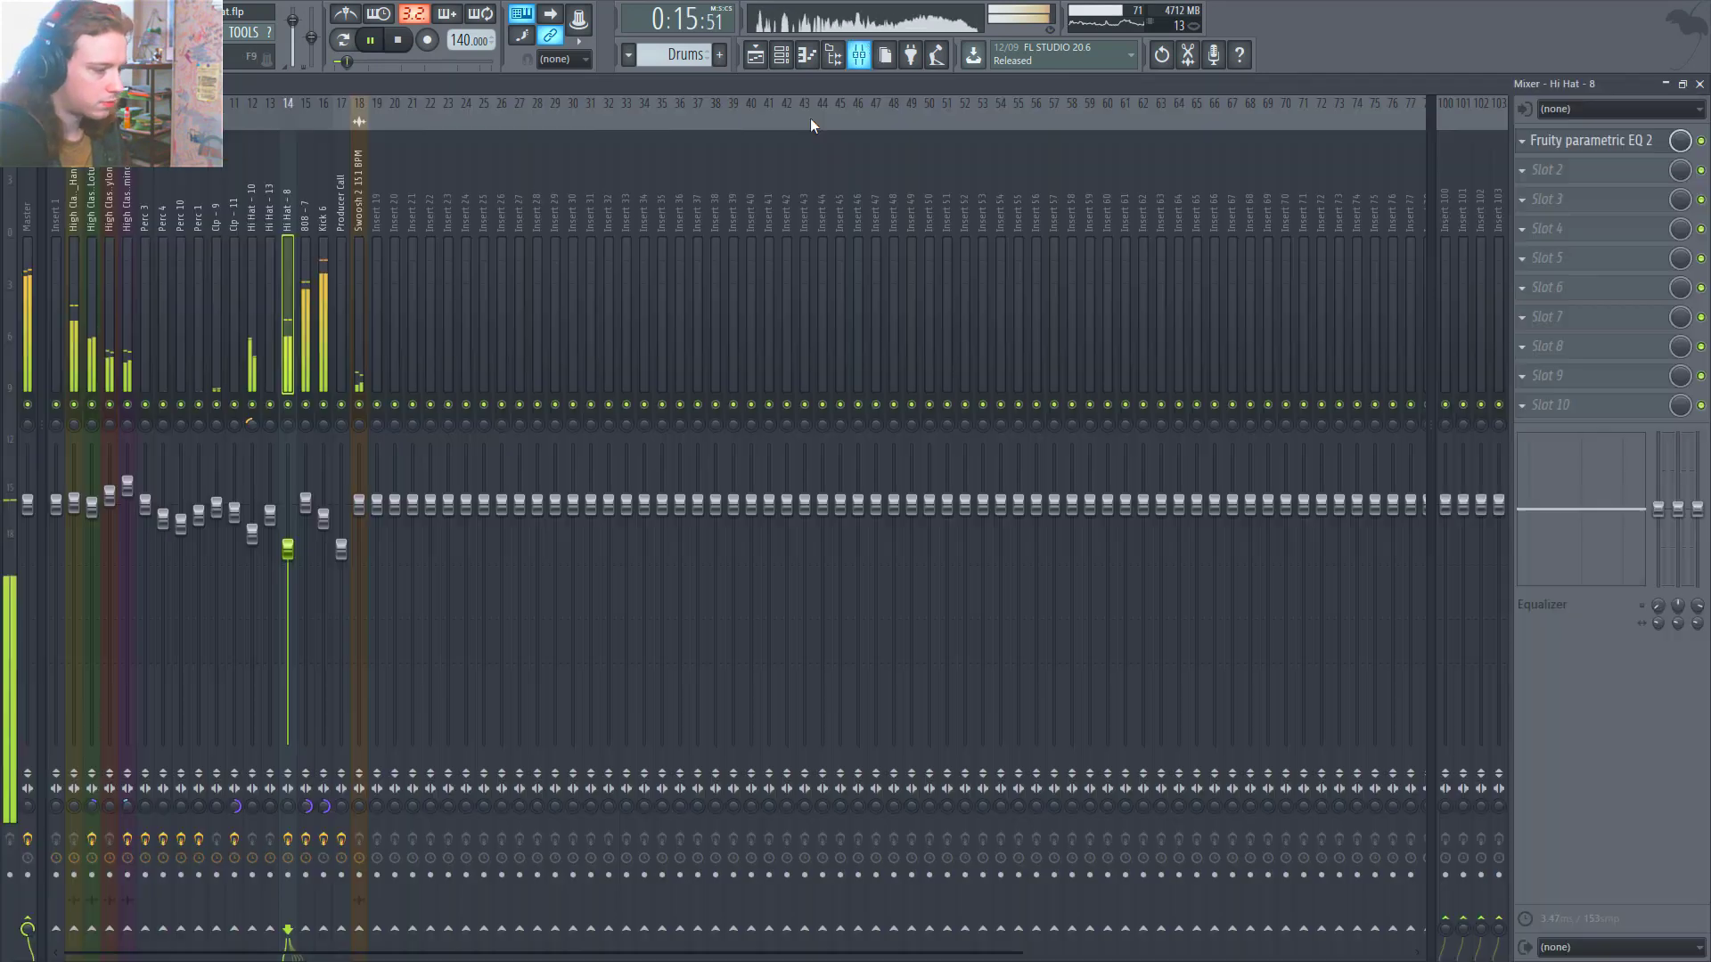
click(91, 302)
click(288, 313)
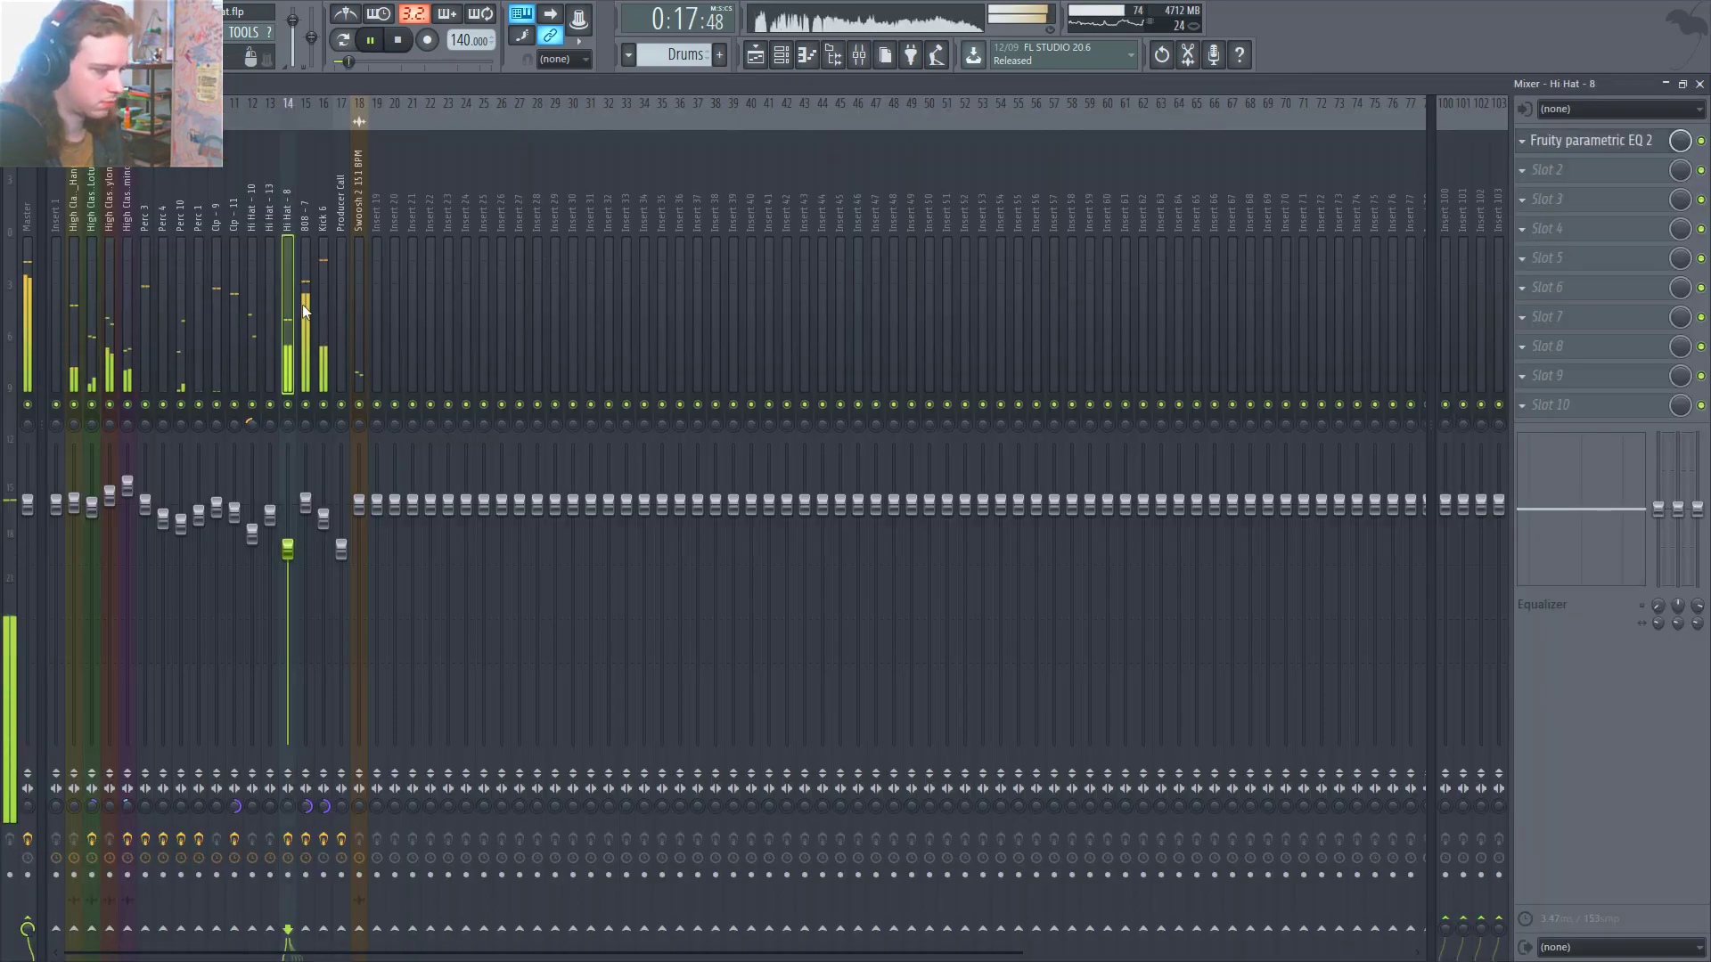
Inspect the effect slots of the 808 - 7, Kick 6, Producer Call and Hi Hat - 8 inserts while the chorus plays.
click(306, 308)
click(321, 296)
click(339, 291)
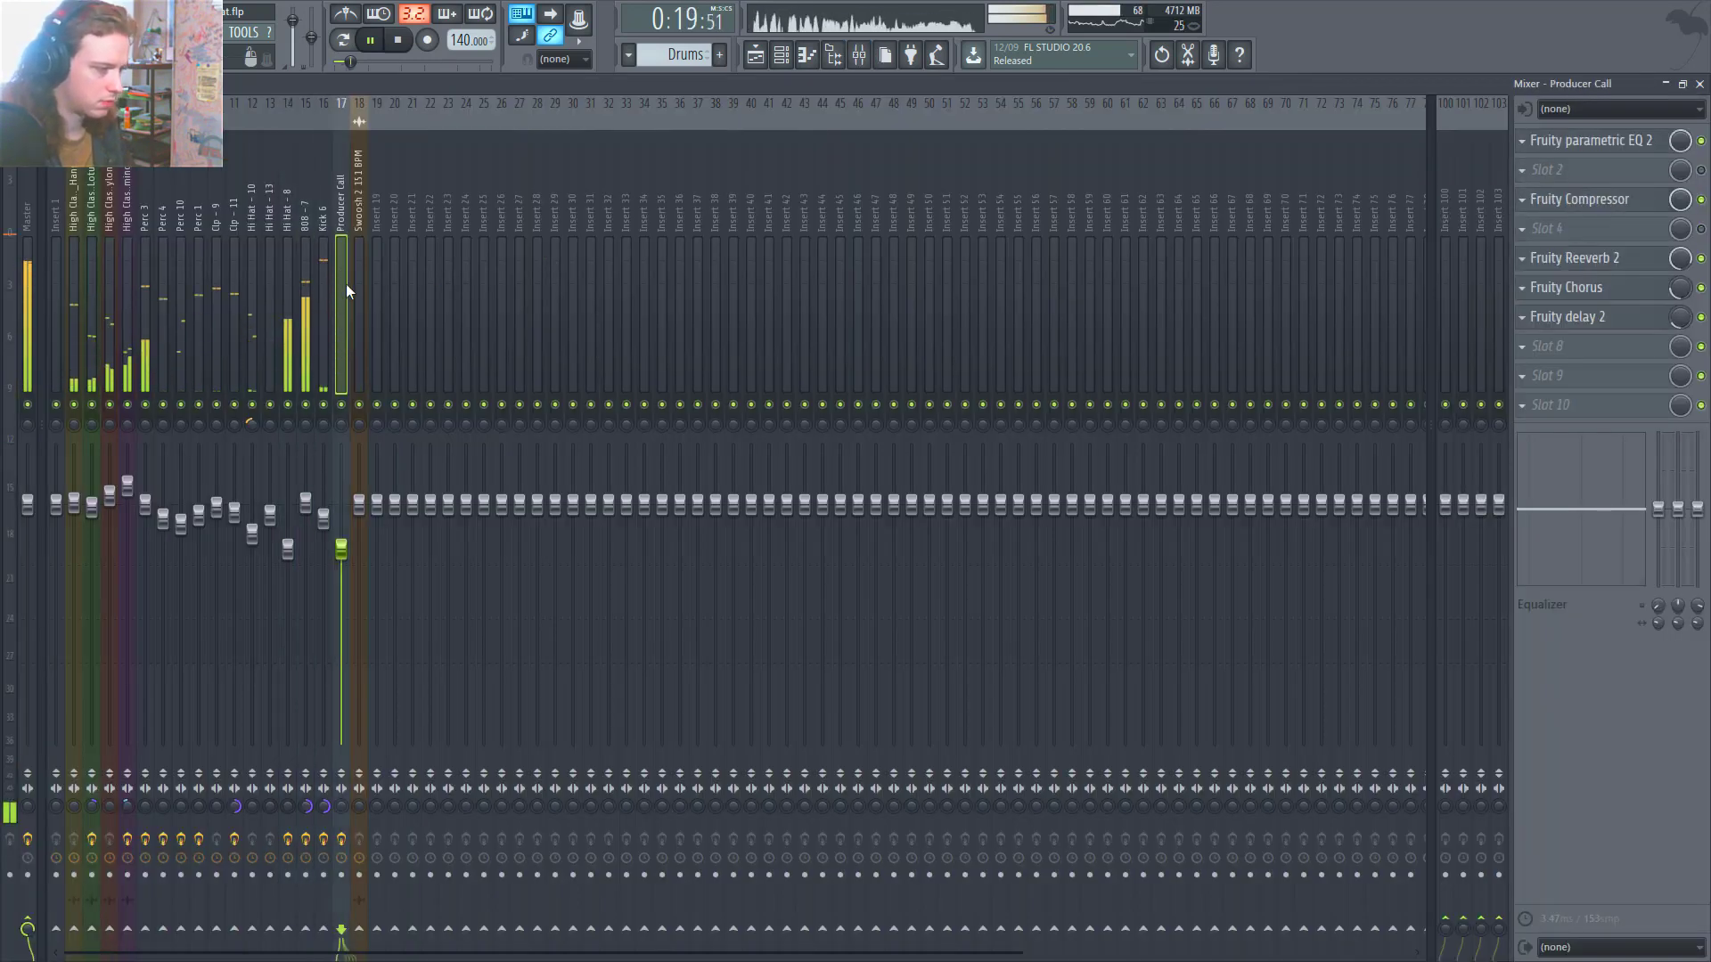
click(310, 276)
click(294, 276)
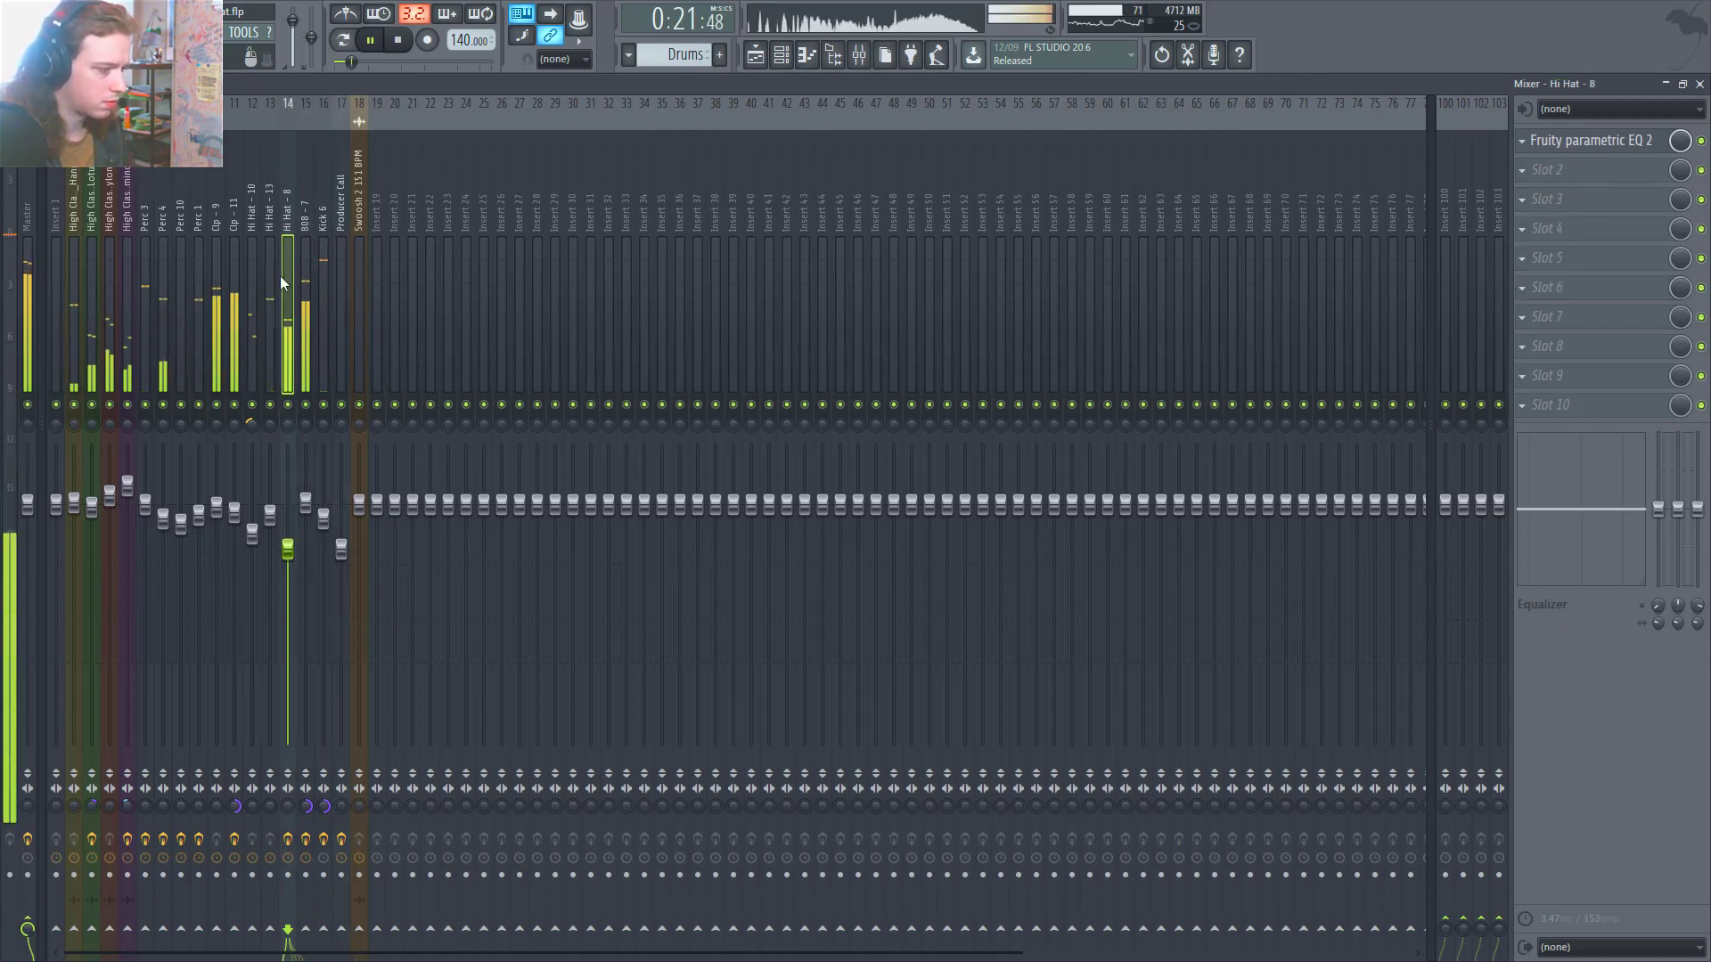
Step through the remaining Mixer inserts from the hi-hats back to the melody loops, return to the Playlist and stop playback.
key(Left)
key(Left)
key(Left)
key(Left)
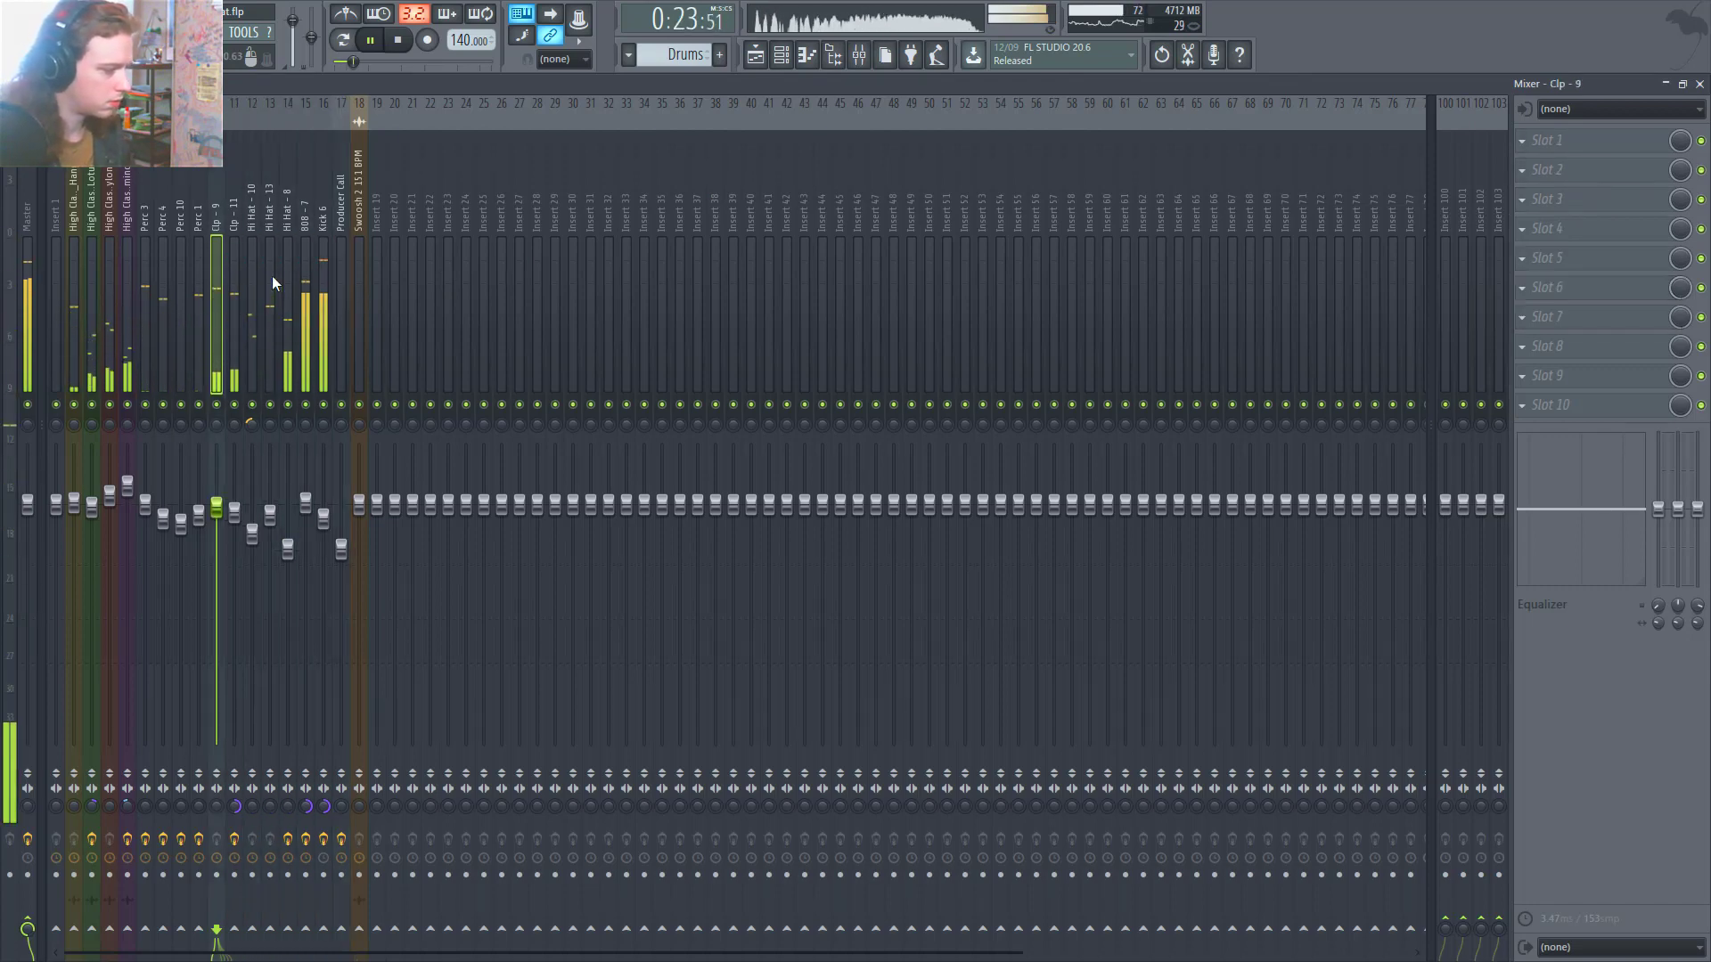
key(Left)
key(Left)
key(Left)
key(Left)
key(Left)
key(Left)
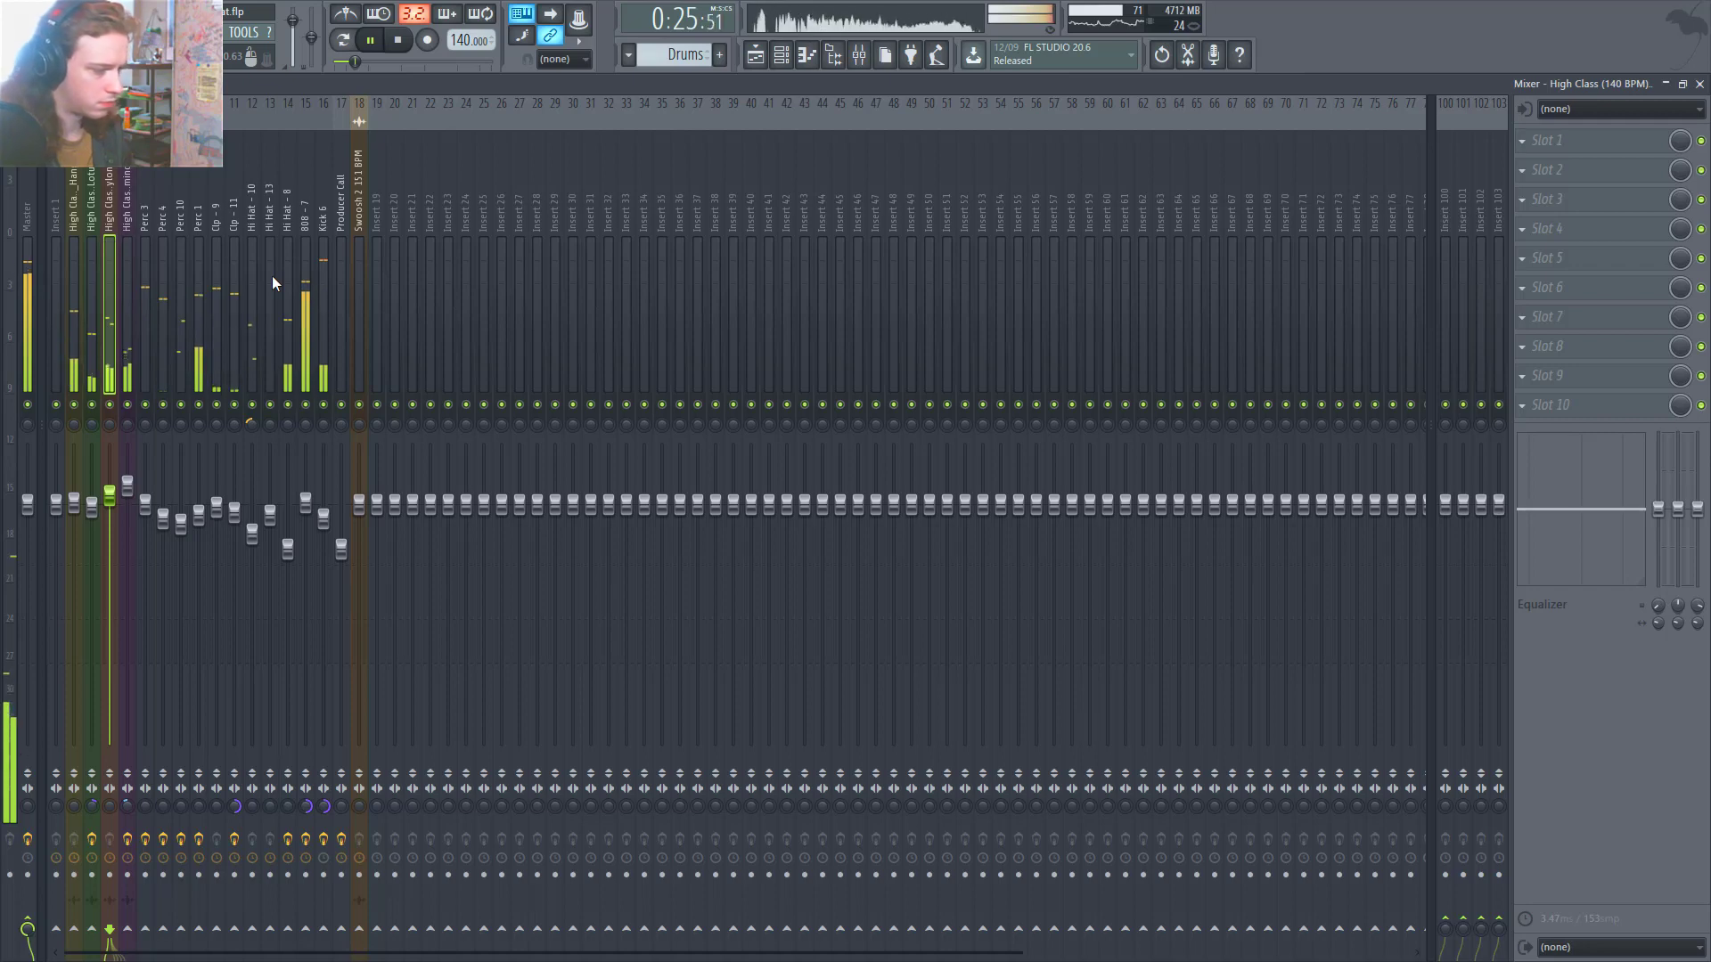
key(Left)
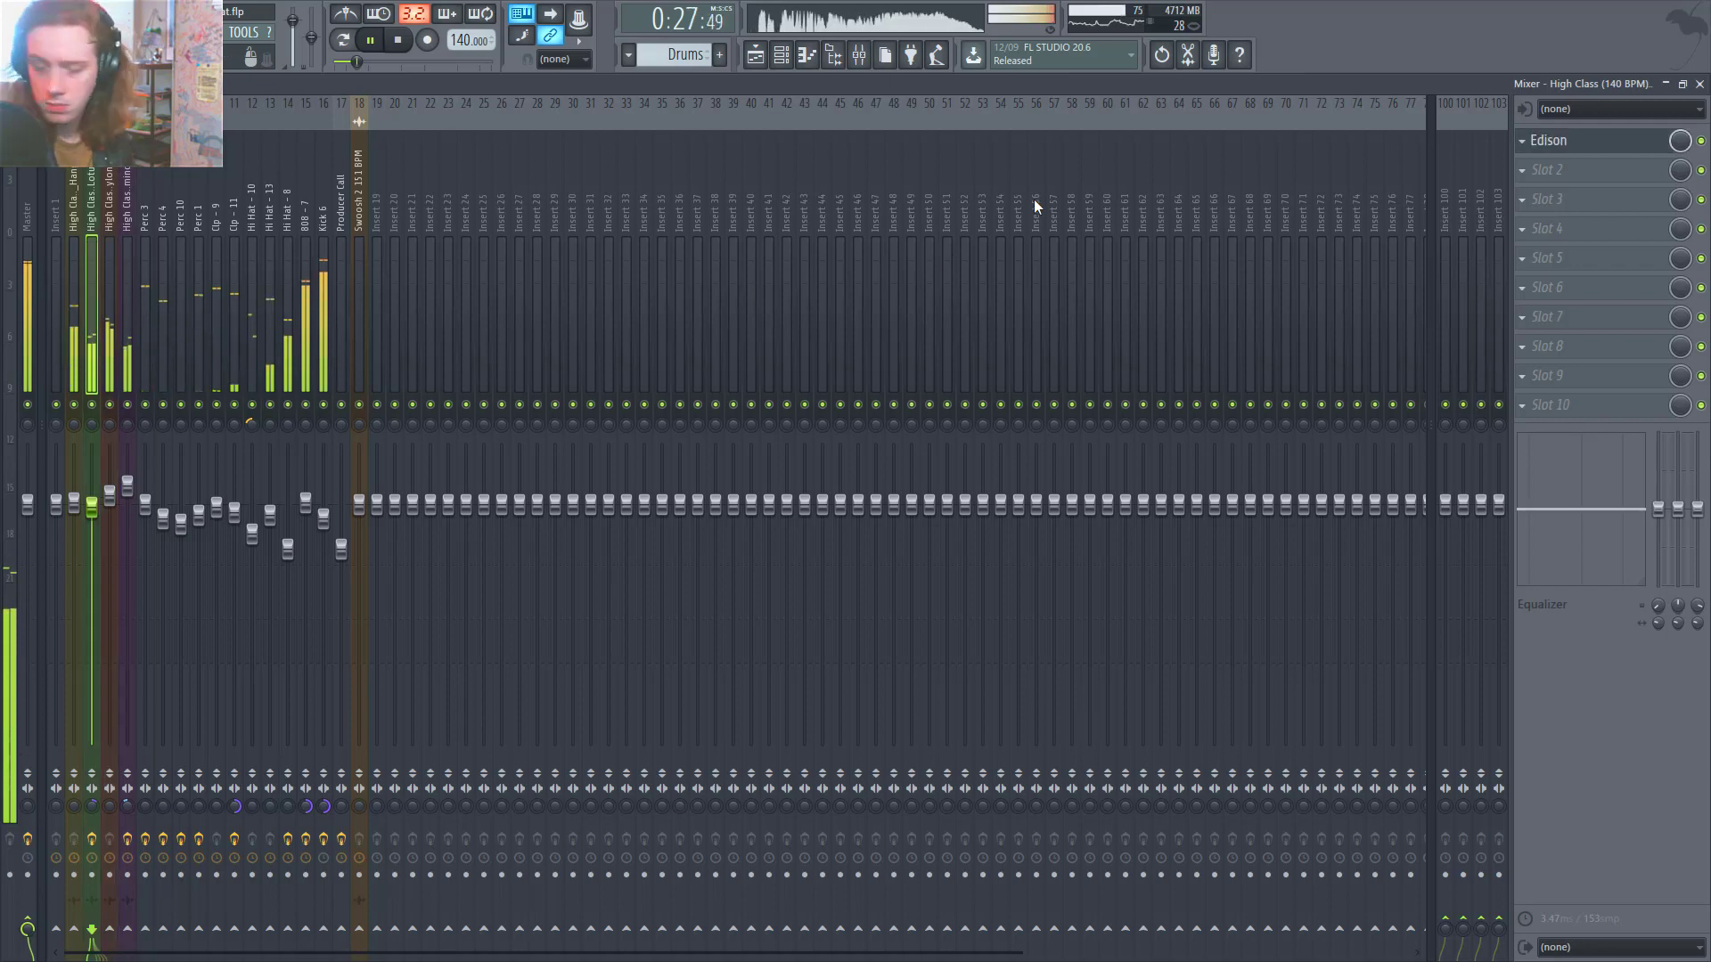
key(Right)
key(Left)
key(Right)
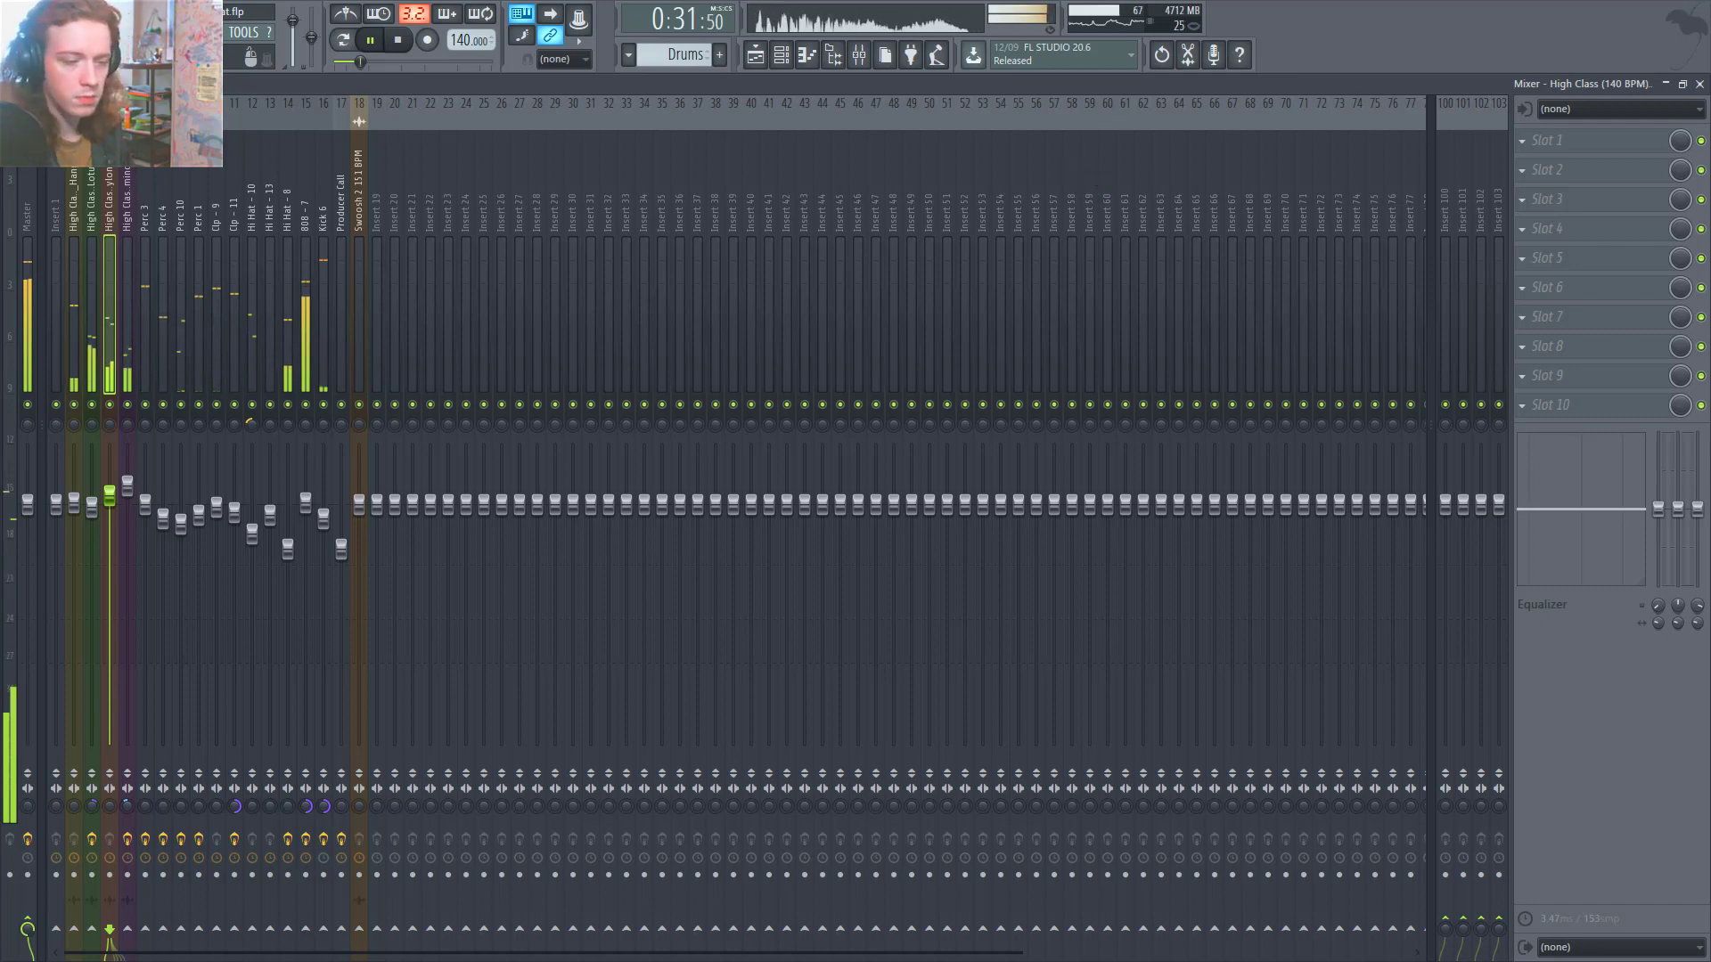
key(F5)
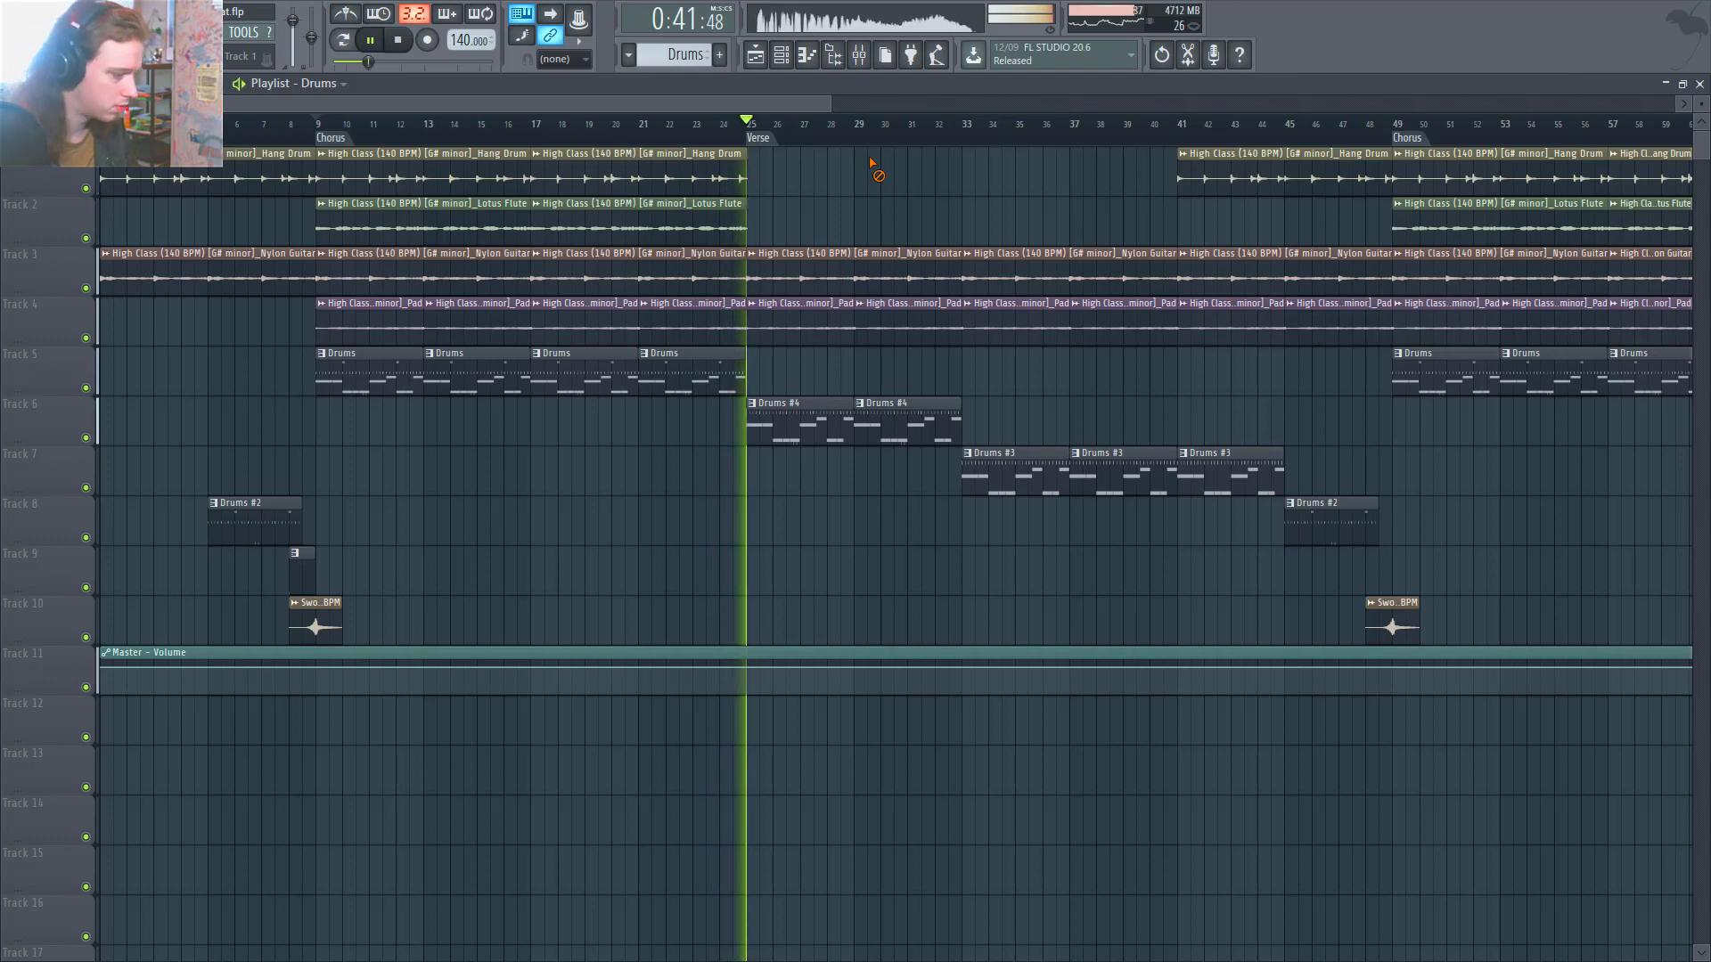
key(space)
Play the song from the Verse marker at bar 25, check the channel levels in the Mixer and stop playback.
scroll(882, 160, up, 2)
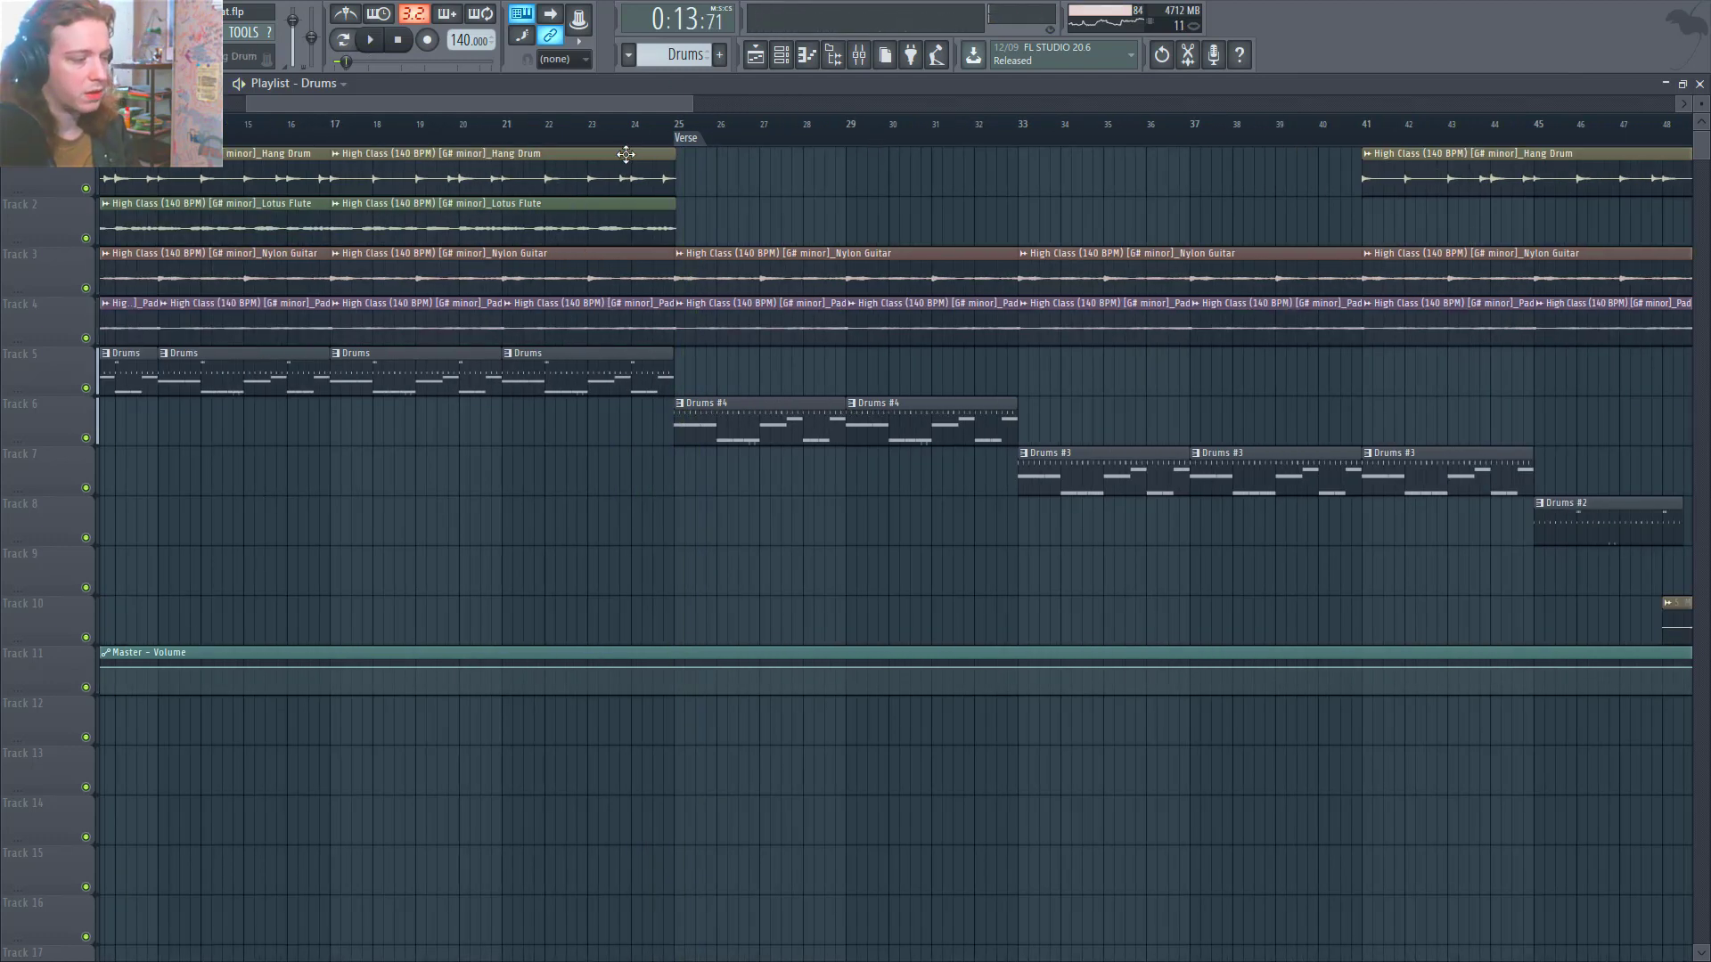
drag(690, 131, 677, 127)
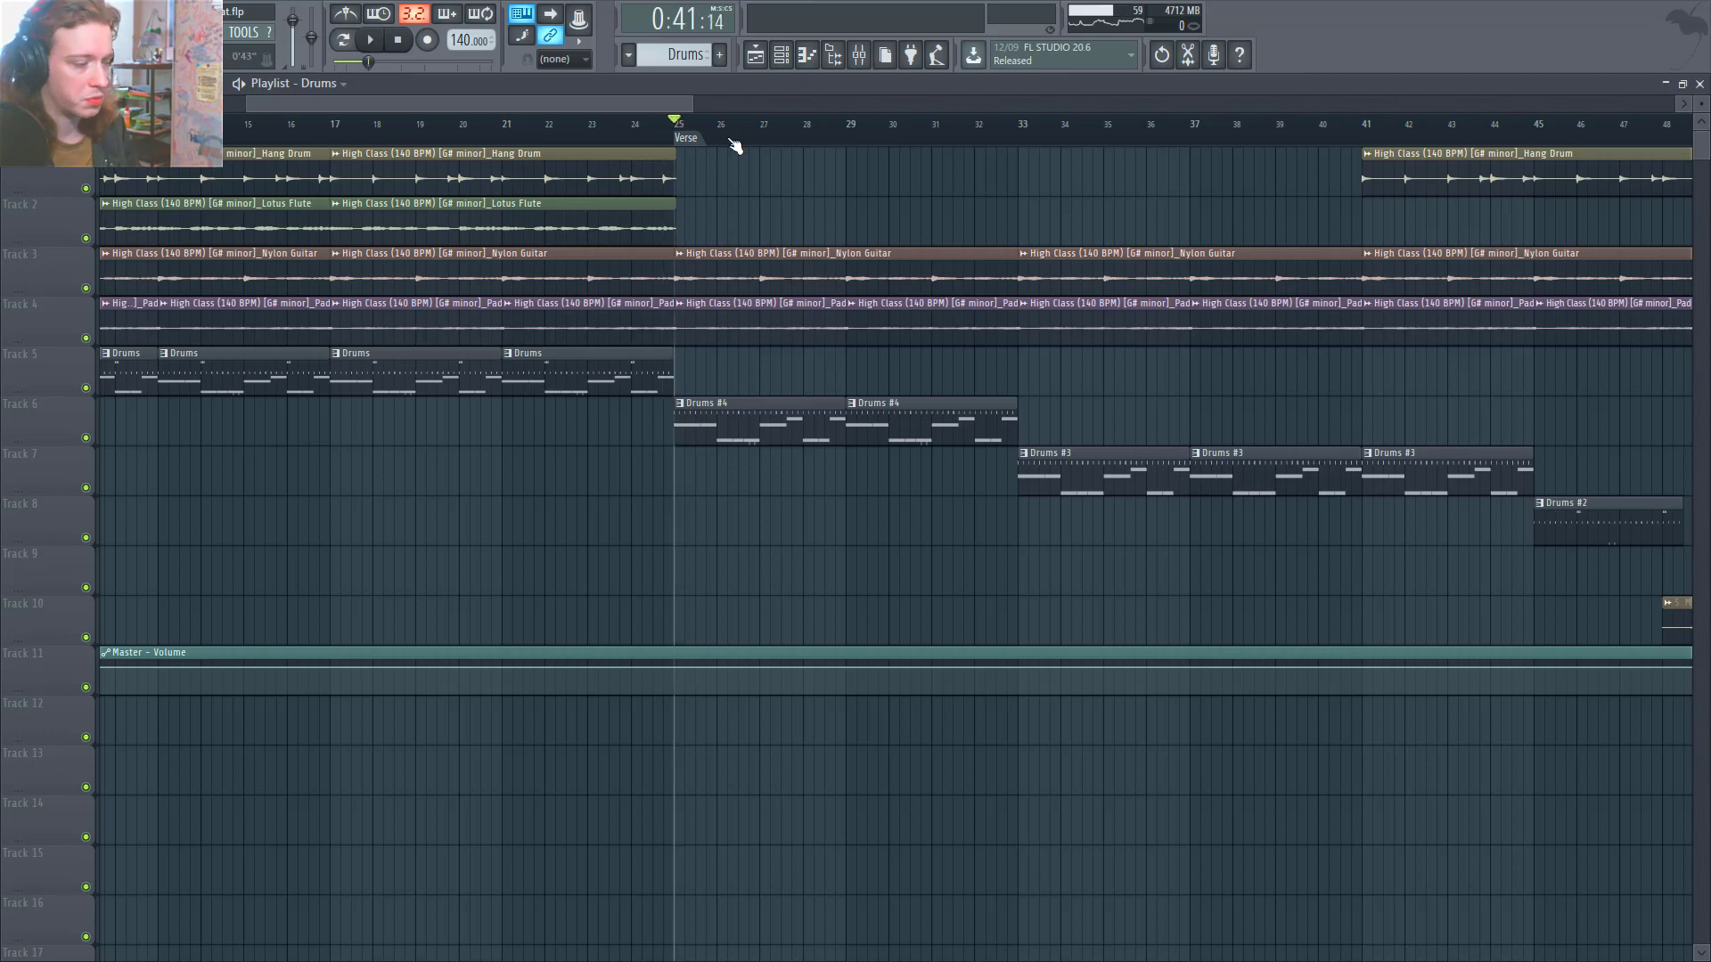
scroll(681, 147, down, 2)
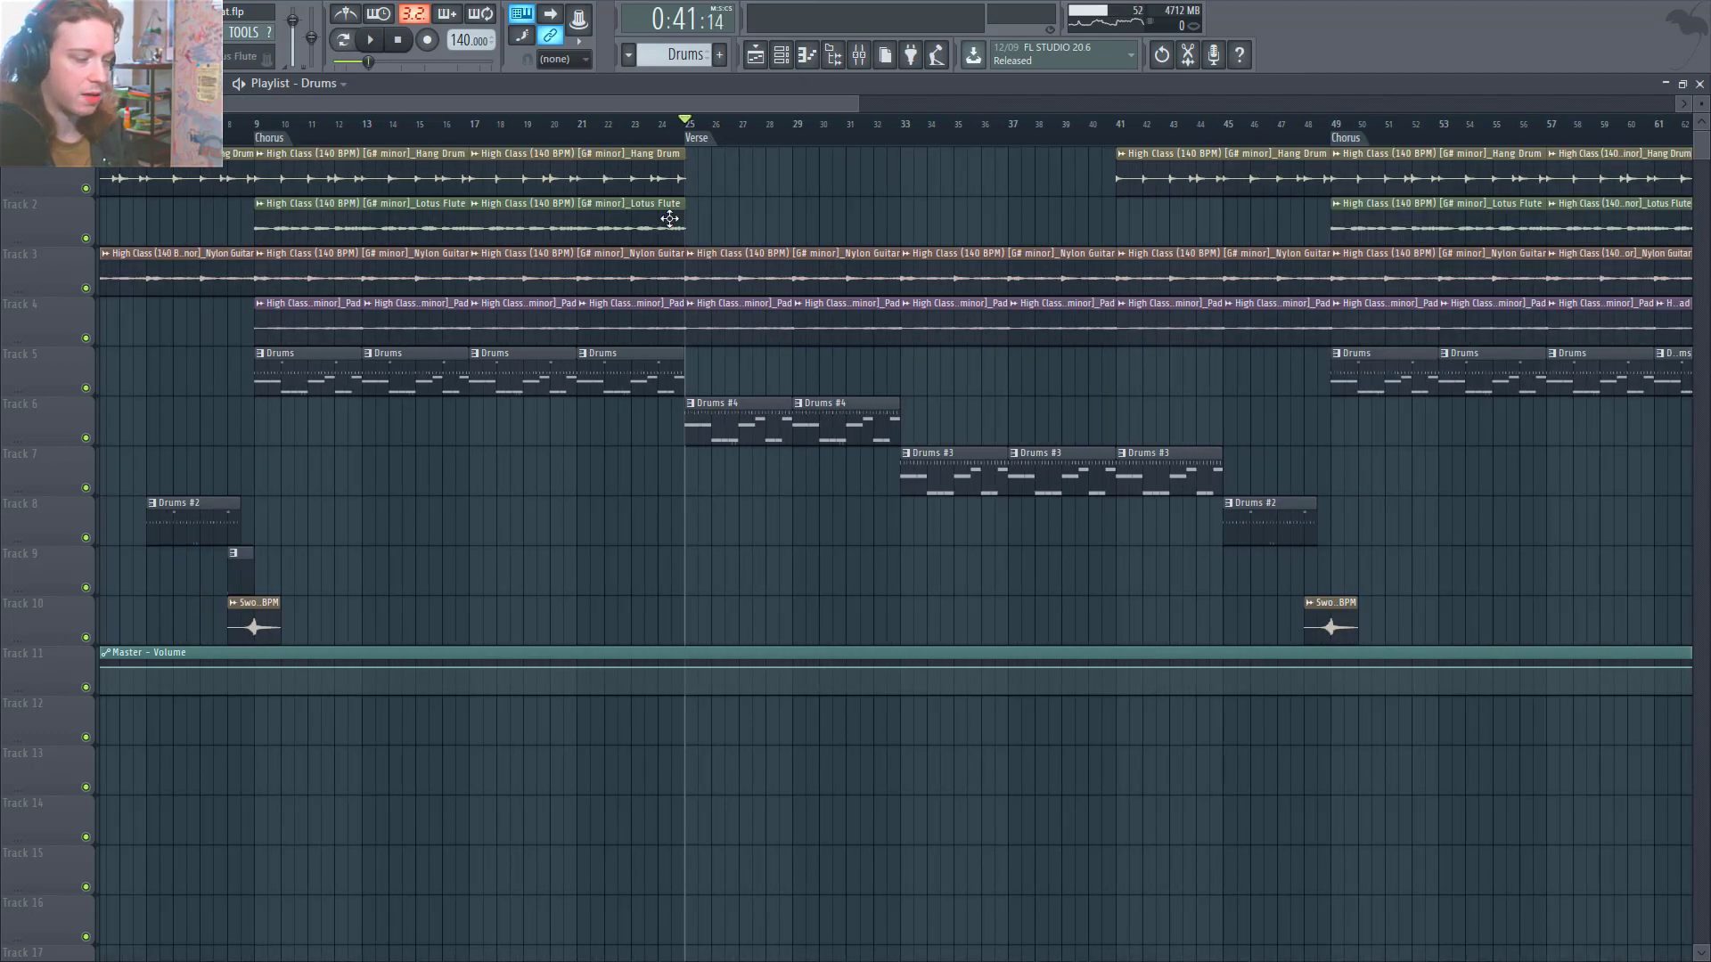
scroll(748, 260, up, 2)
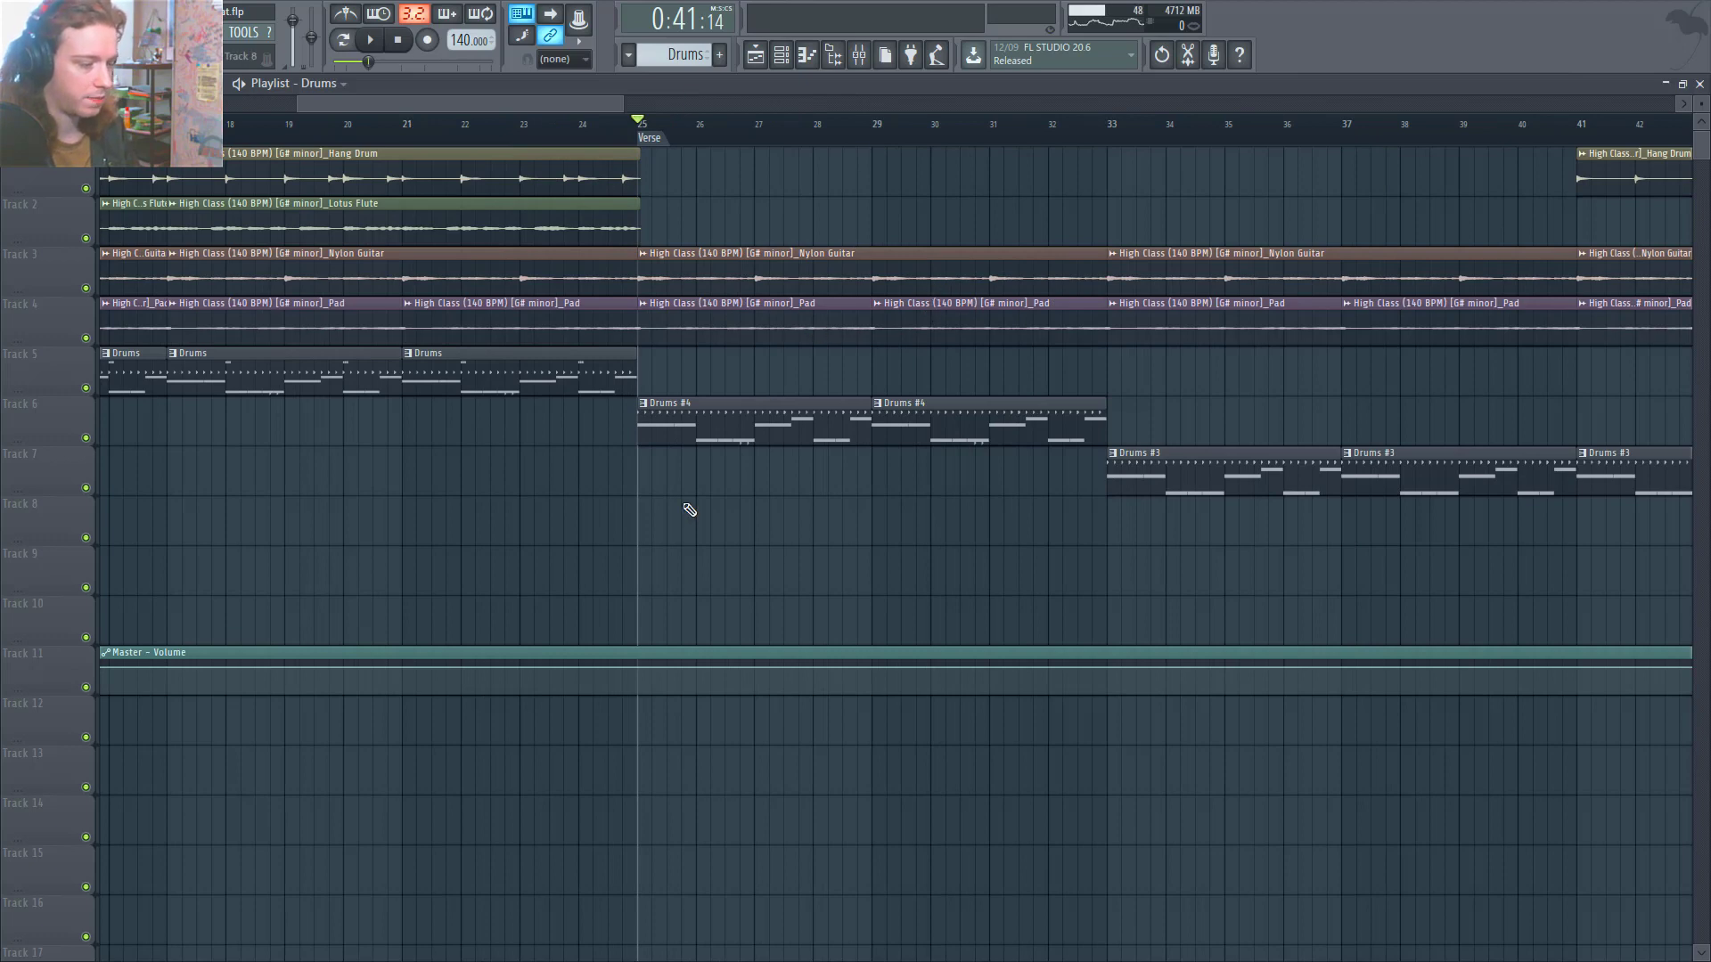
key(space)
scroll(727, 474, down, 2)
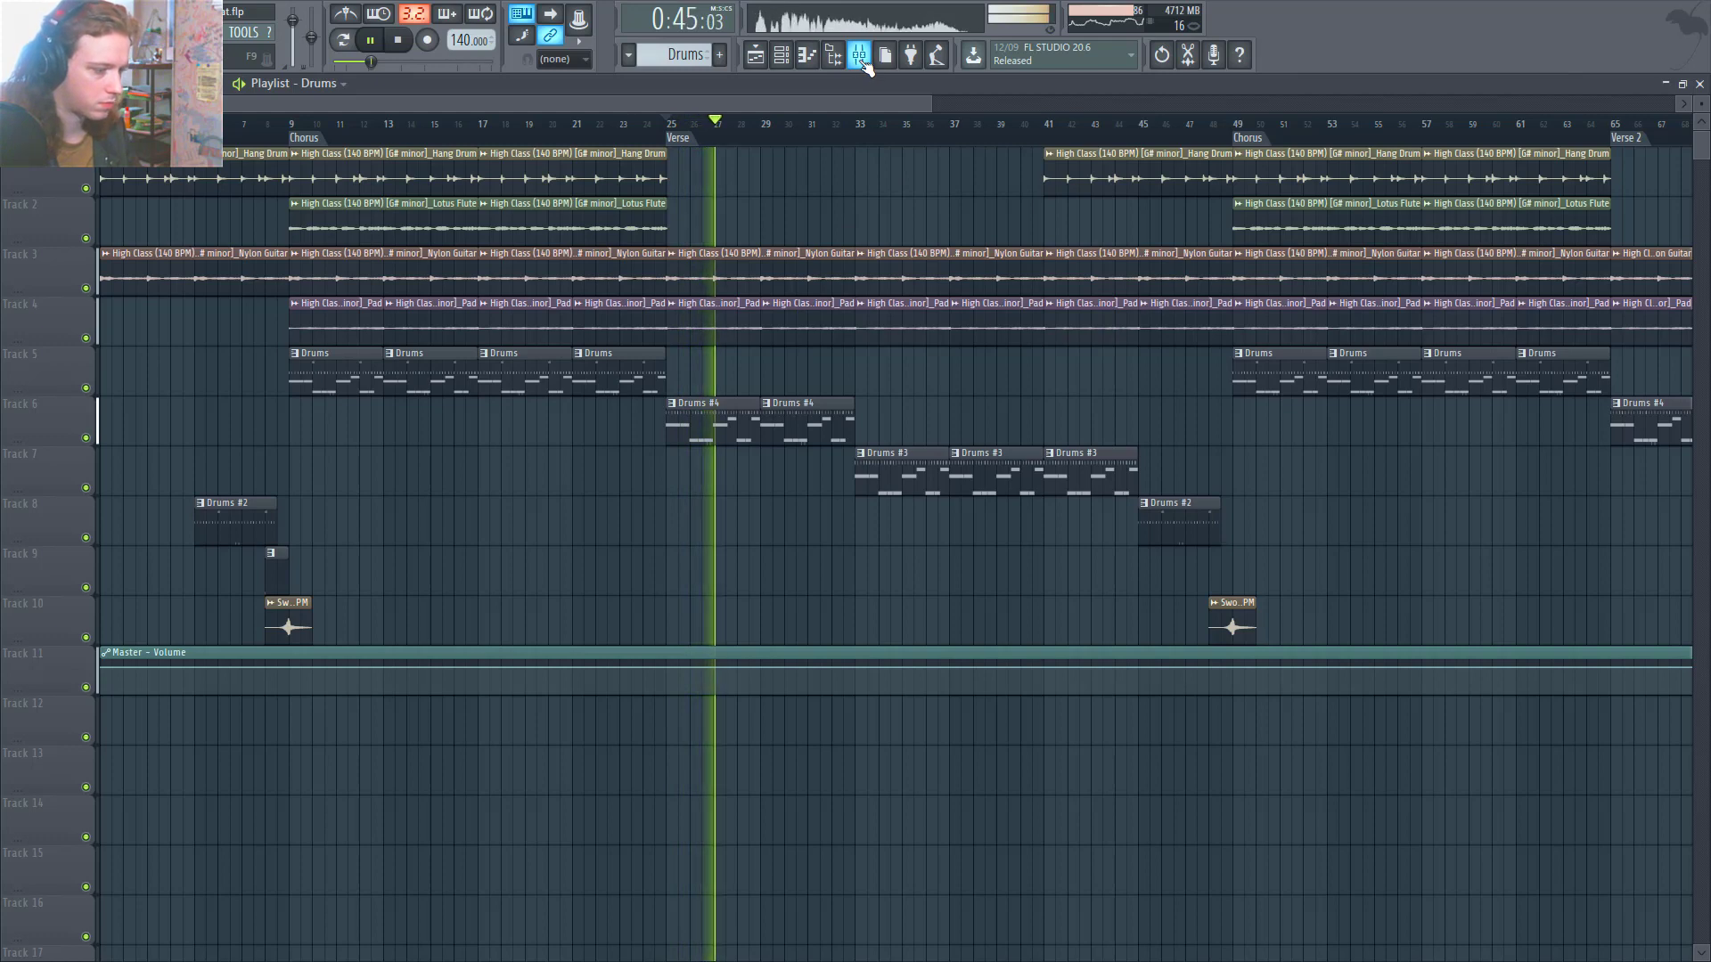
key(F9)
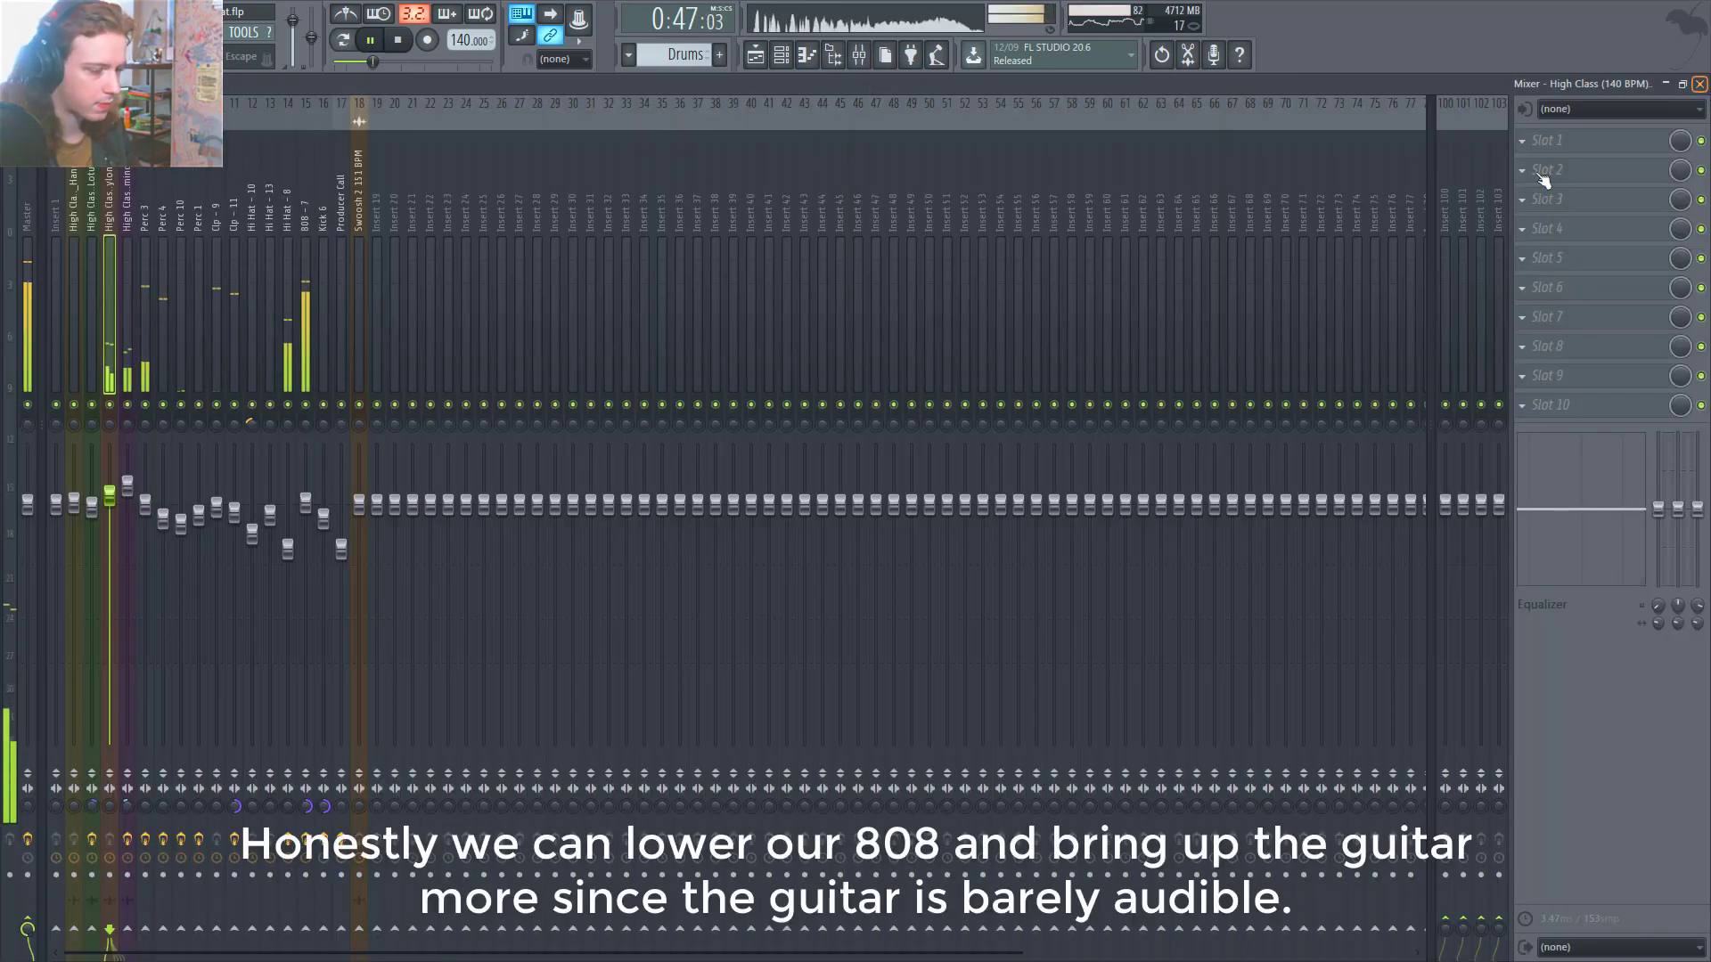
key(F9)
key(space)
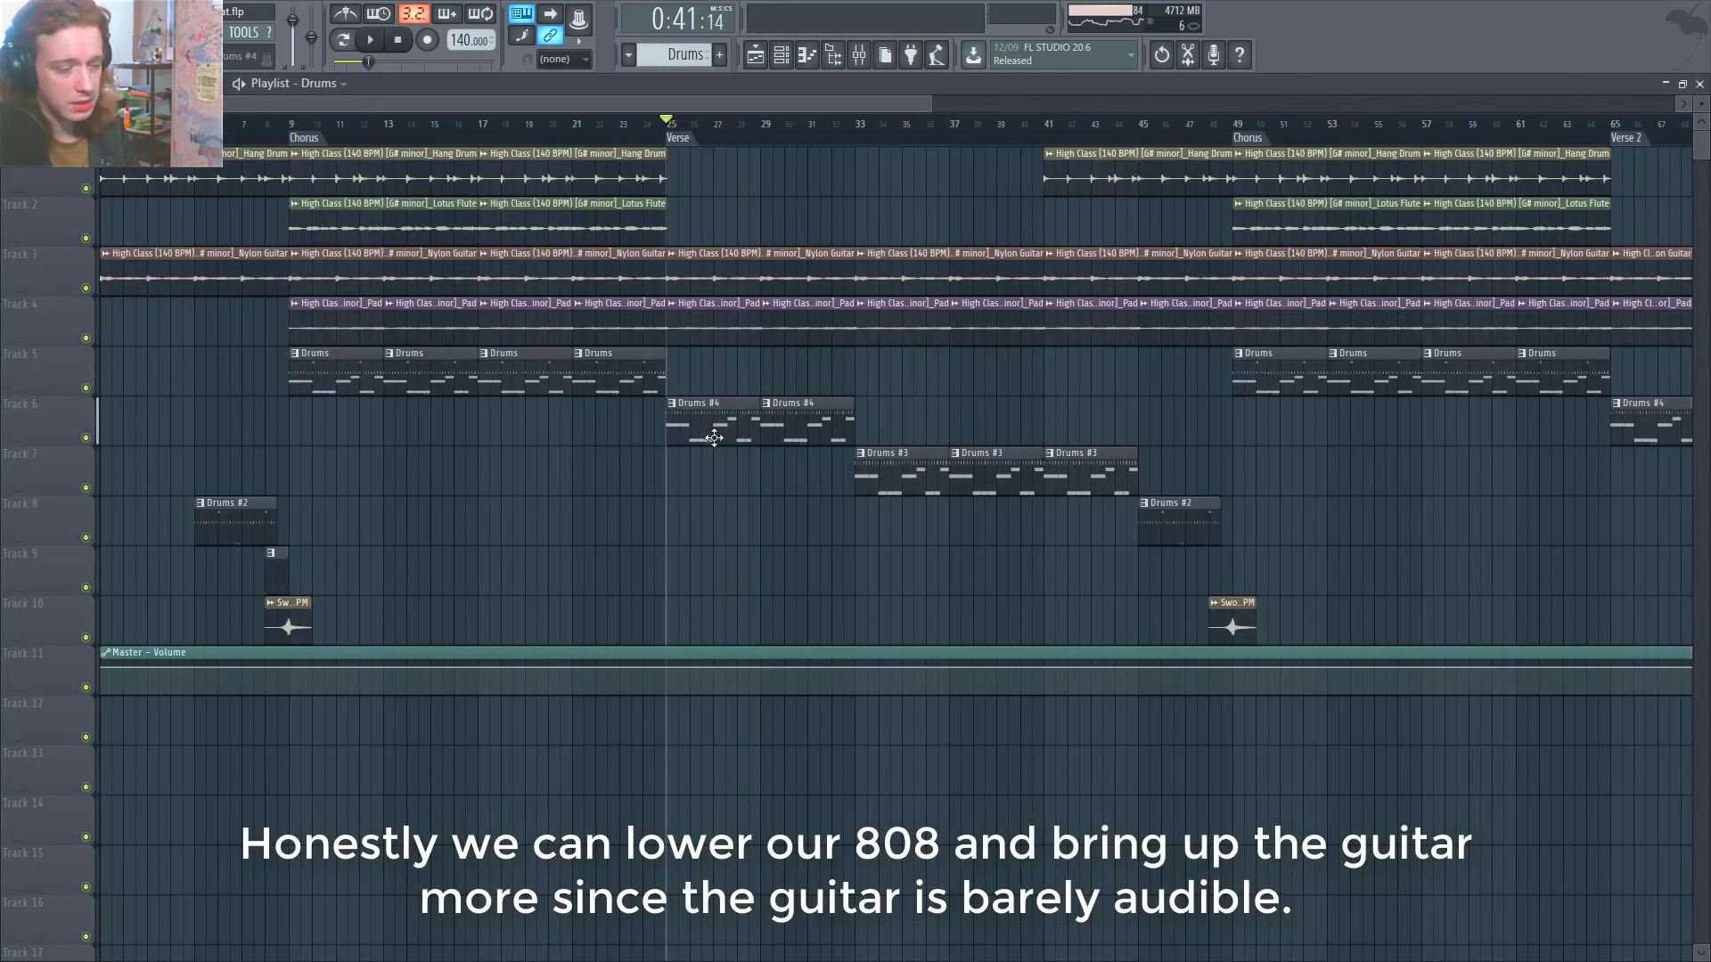
Review the Drums #4 steps in the Channel rack, auditioning the Hi Hat - 10, Perc 1 and Kick 6 samples.
double_click(800, 435)
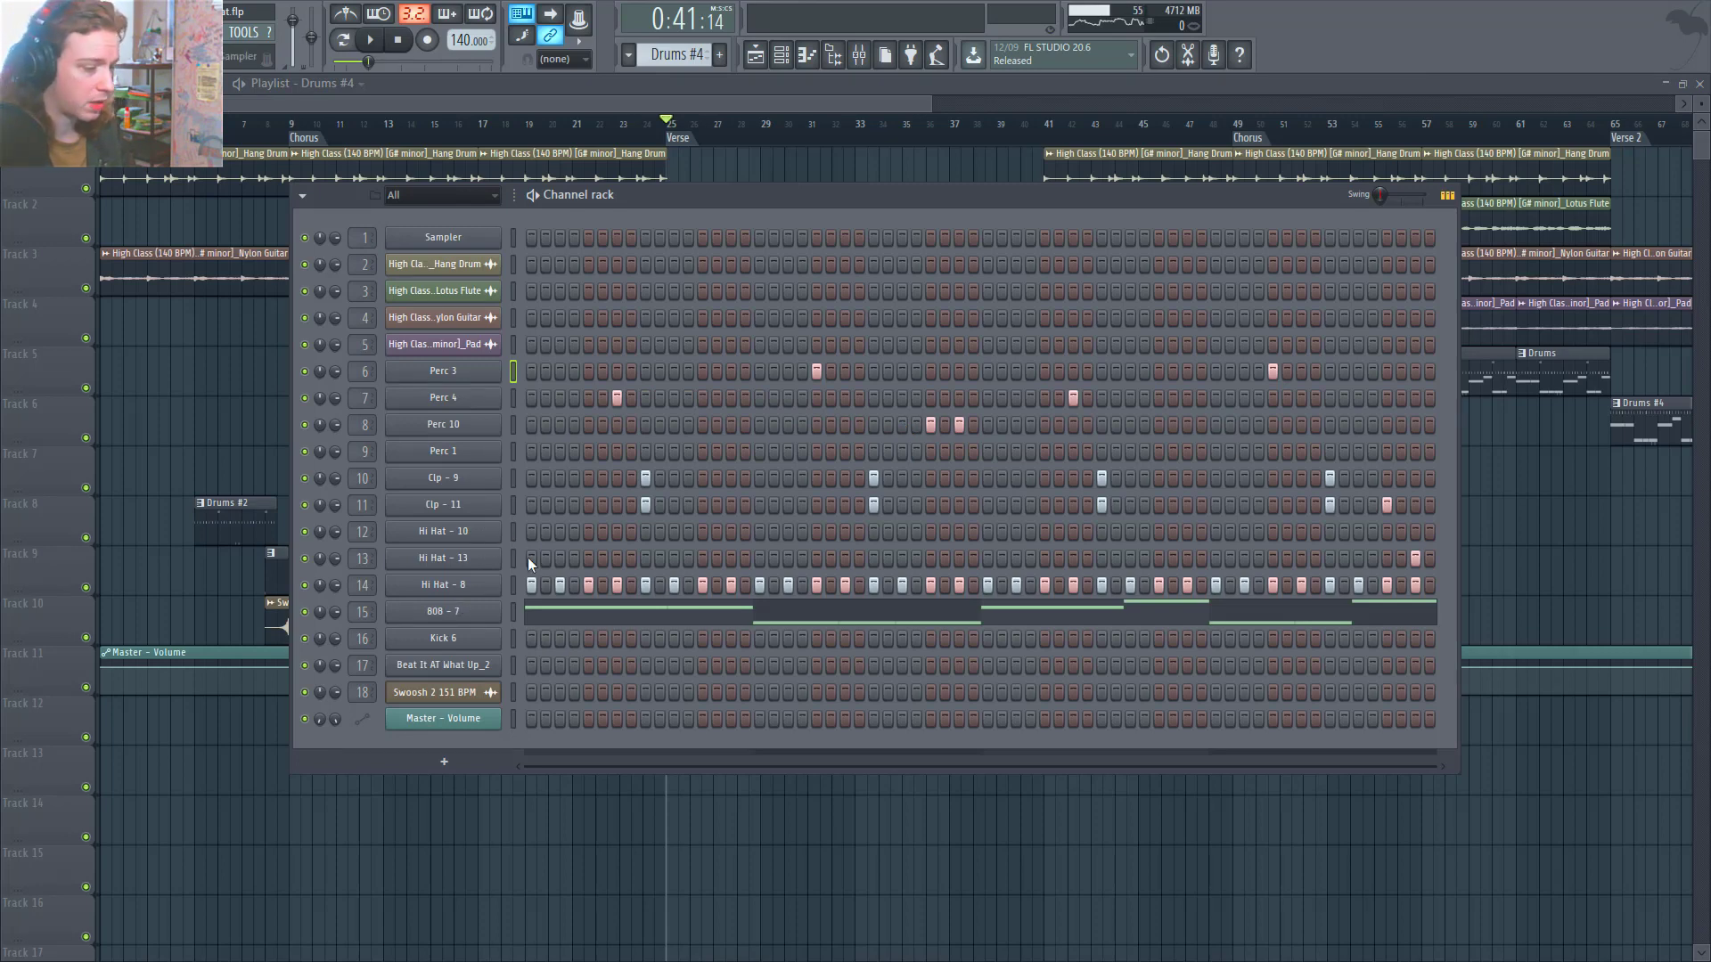
click(493, 540)
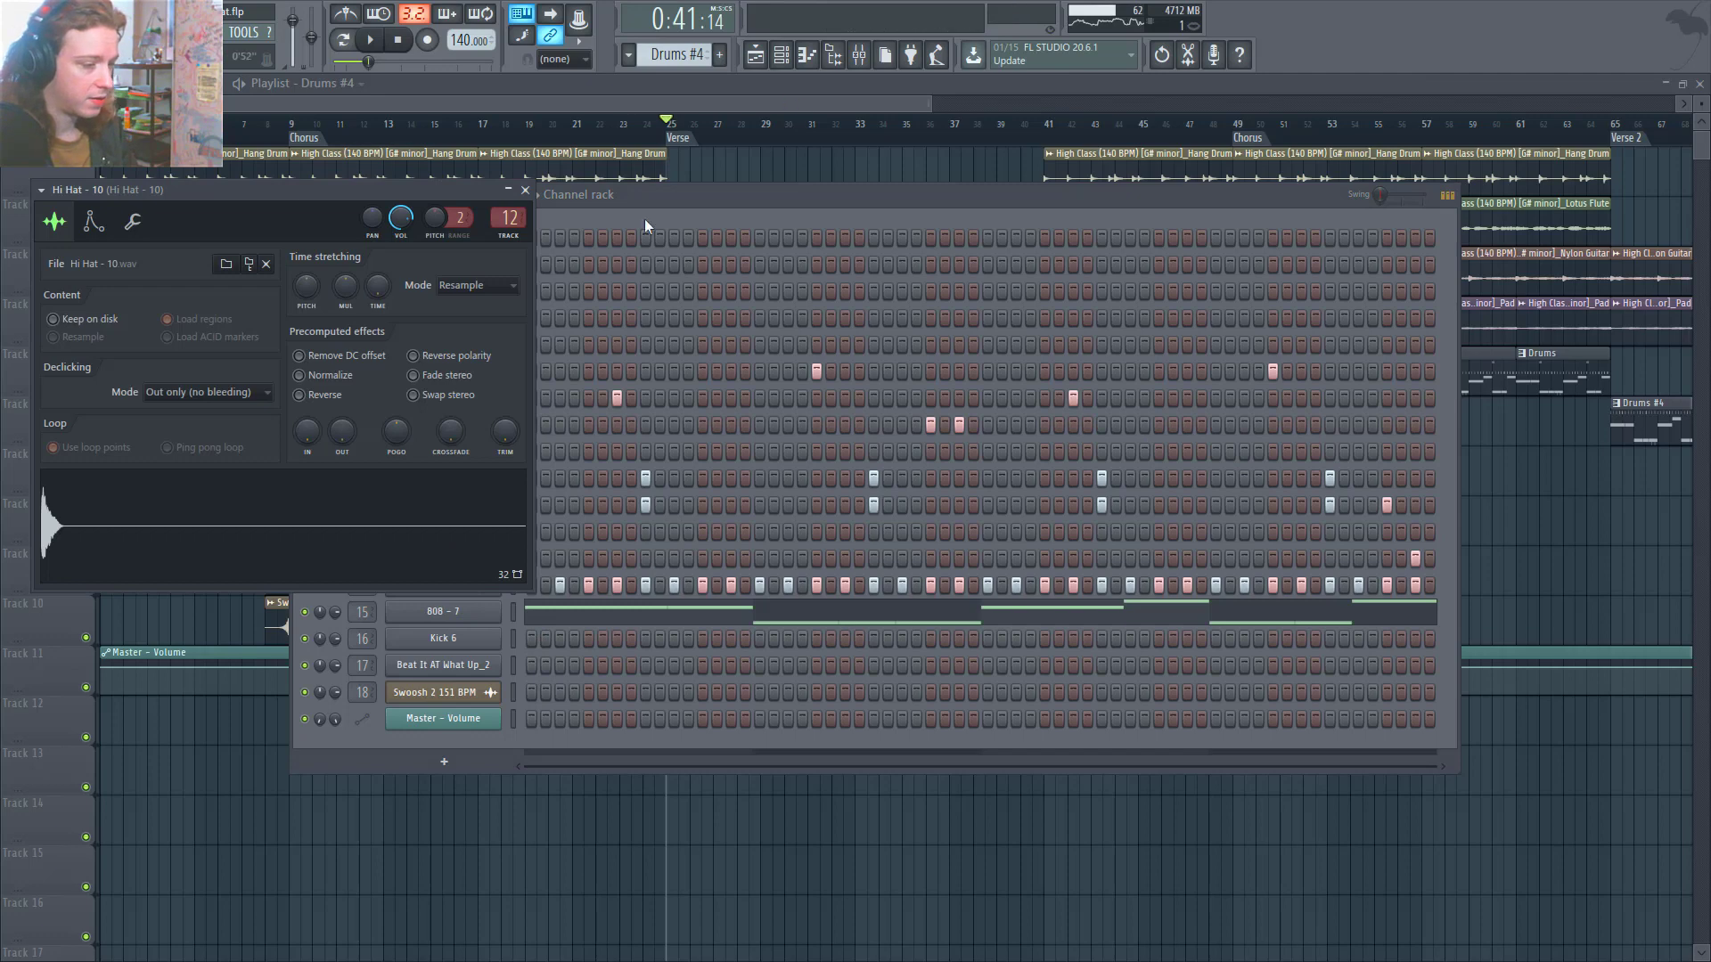
click(525, 190)
click(481, 451)
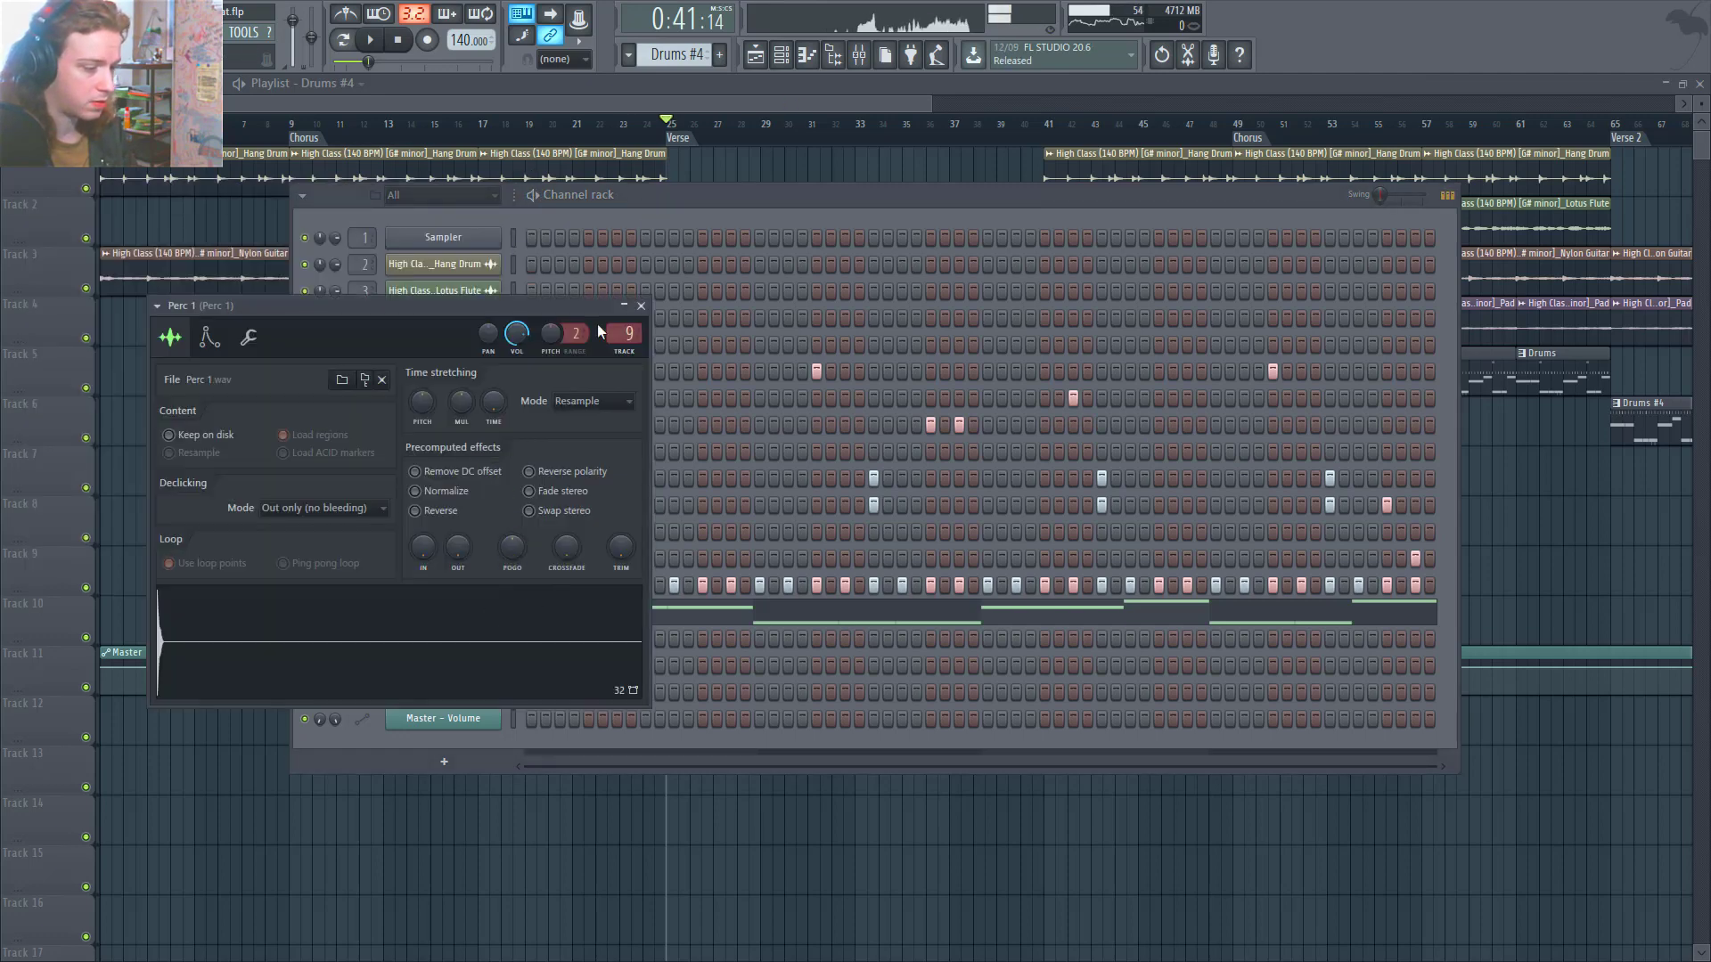
click(641, 306)
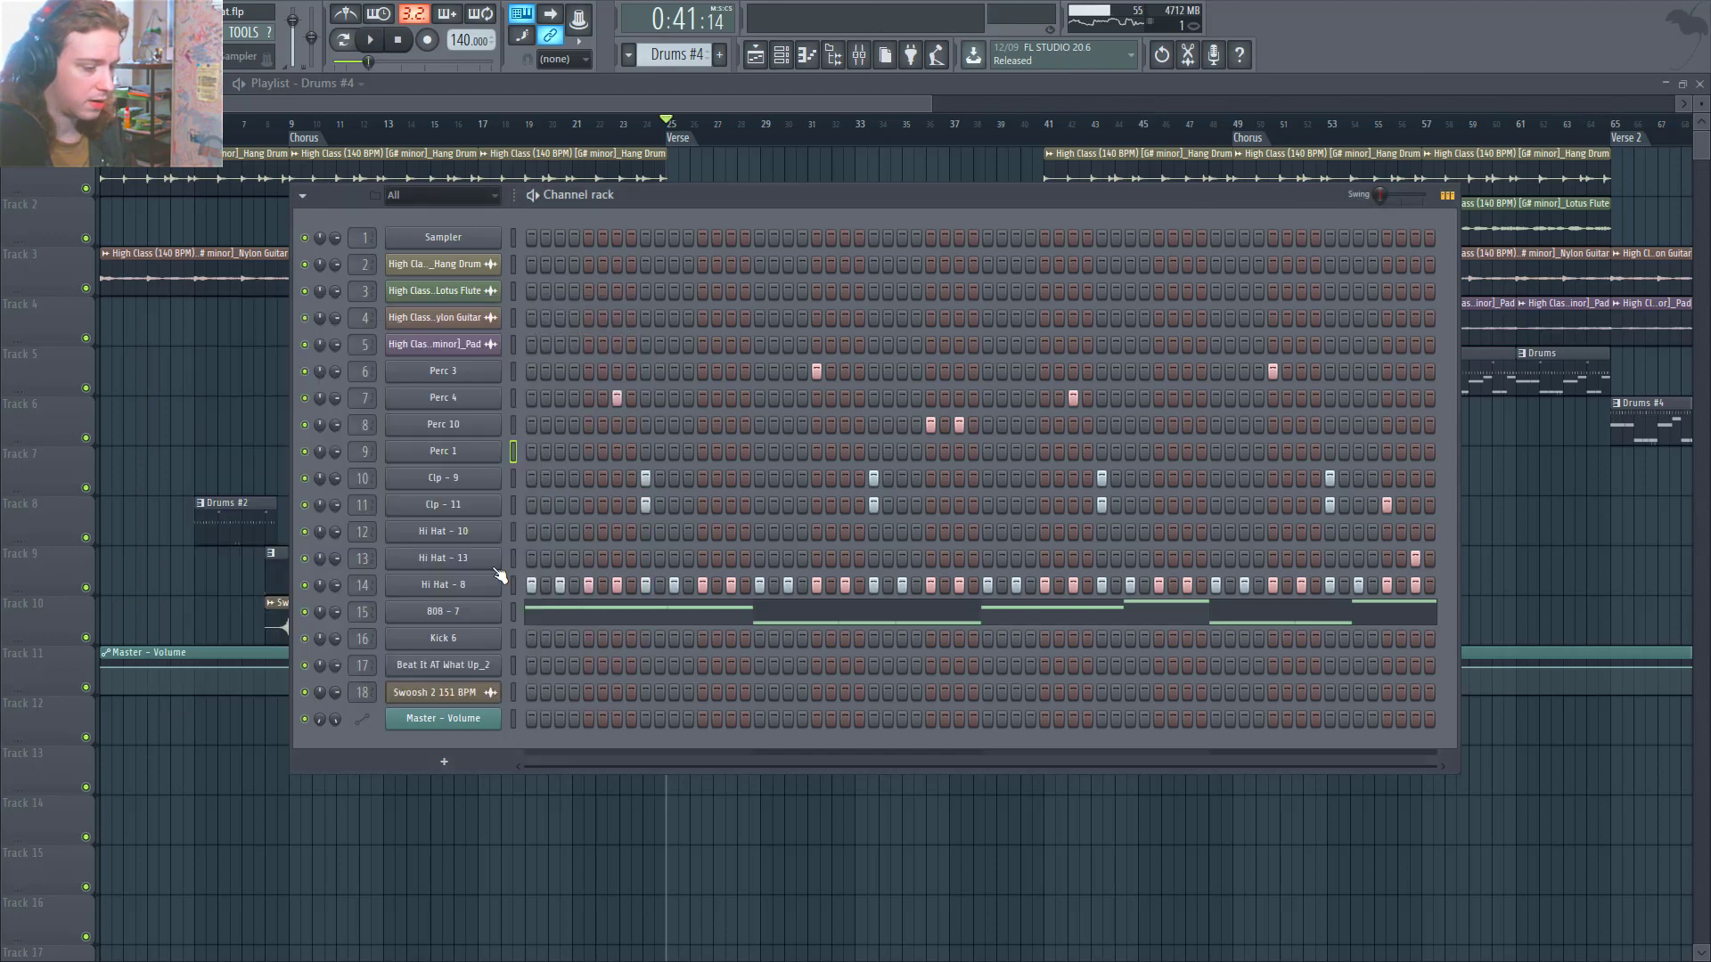
click(498, 651)
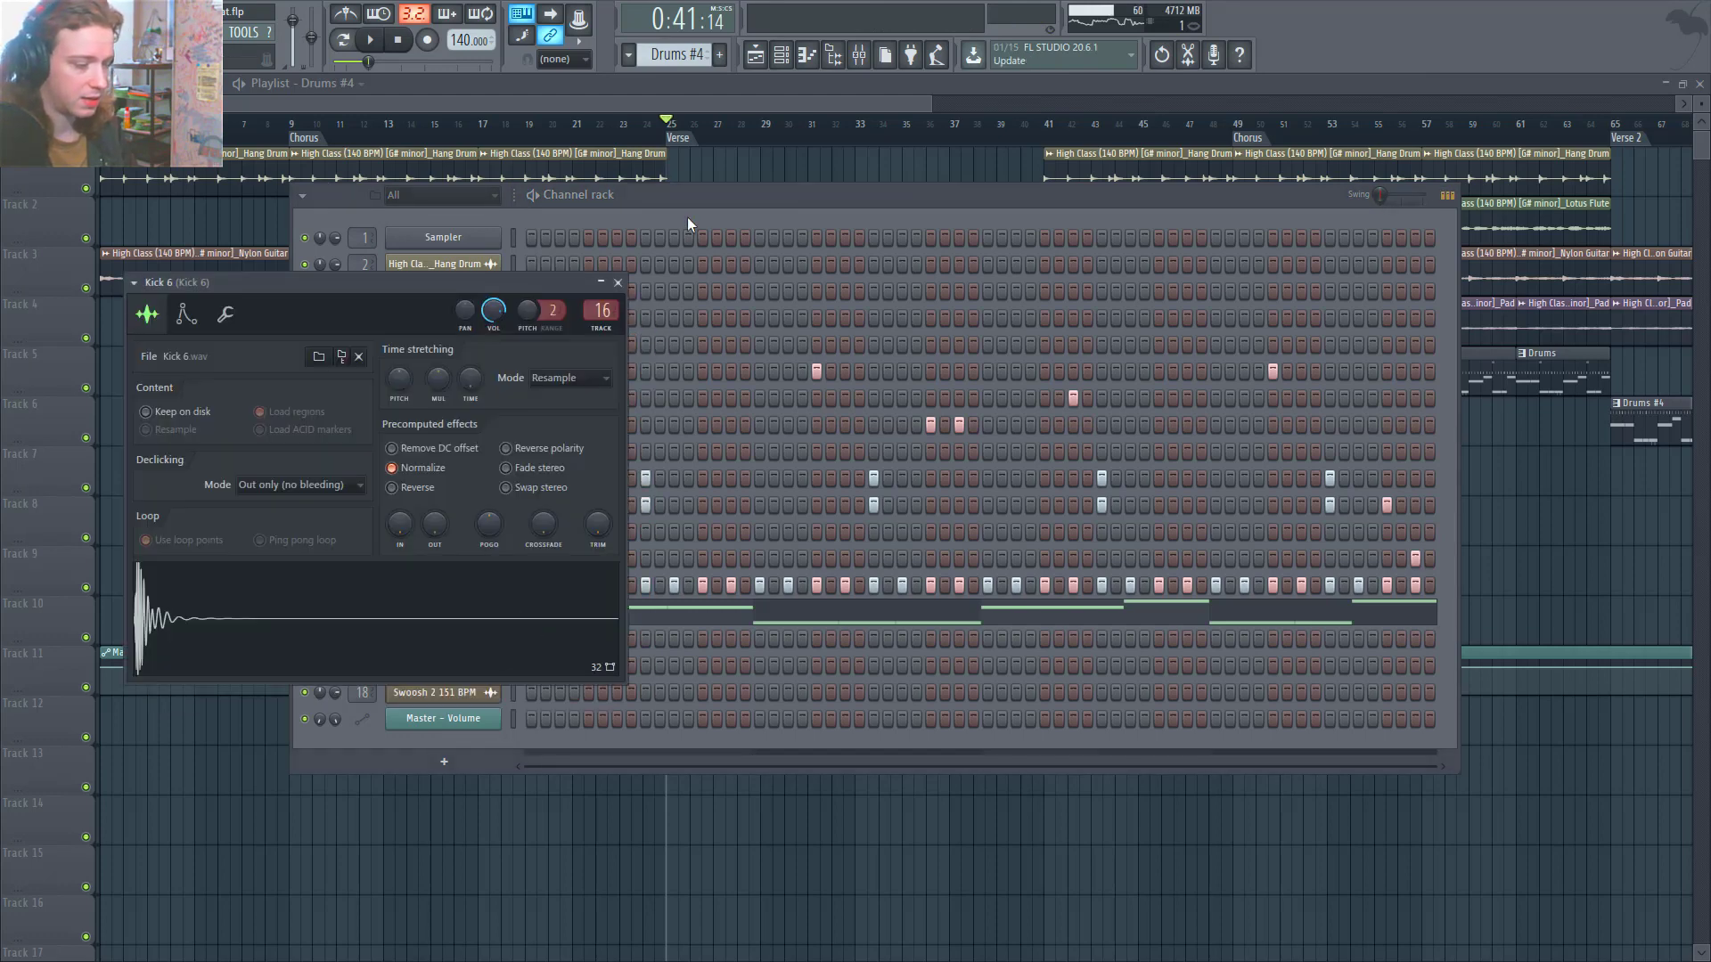
click(621, 291)
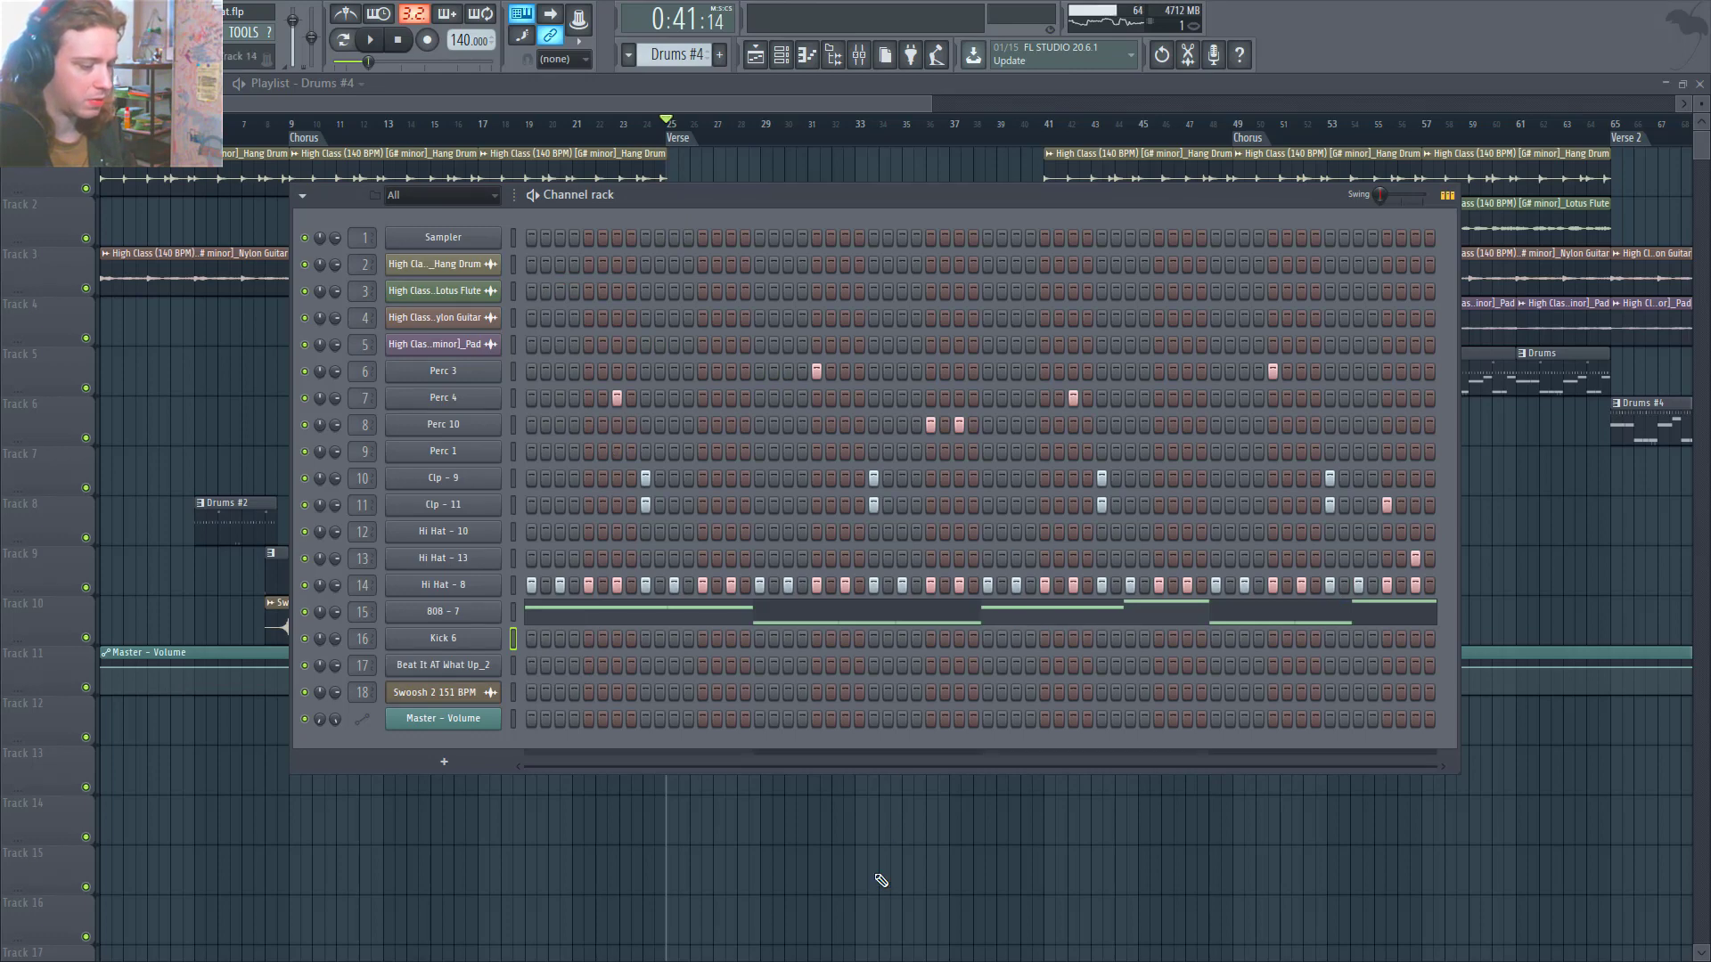
key(F6)
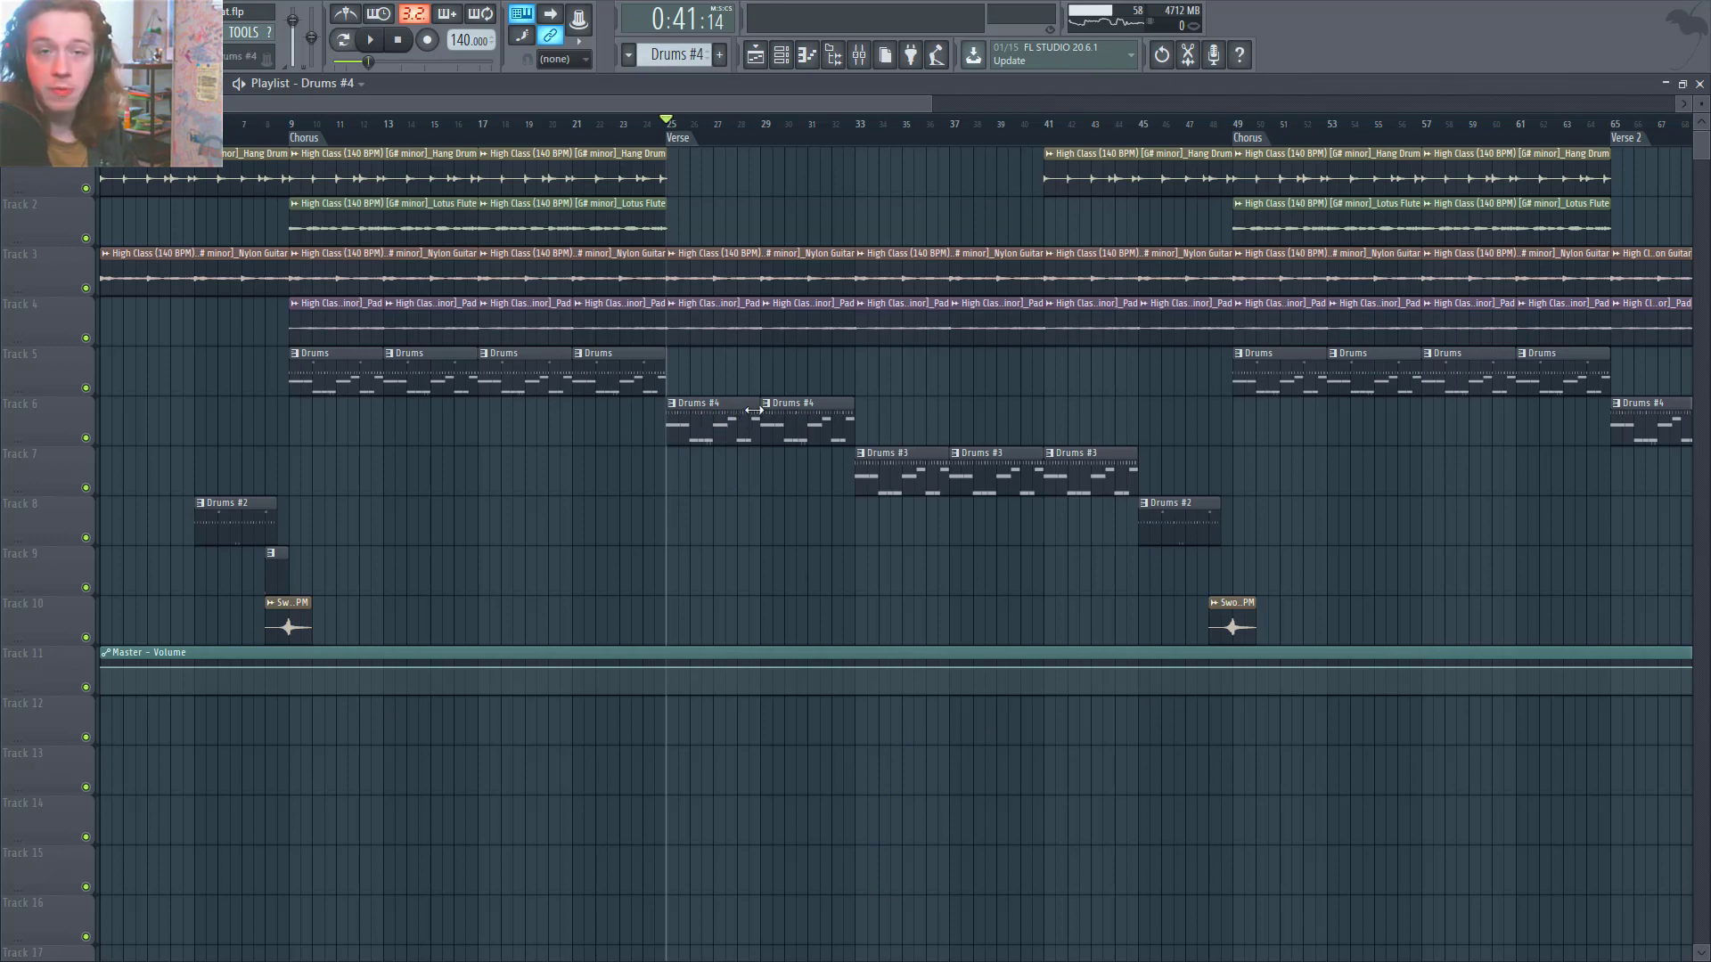
Play the song from bar 33 while following the Drums #3 steps in the Channel rack, and audition the Perc 10 sample.
click(866, 127)
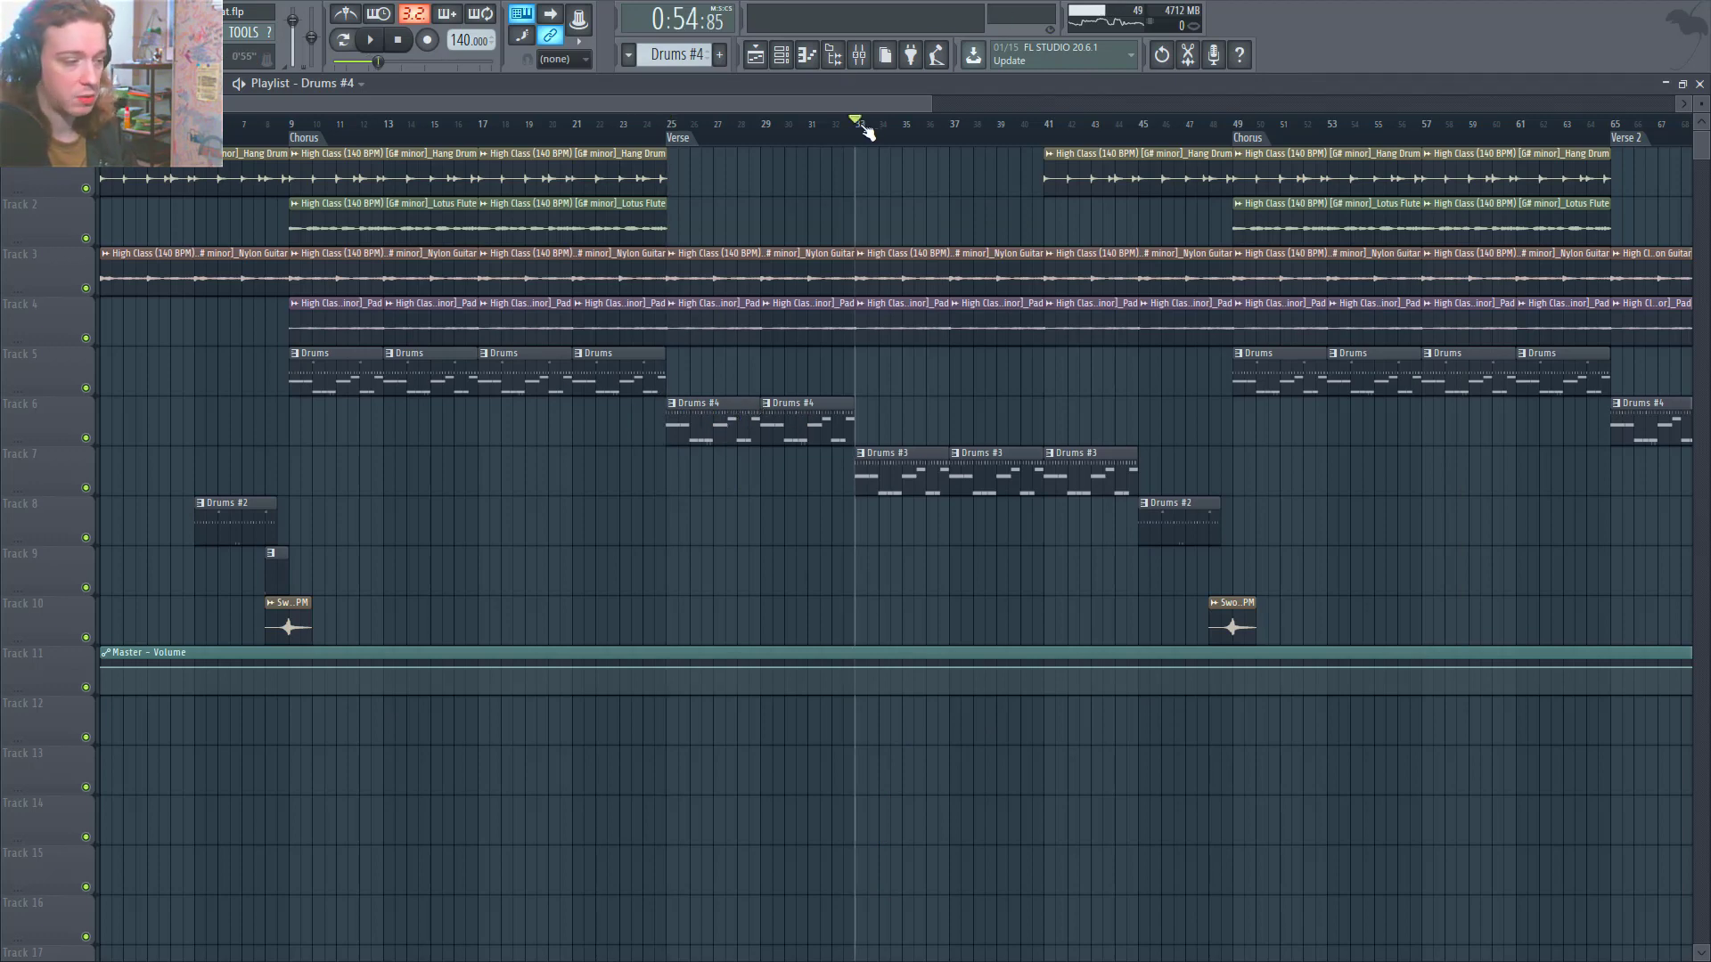
double_click(902, 473)
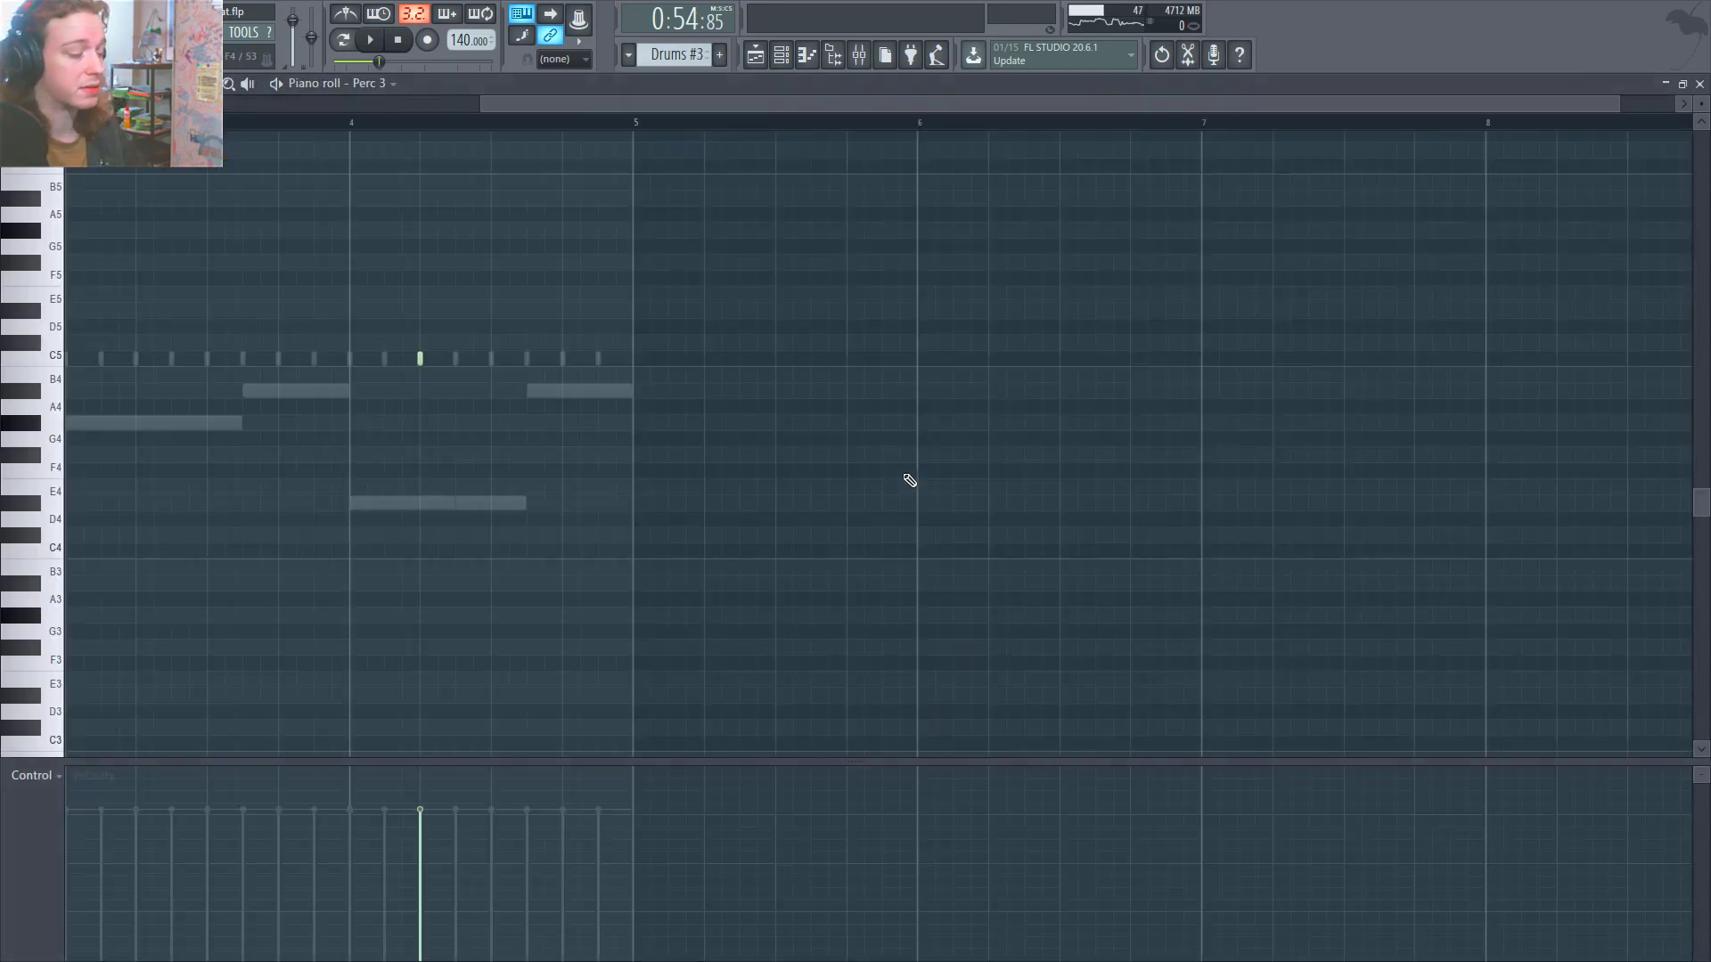
key(F6)
key(space)
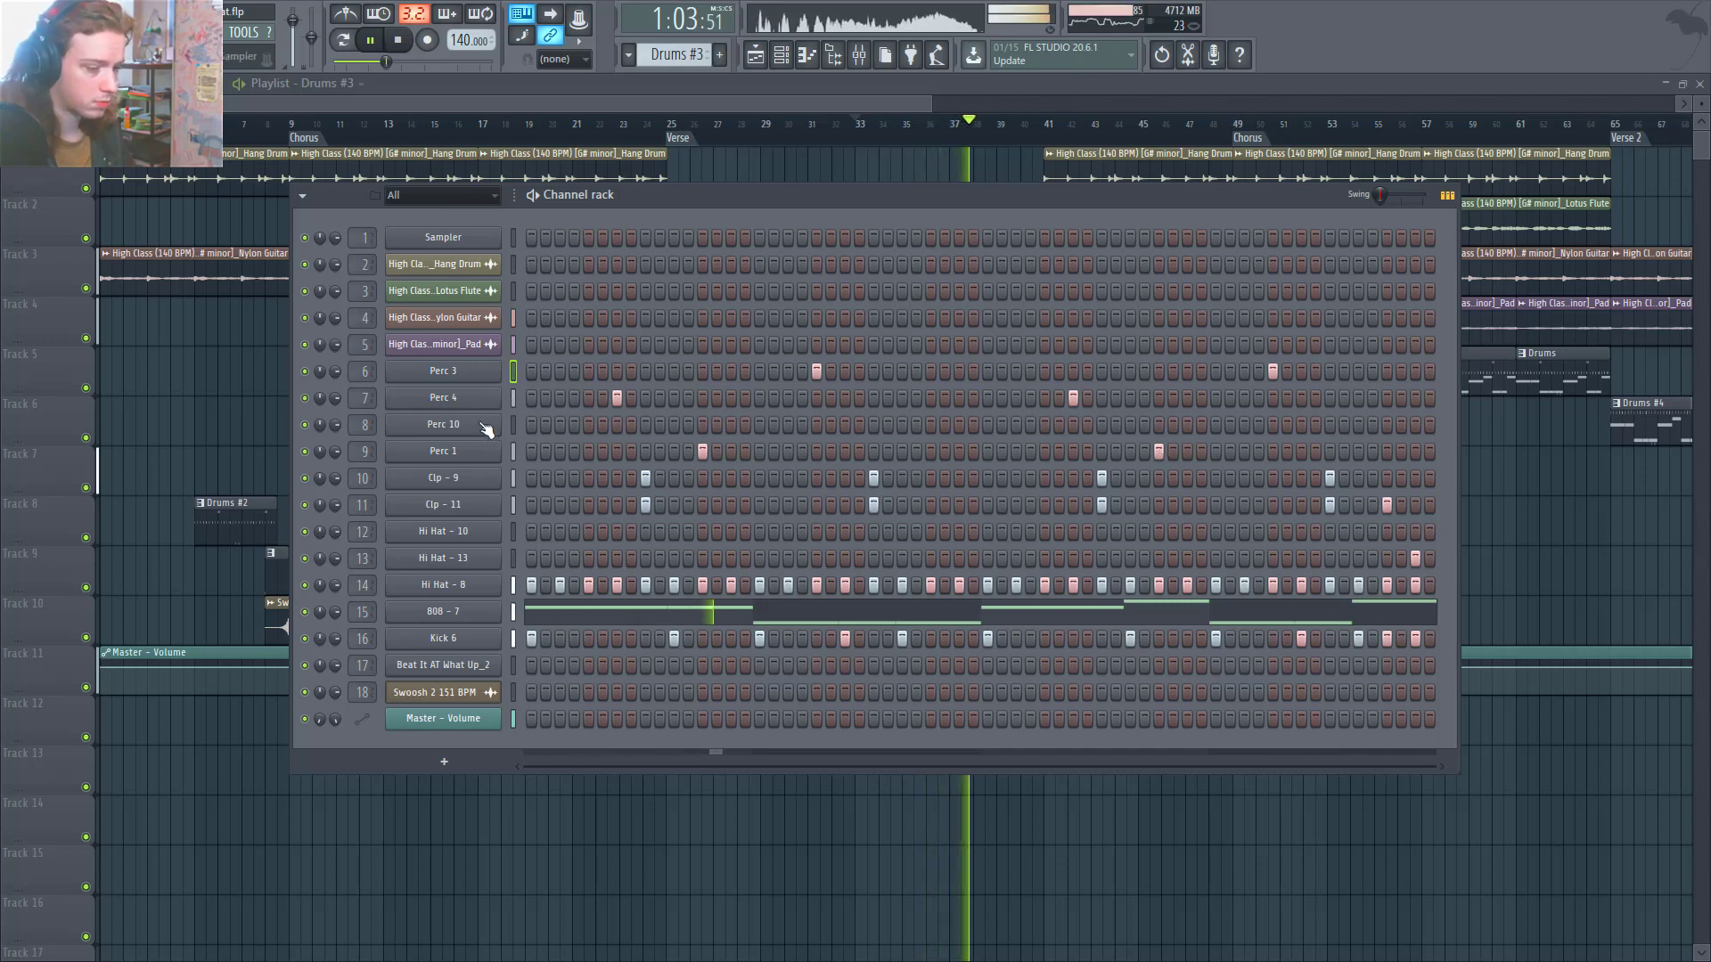
key(space)
click(443, 424)
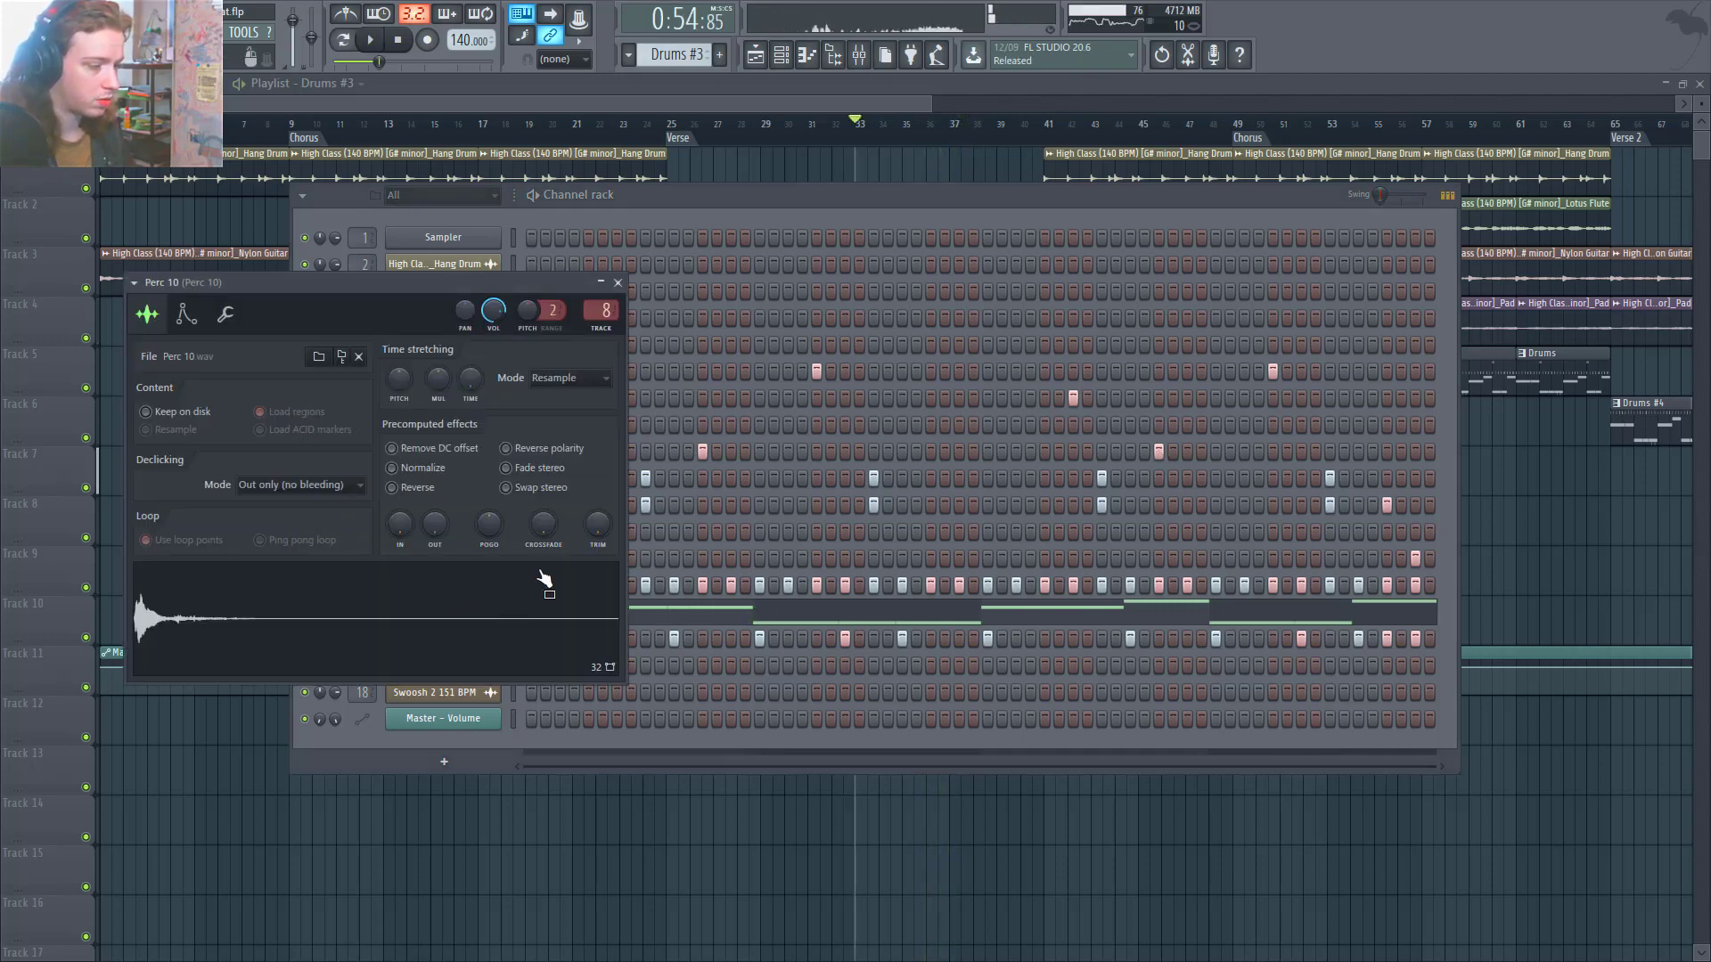
click(619, 282)
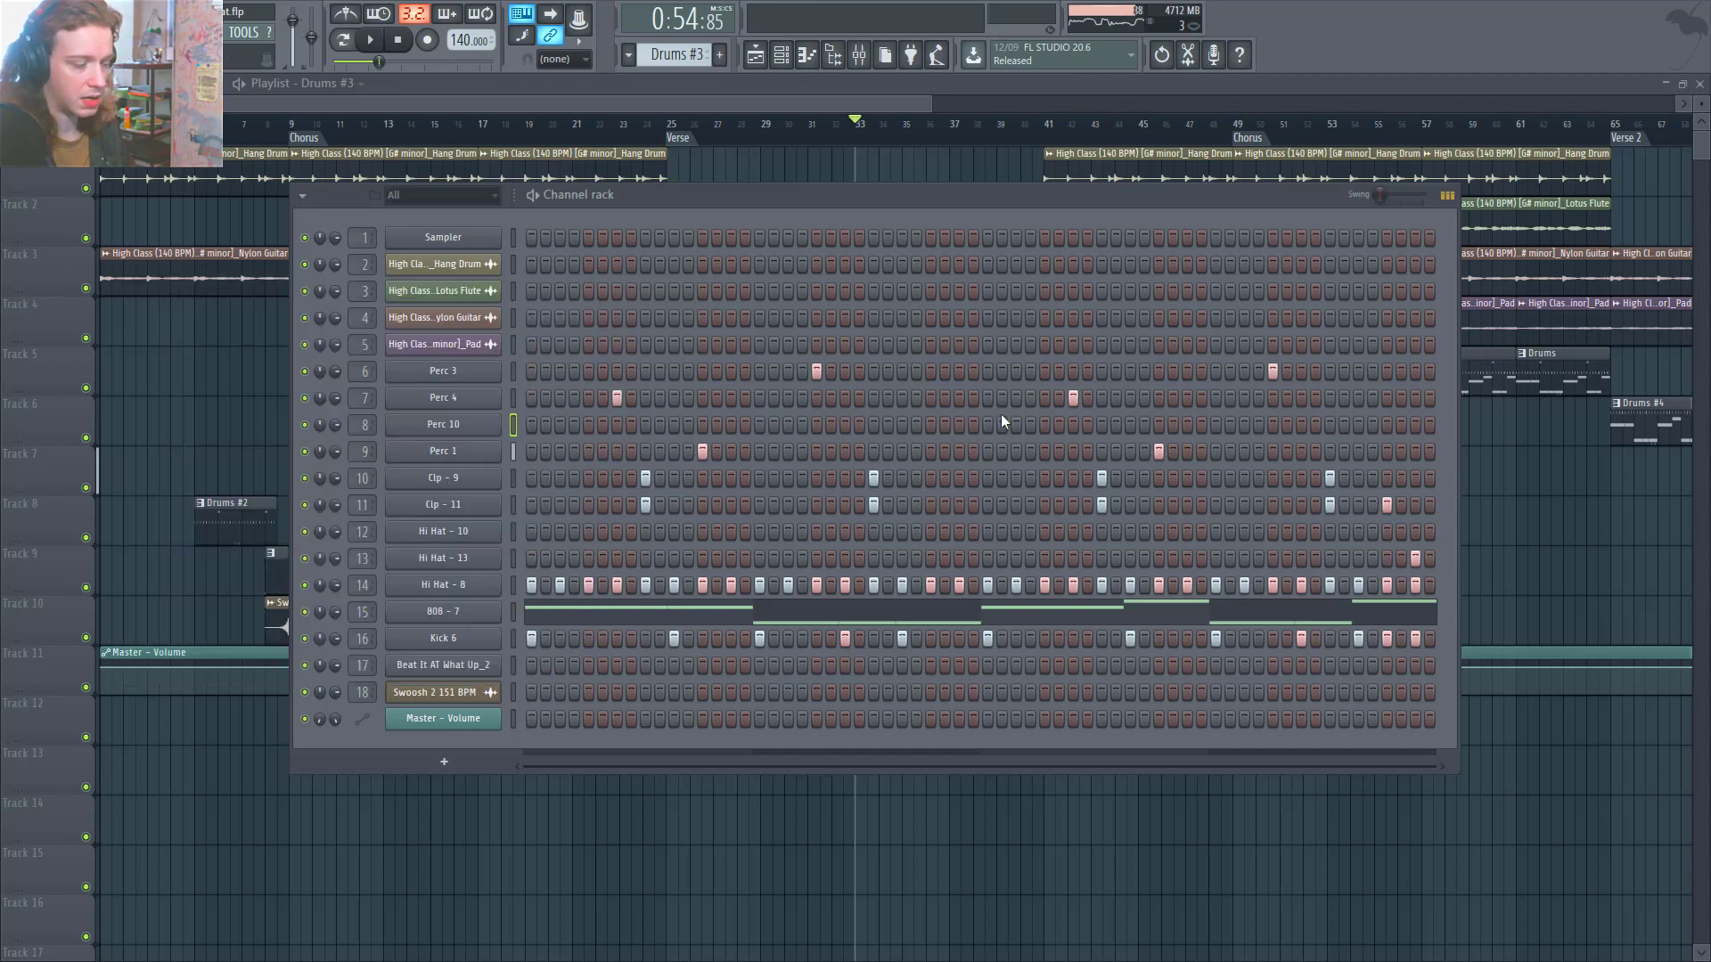
Compare with the Drums #4 pattern's steps, auditioning its Perc 10 and Perc 1 samples, and return to the Playlist.
key(F6)
double_click(835, 437)
key(F6)
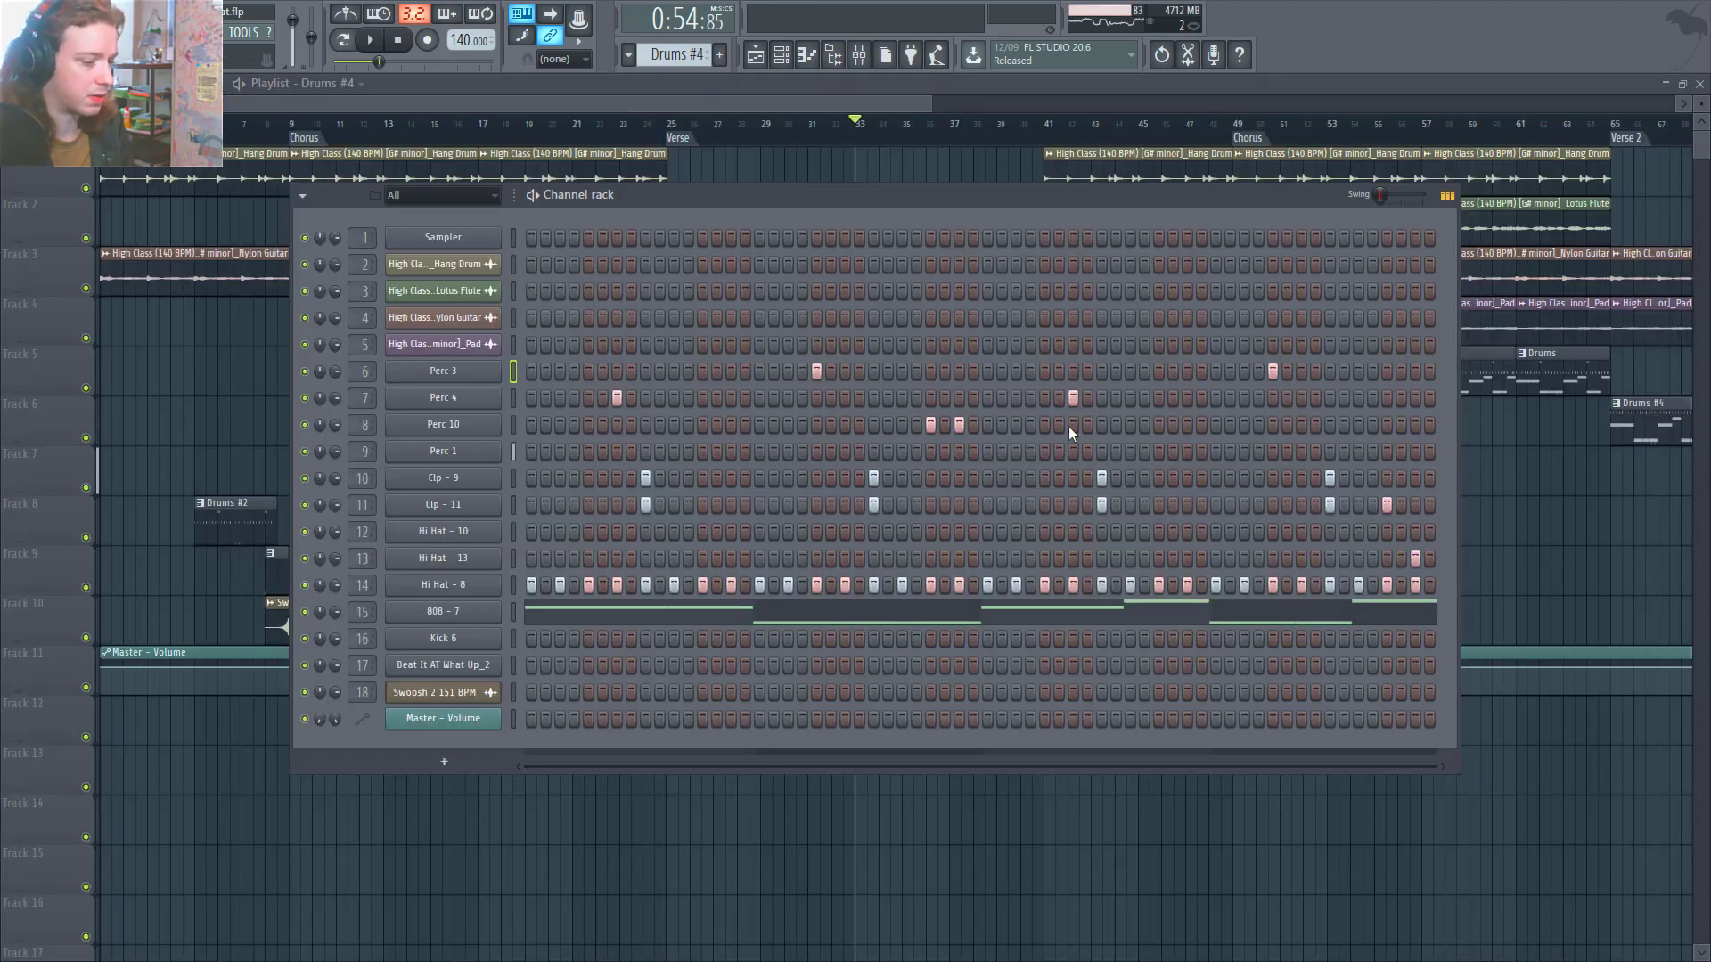
click(482, 427)
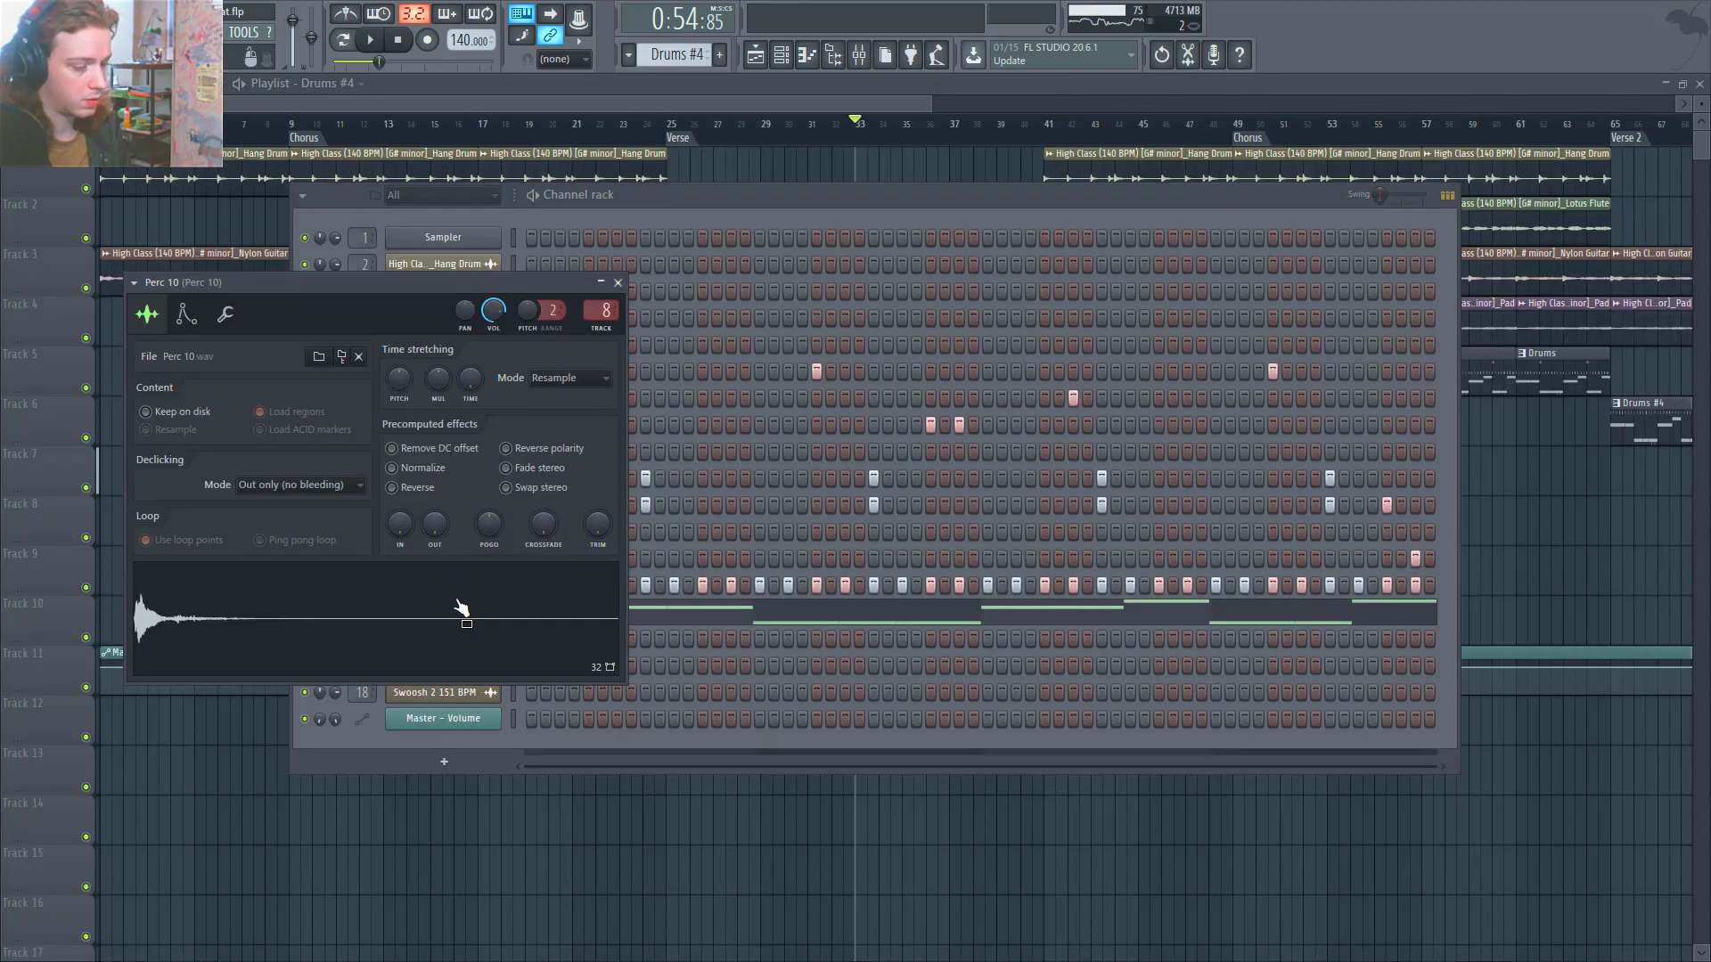
click(619, 282)
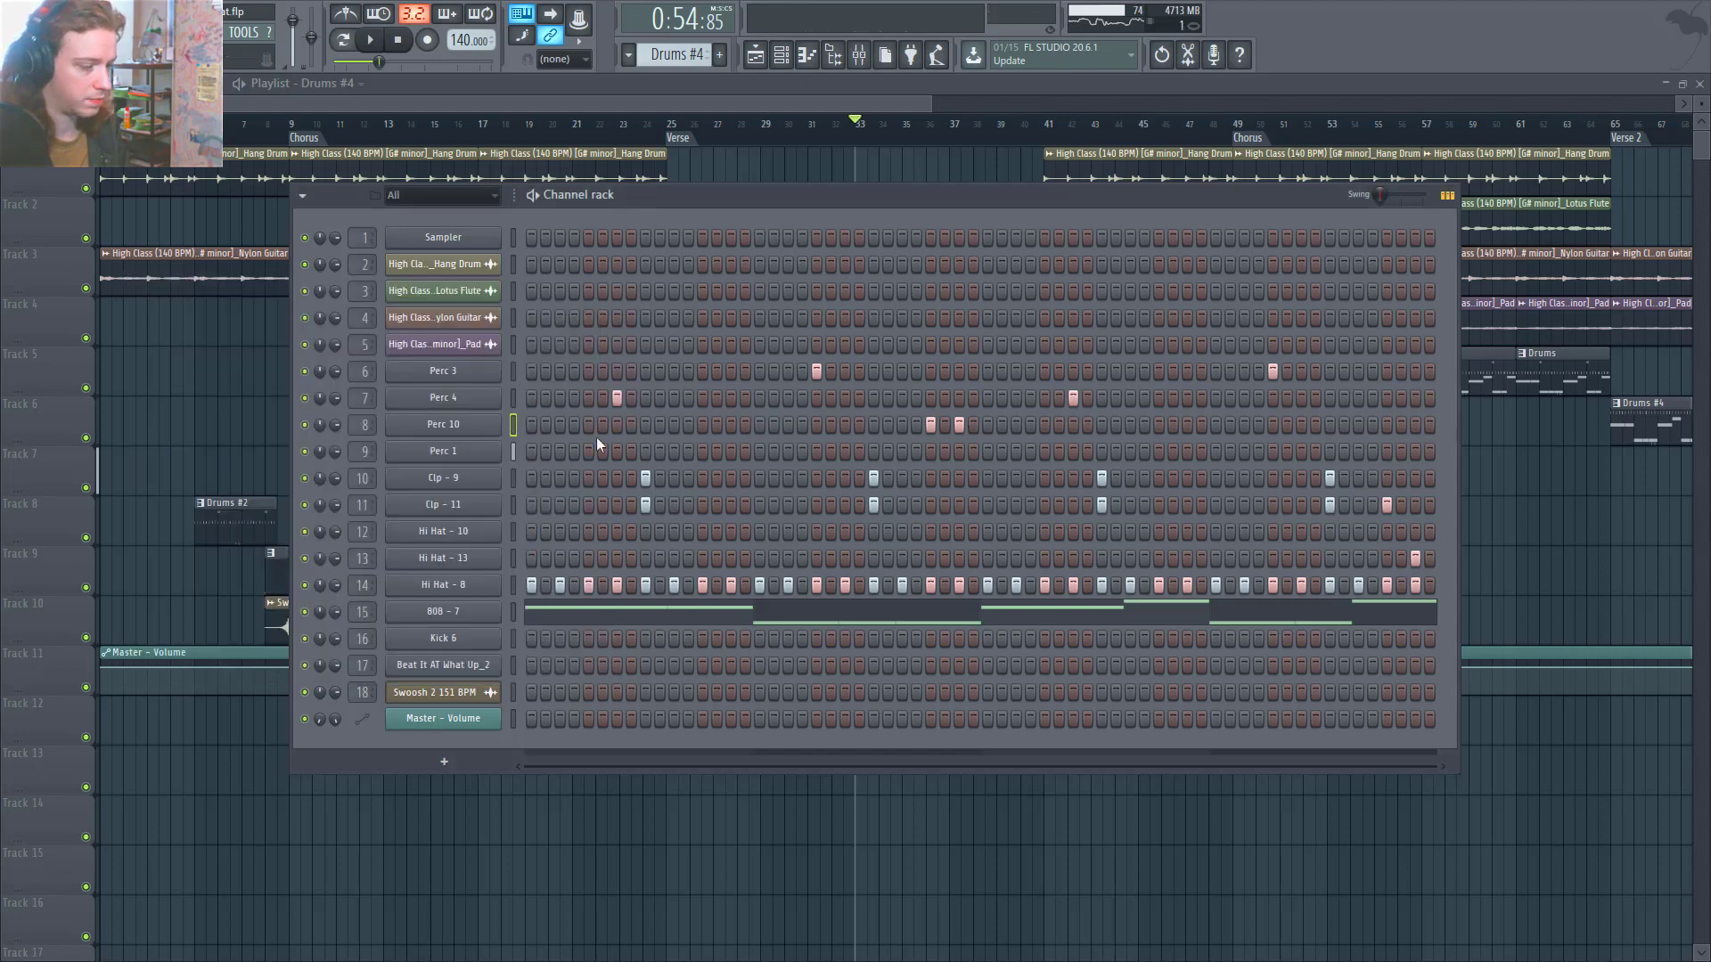
click(433, 451)
click(1591, 523)
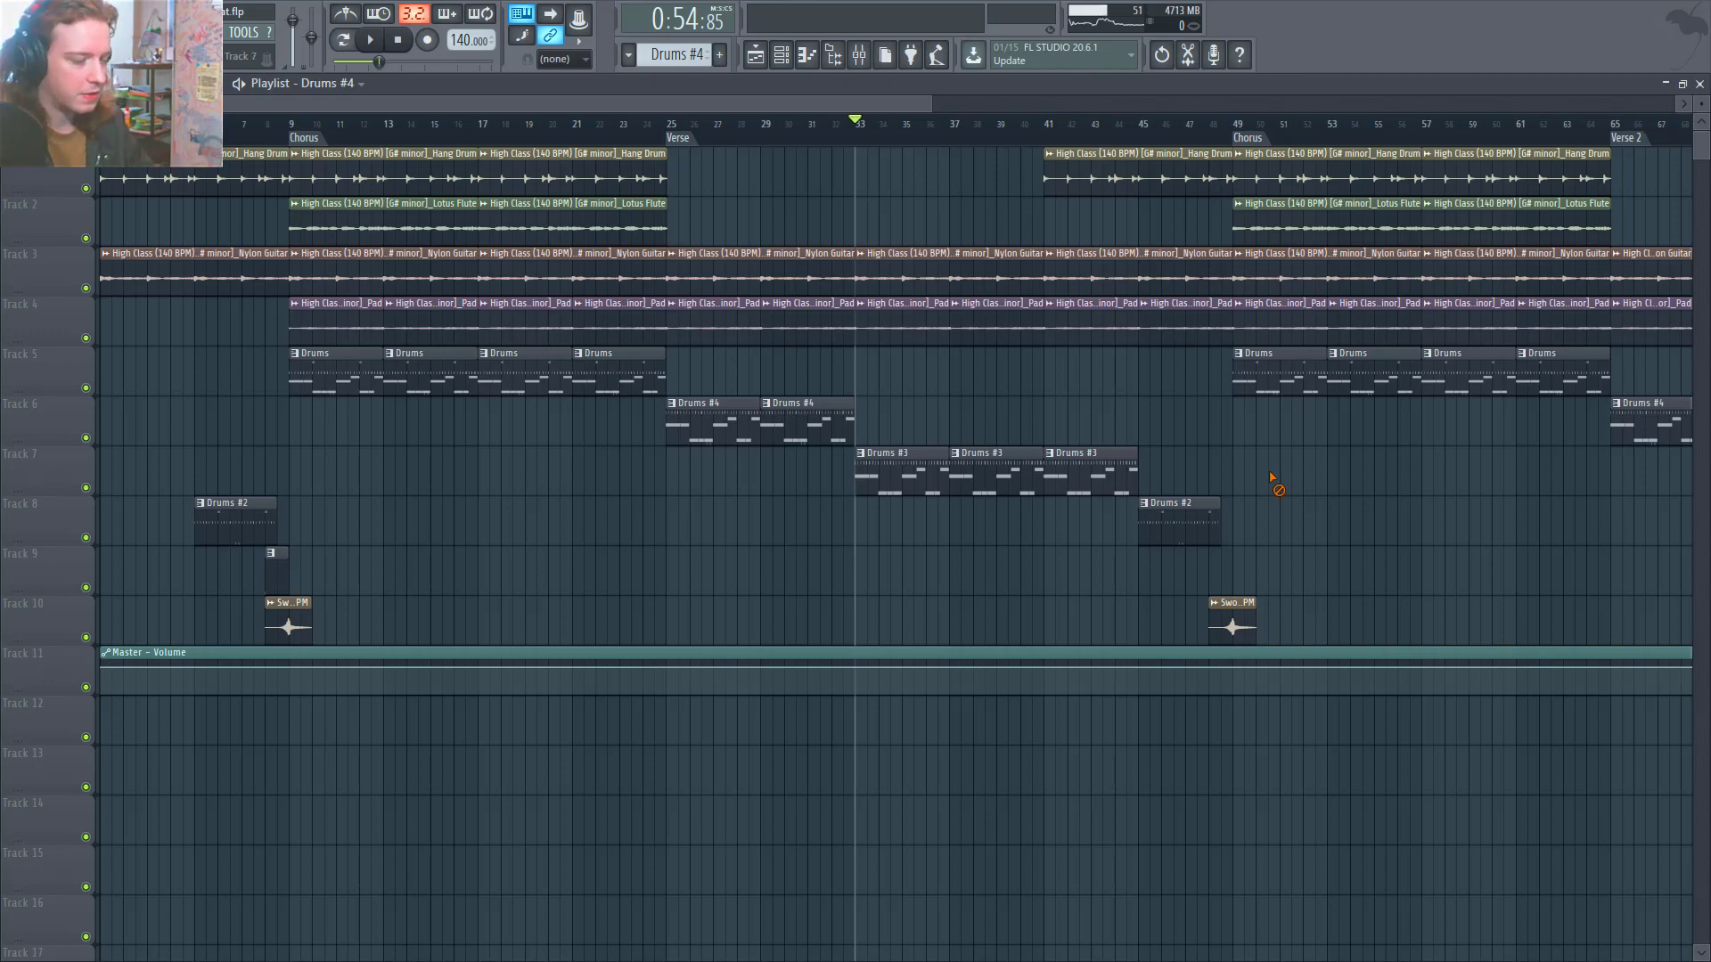
Look over the drum inserts from Perc 3 to Hi Hat - 13 in the Mixer and close it.
click(858, 54)
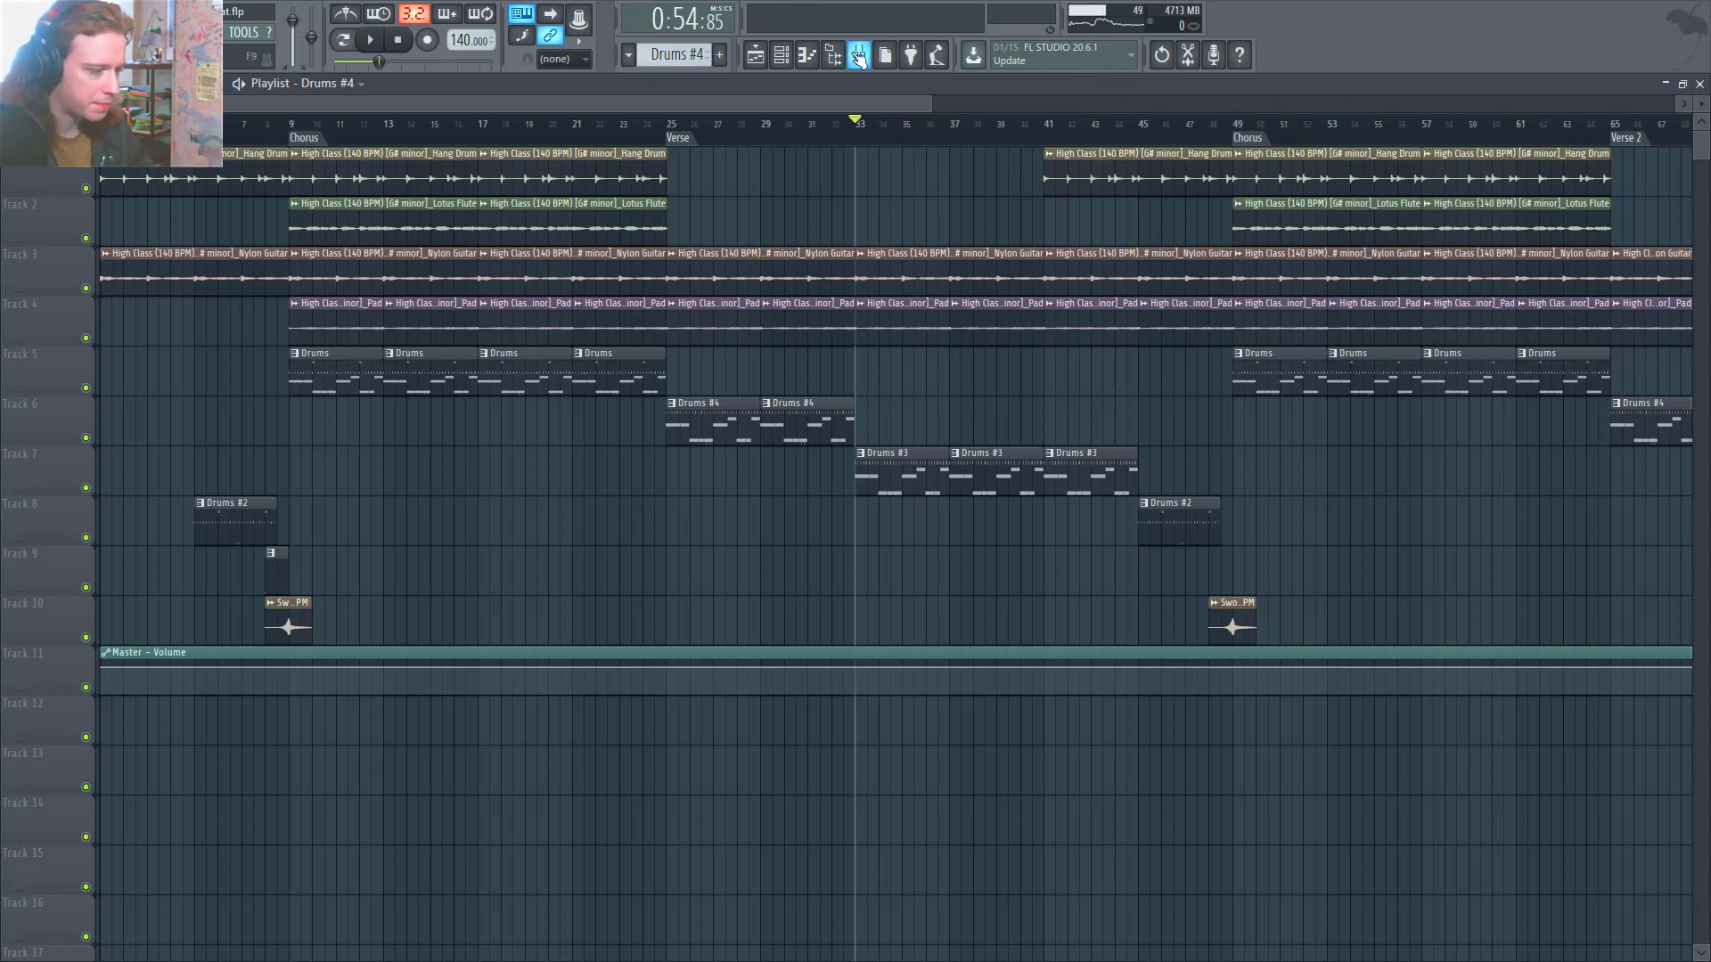
drag(142, 252, 267, 283)
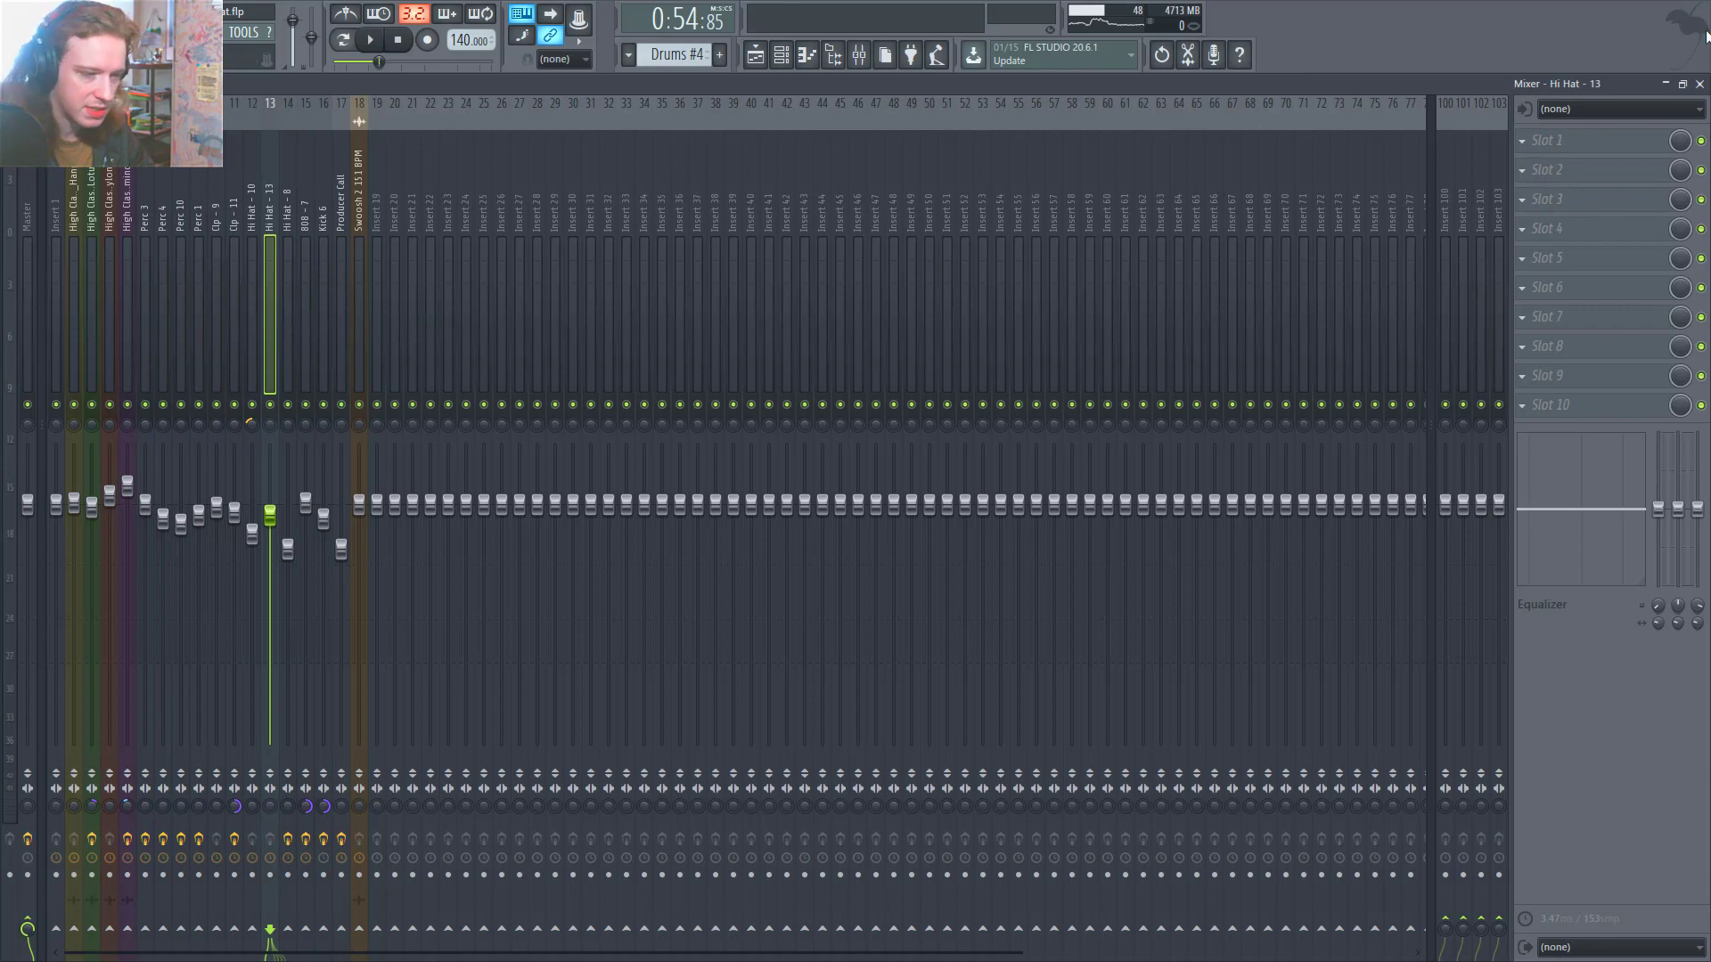
click(1699, 82)
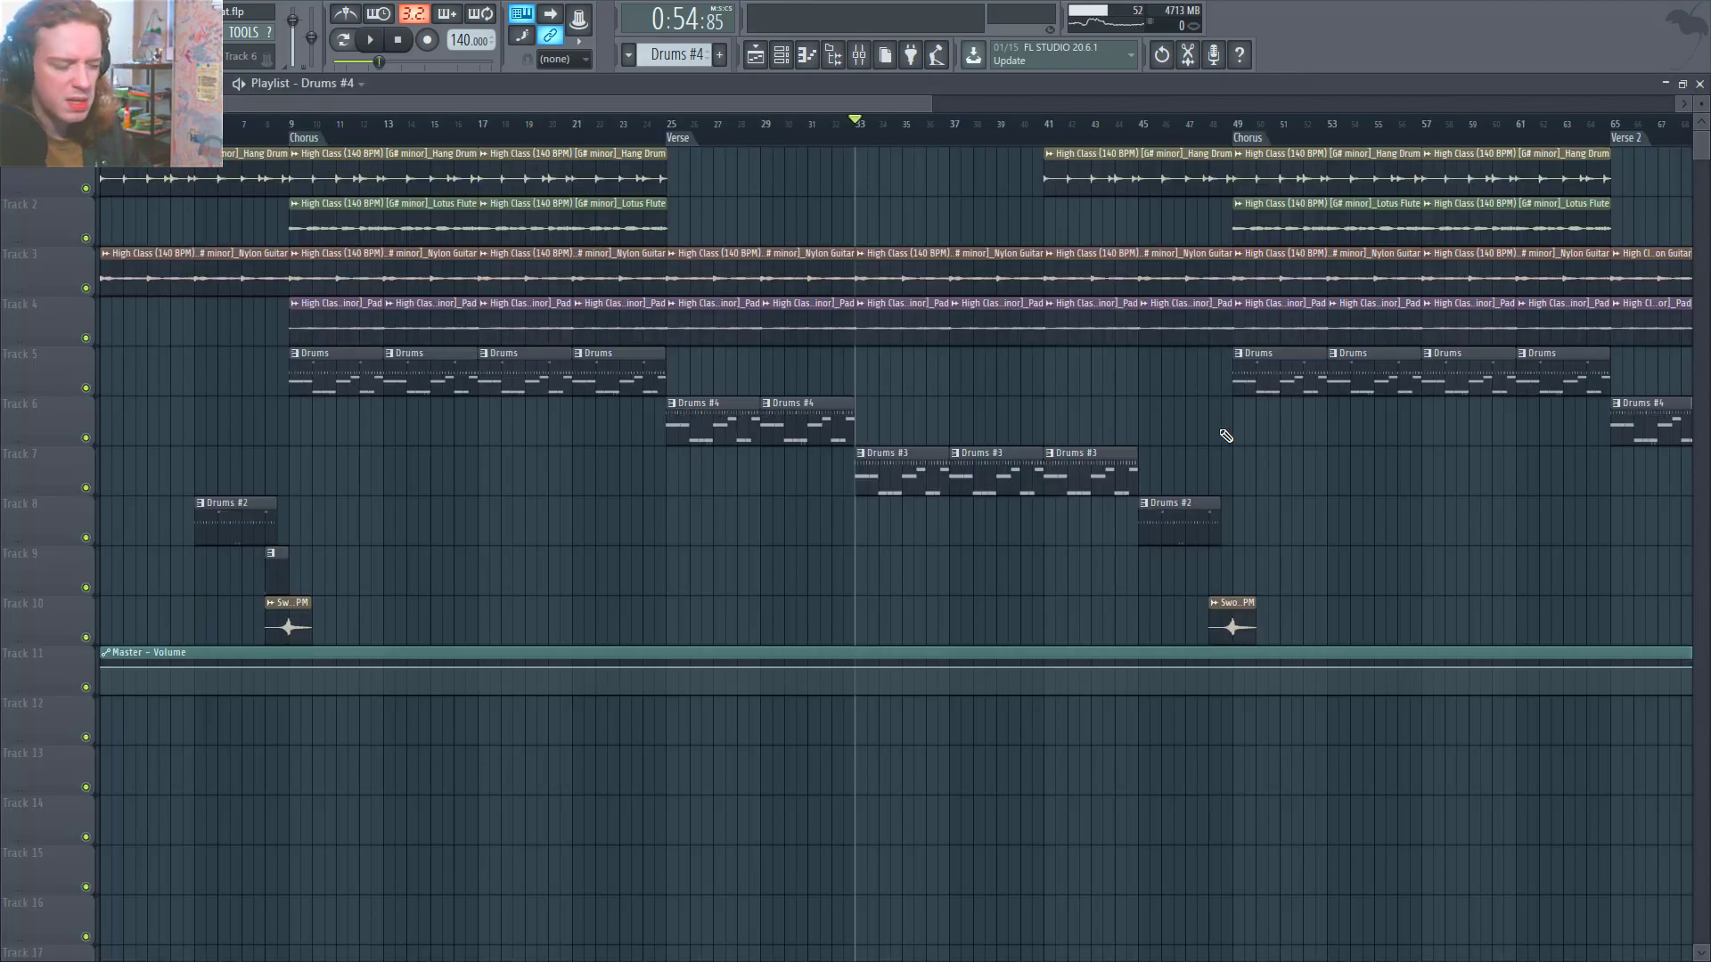
Play the arrangement from bar 33 to hear the Drums #3 section of the verse.
key(space)
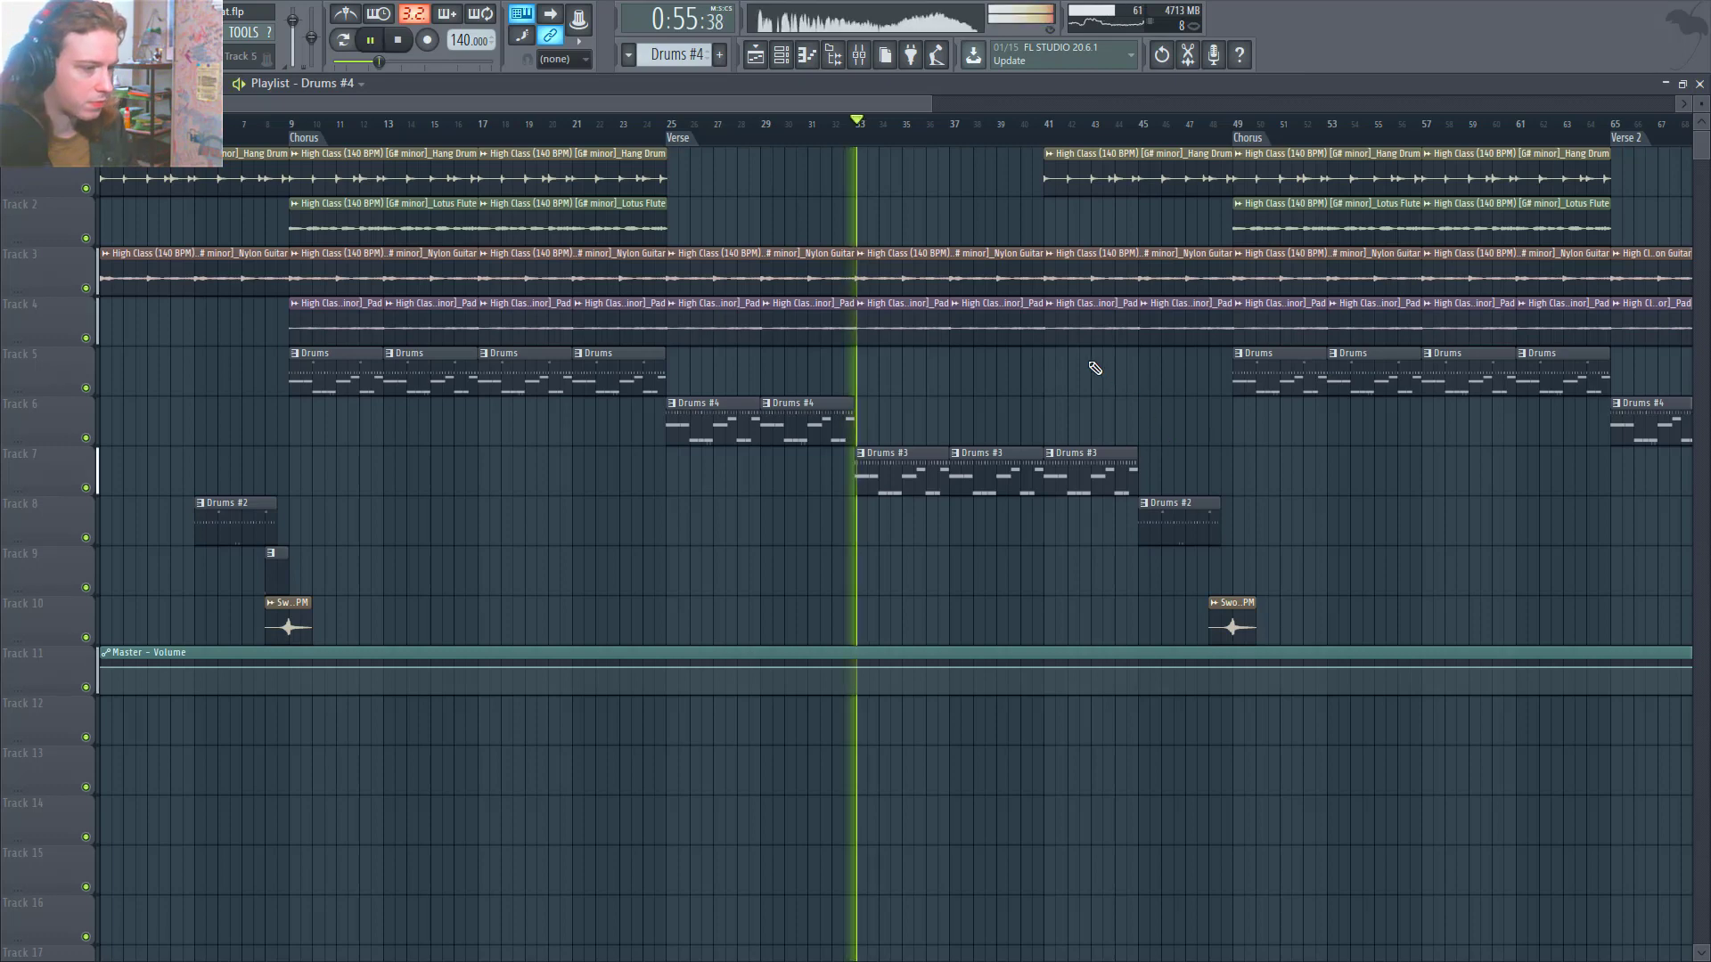
scroll(989, 408, up, 1)
scroll(989, 408, up, 1)
scroll(988, 392, down, 2)
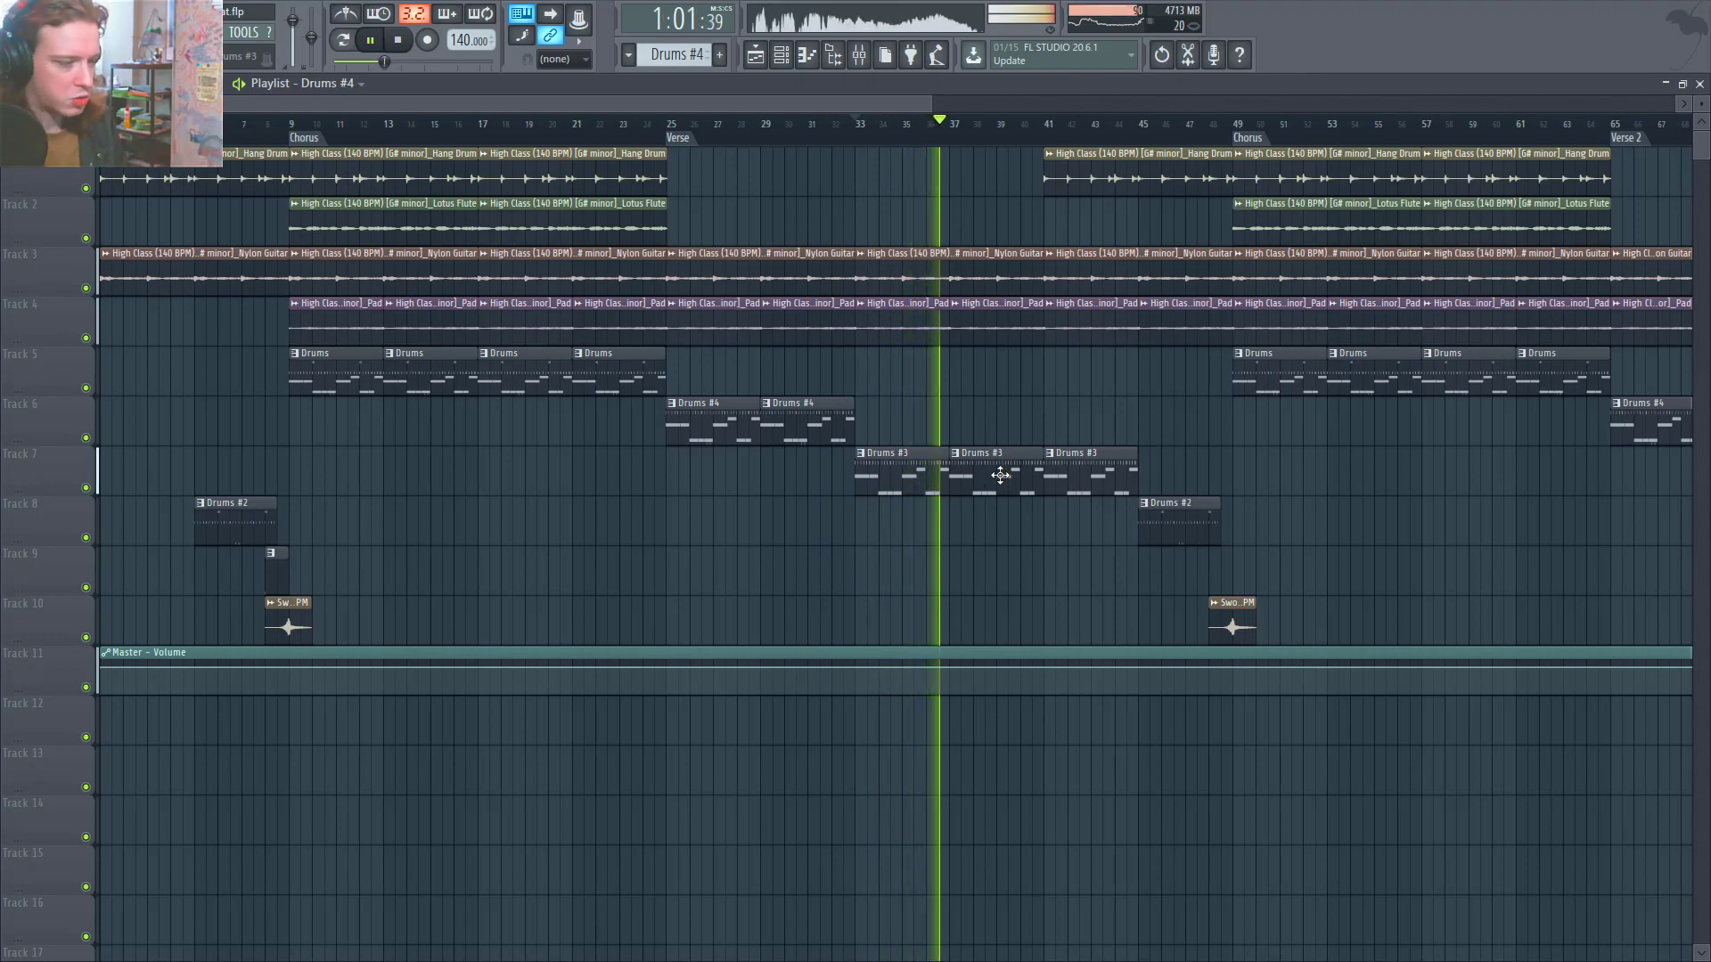
Follow the playback through the remaining Drums #3 clips of the first verse and stop it.
scroll(909, 454, down, 1)
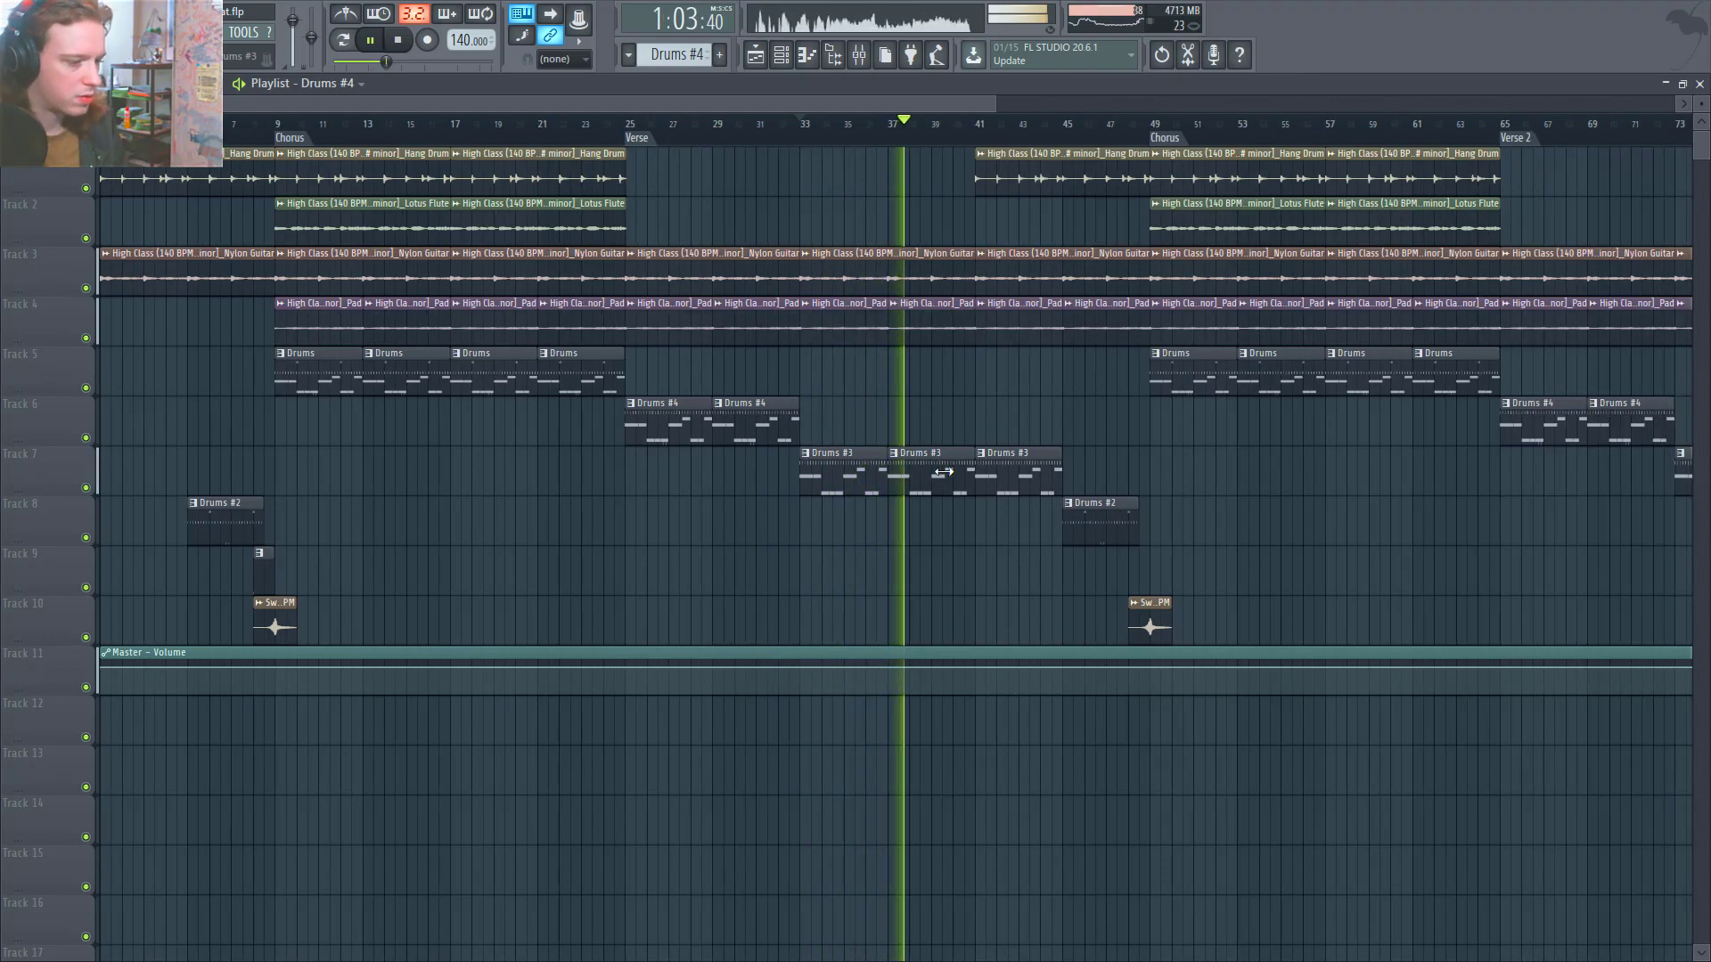
scroll(856, 446, down, 1)
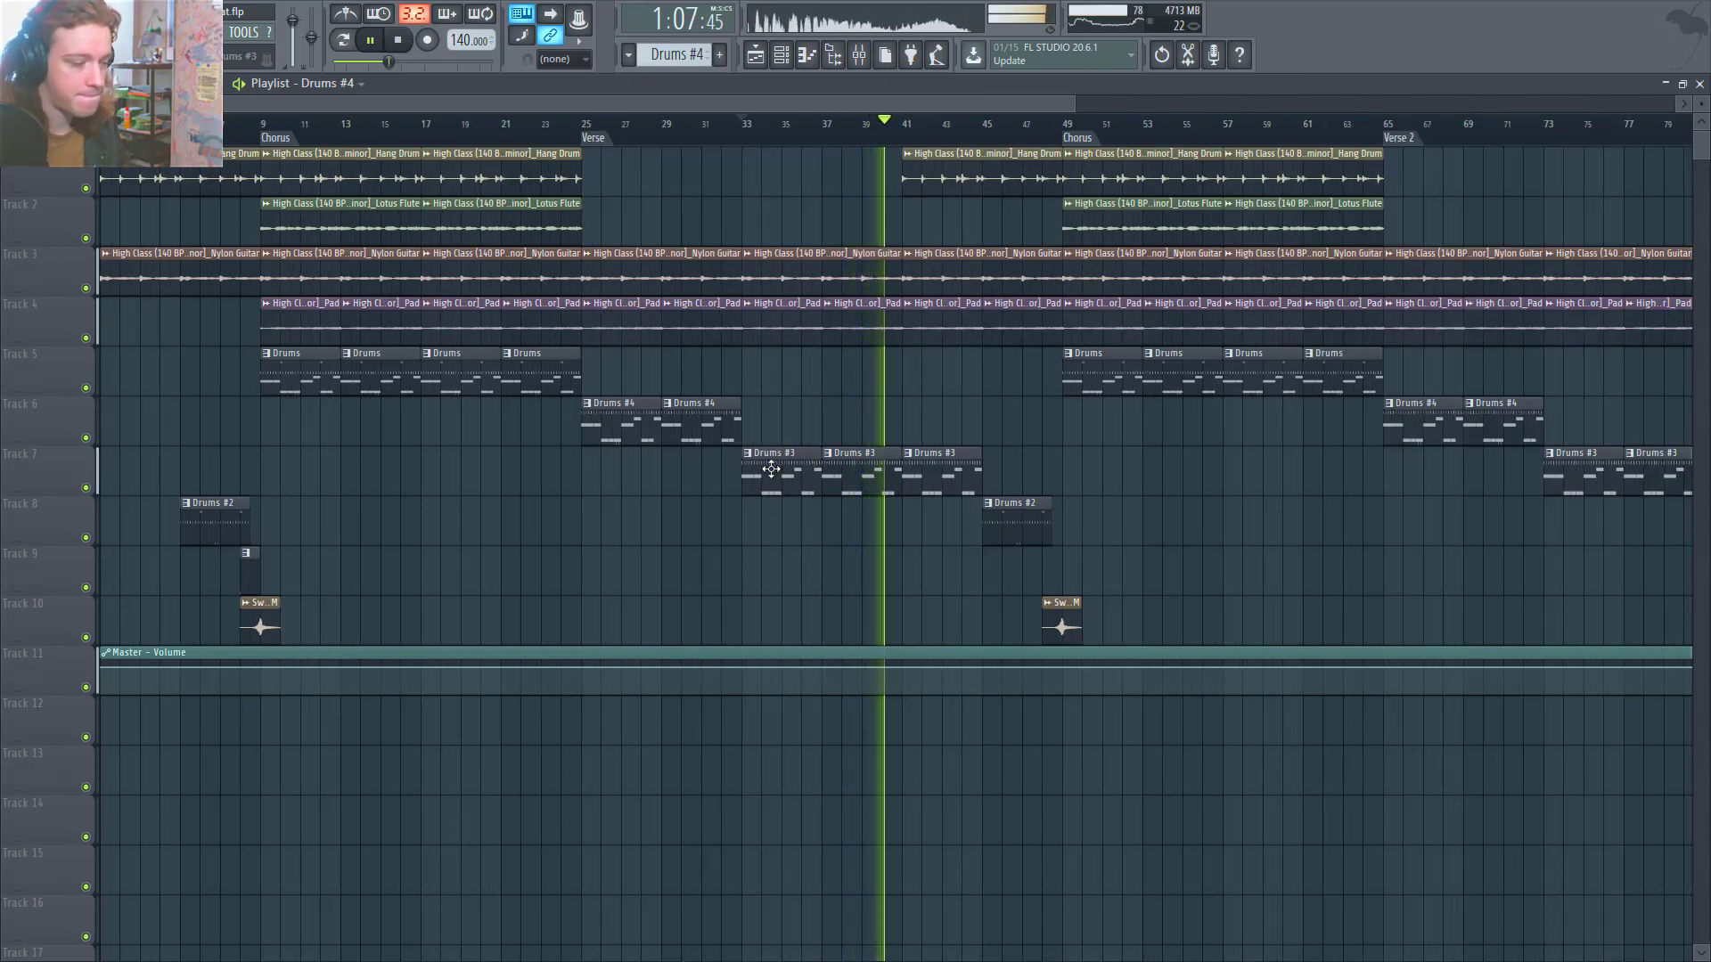
scroll(818, 464, down, 2)
scroll(635, 463, up, 1)
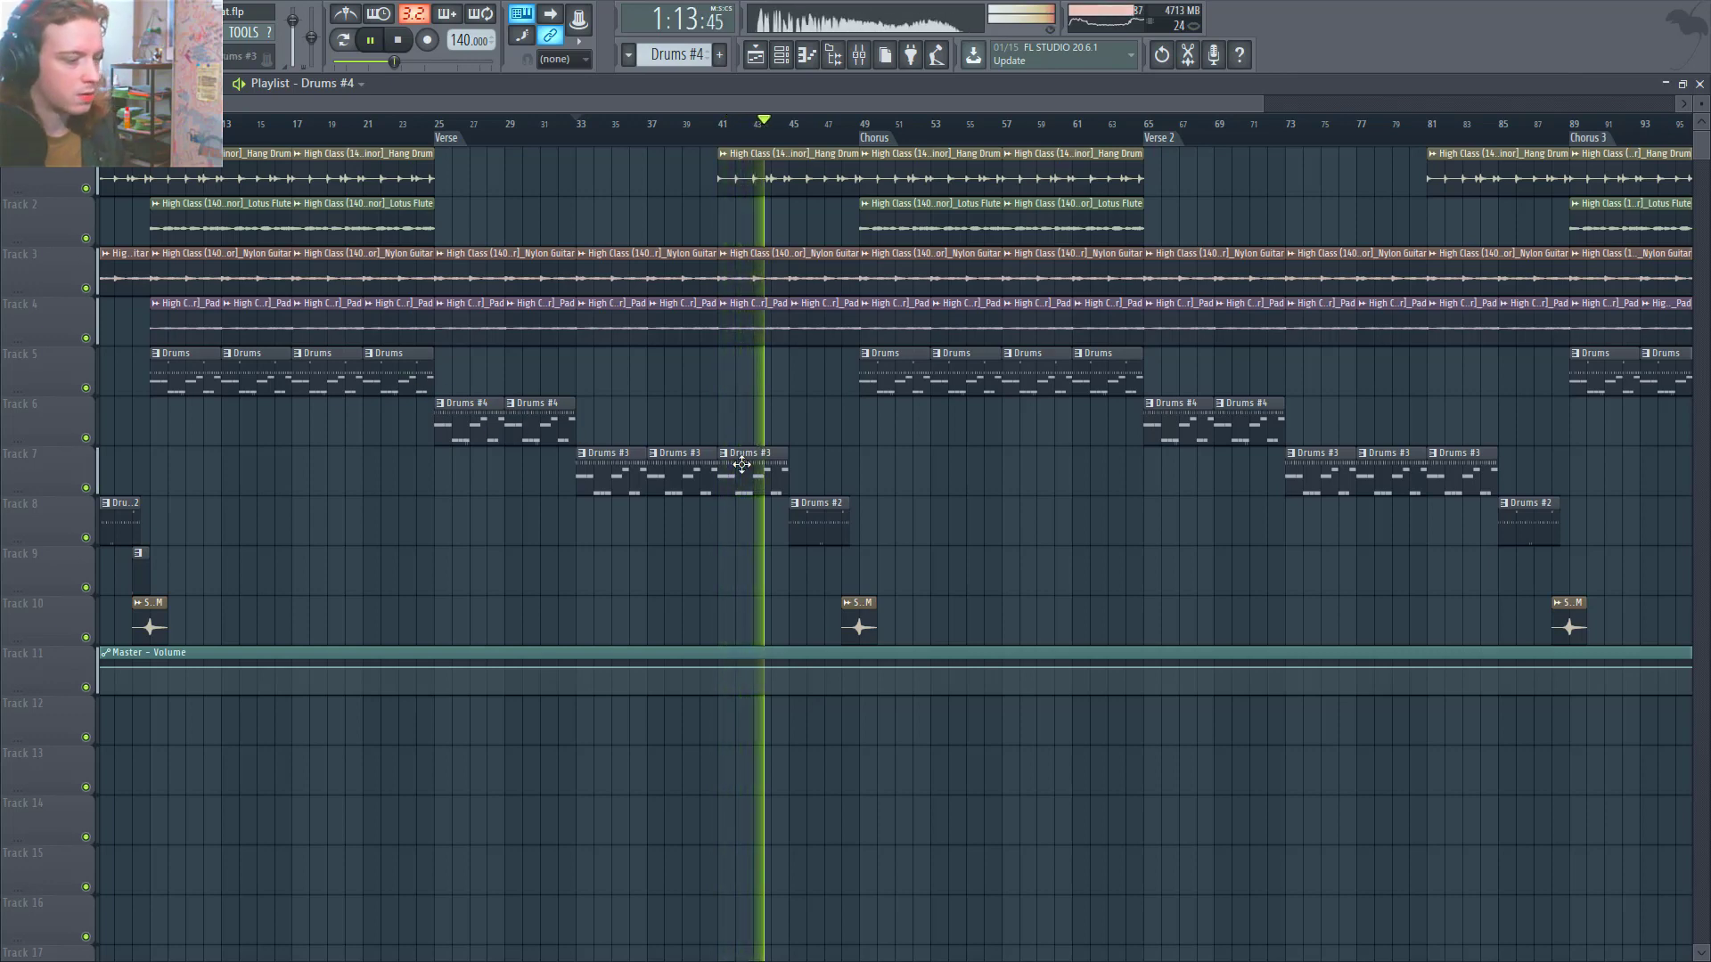
key(space)
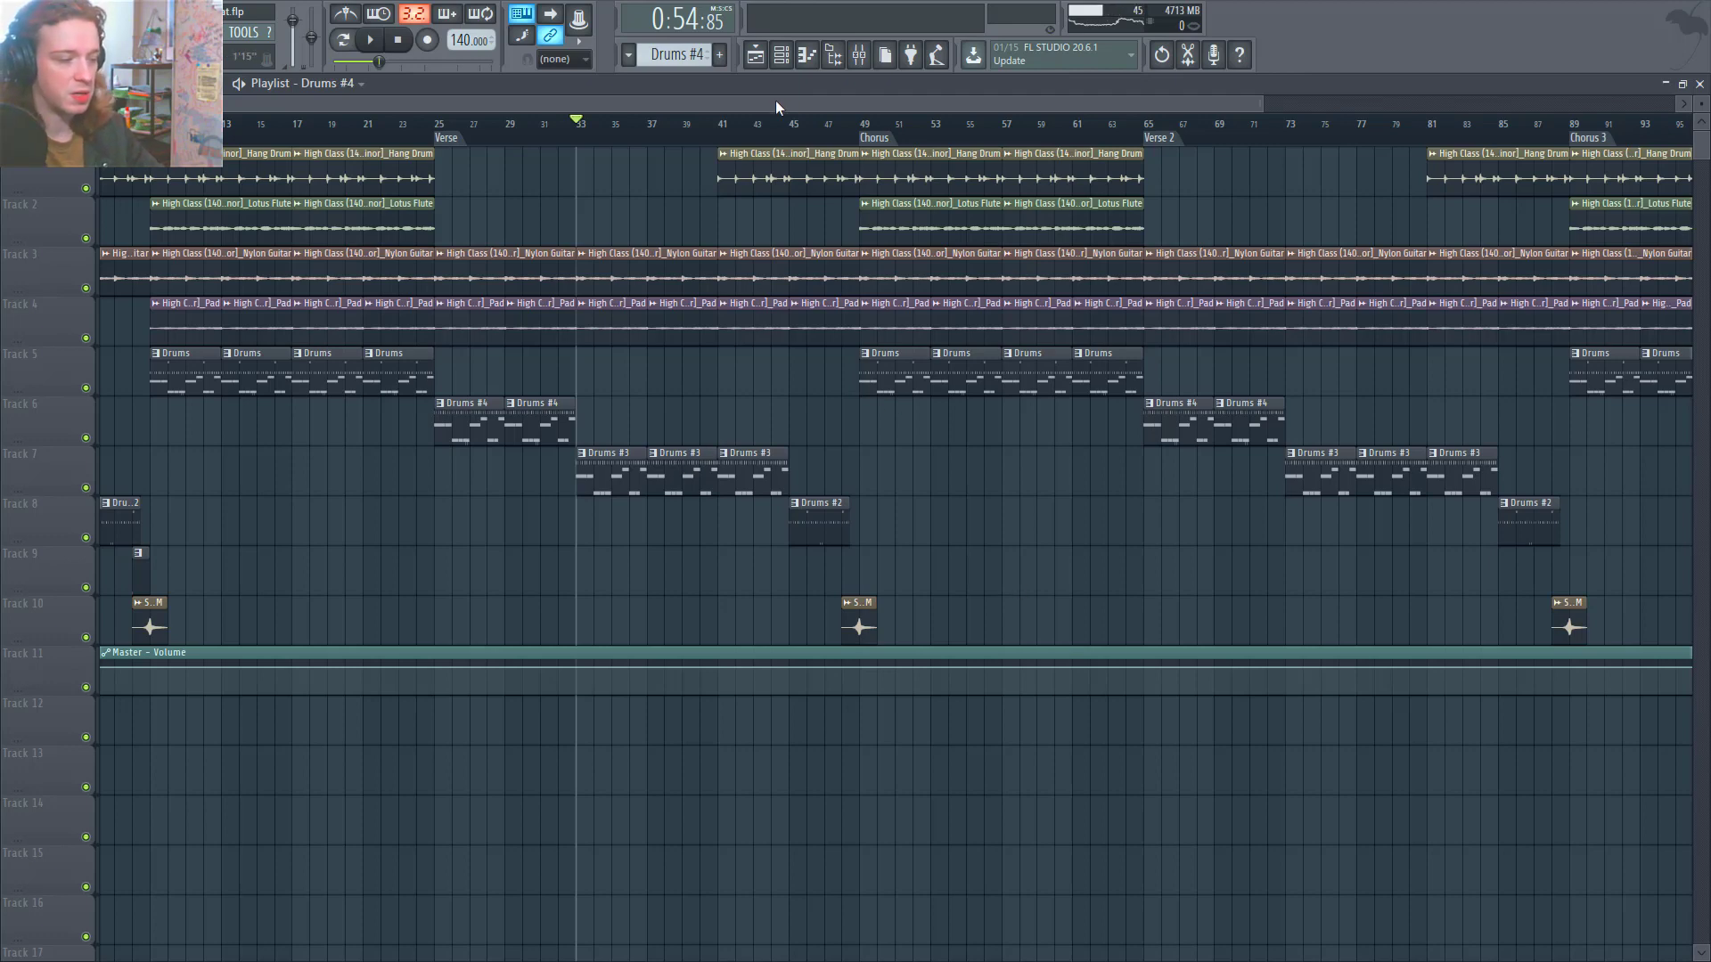
Play the song from bar 45 to hear the Drums #2 transition, and stop it.
click(793, 123)
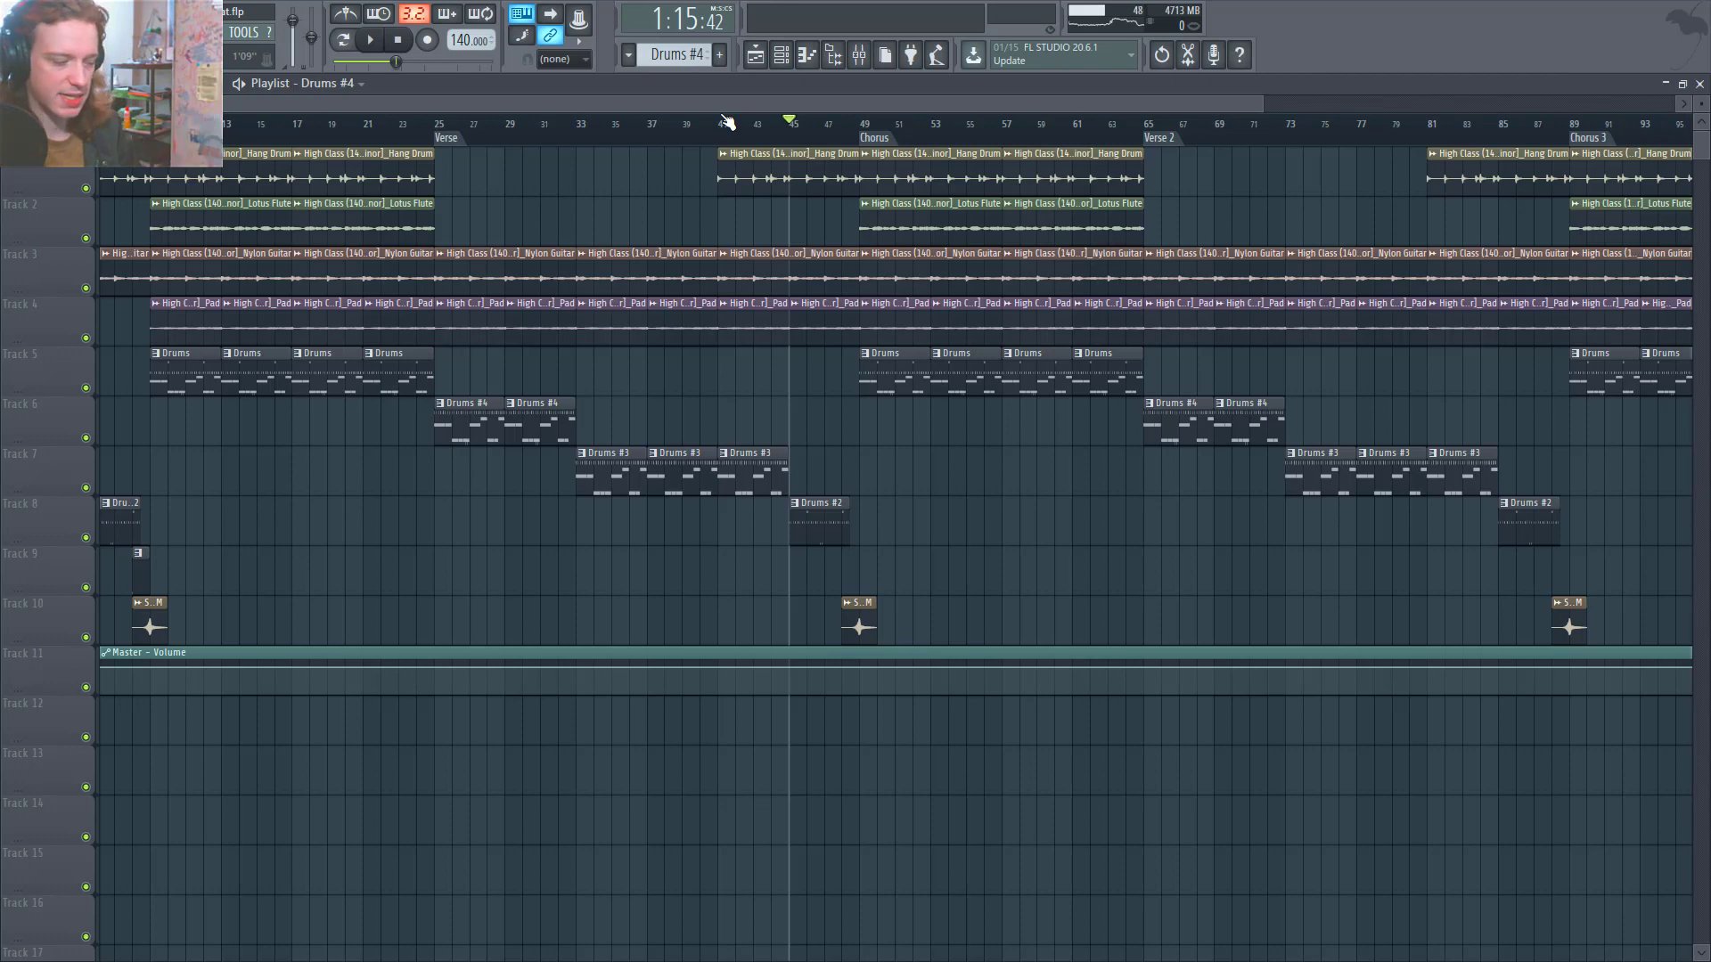
key(space)
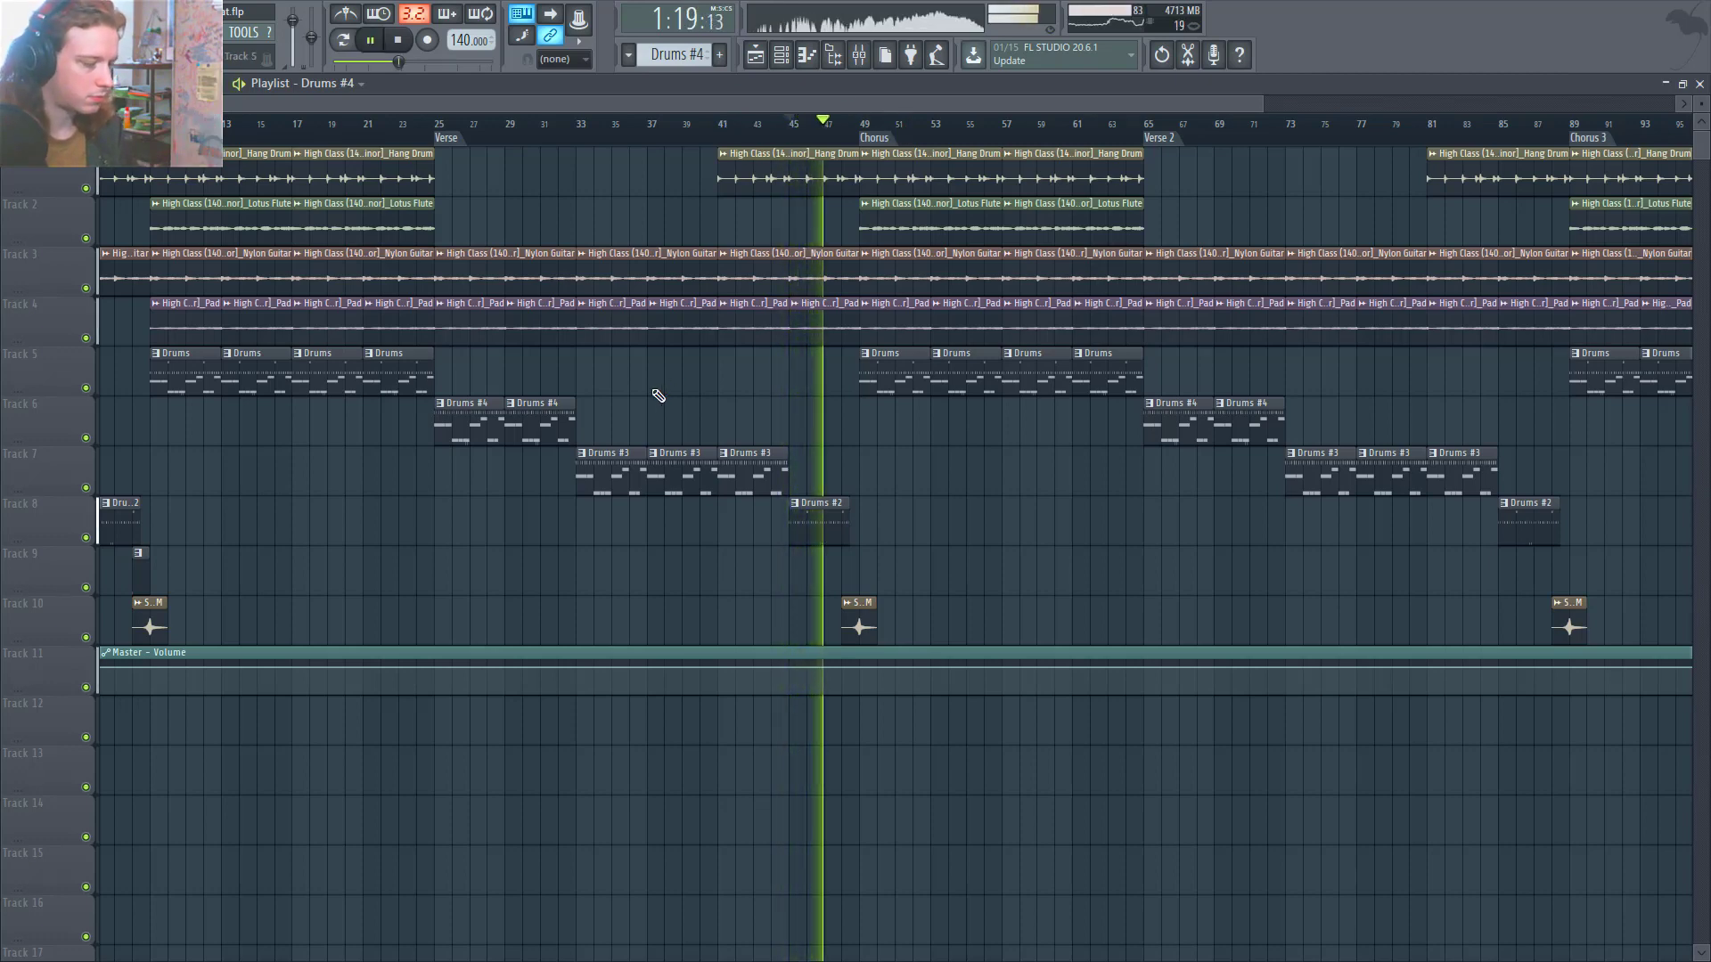
scroll(667, 368, down, 1)
key(space)
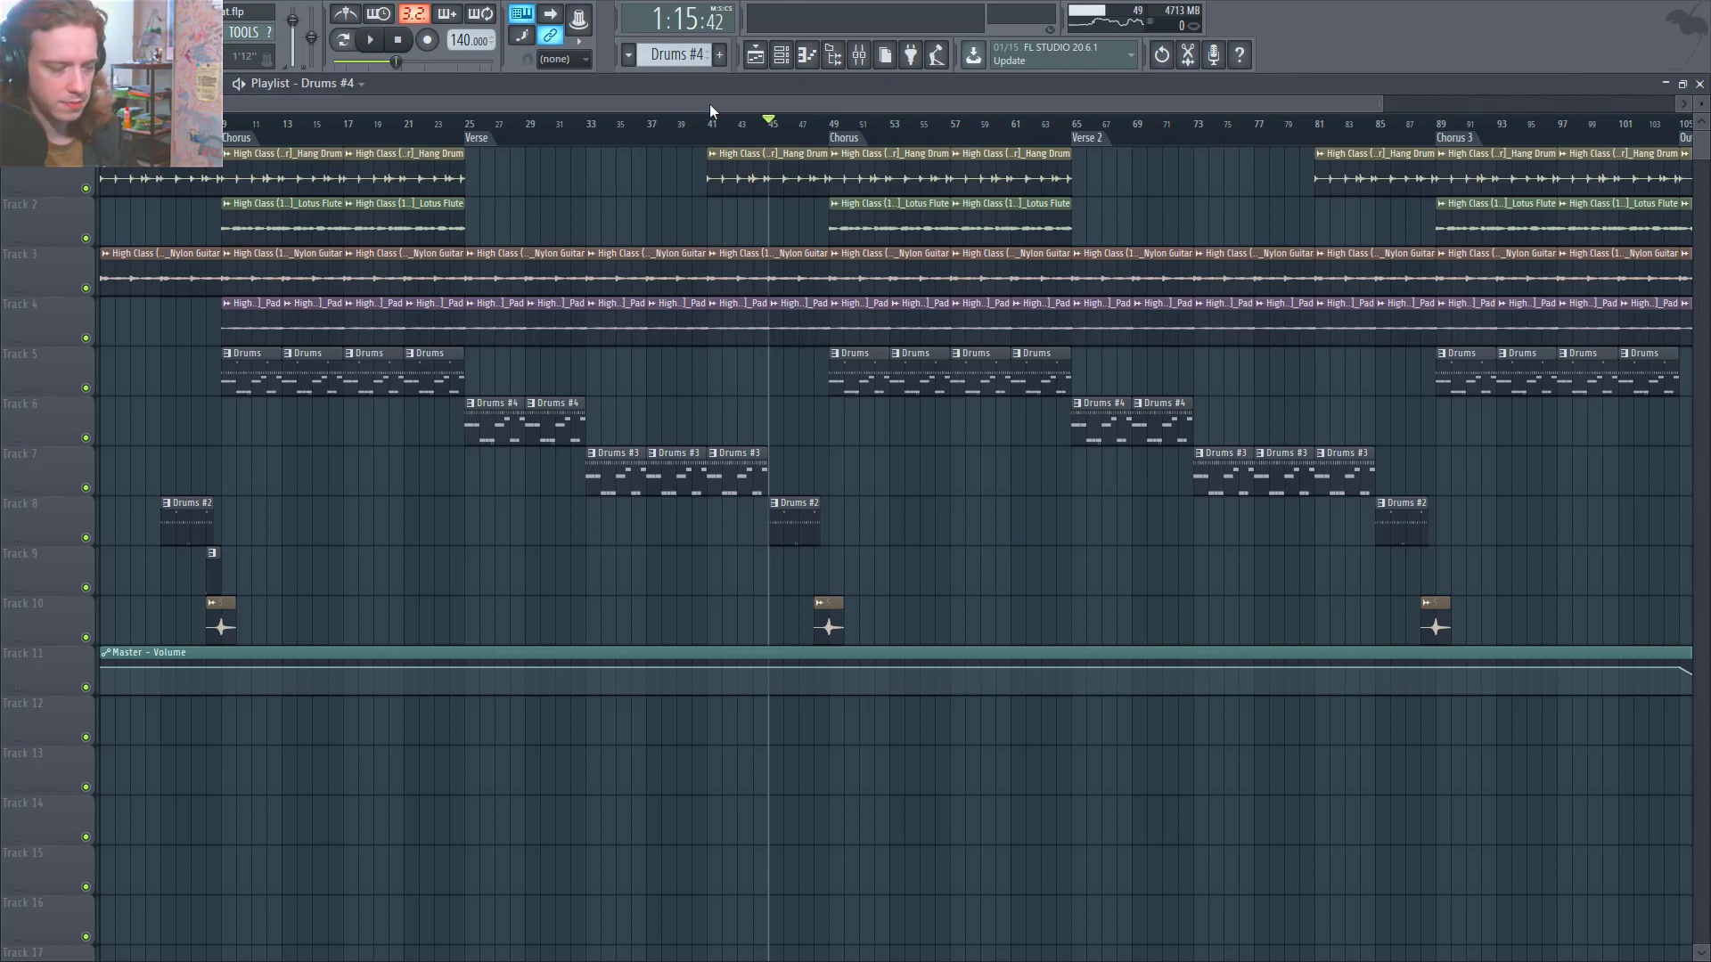
Replay from bar 45, following the Drums #2 clip and the swoosh sample into the chorus at bar 49.
key(space)
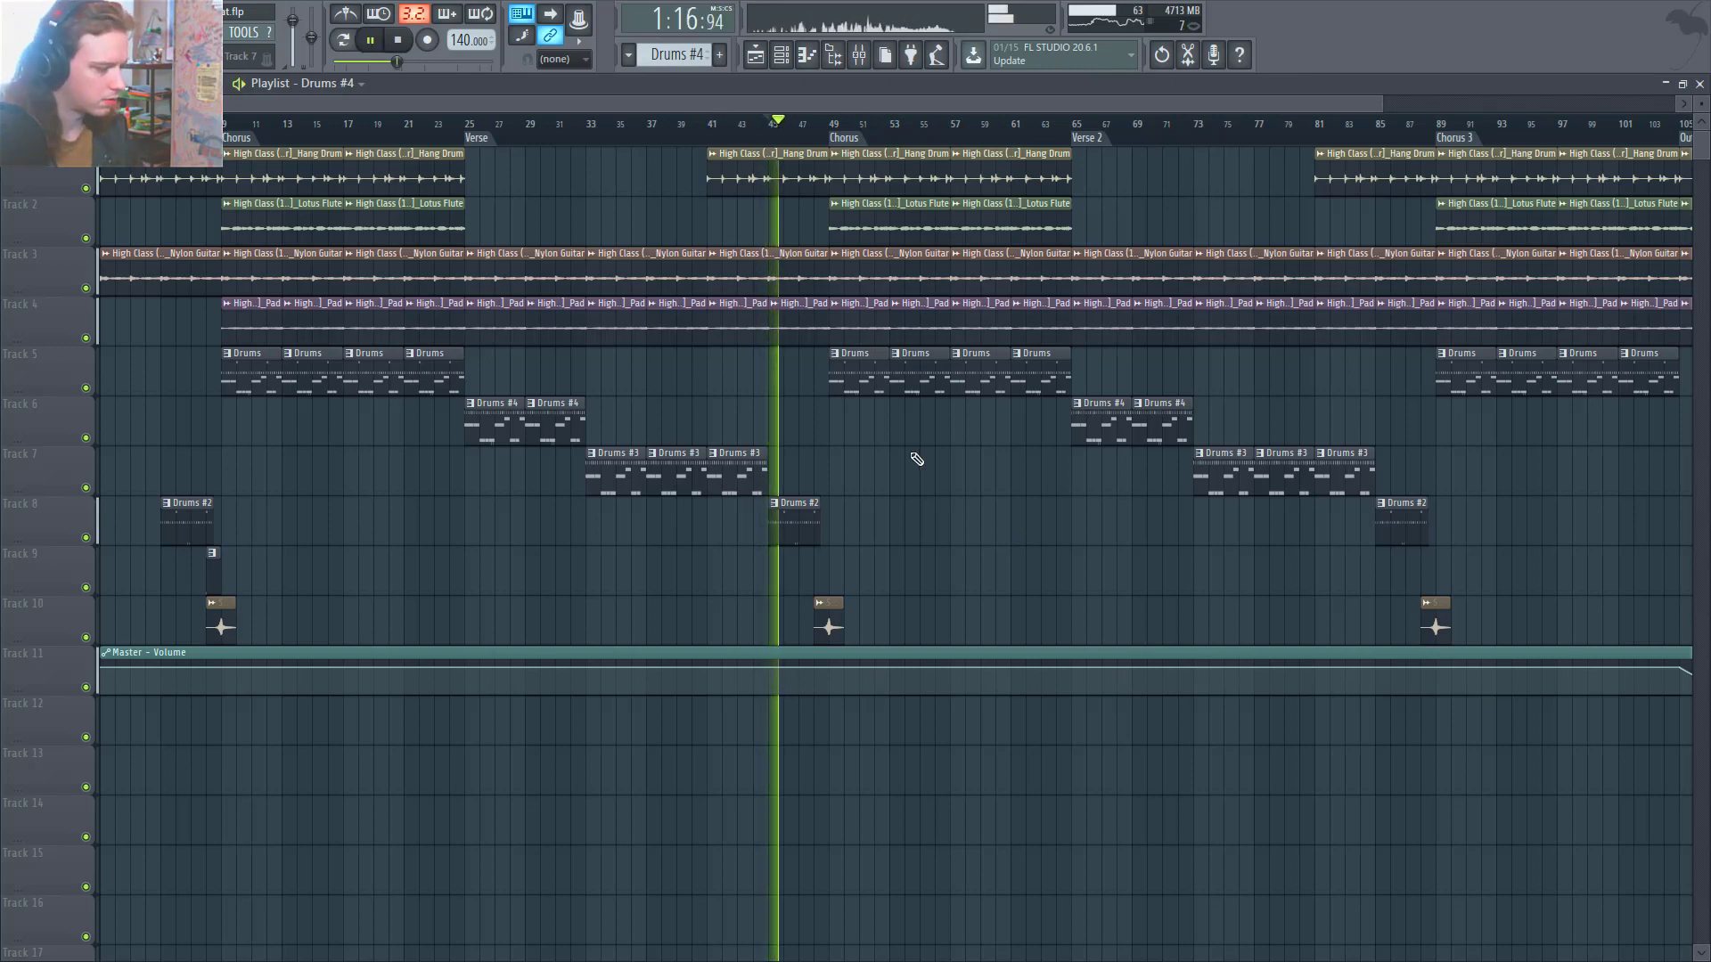
scroll(764, 552, up, 3)
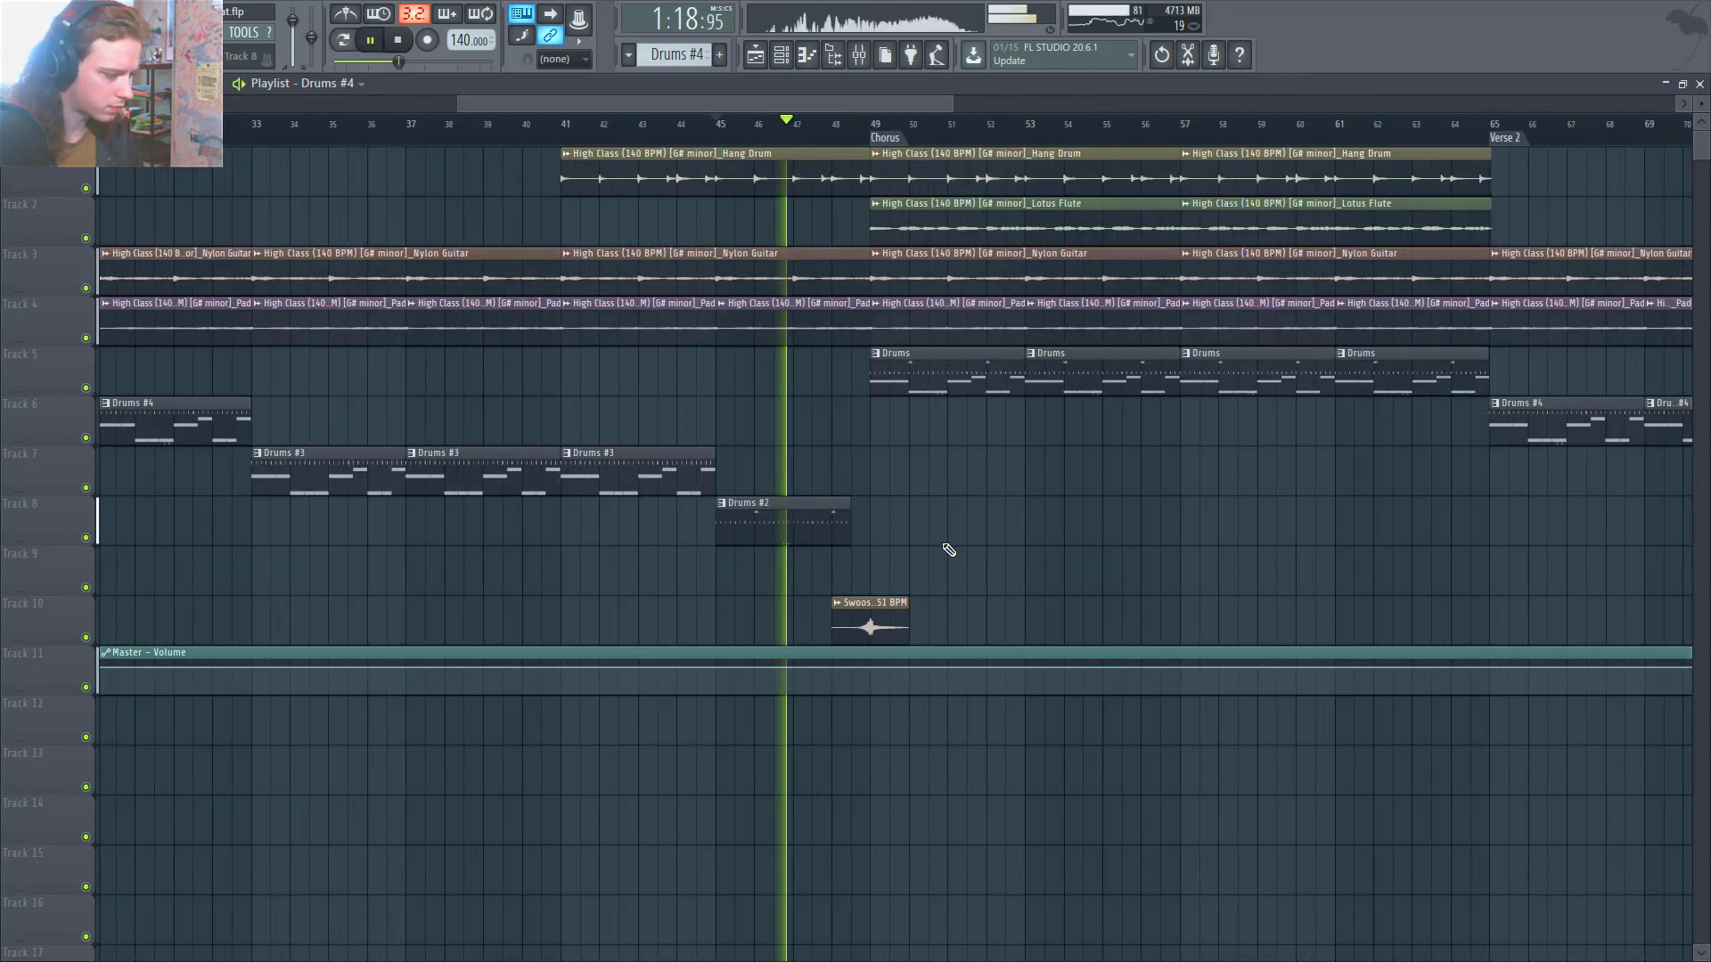
scroll(948, 550, down, 3)
scroll(955, 535, down, 2)
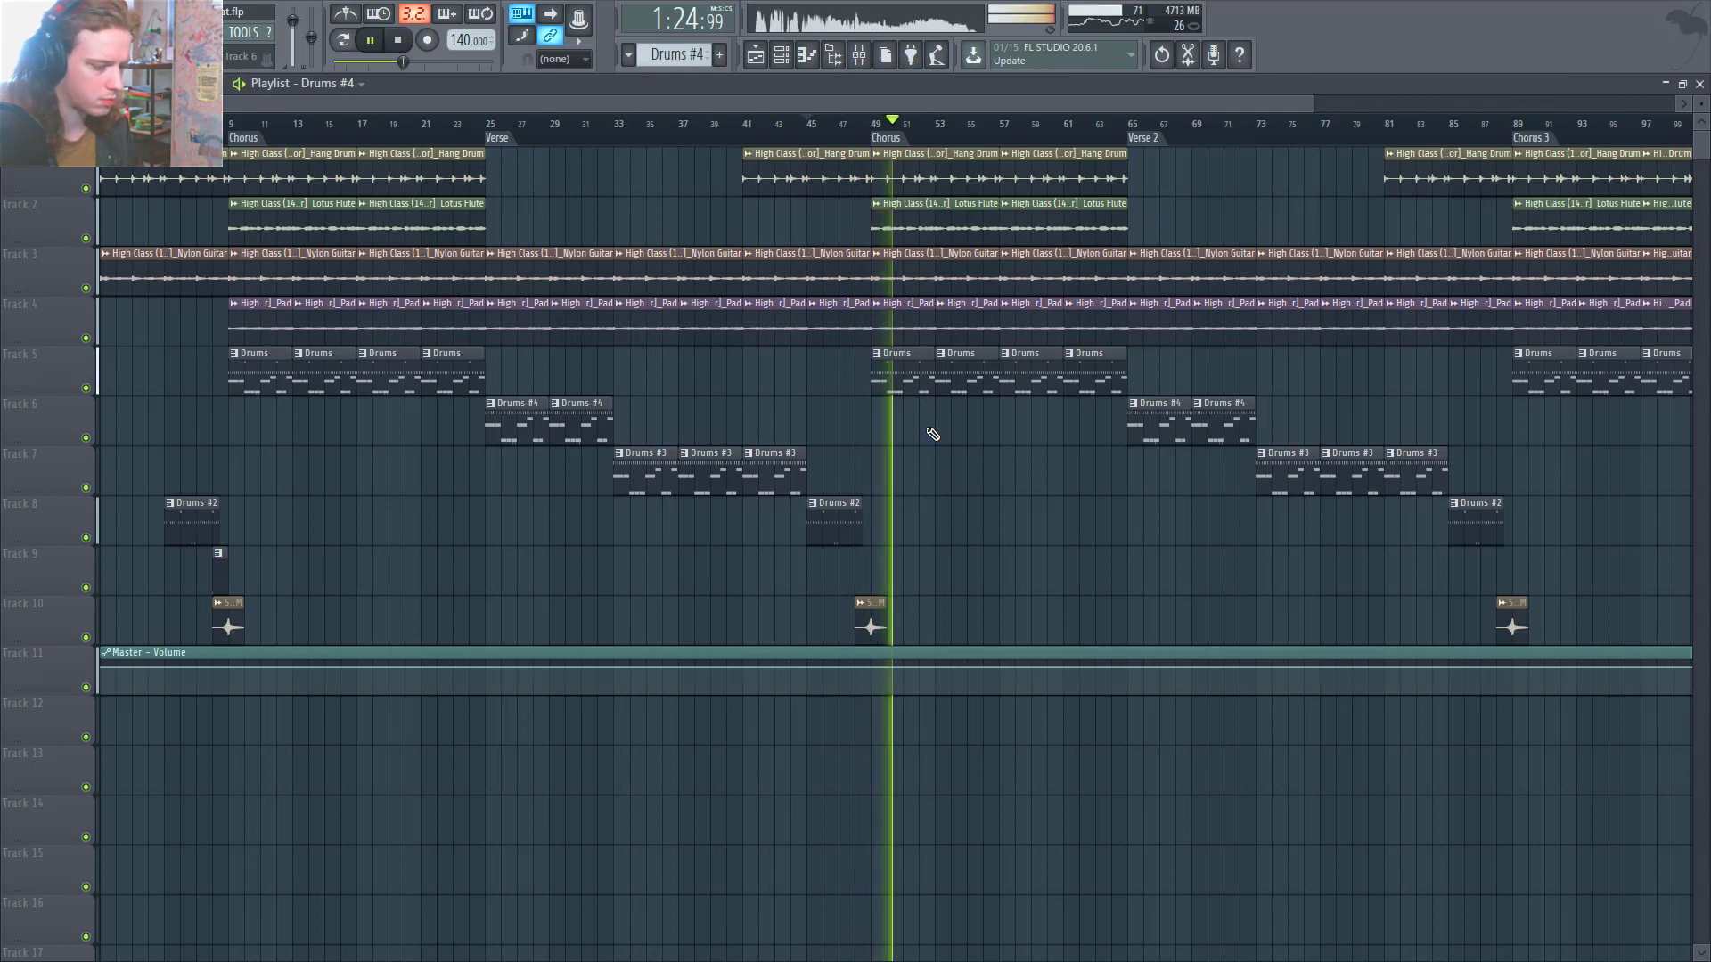
key(space)
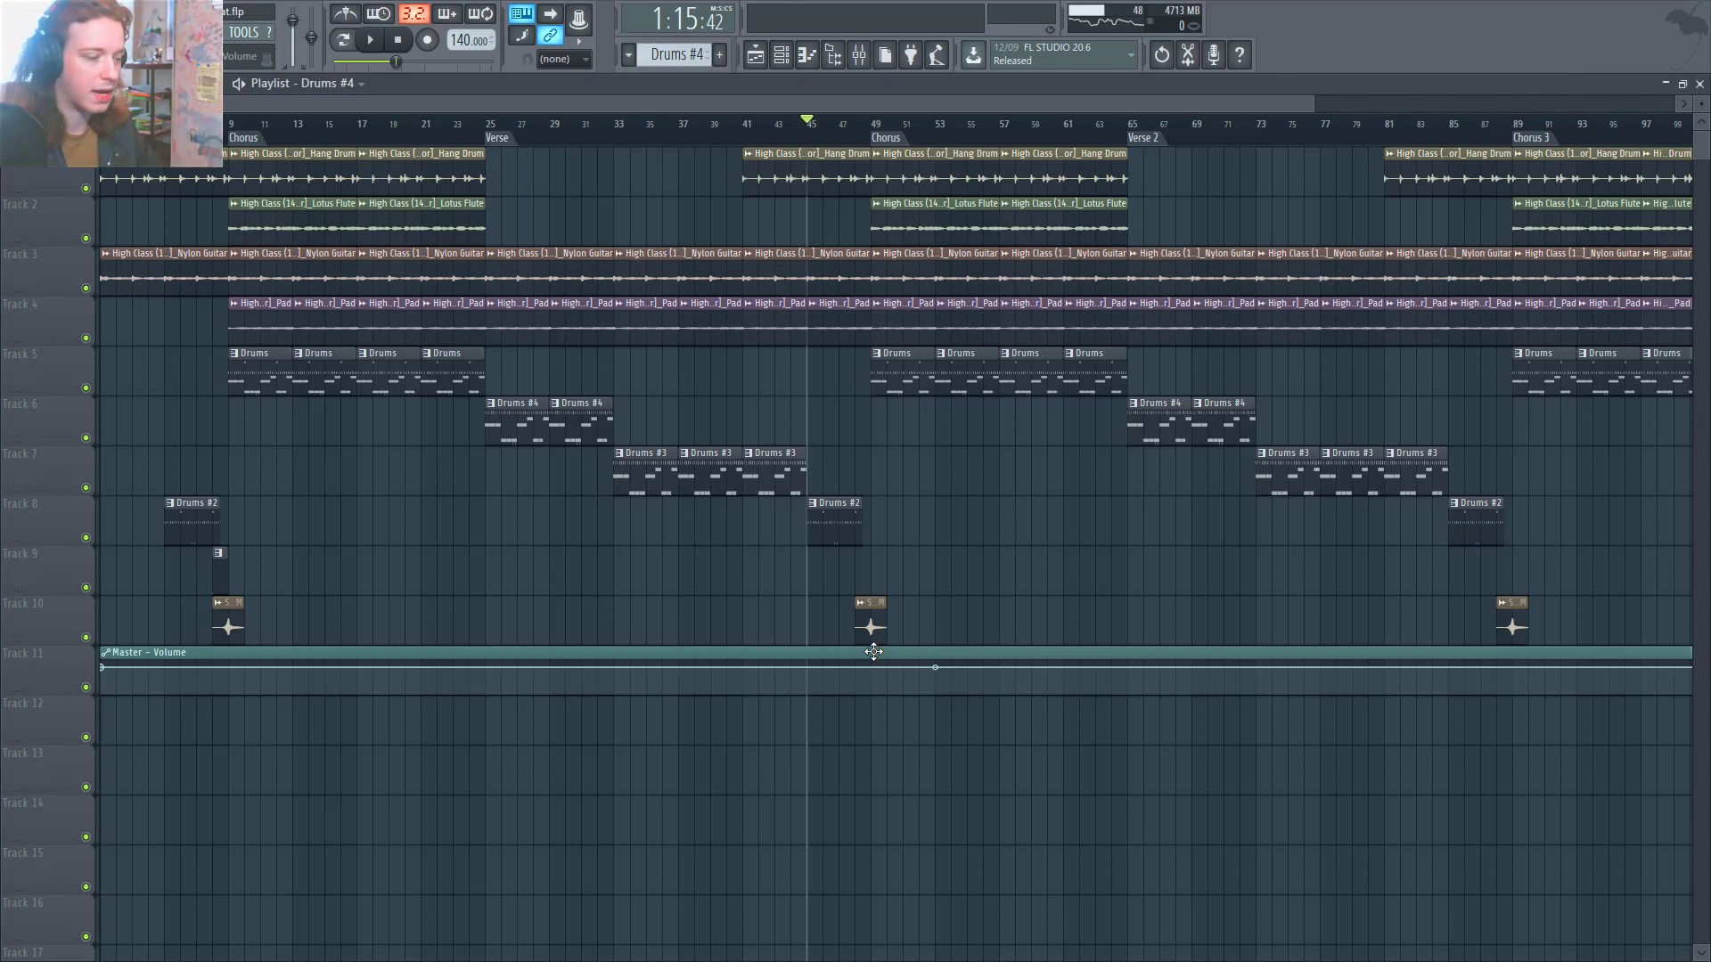
Check the Mixer briefly and box-select the melody clips from Verse 2 to the Outro in the Playlist.
click(859, 55)
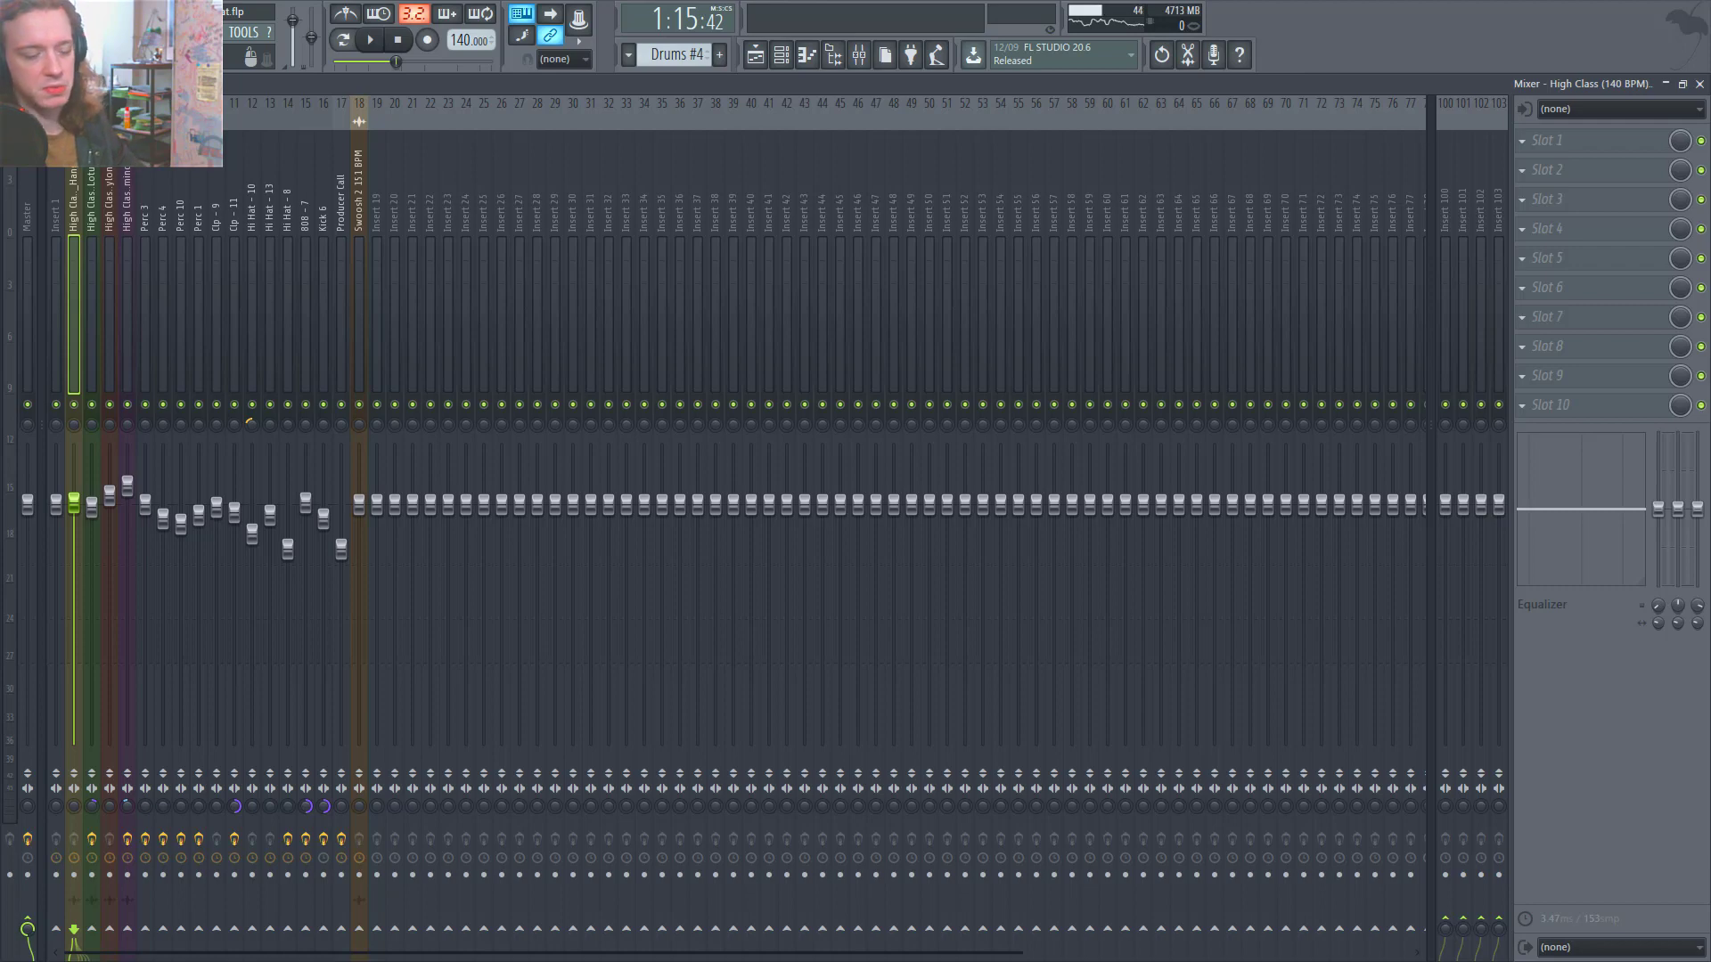
key(F5)
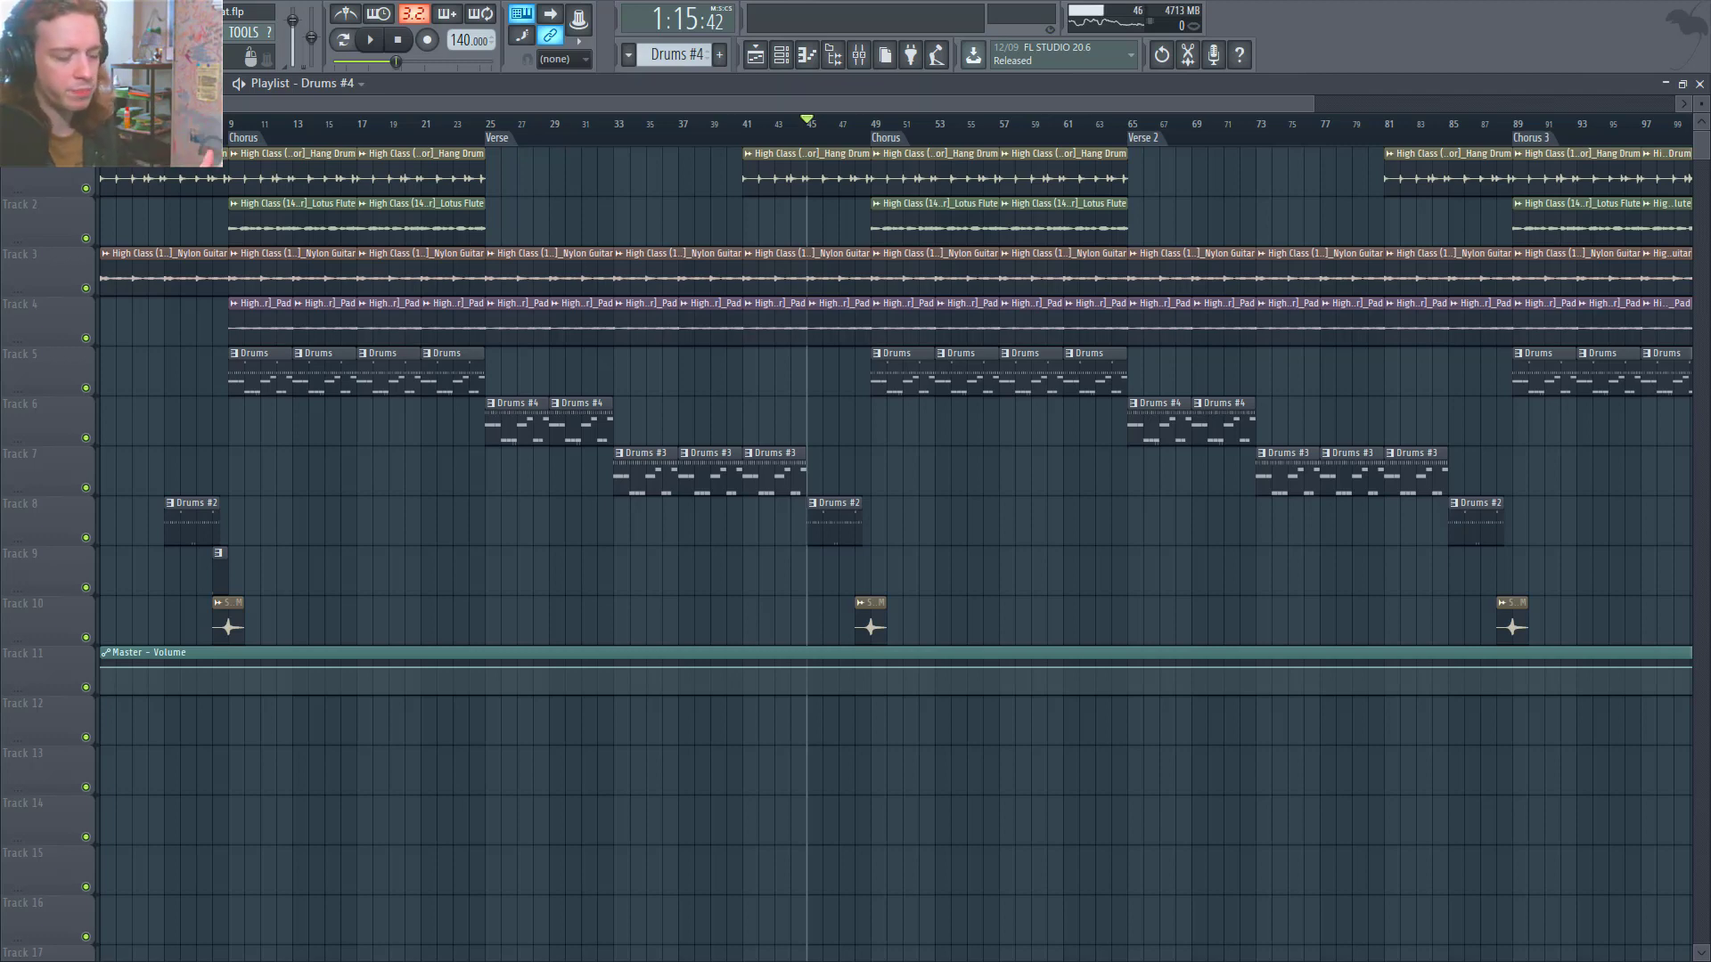
scroll(1173, 191, down, 2)
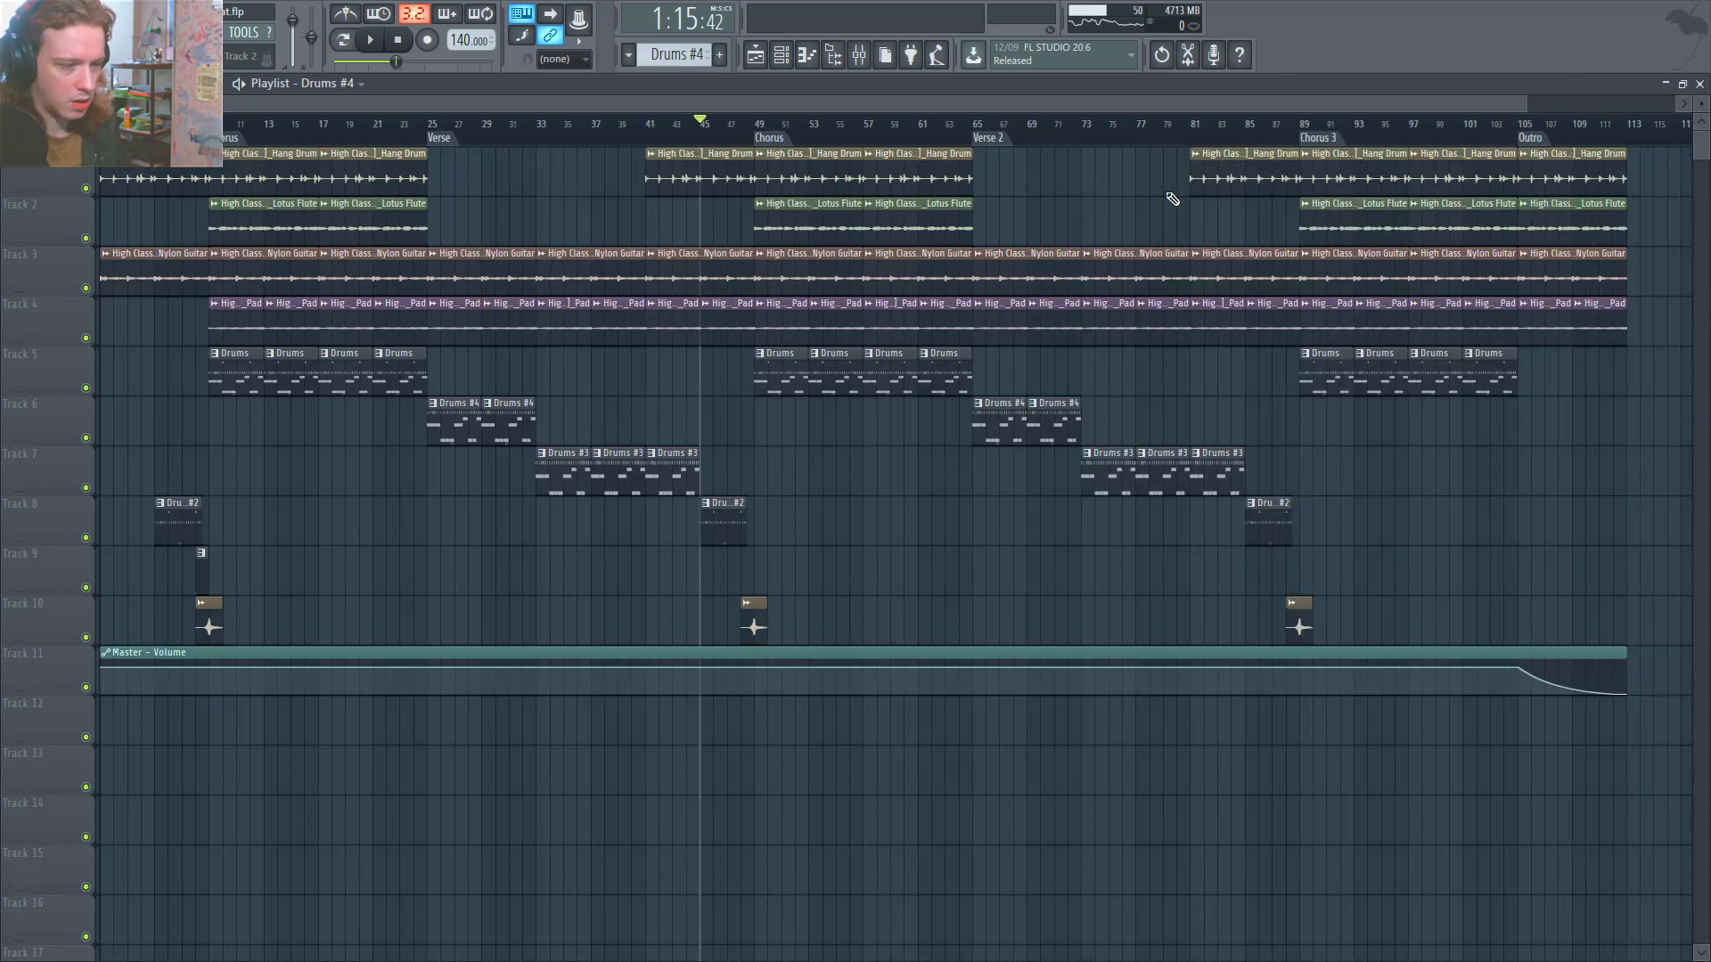
drag(1023, 144, 1634, 367)
click(1531, 458)
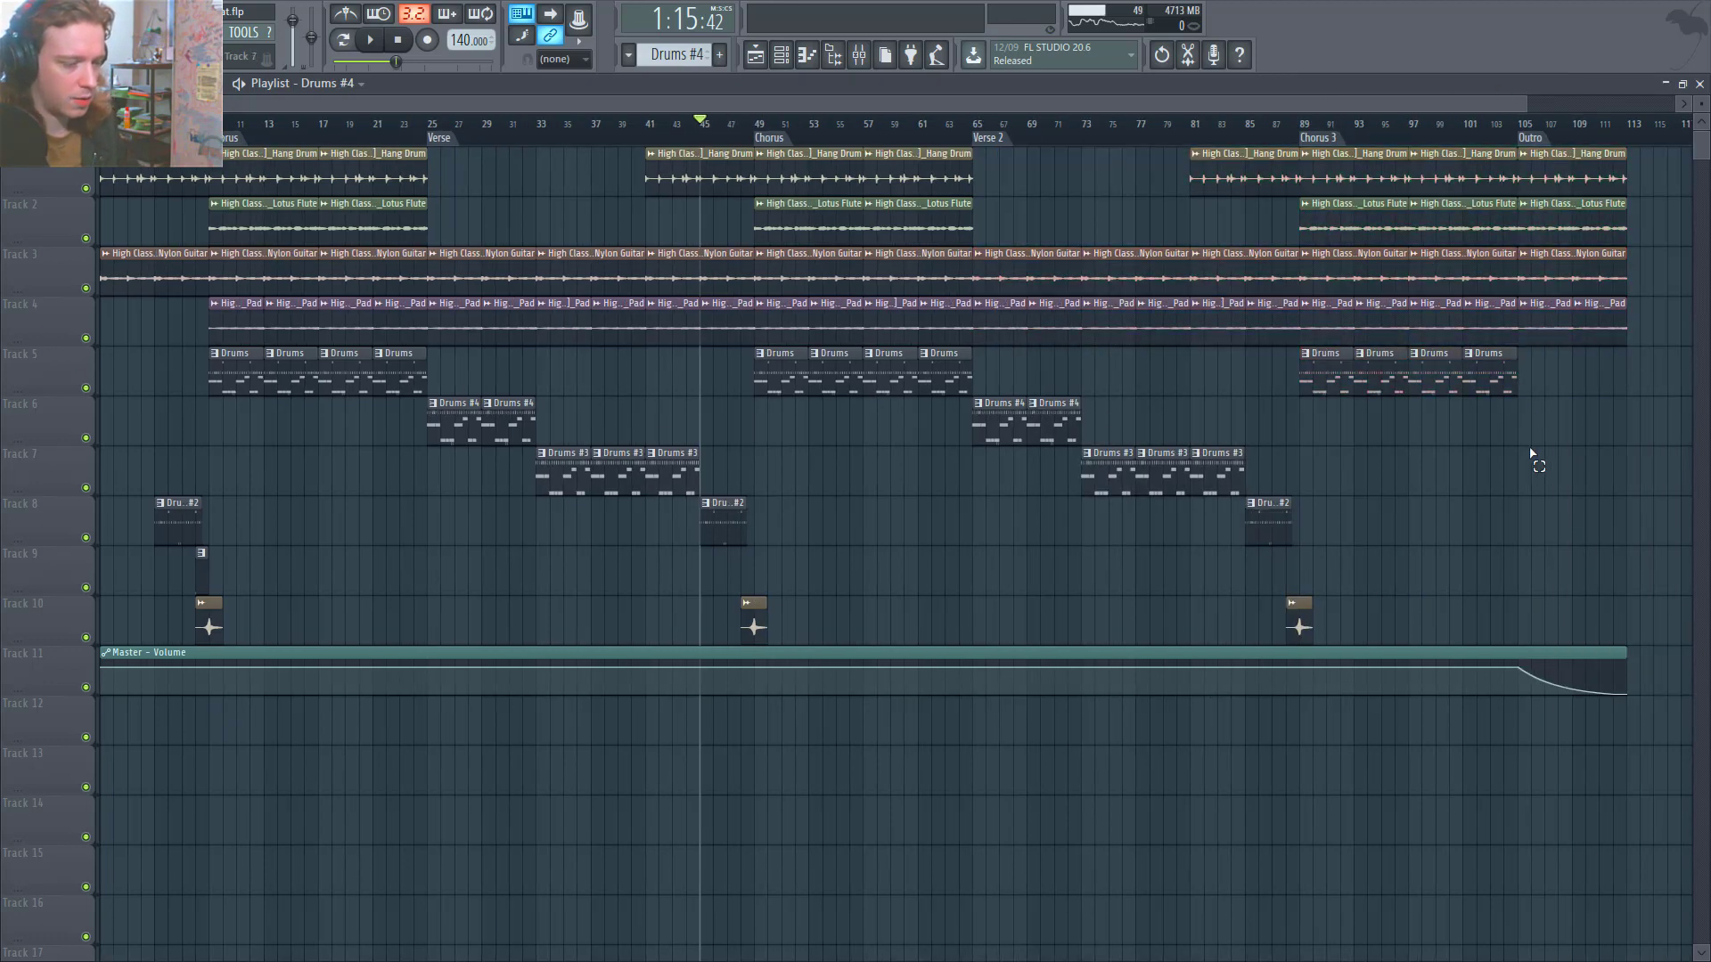
Move the song position to about bar 27 and check the effects on the Mixer inserts from Lotus Flute to Clp - 11.
drag(721, 134, 454, 133)
click(859, 54)
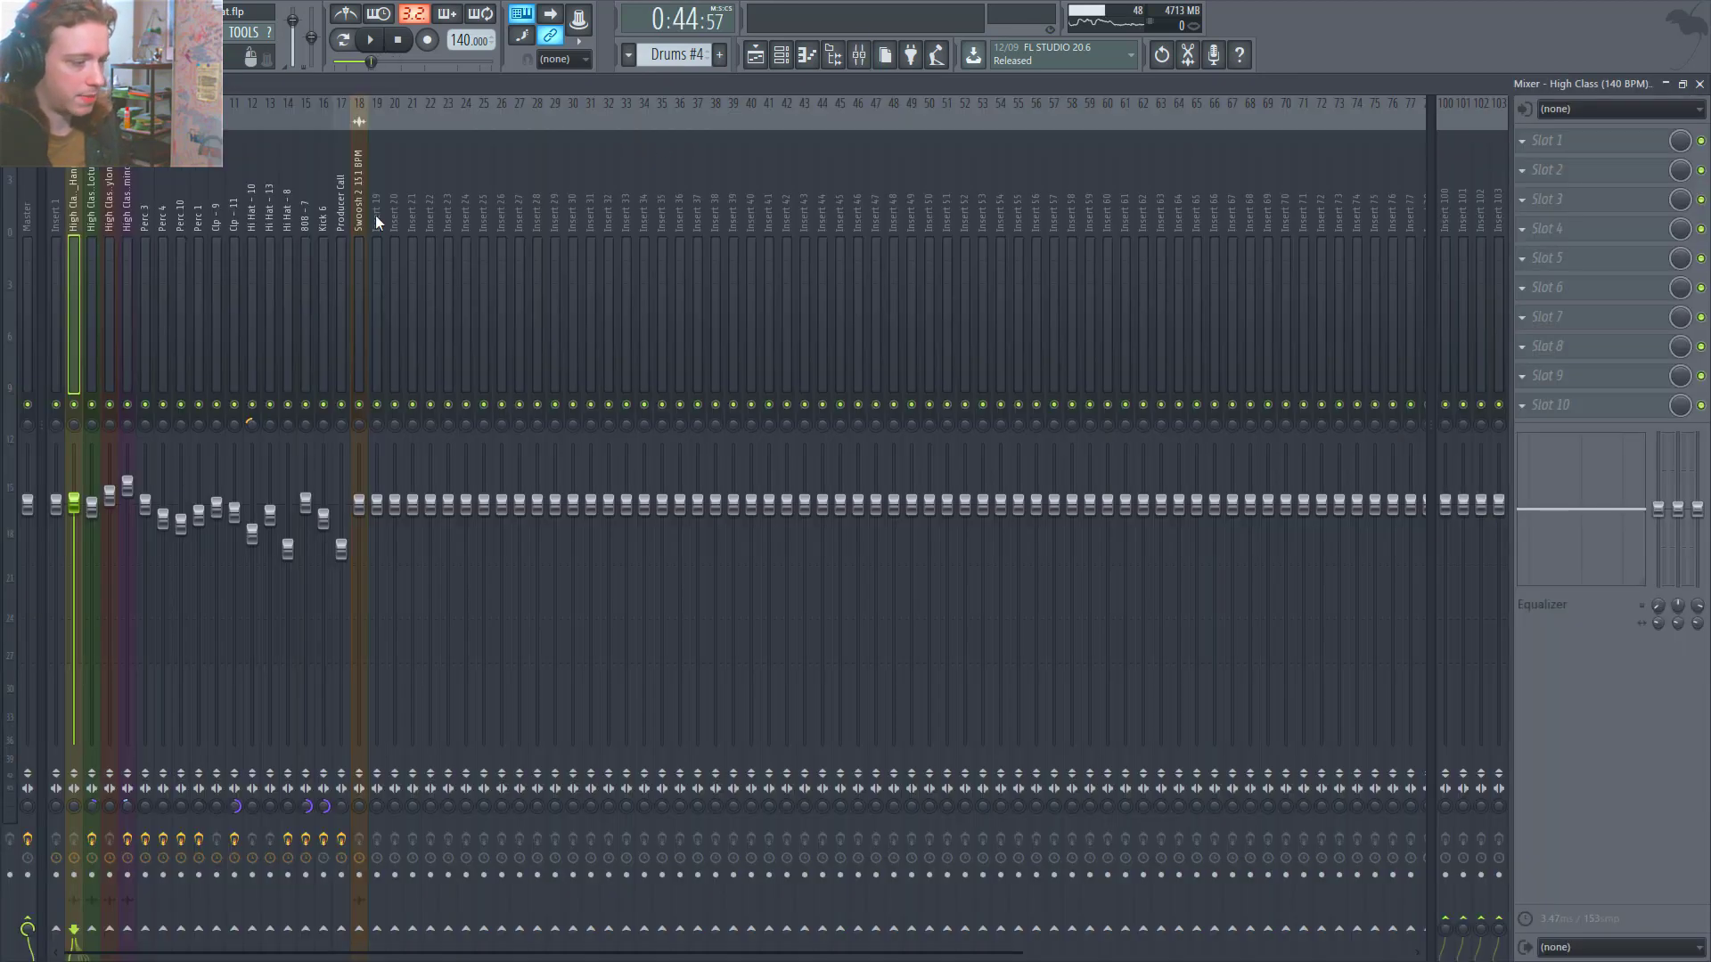
click(89, 216)
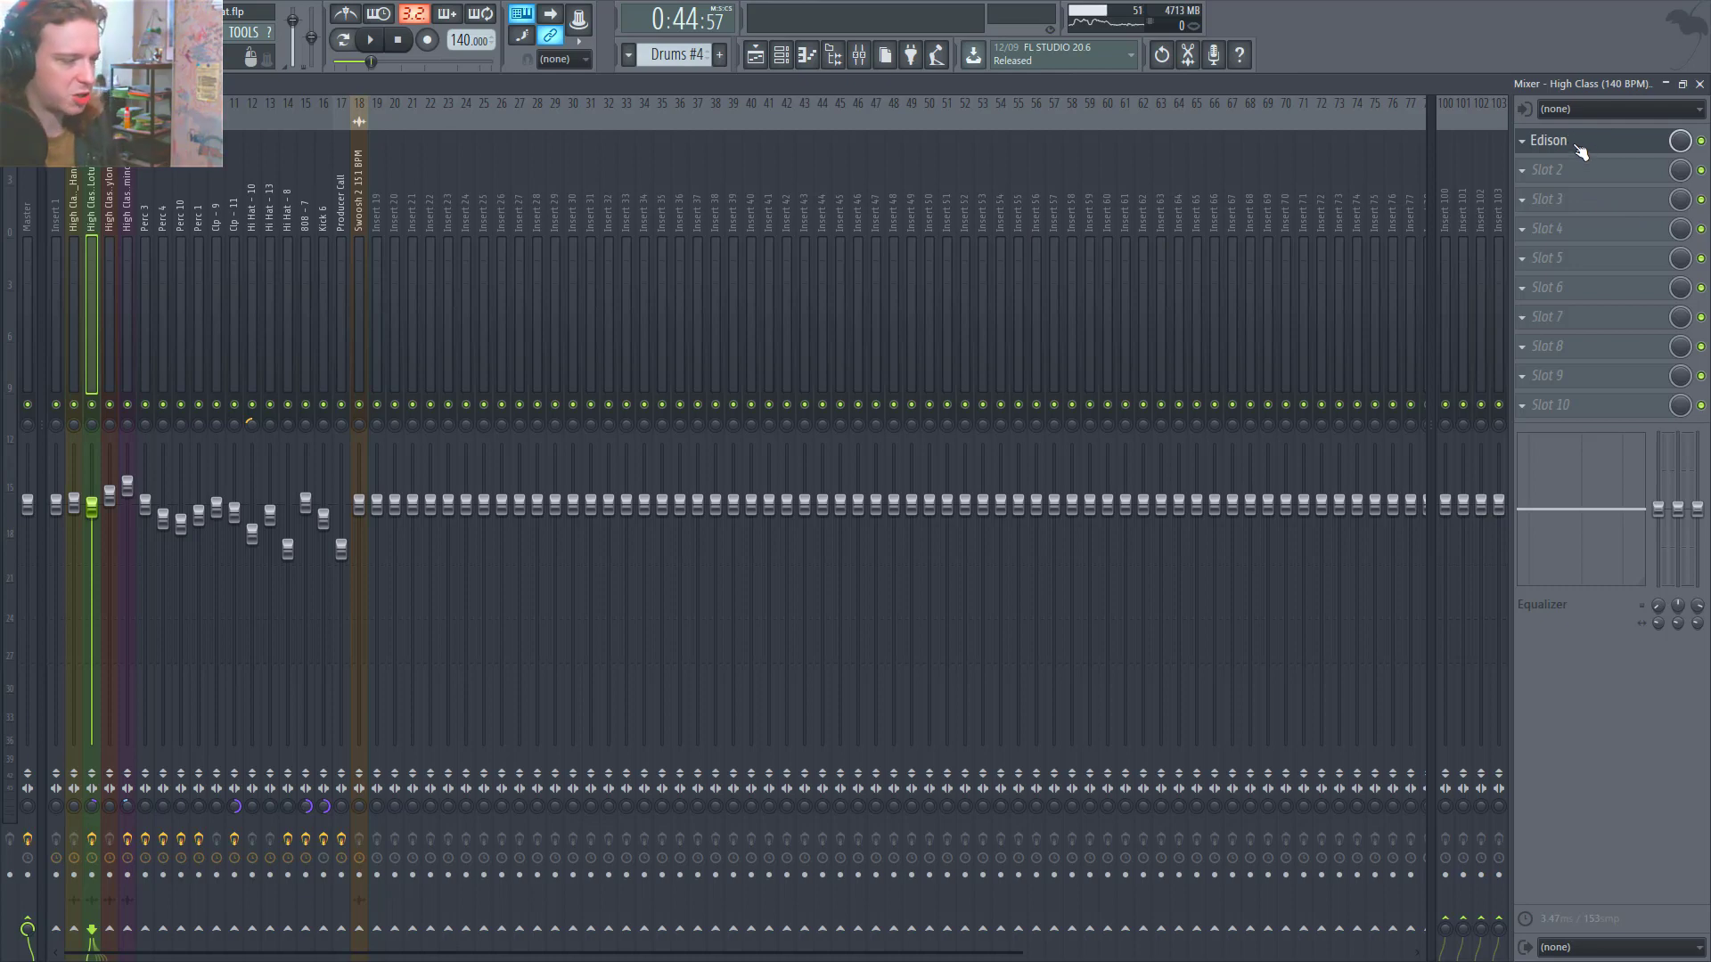
key(Right)
key(Right)
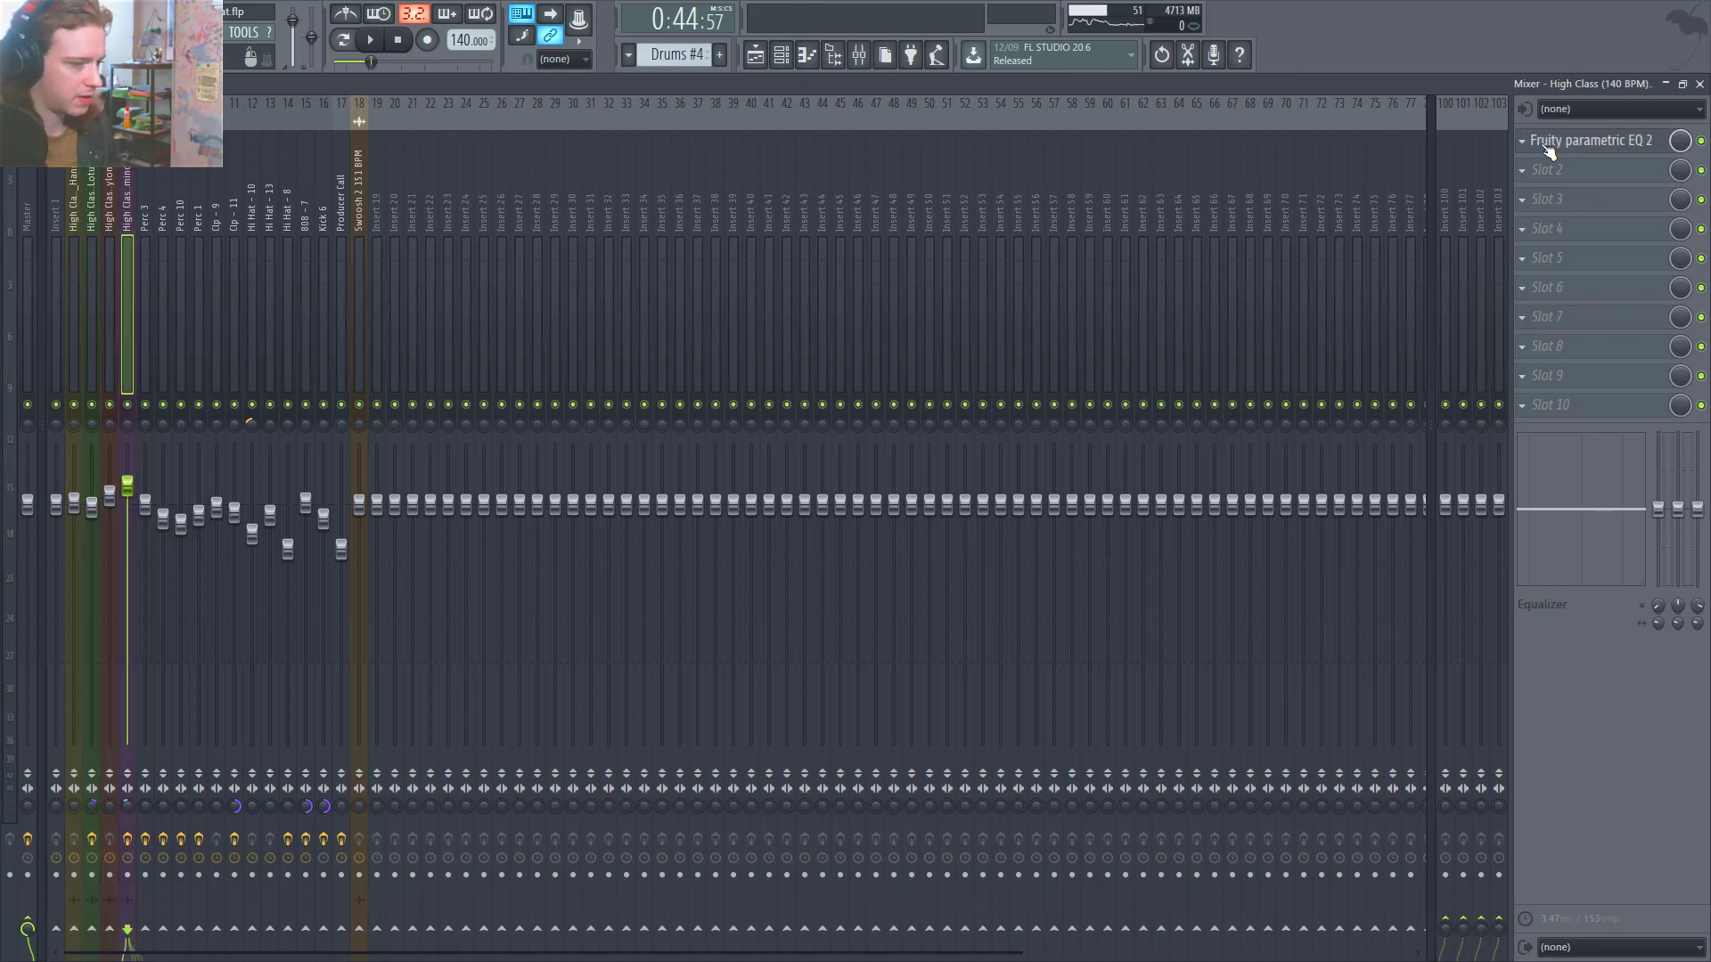
key(Right)
key(Right)
key(Right)
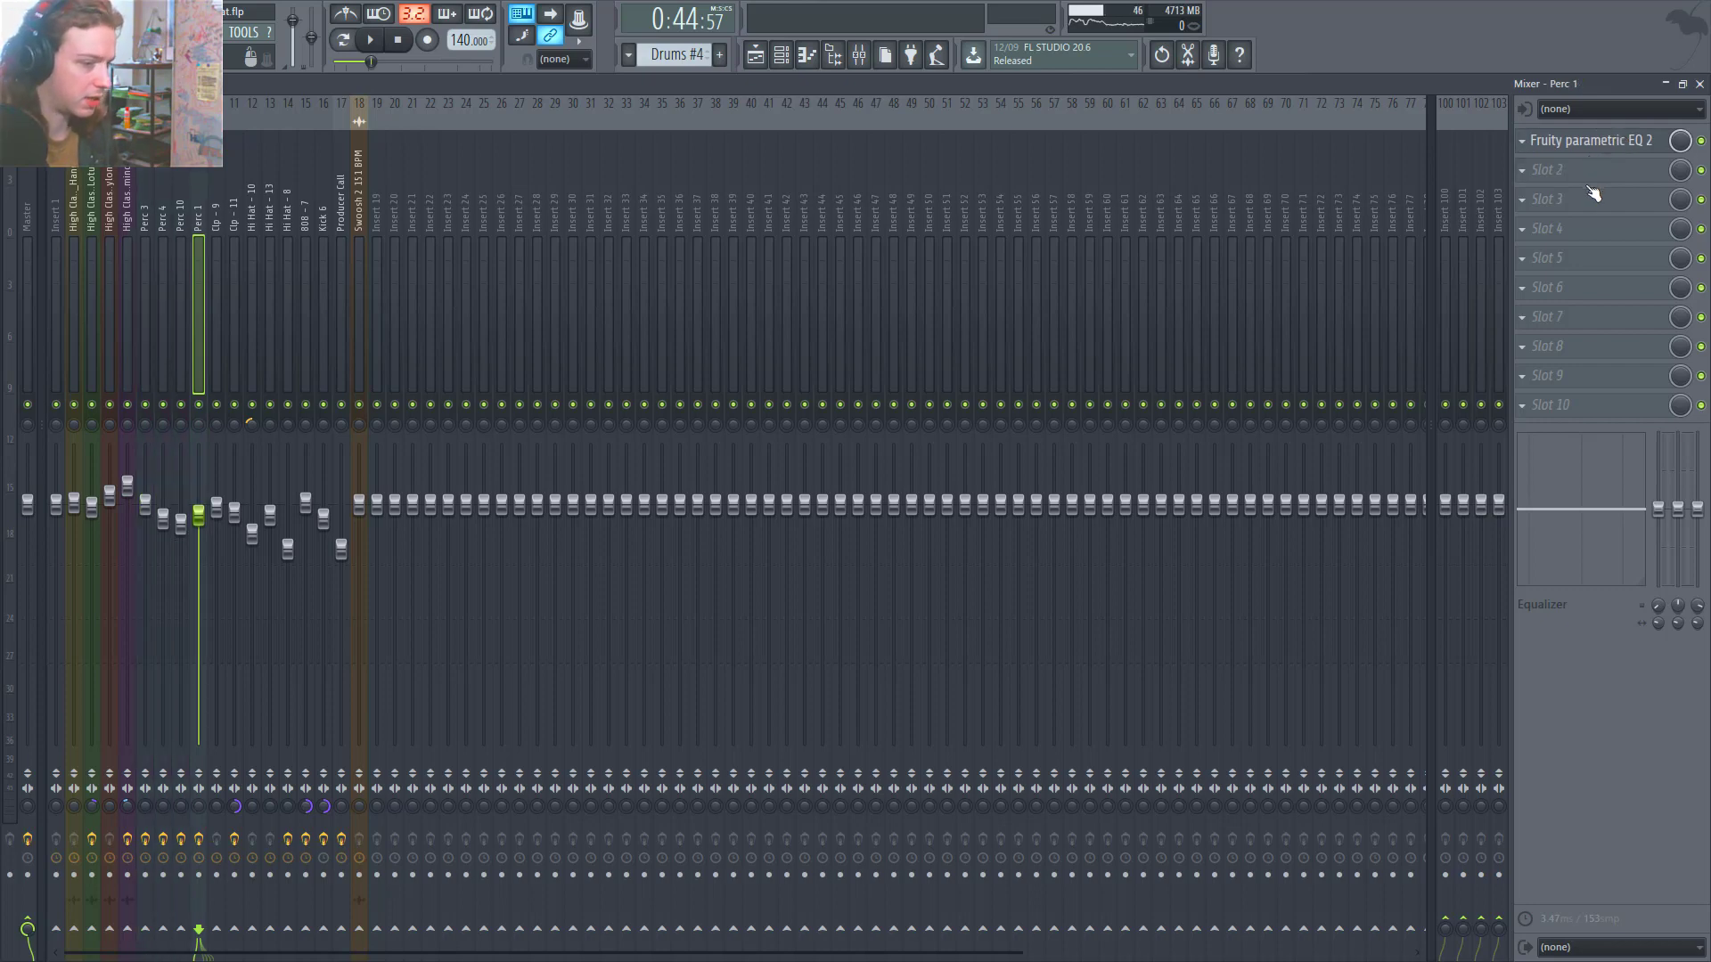
key(Right)
key(Right)
key(Right)
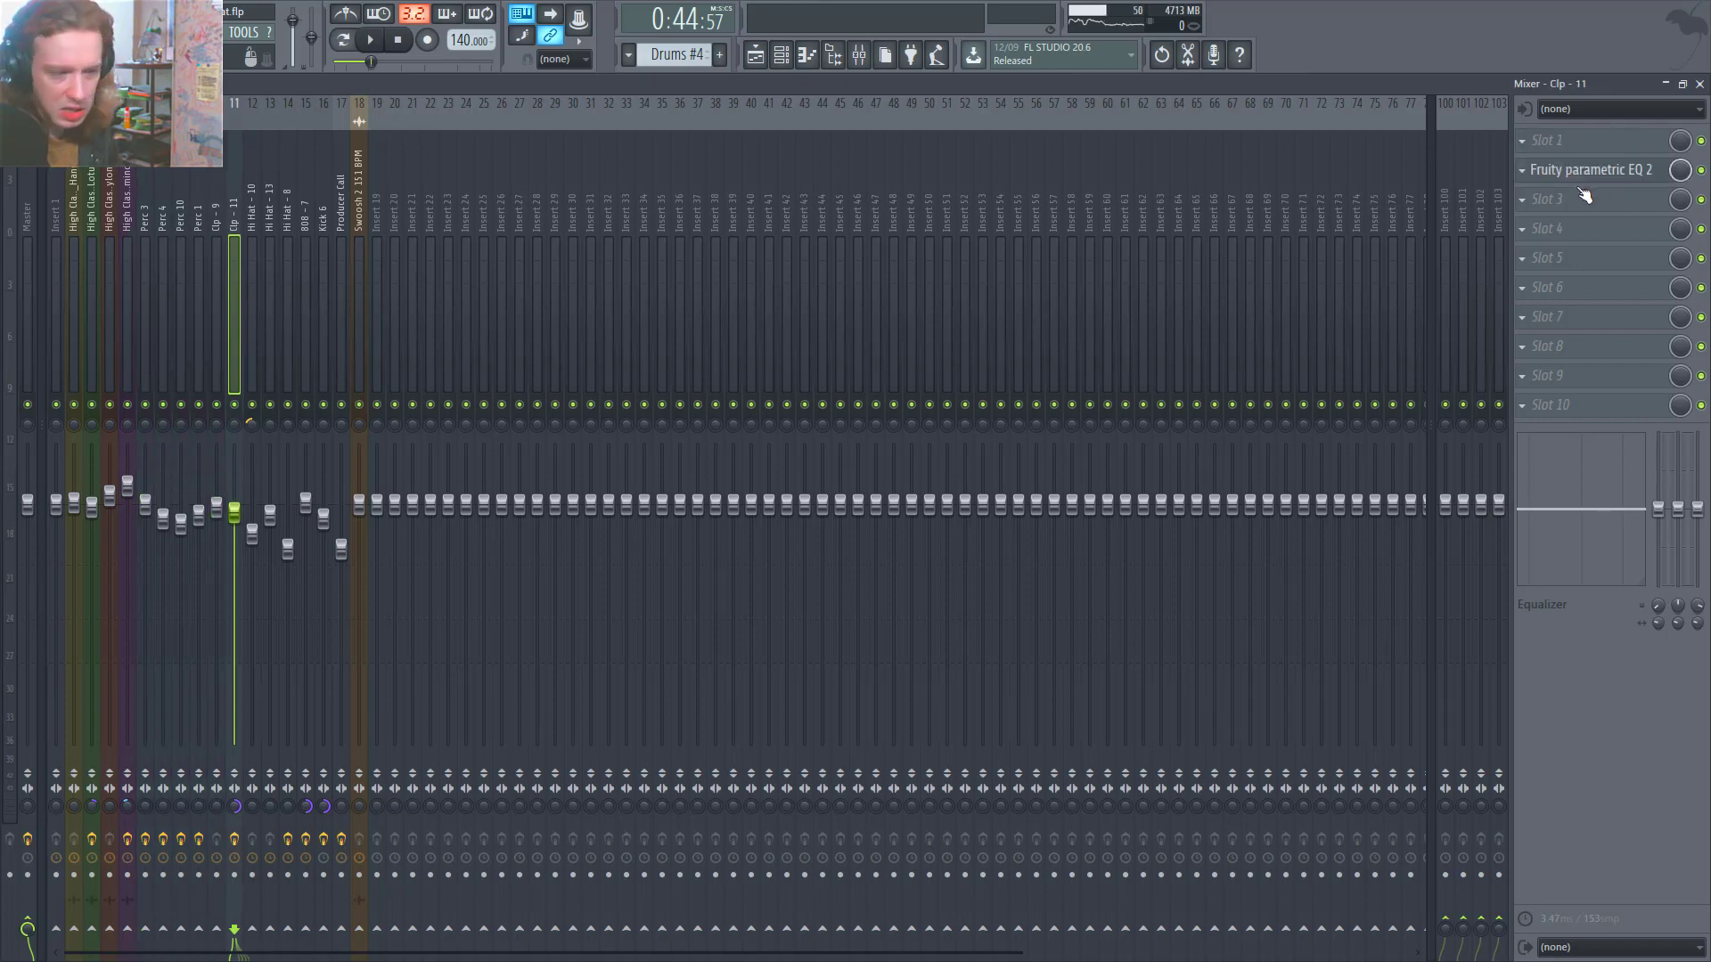
Review the effects on the inserts from Hi Hat - 10 through 808 - 7, Kick 6 and Producer Call to Swoosh 2.
key(Right)
key(Right)
key(Right)
key(Right)
key(Right)
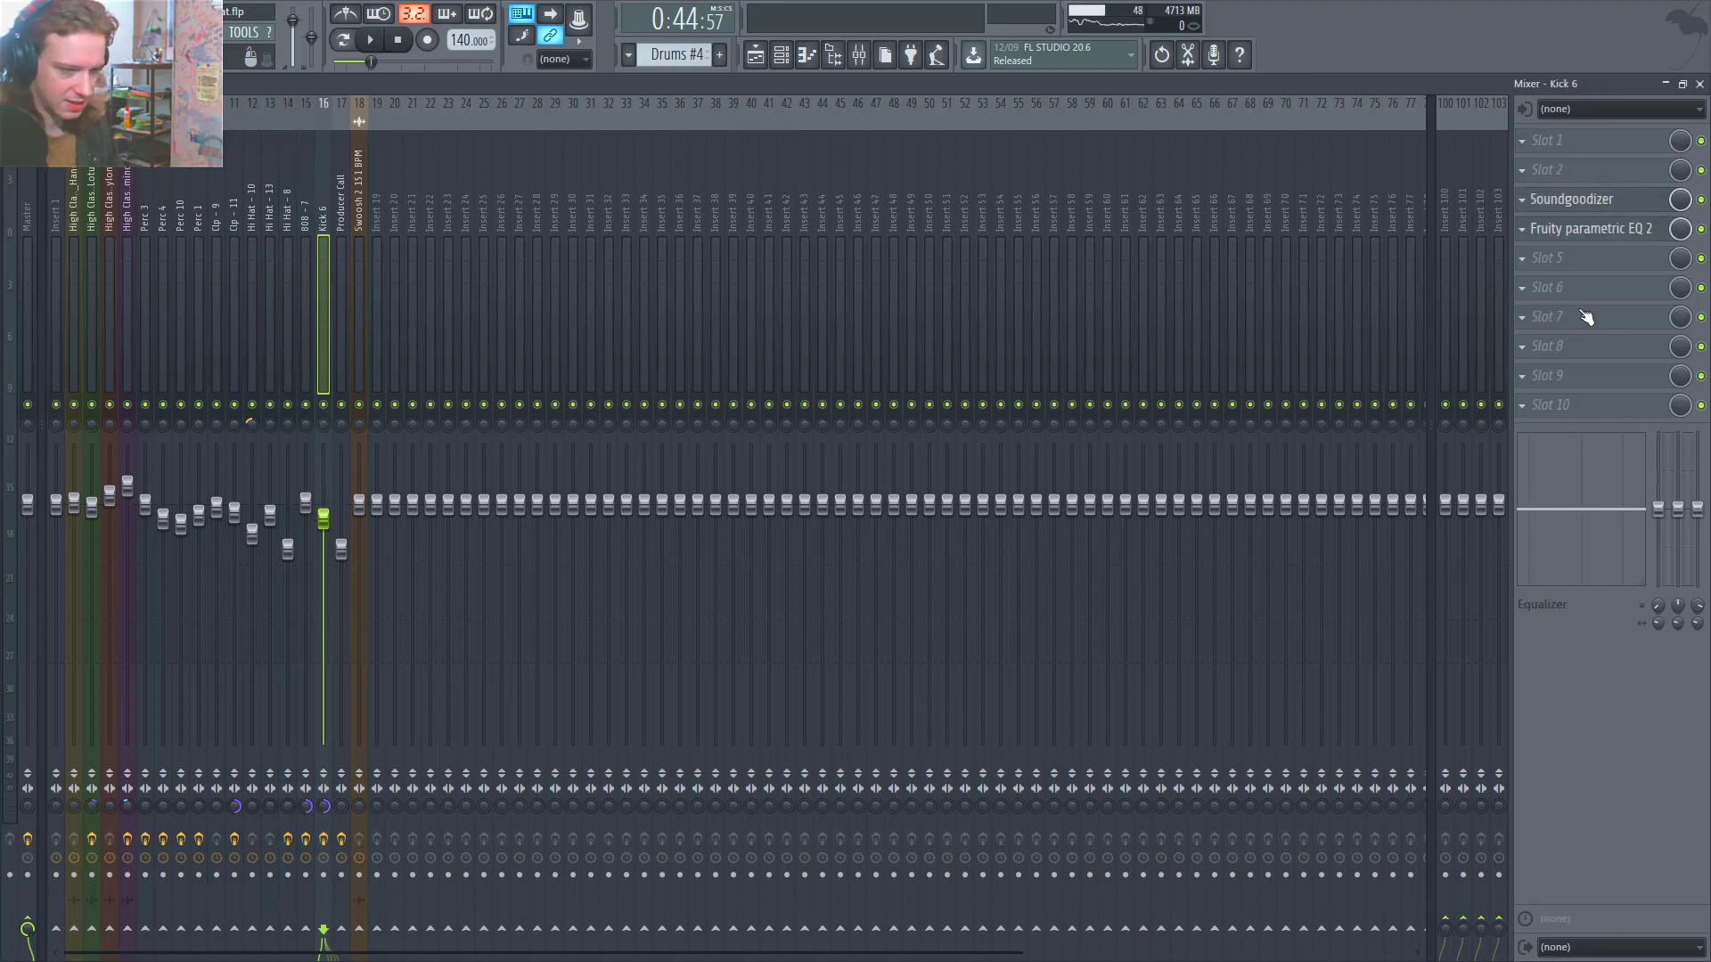
key(Right)
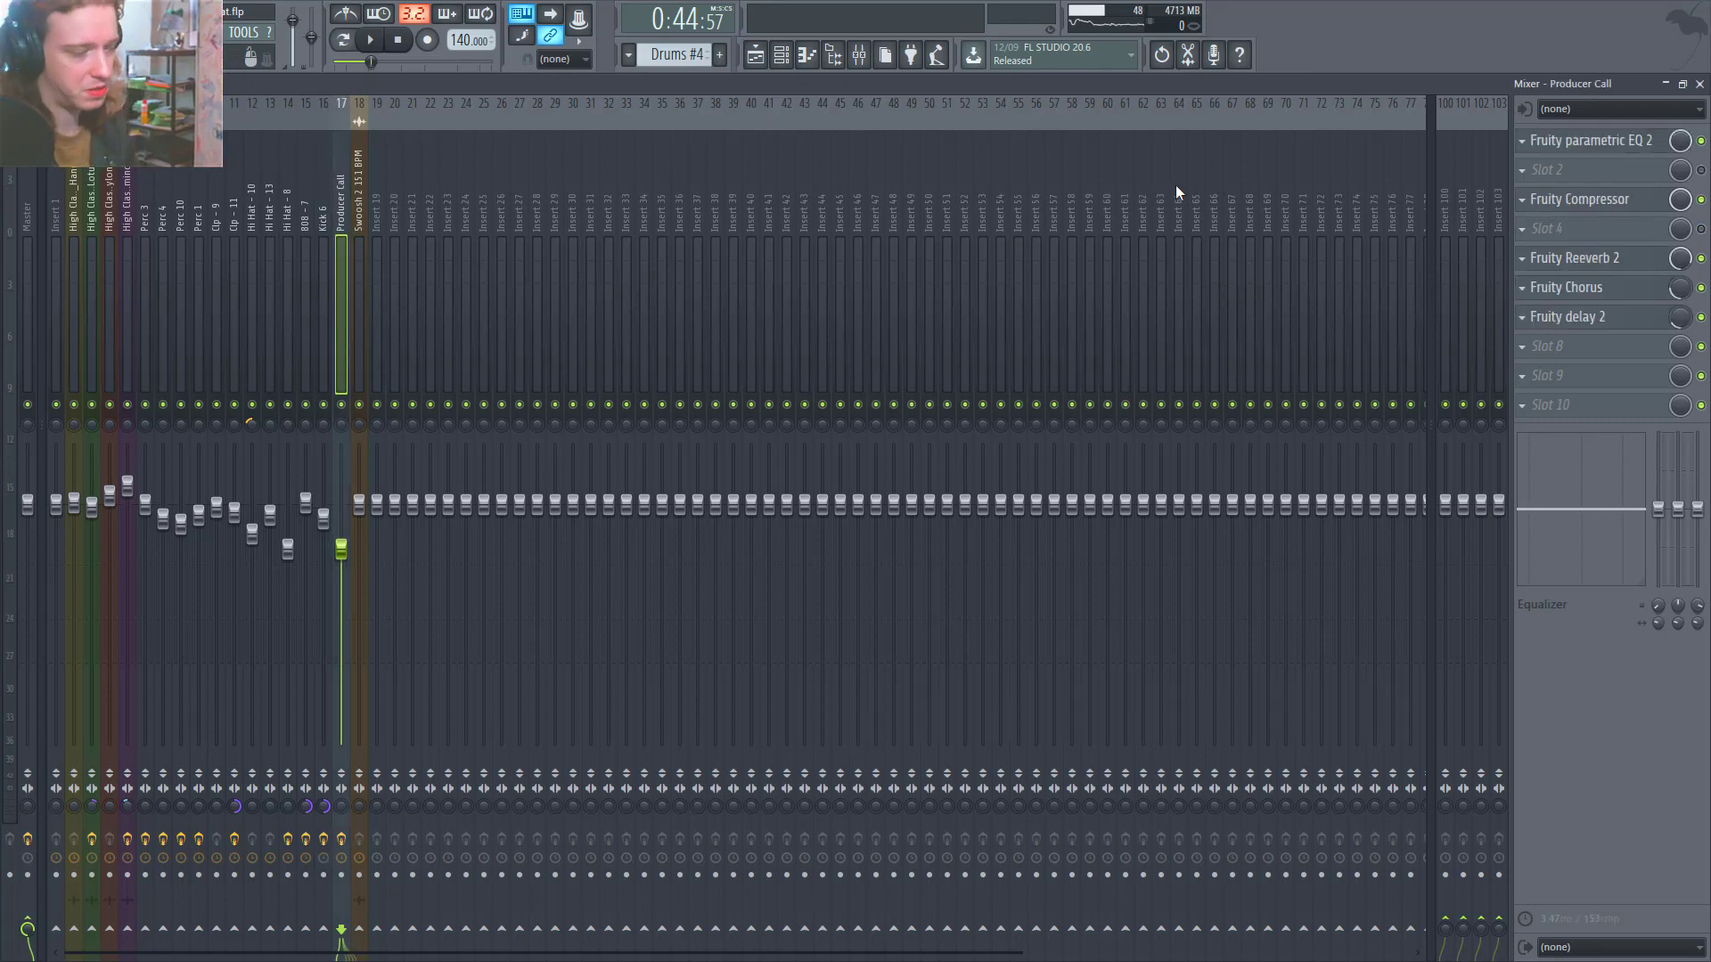
key(Right)
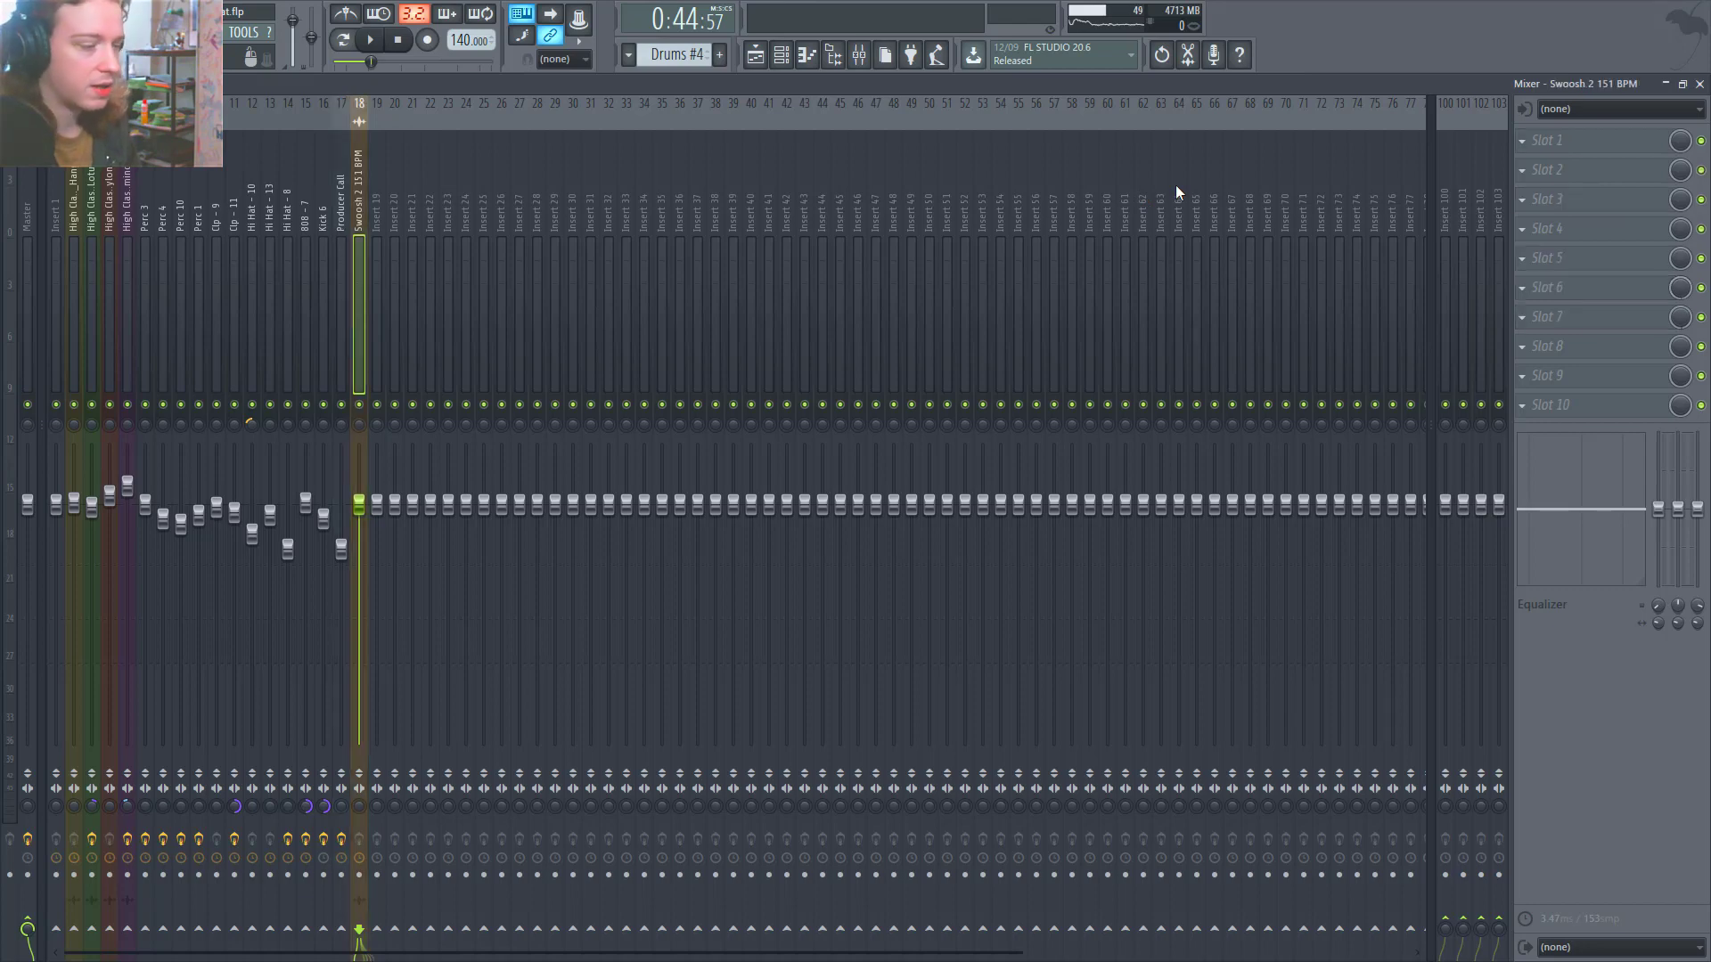
Go back through the drum inserts to Perc 3 and check the equalizers on Perc 3, Perc 4 and Perc 10.
key(Left)
key(Left)
key(Left)
key(Left)
key(Left)
key(Left)
key(Left)
key(Left)
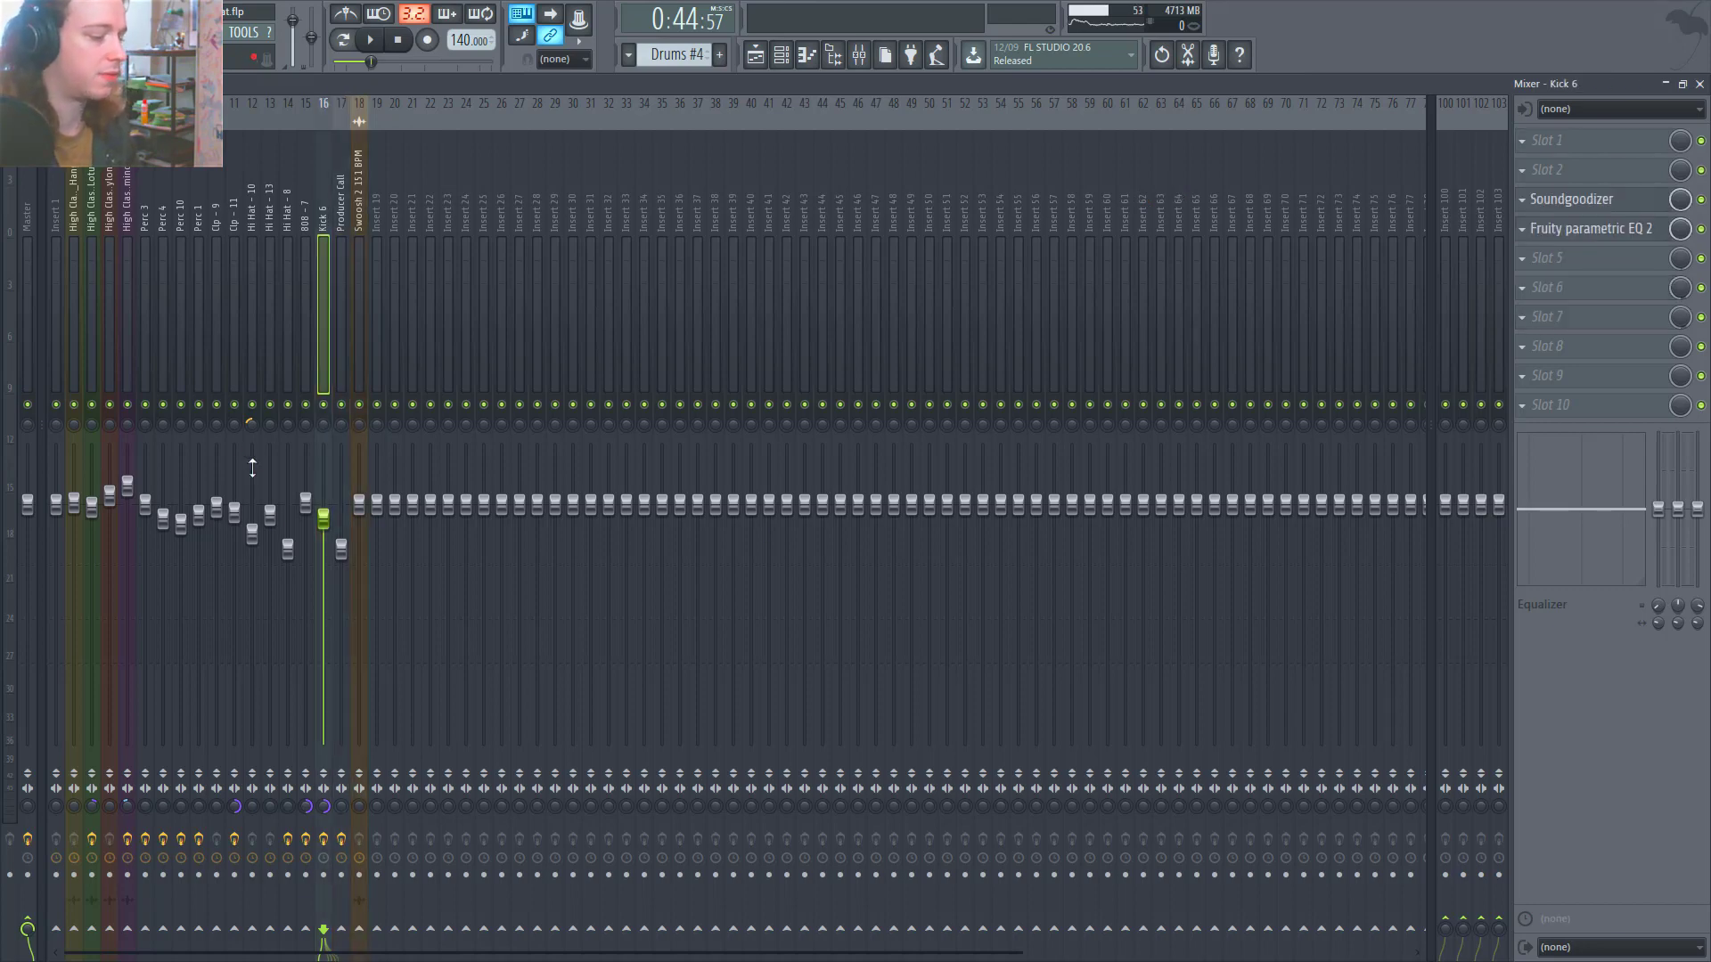
key(Left)
key(Left)
key(Left)
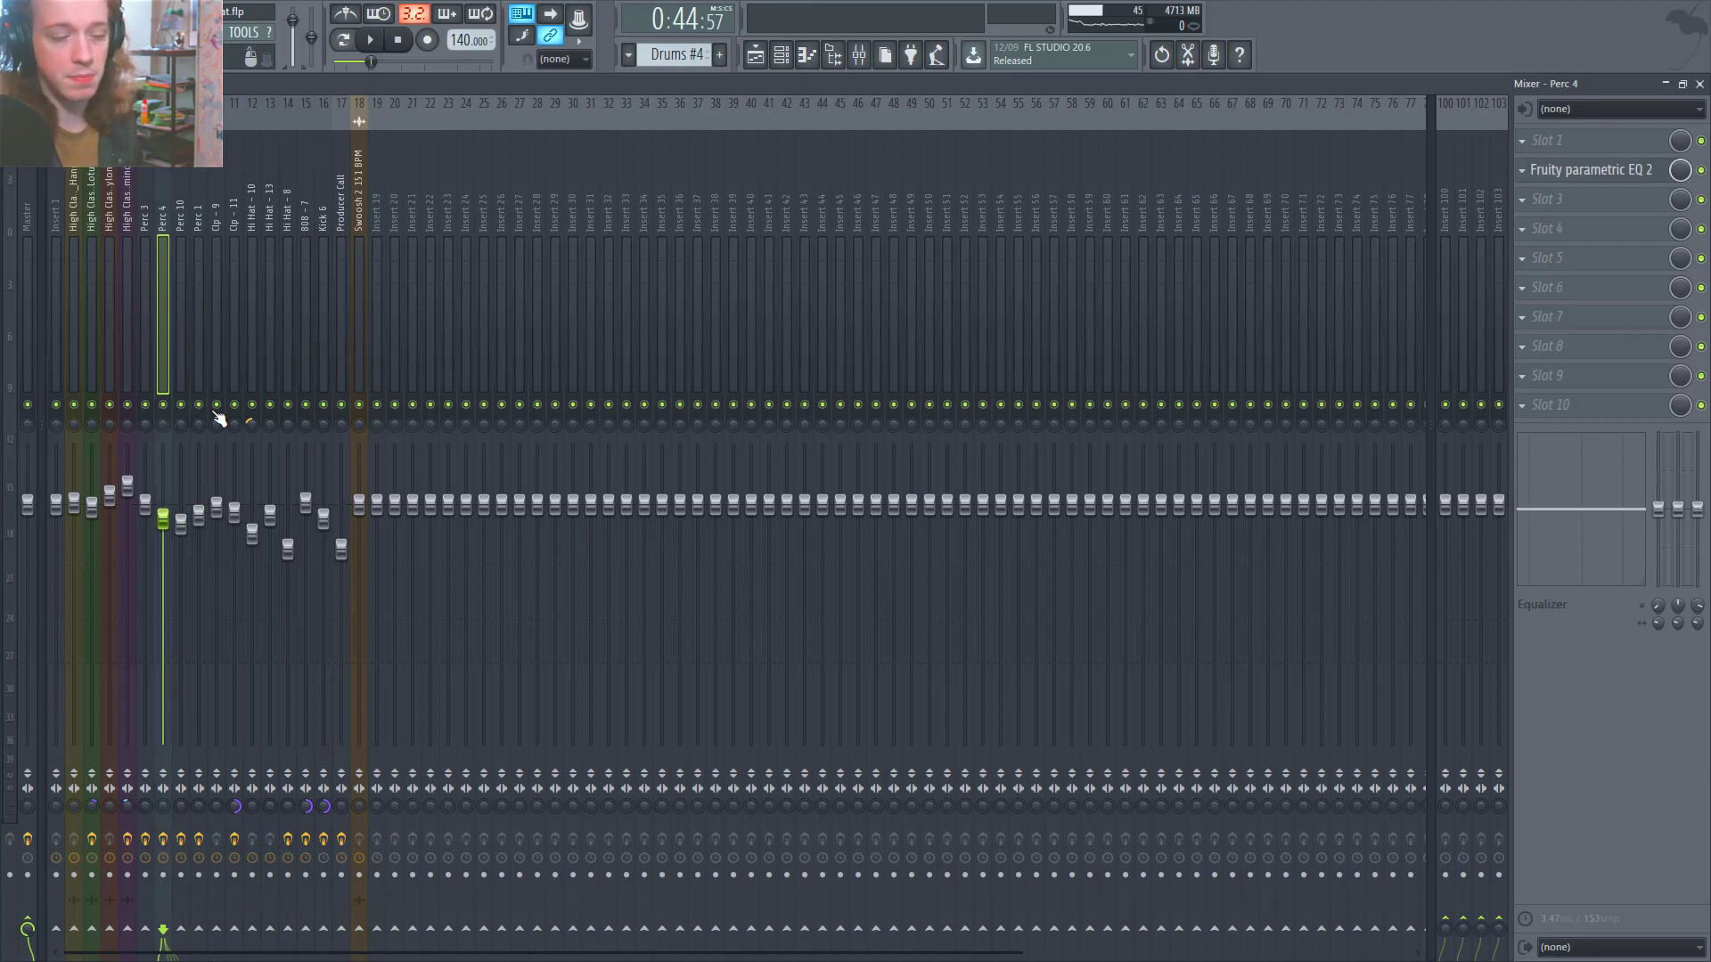
key(Left)
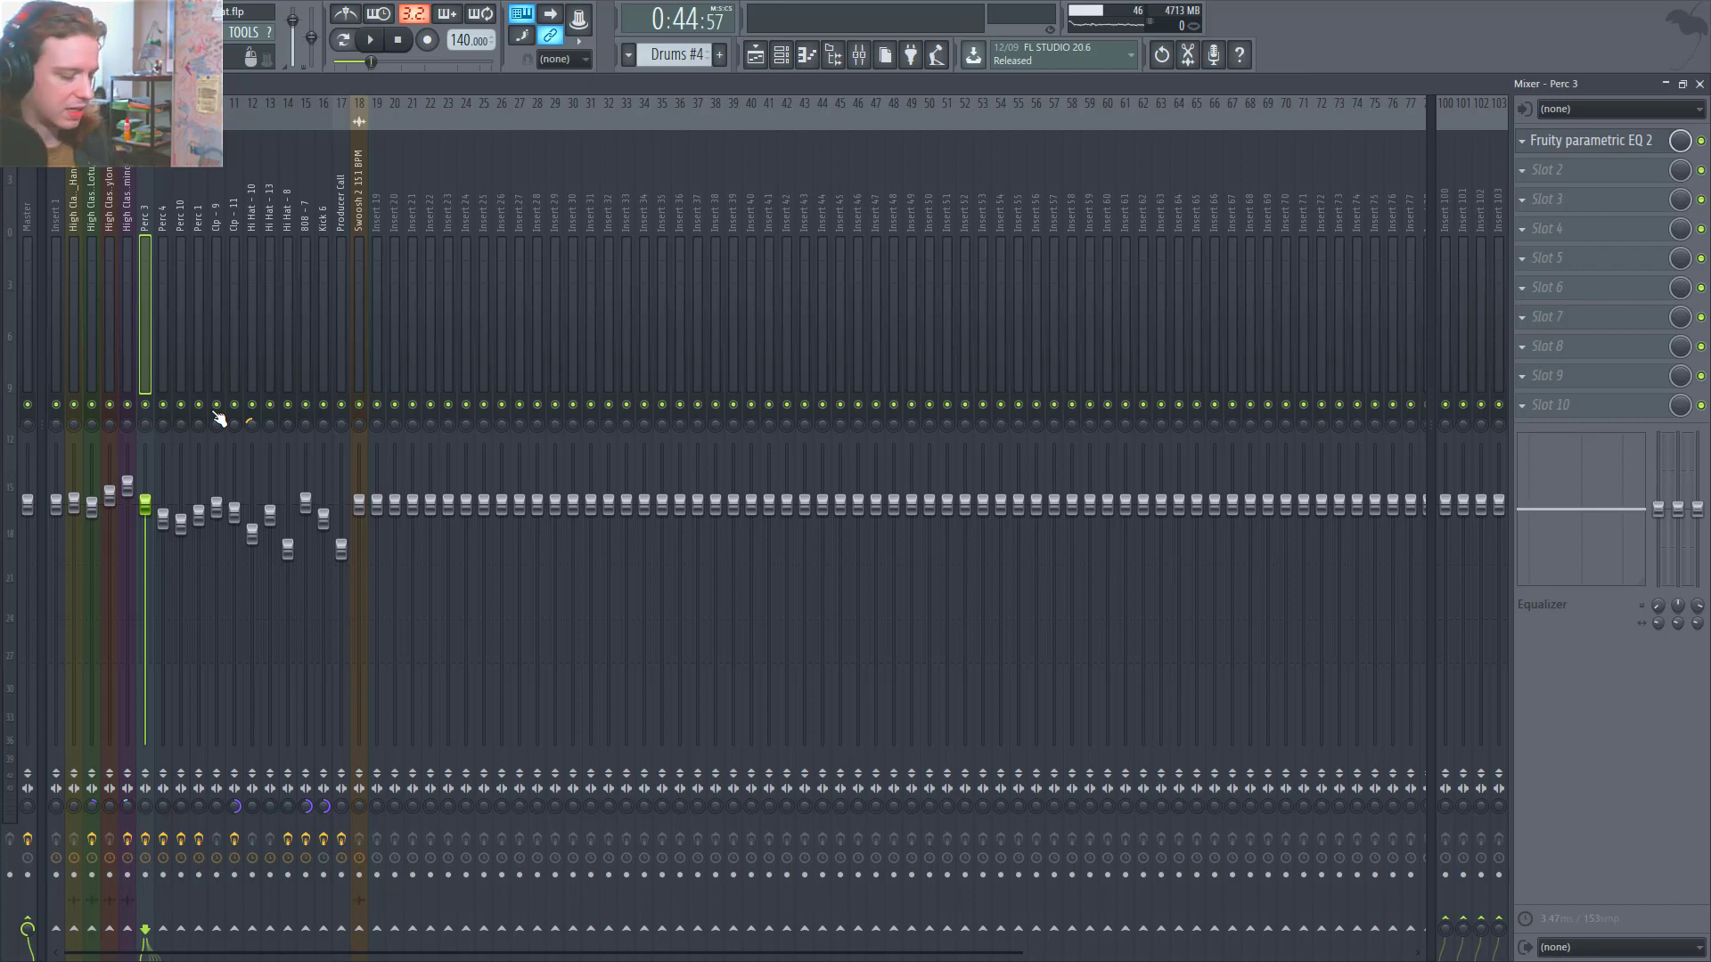
key(Left)
key(Right)
key(Right)
key(Right)
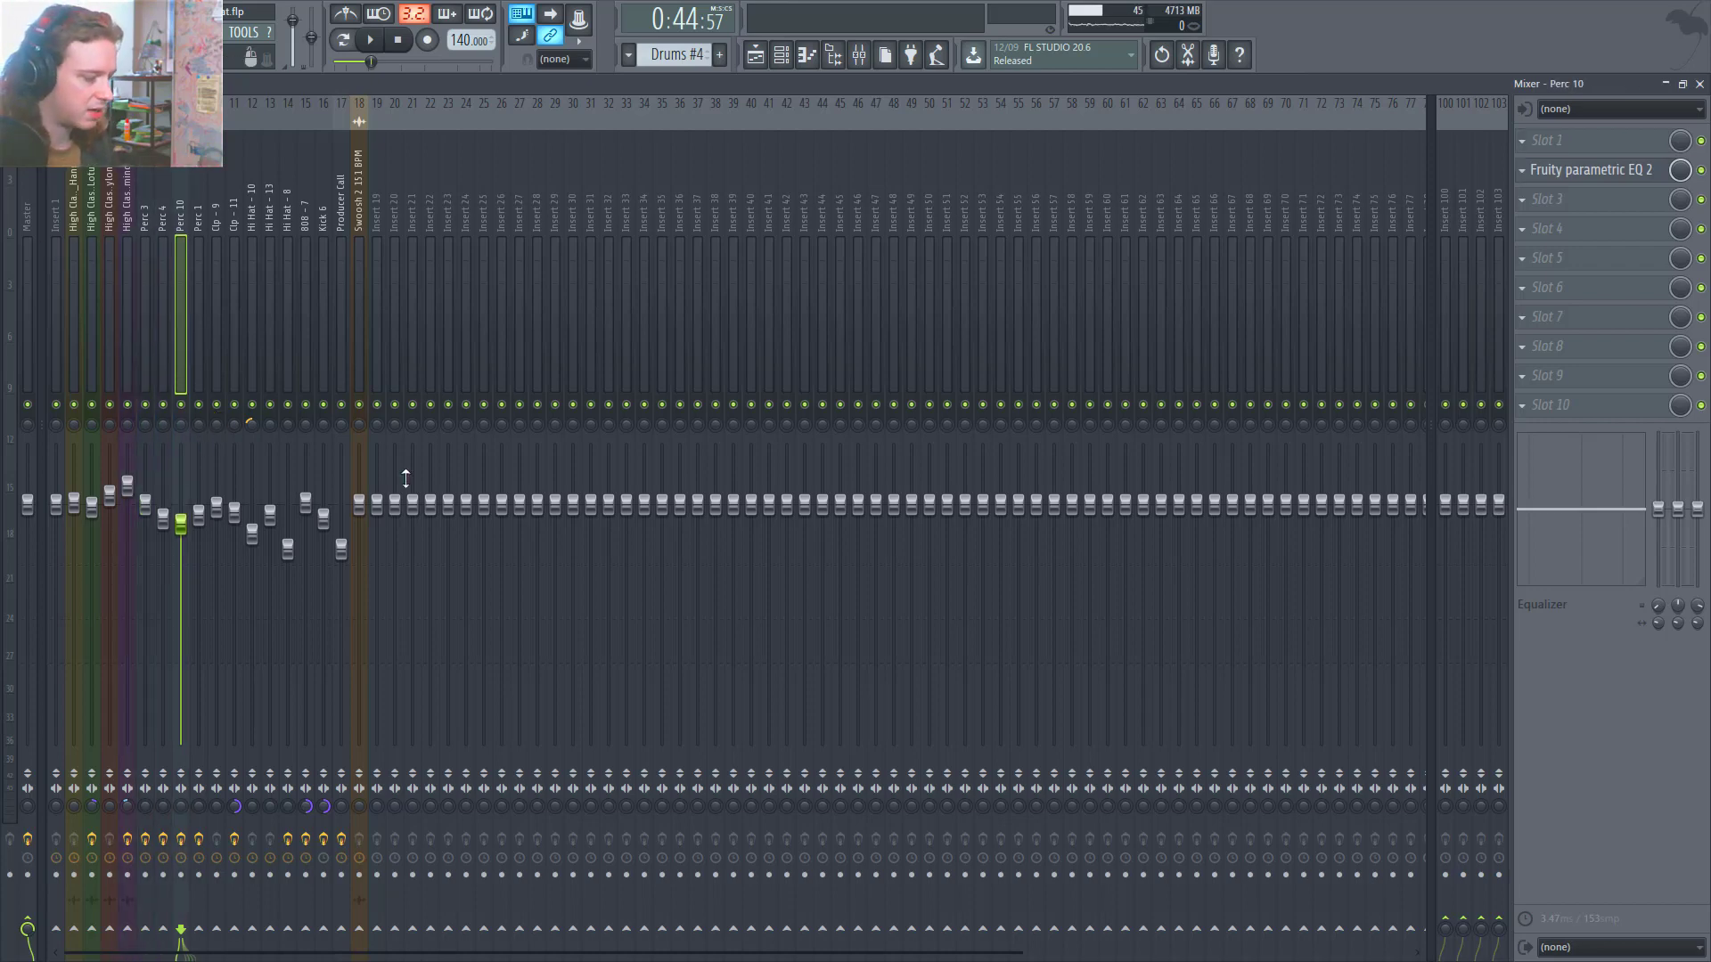
Inspect the Nylon Guitar insert, and compare the effects on 808 - 7, Kick 6, Clp - 9 and Clp - 11.
click(111, 340)
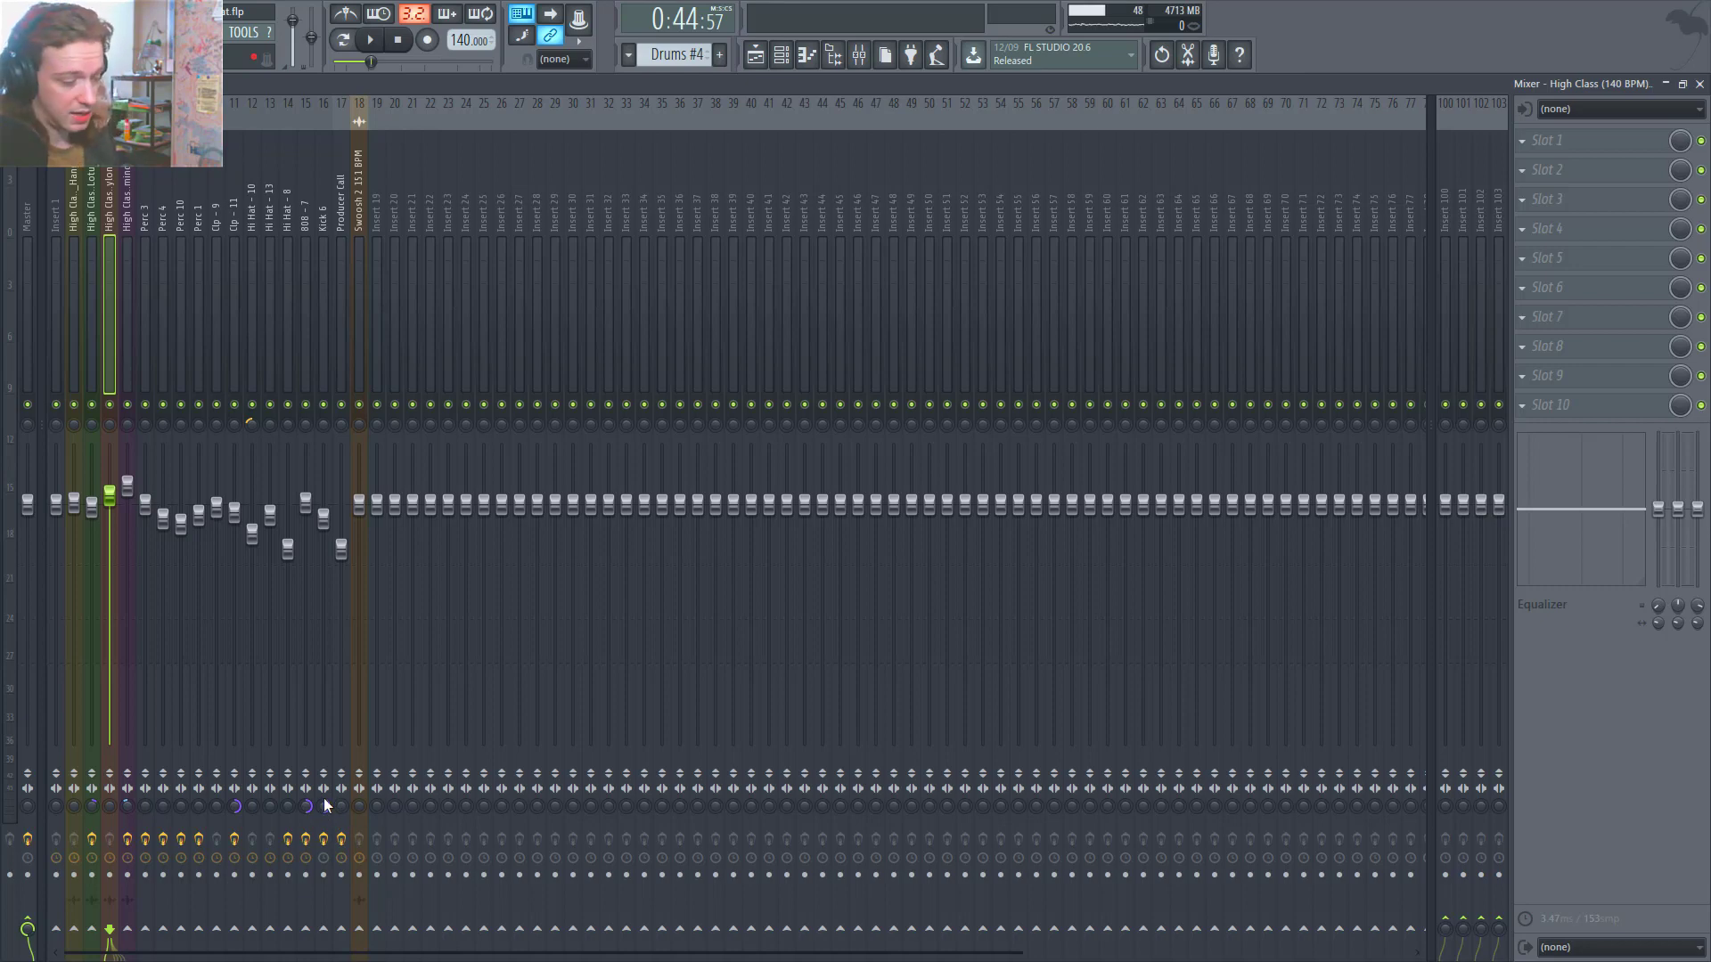
click(302, 264)
click(319, 259)
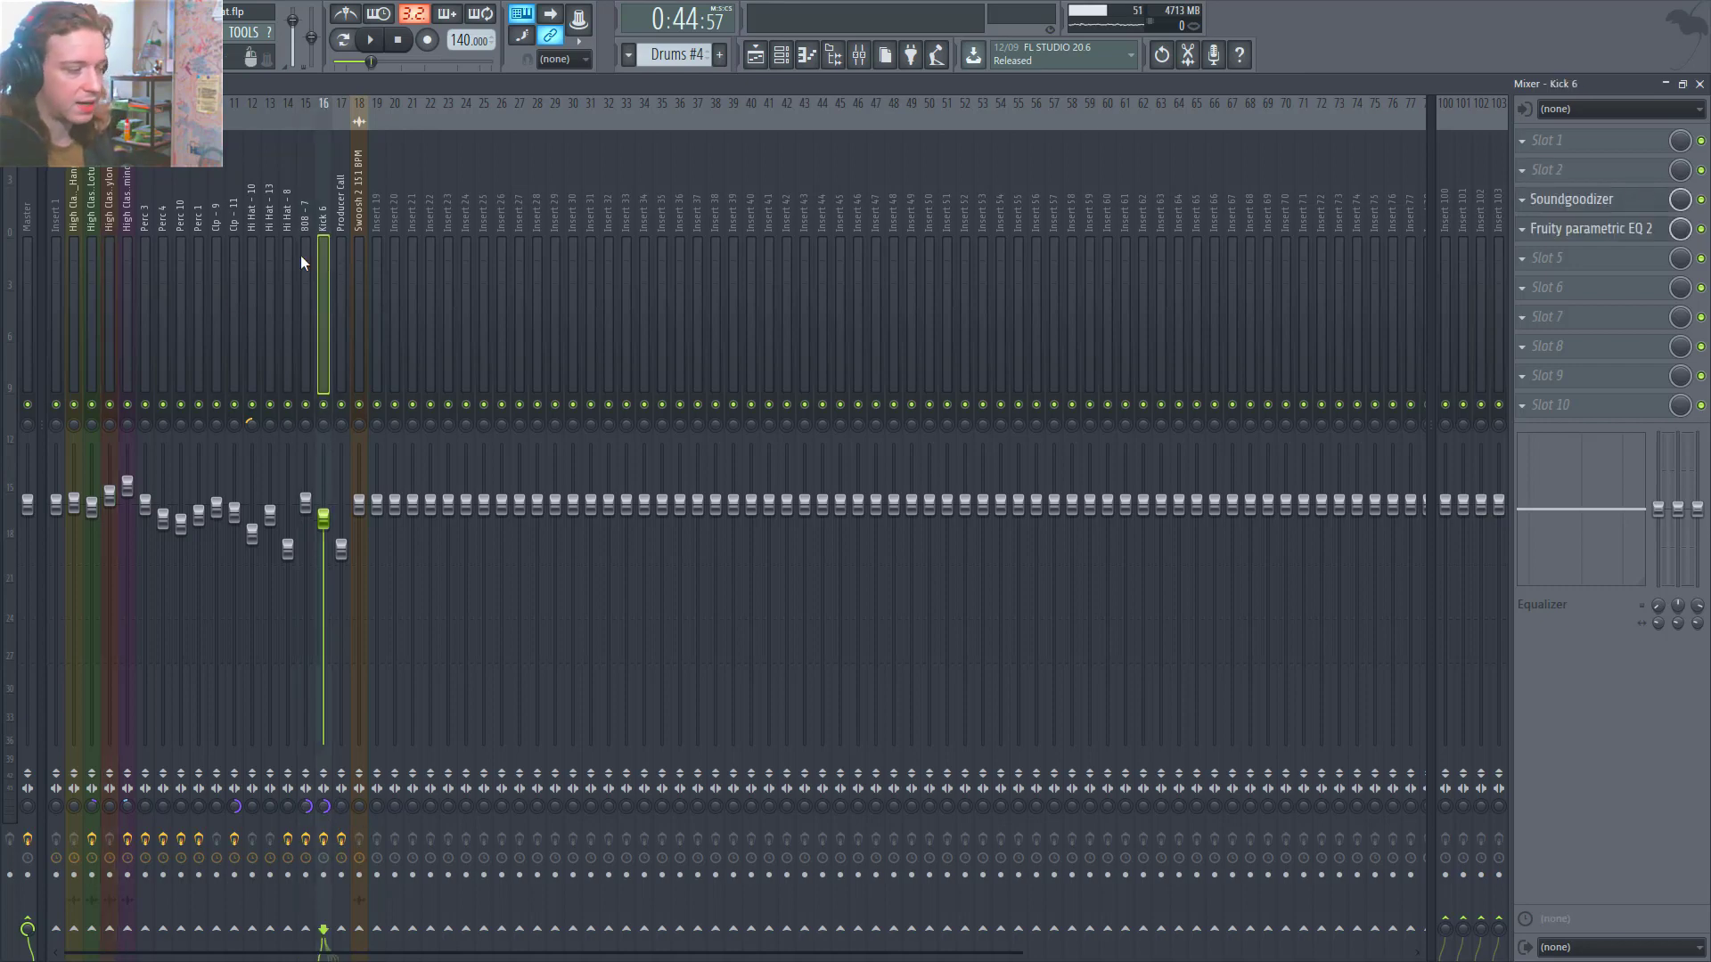
click(301, 255)
click(214, 249)
click(230, 239)
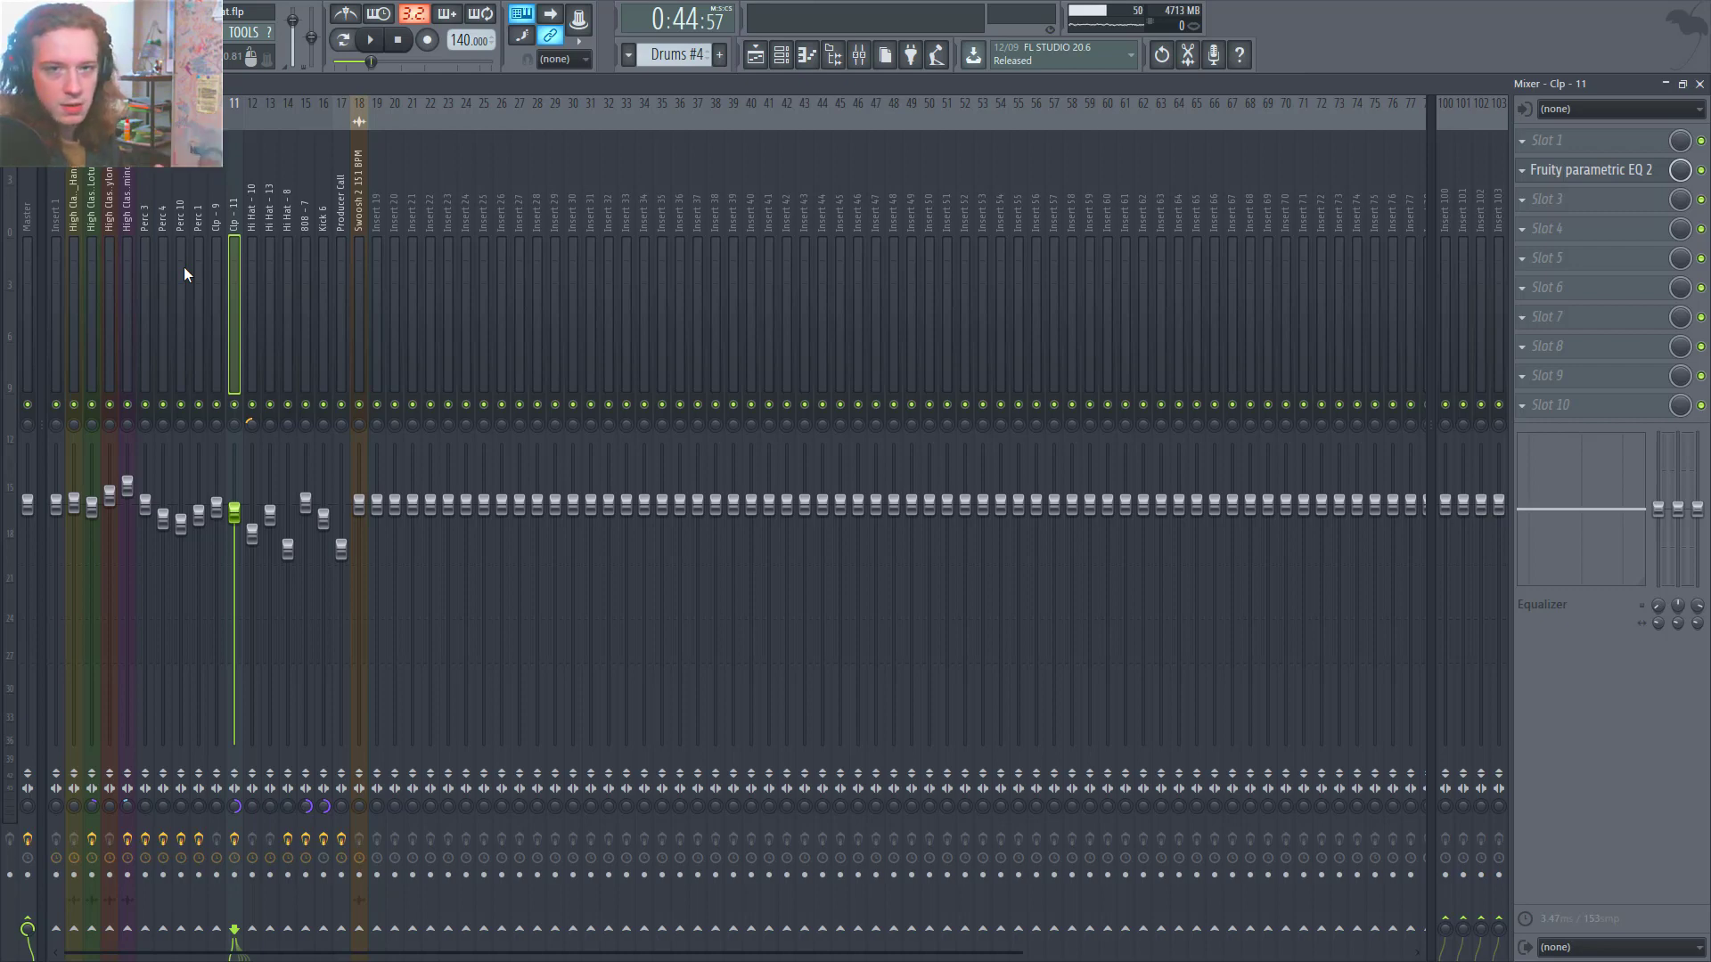
Check the effect slots of the melody inserts, comparing Lotus Flute, Nylon Guitar and Pad.
click(91, 214)
click(127, 215)
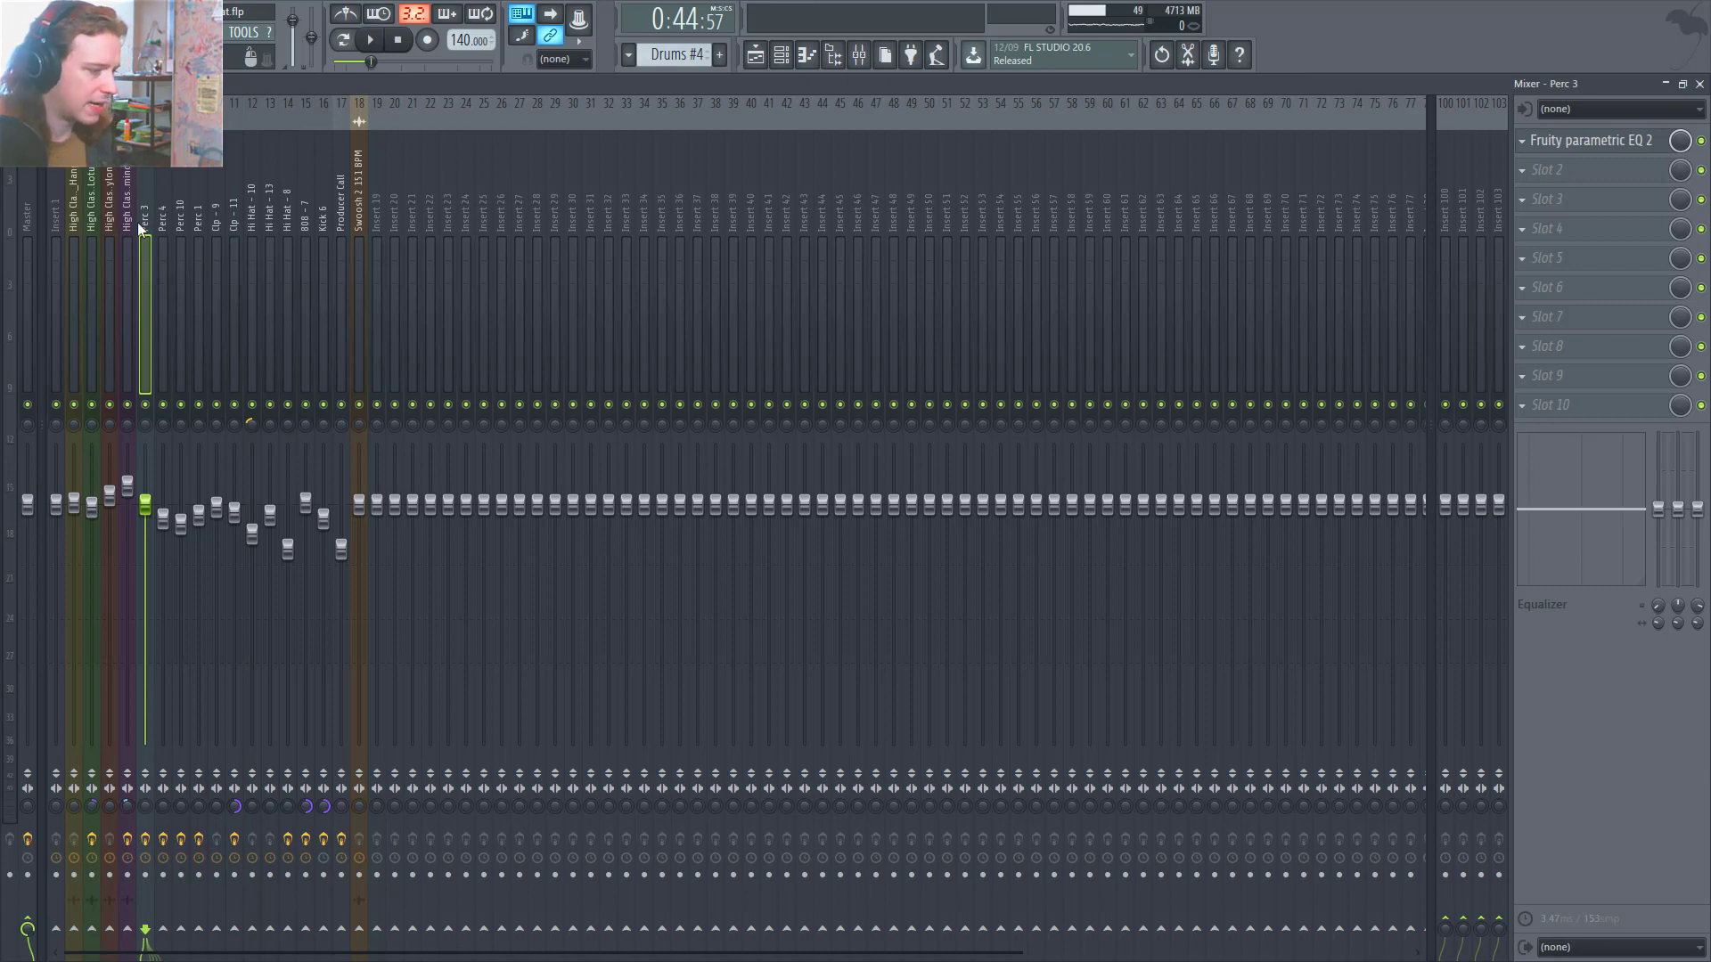
click(118, 230)
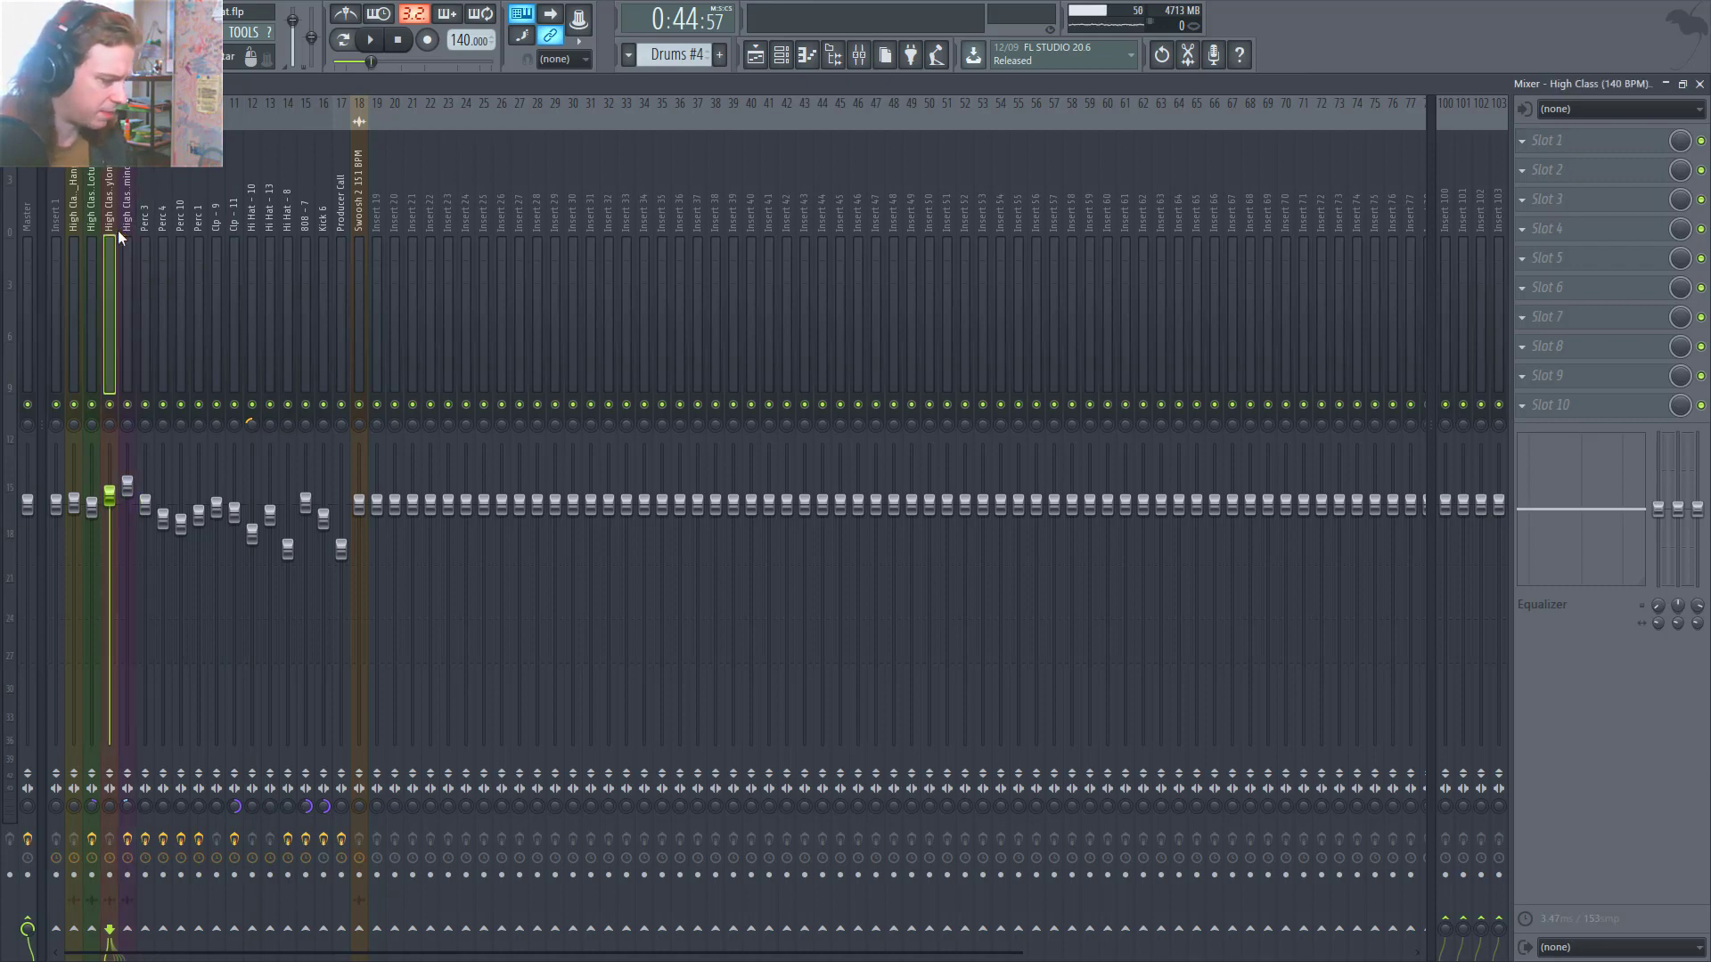
click(122, 230)
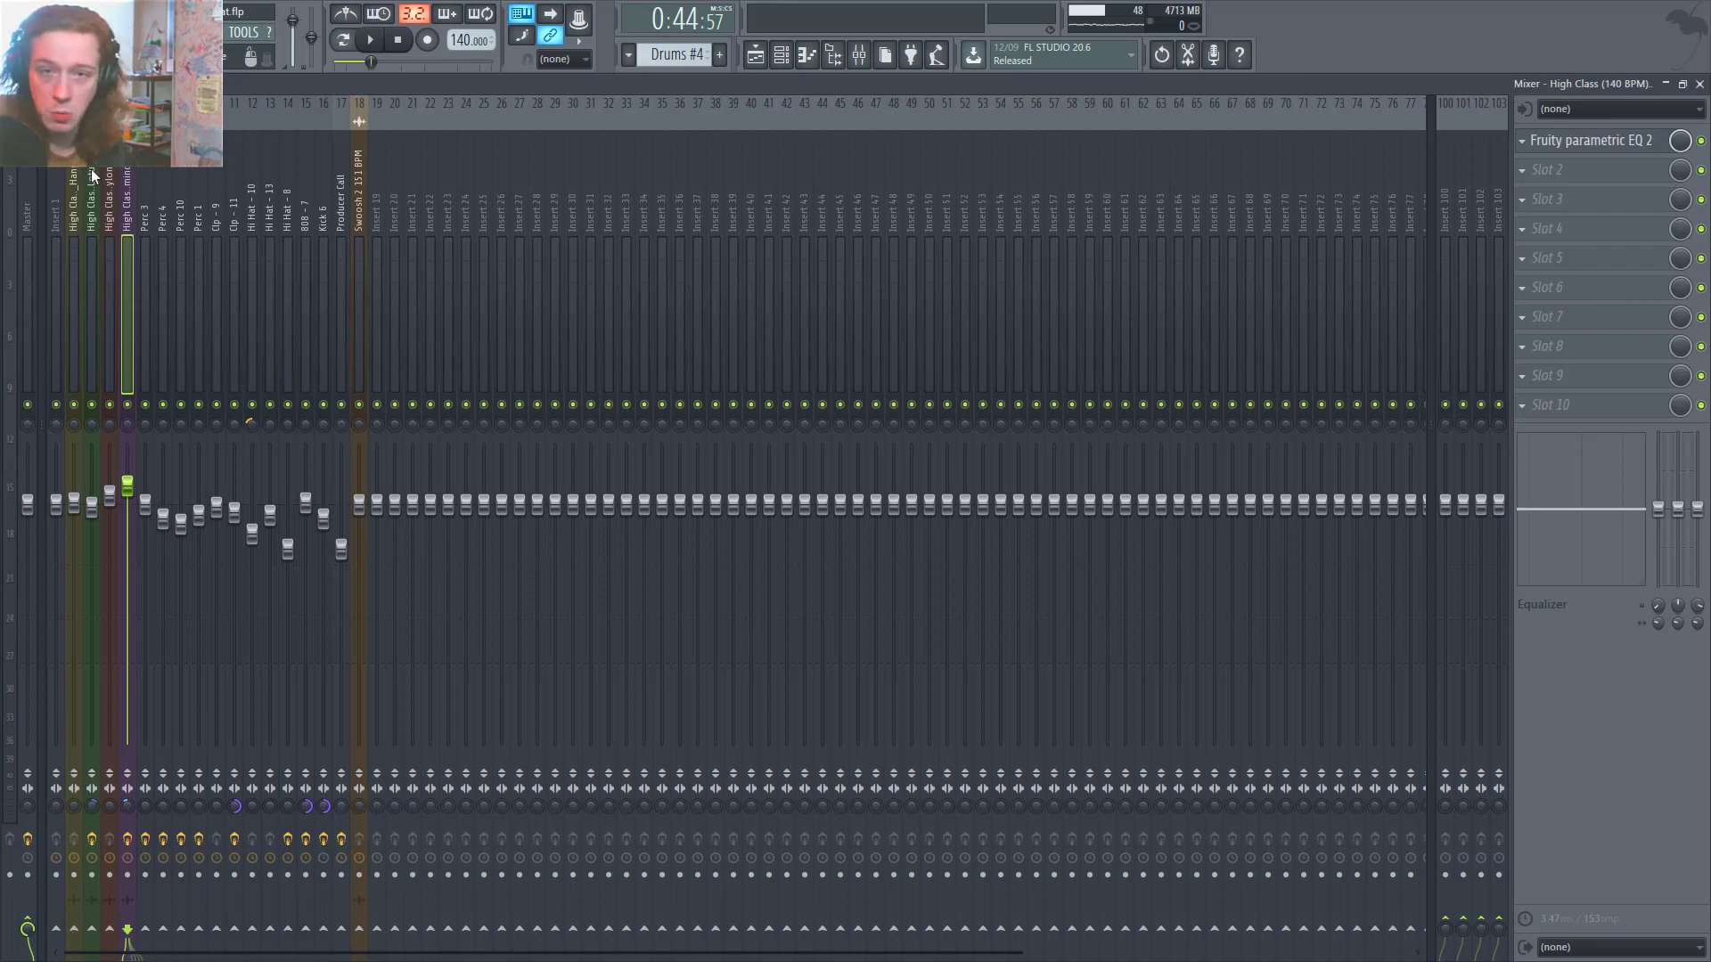
click(111, 194)
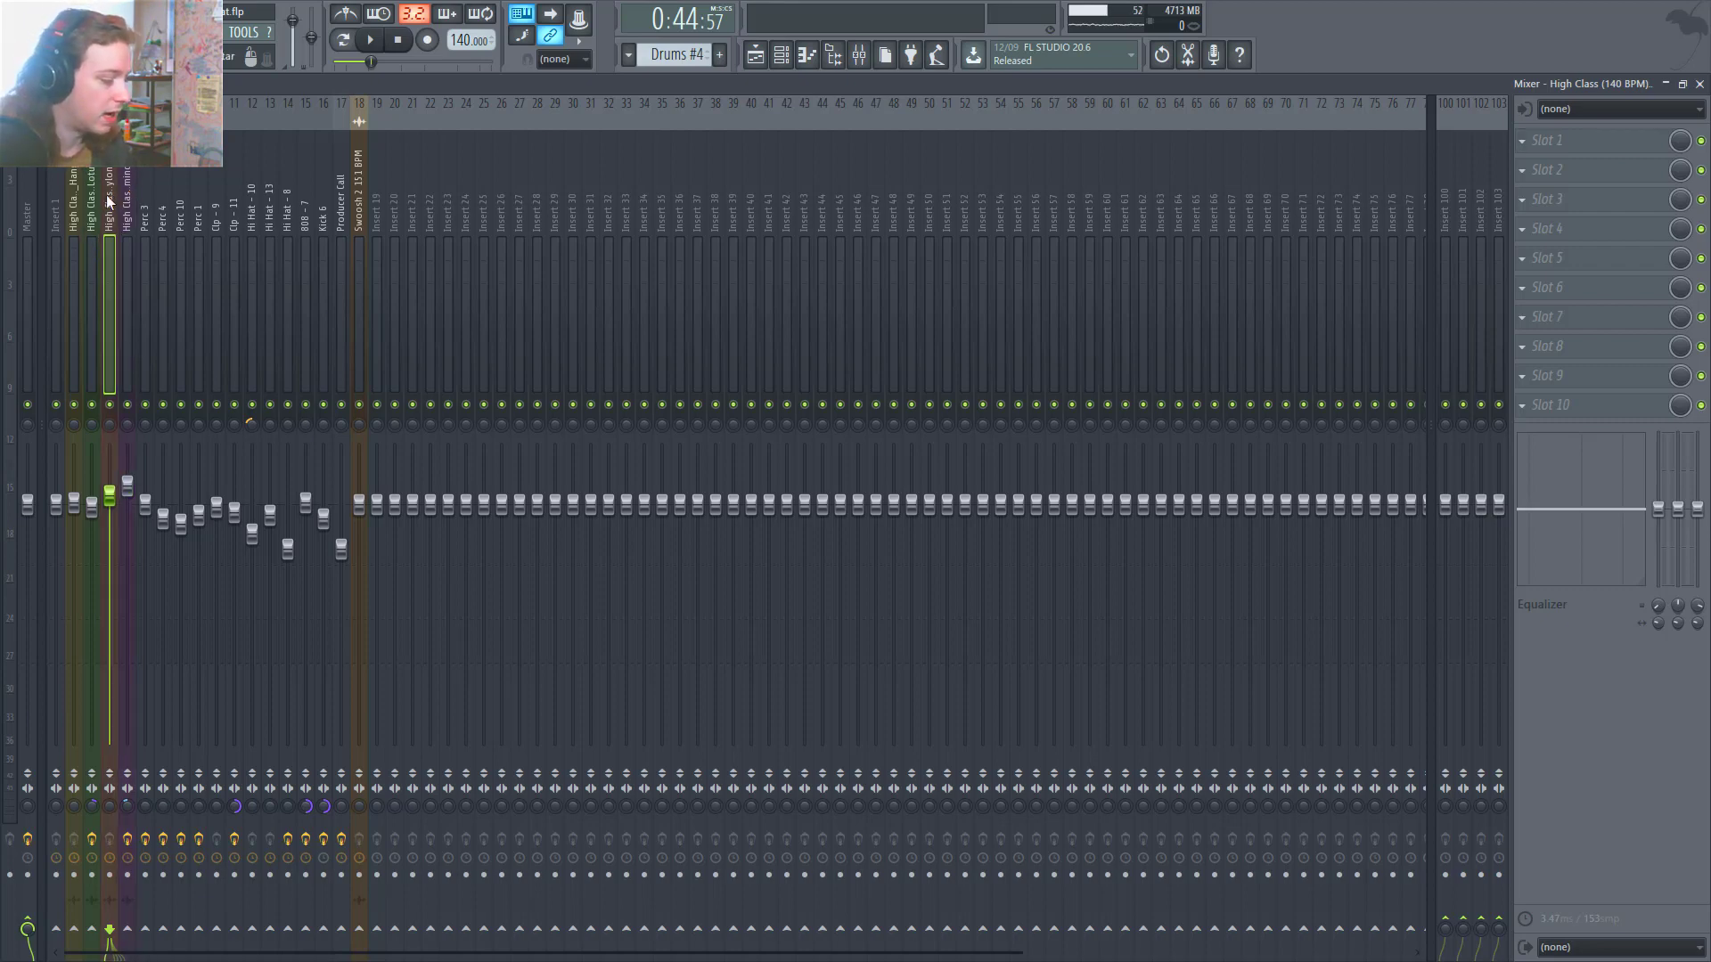
click(88, 191)
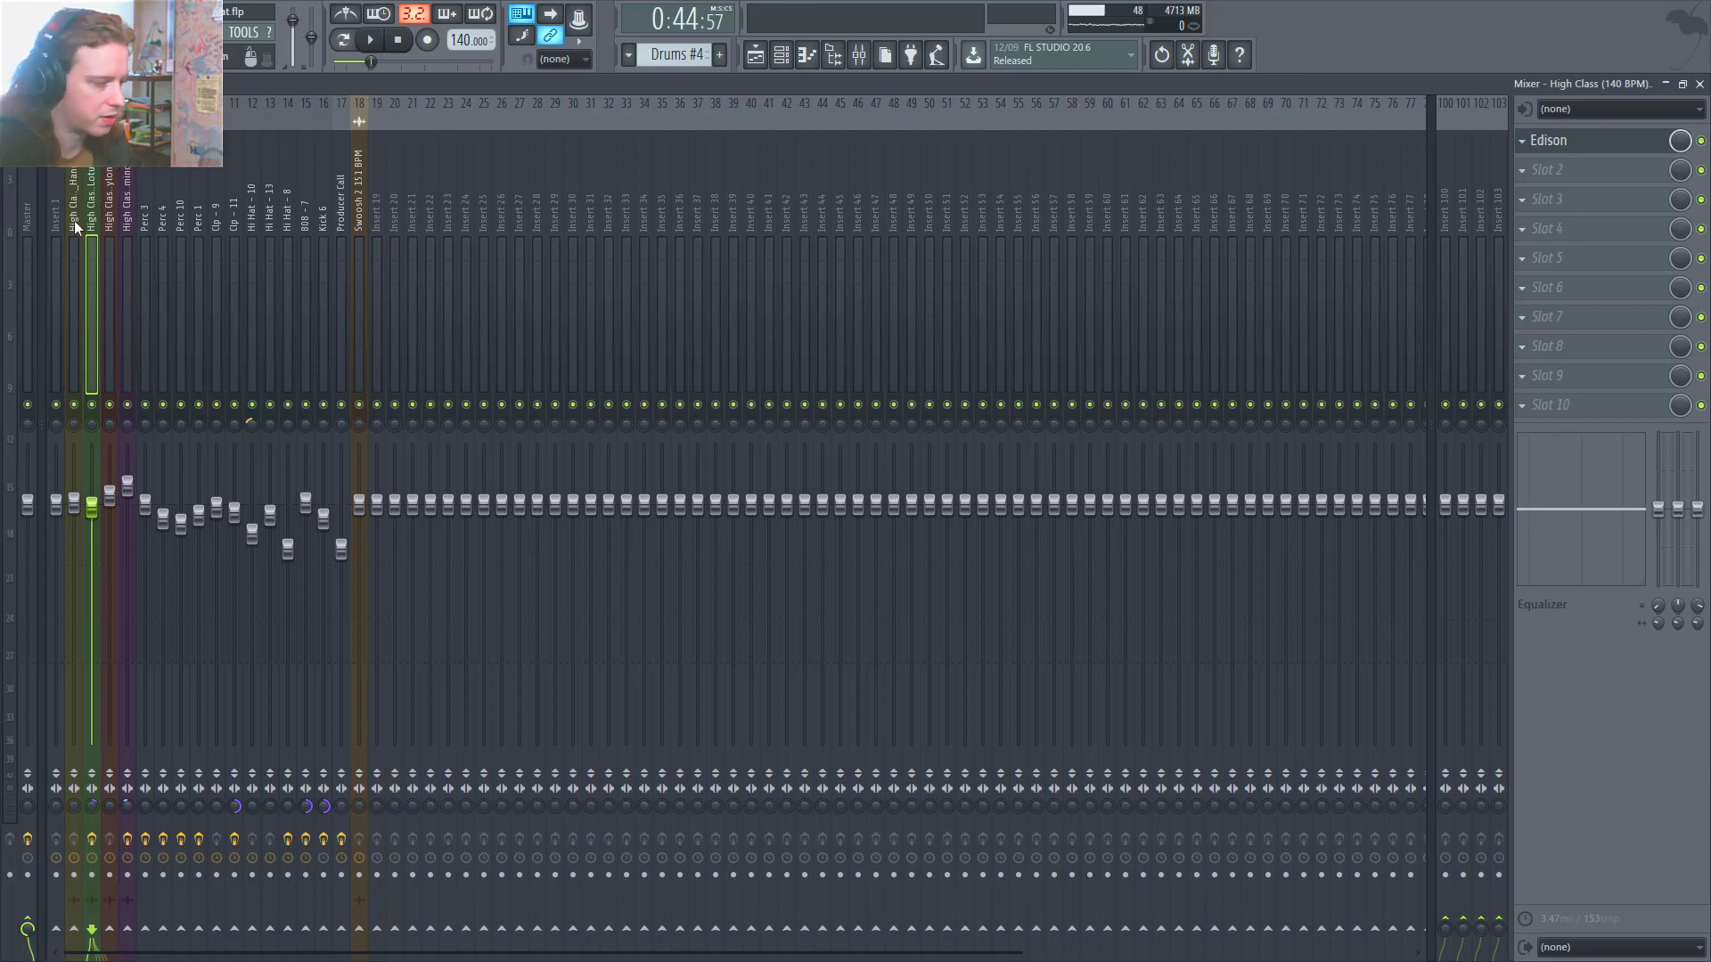
Inspect the master track's Soundgoodizer, Fruity parametric EQ 2, Ozone 8 Imager and Fruity soft clipper settings.
click(29, 221)
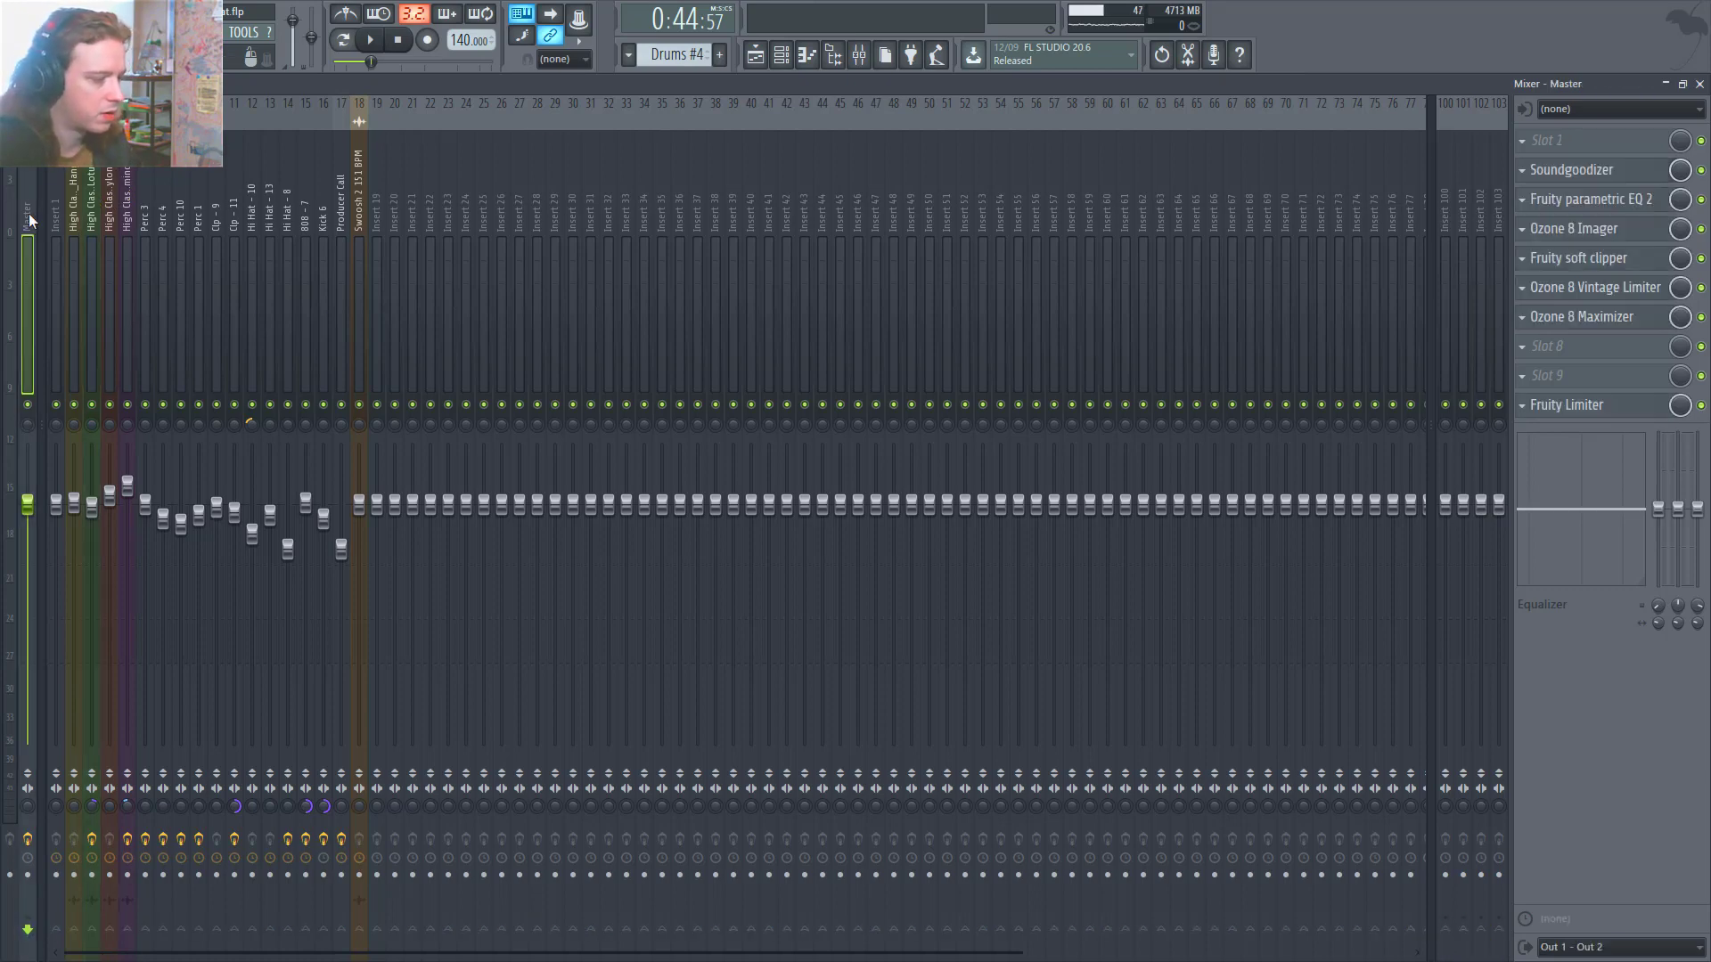
click(1627, 175)
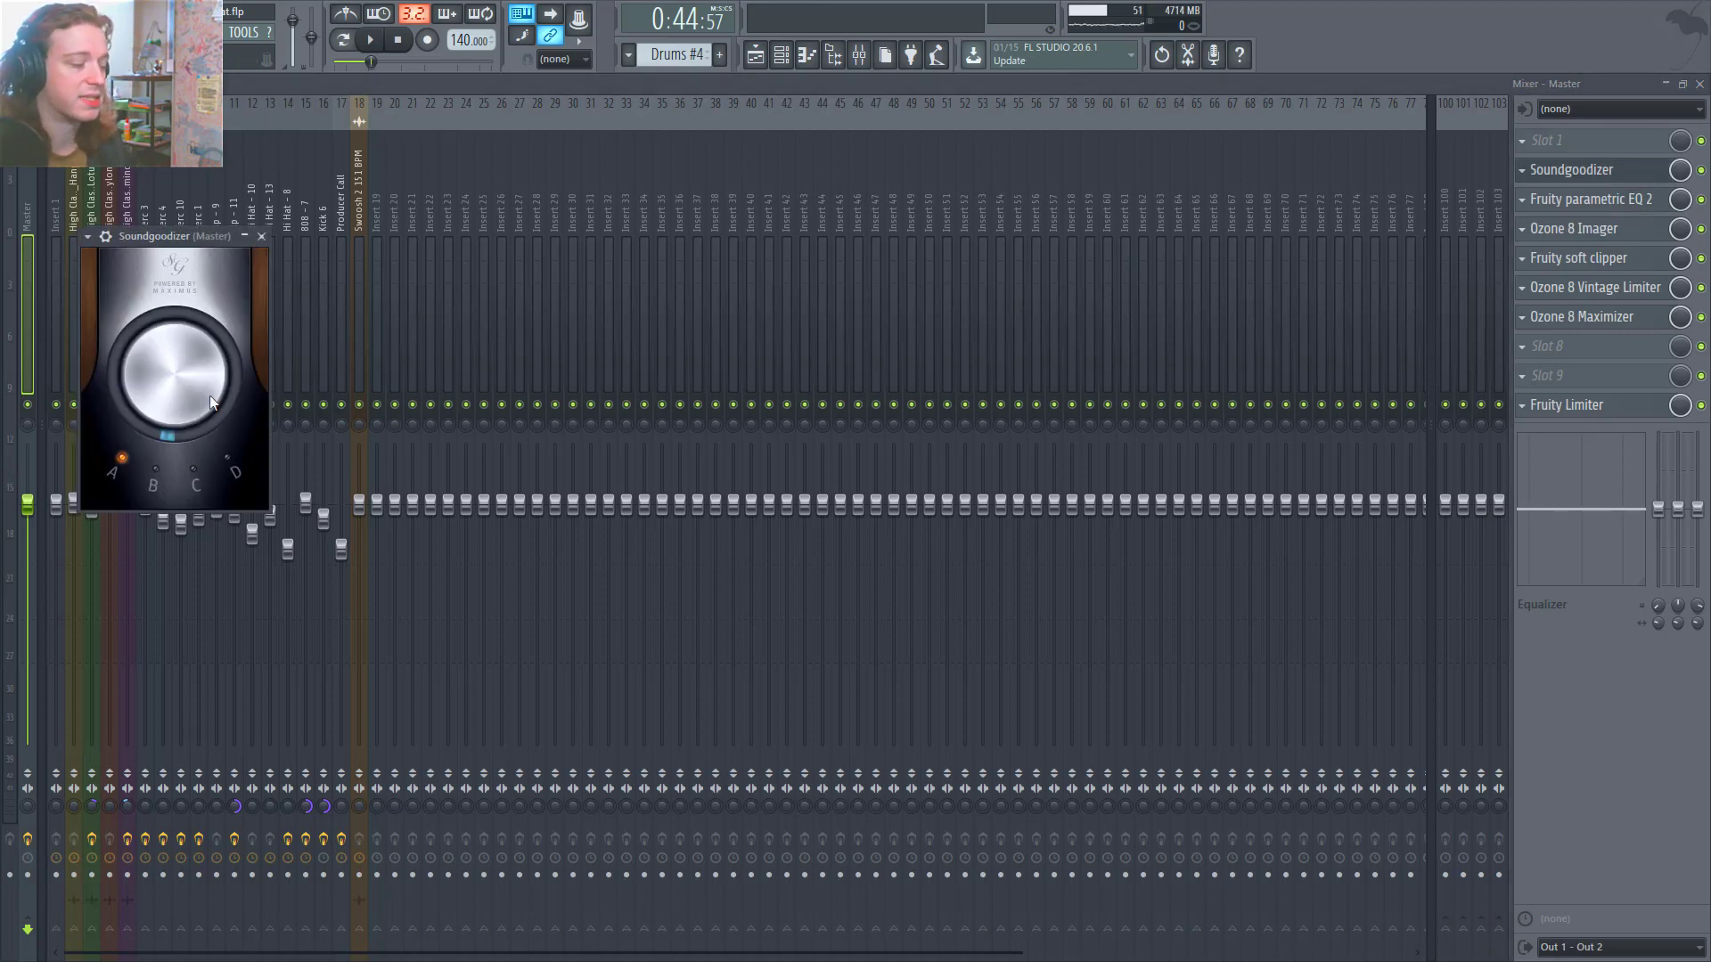
click(1626, 198)
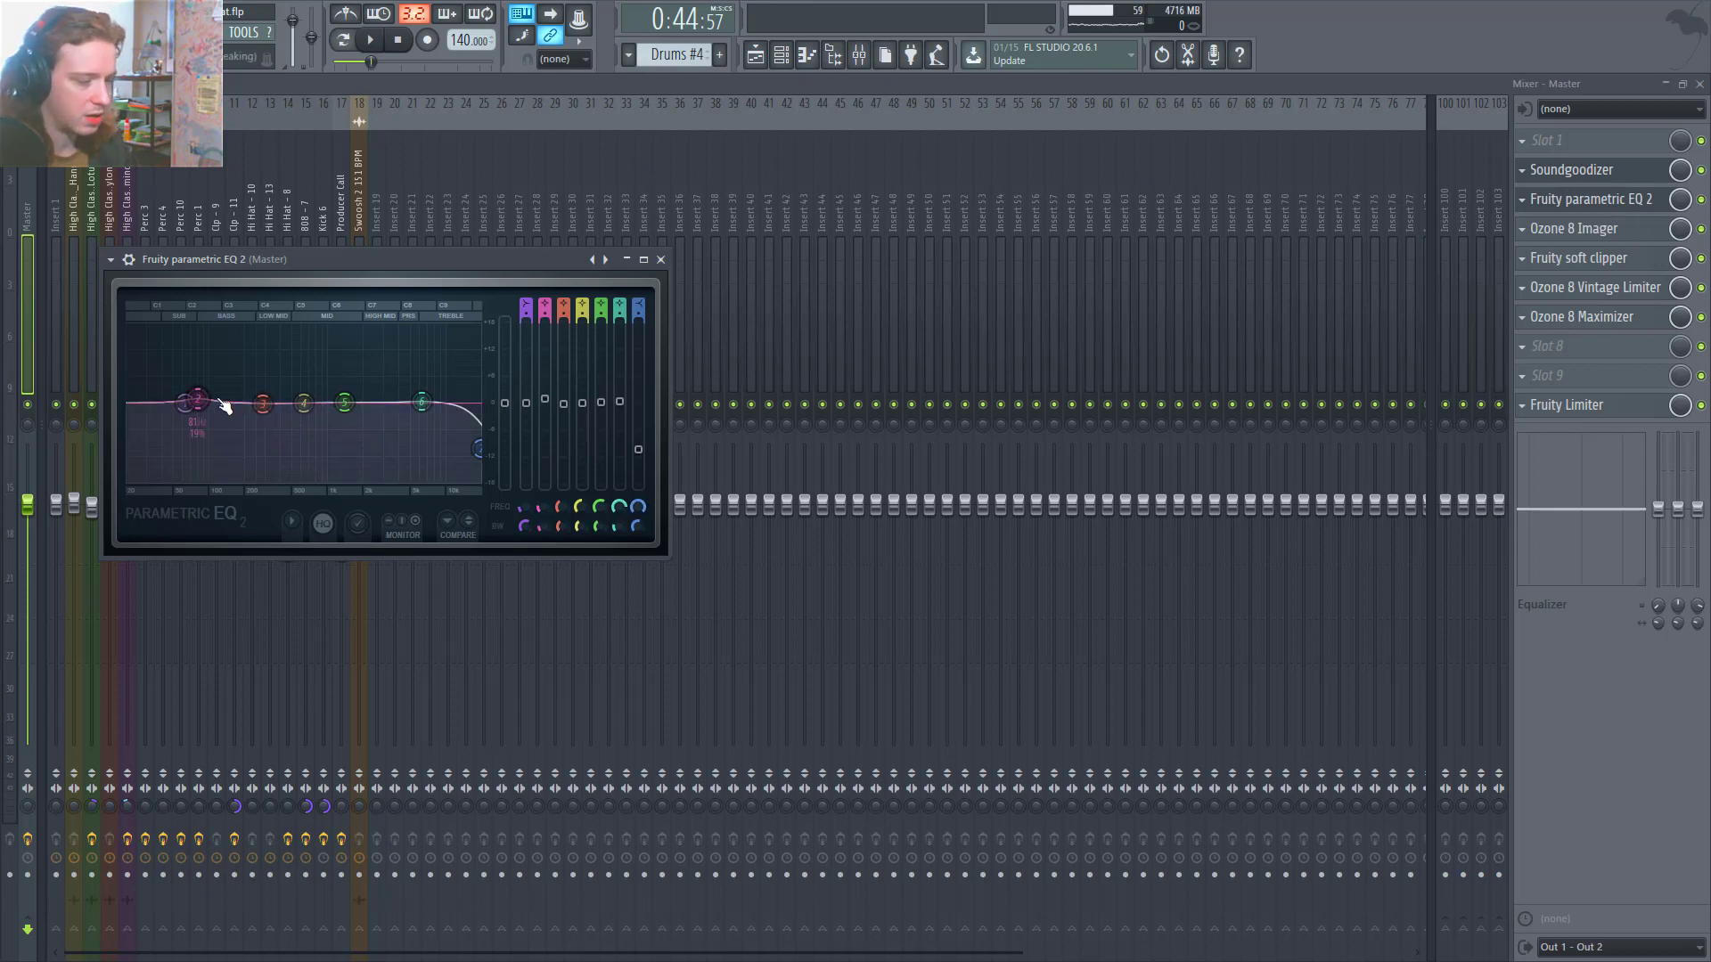
click(1595, 237)
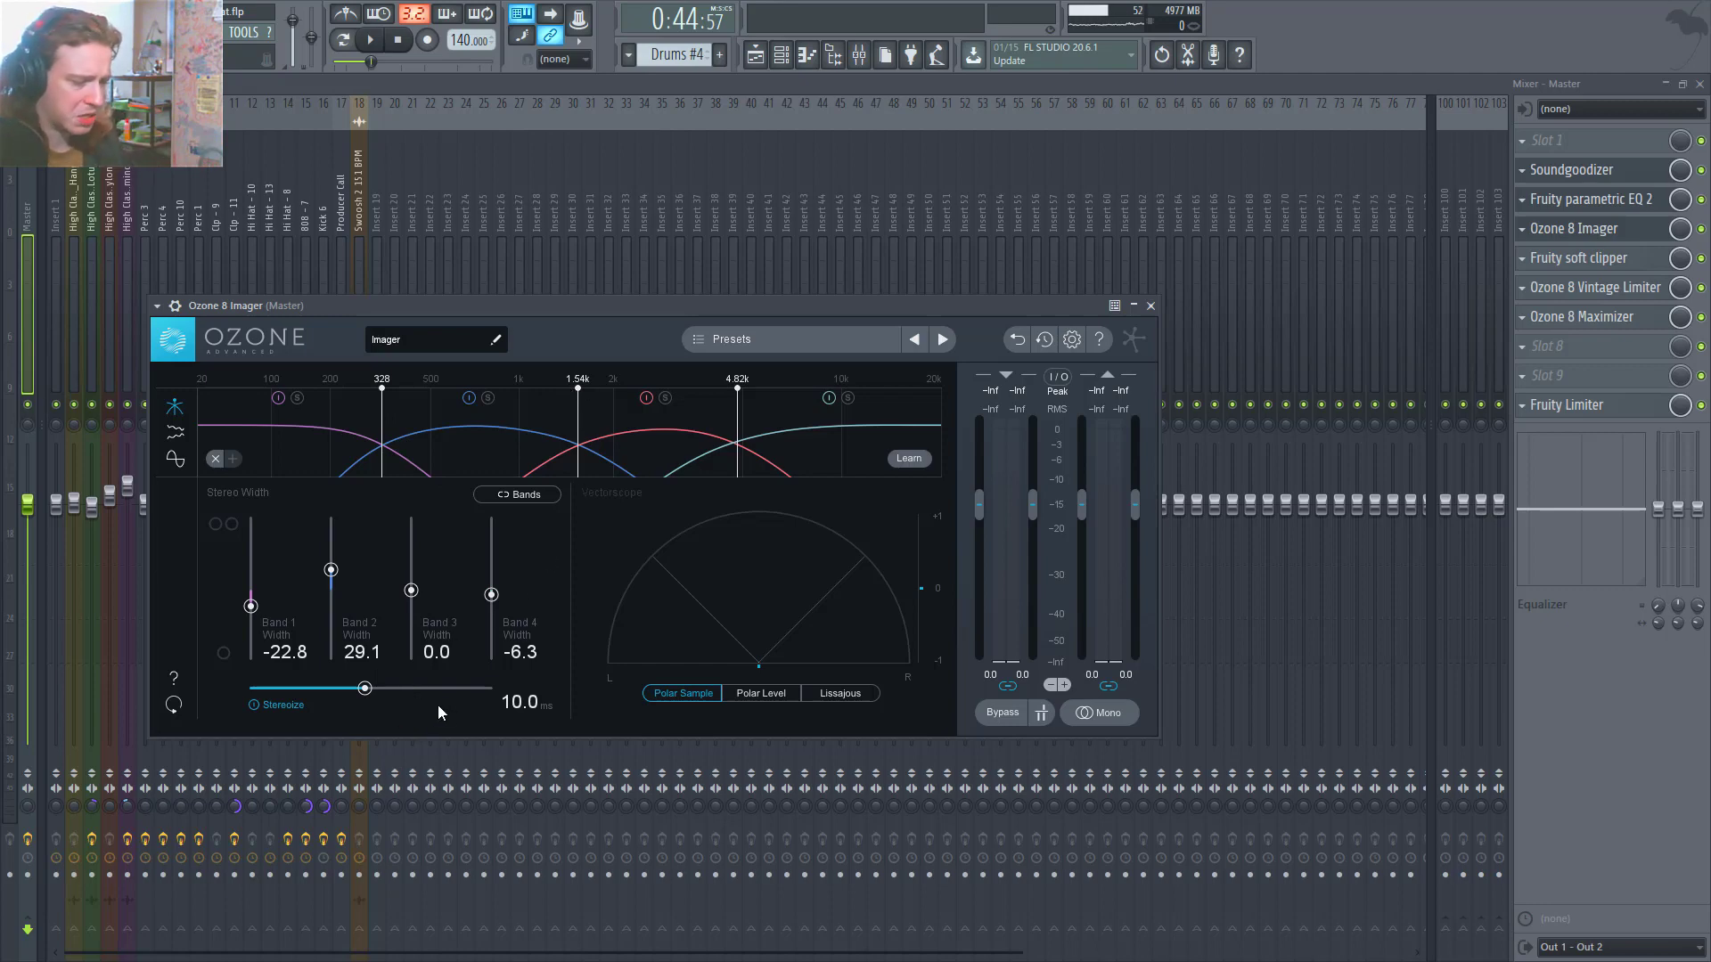
click(1648, 258)
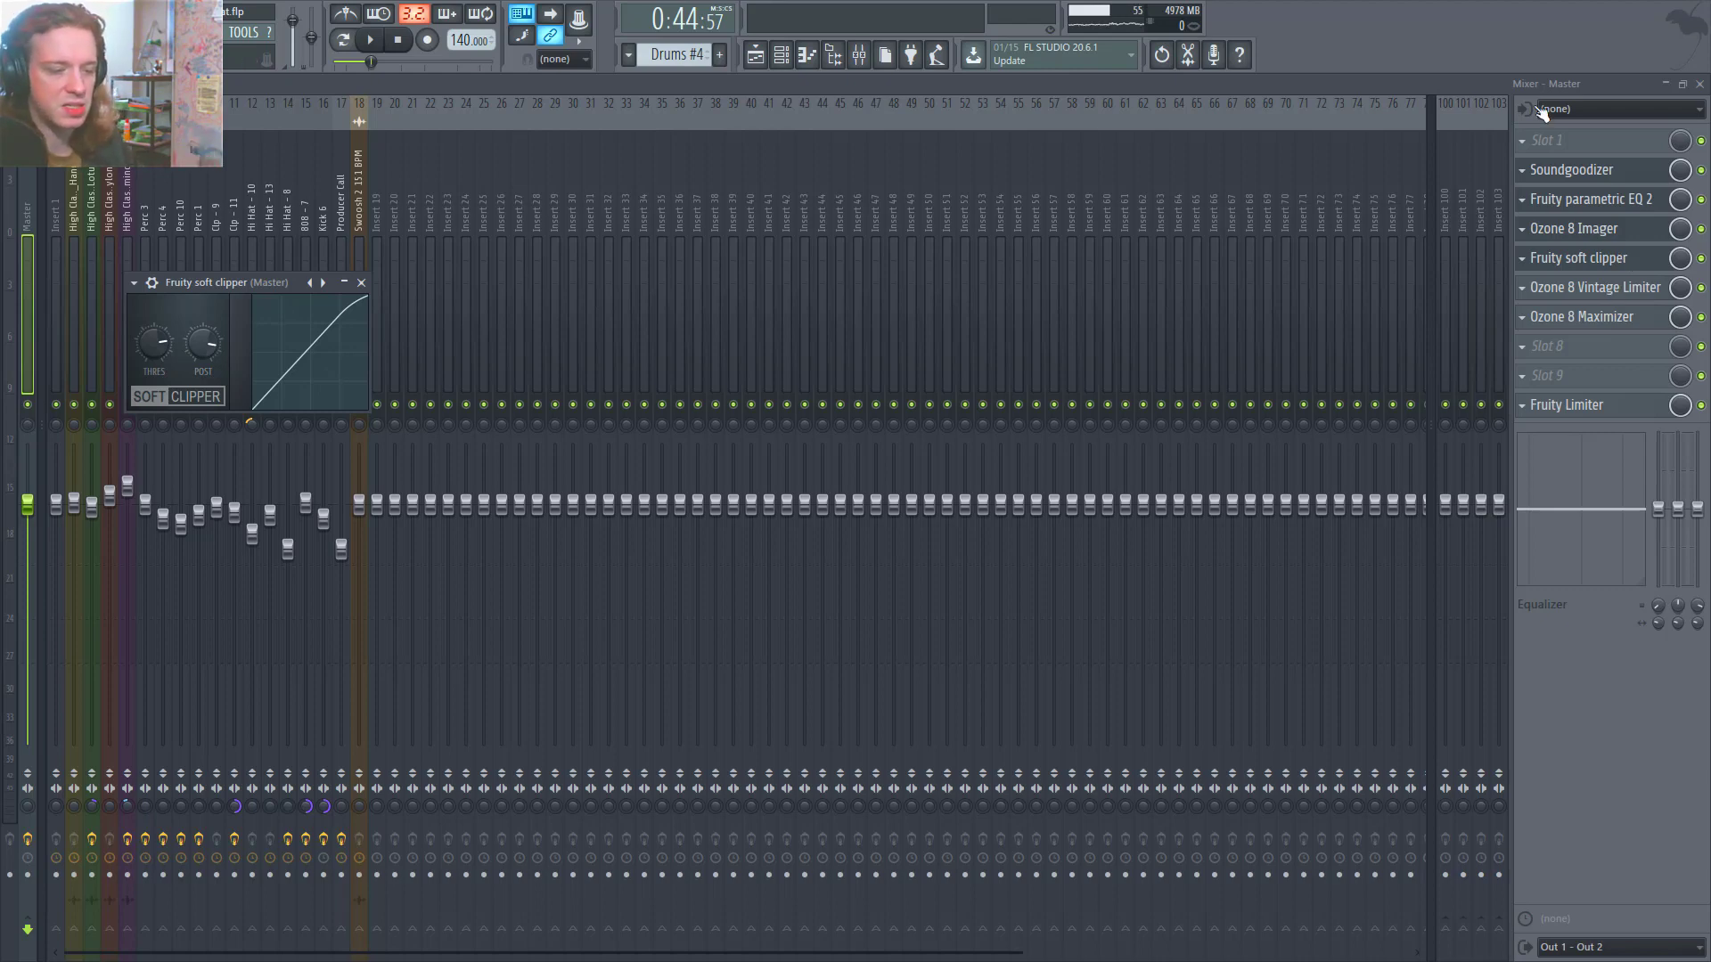
Examine the Ozone 8 Vintage Limiter and Ozone 8 Maximizer on the master track and close their windows.
click(1639, 297)
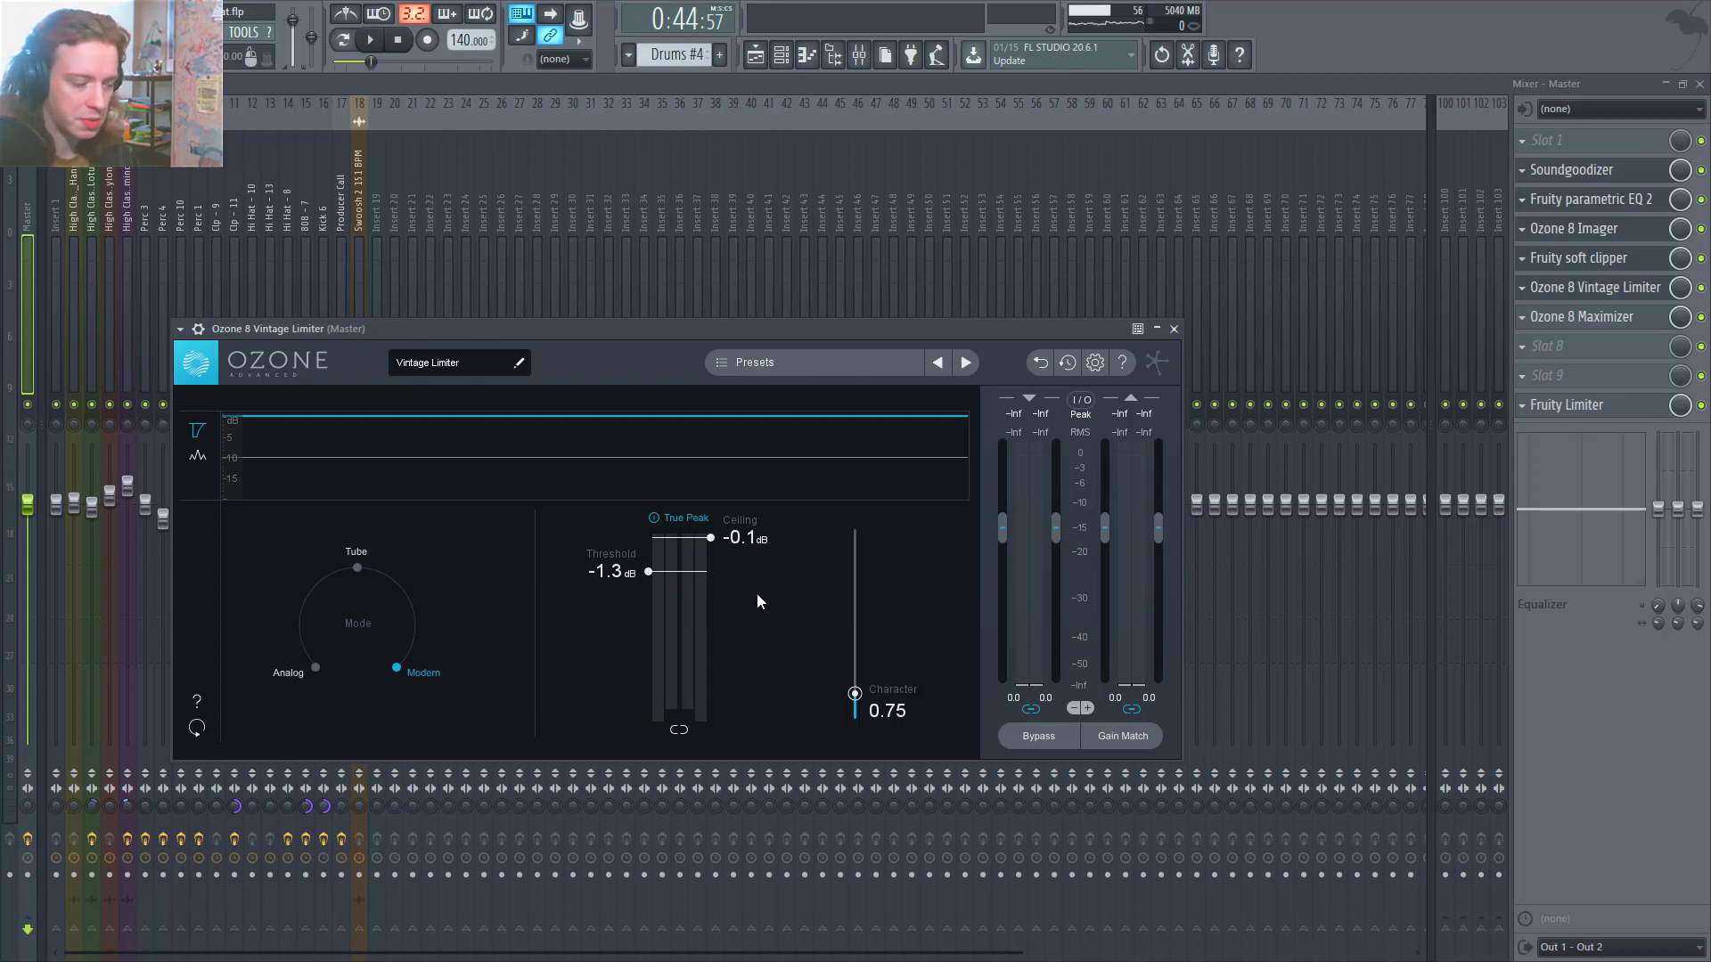
click(1174, 328)
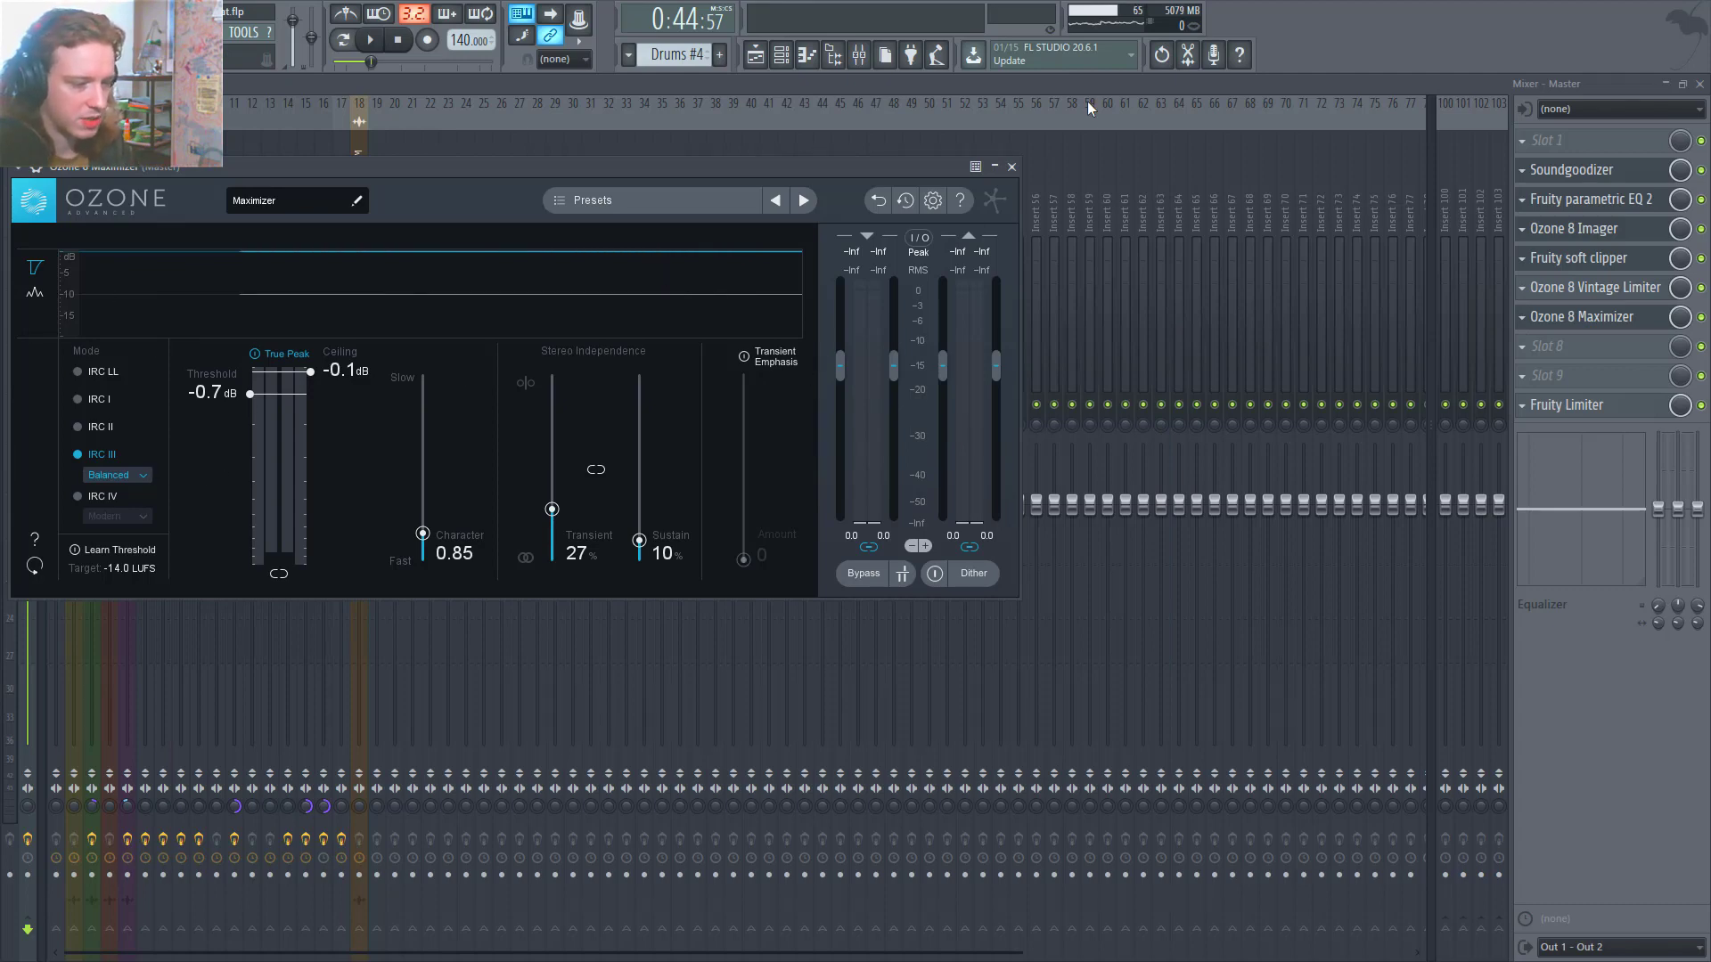
click(1012, 167)
Check the master's Fruity Limiter while briefly playing the beat, and close the limiter.
click(1573, 404)
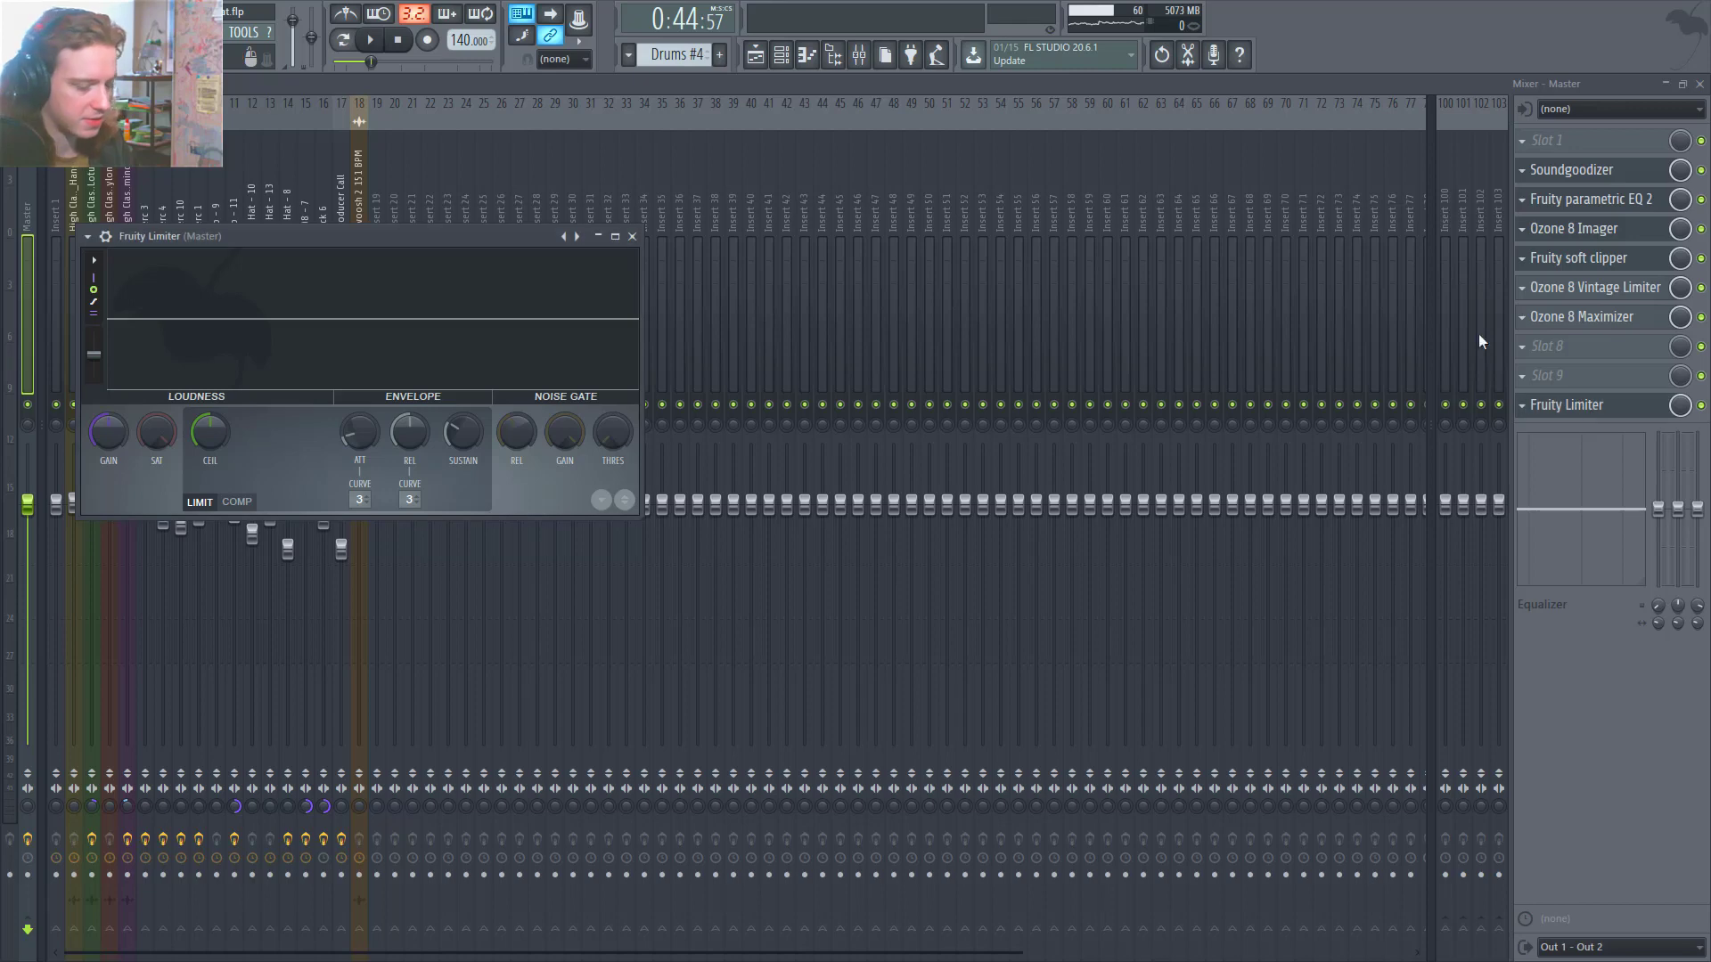
key(space)
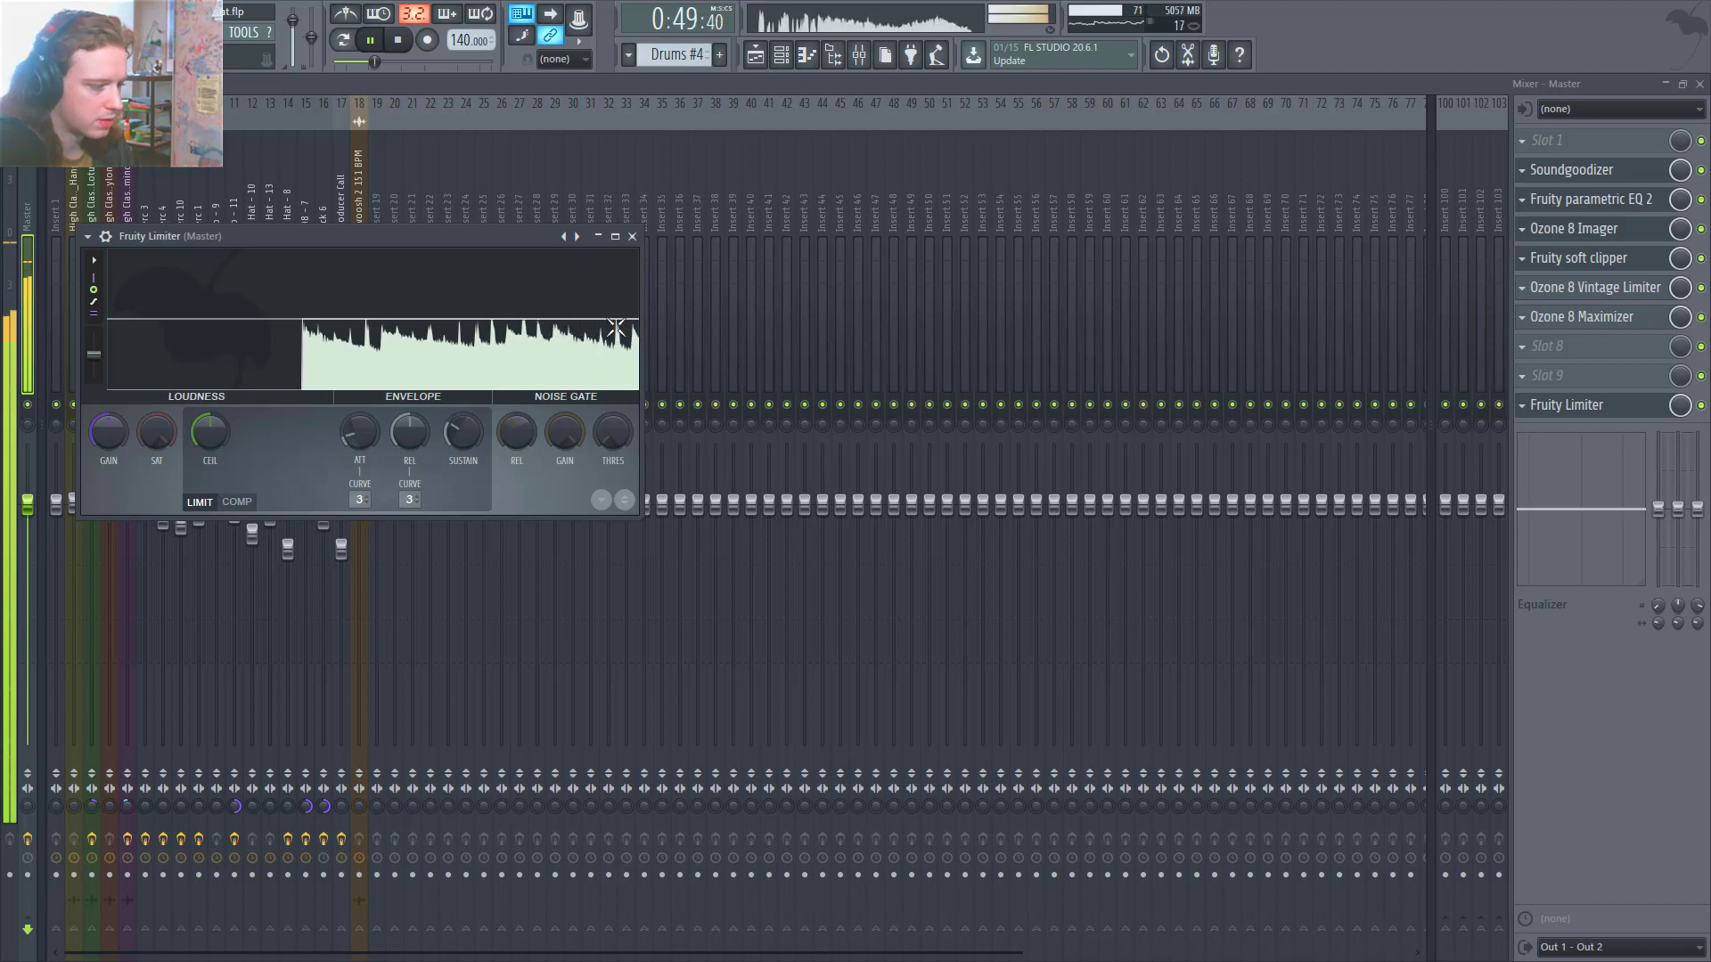
key(space)
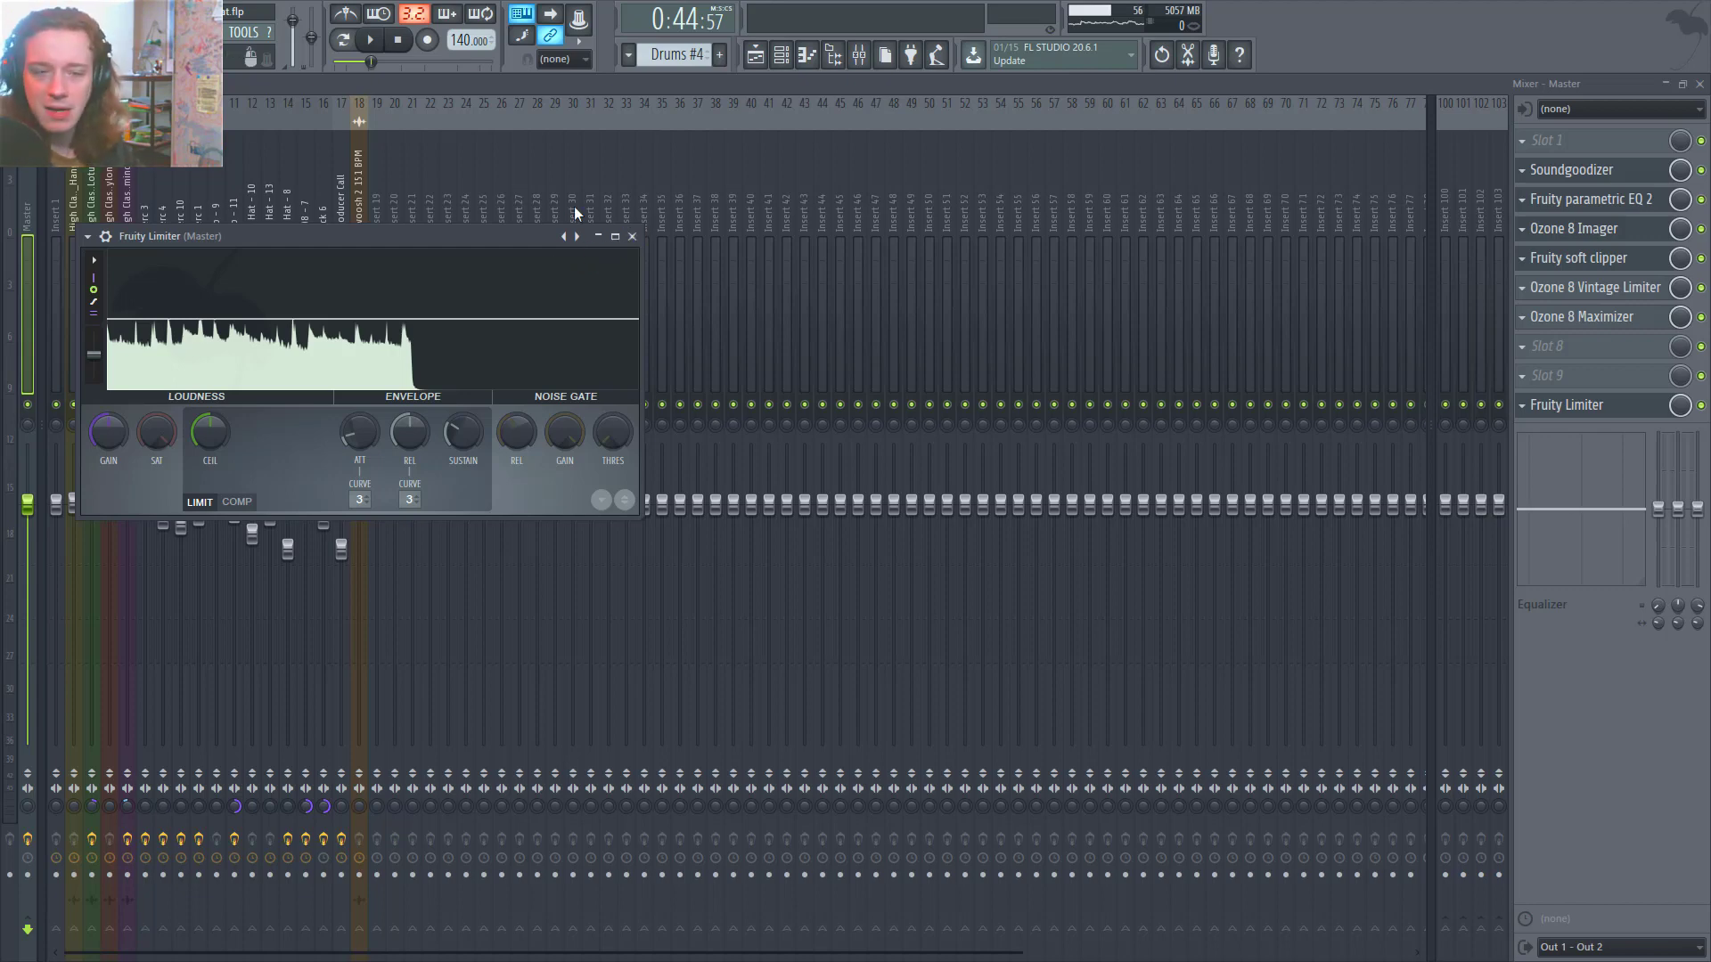
click(634, 237)
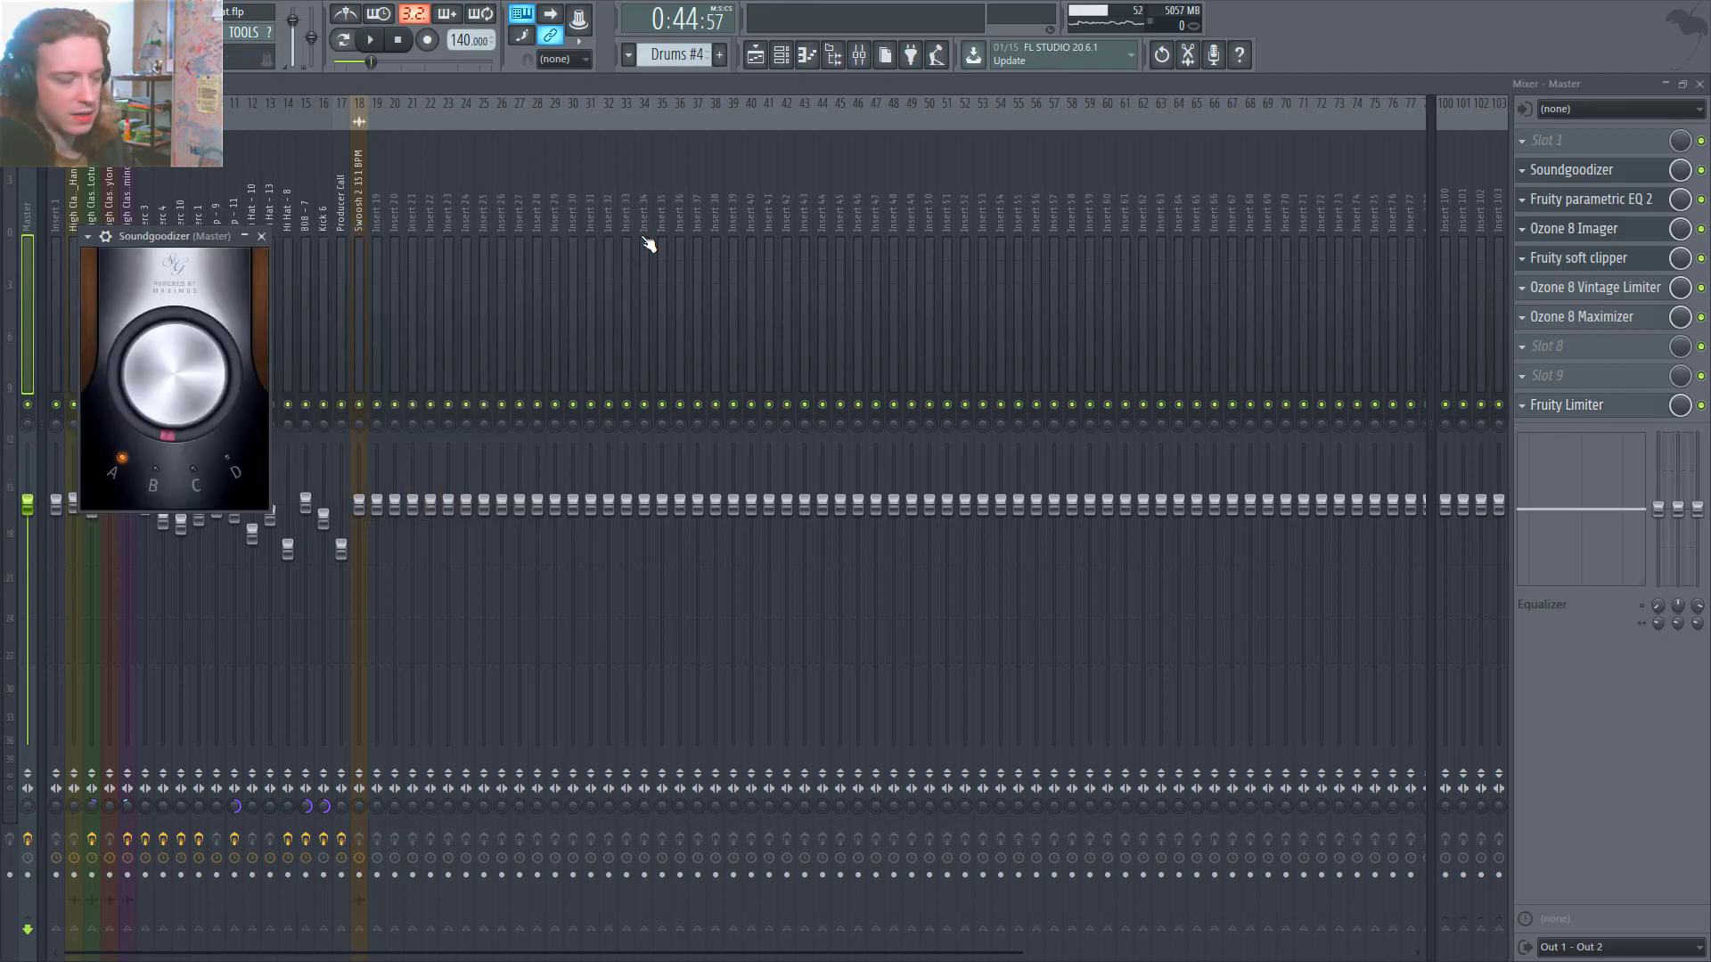
Recheck the master's Soundgoodizer, equalizer, Ozone 8 Imager and soft clipper, closing each plugin window.
click(263, 236)
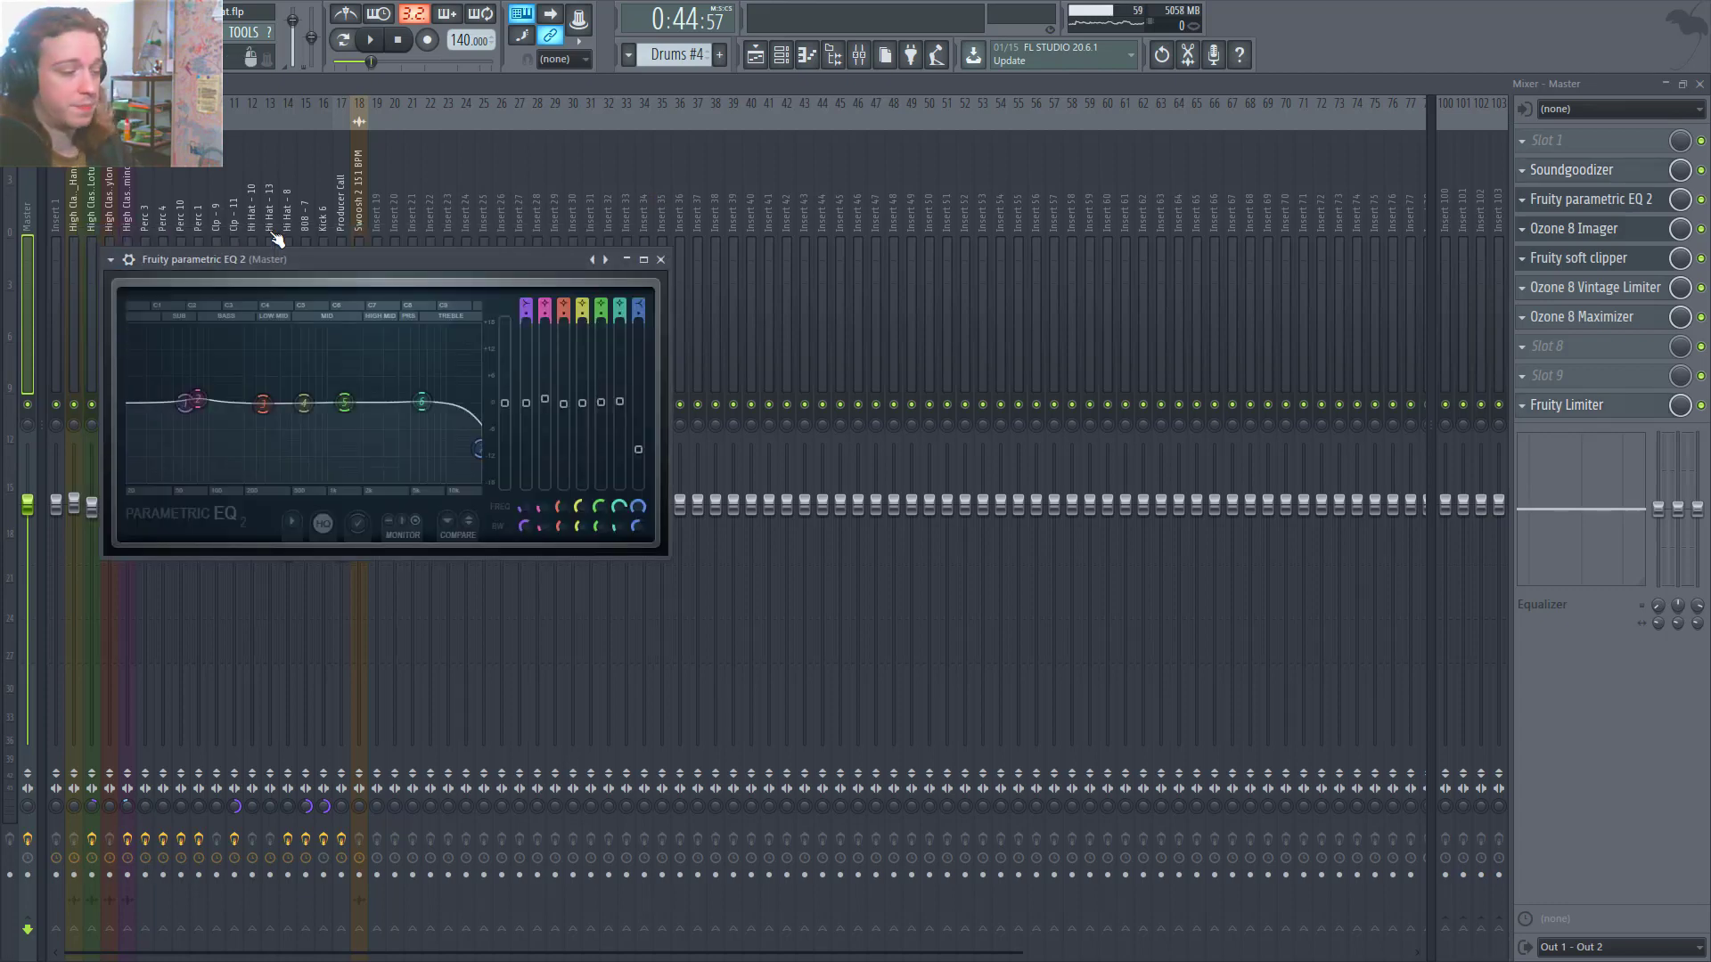
click(660, 260)
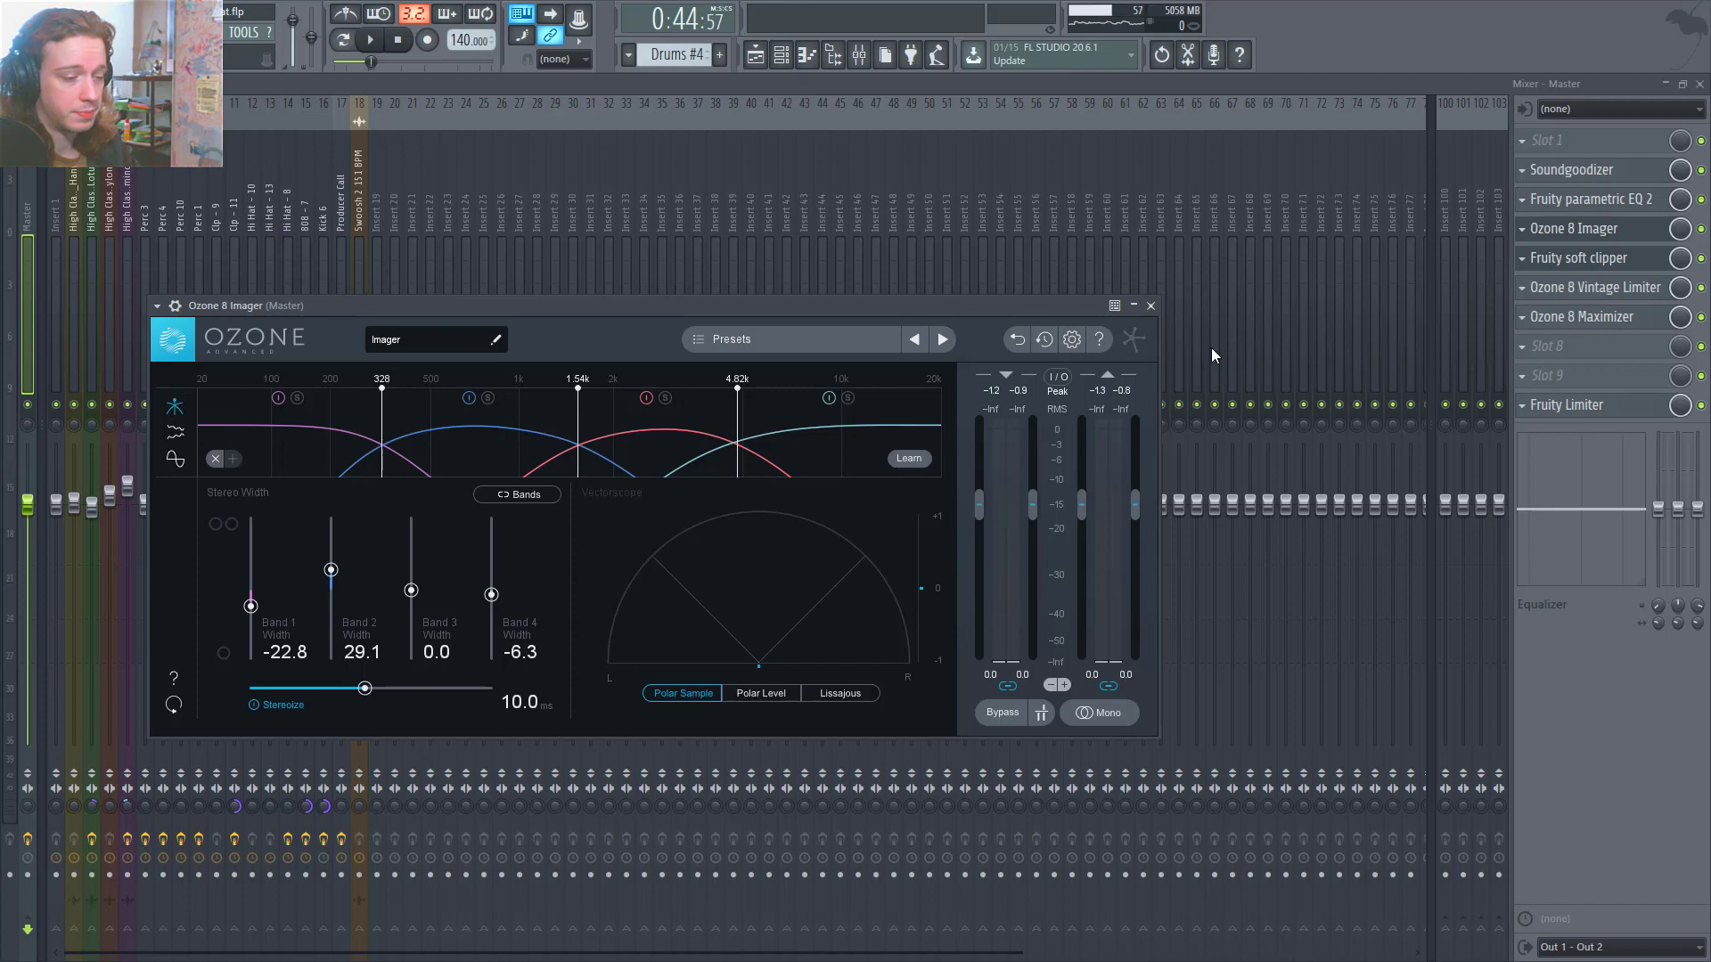
click(1150, 306)
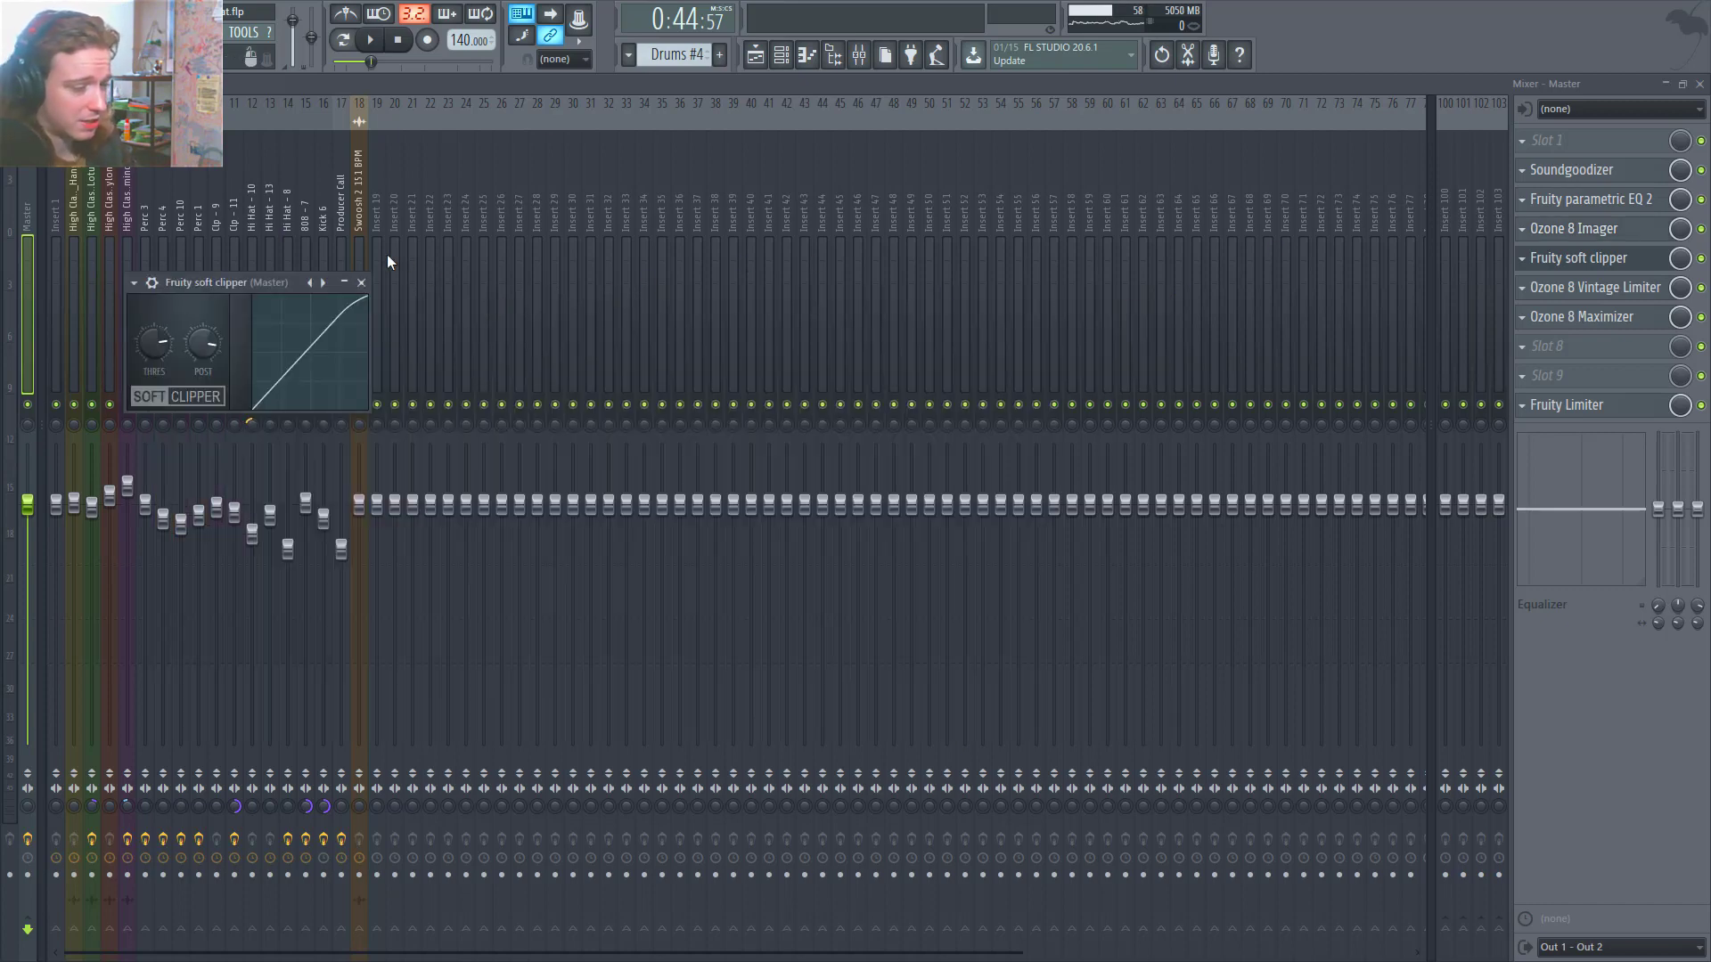
click(361, 283)
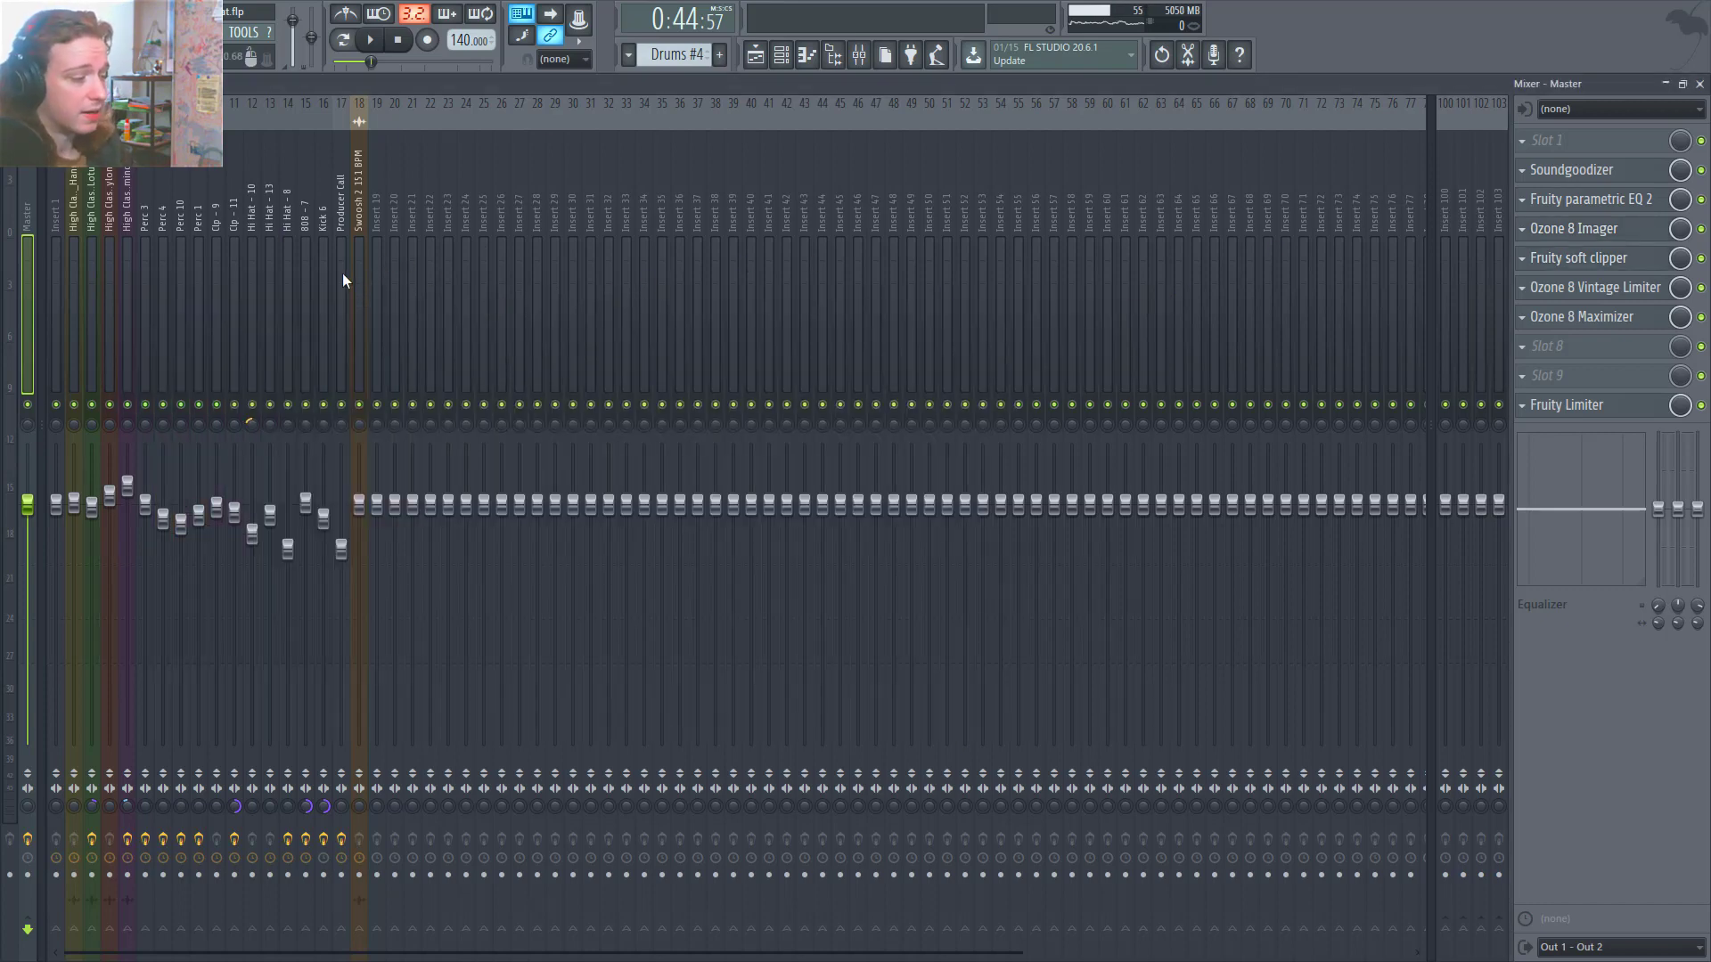
Check the 808 - 7 insert's effect slots and return to the playlist arrangement.
click(342, 277)
click(306, 265)
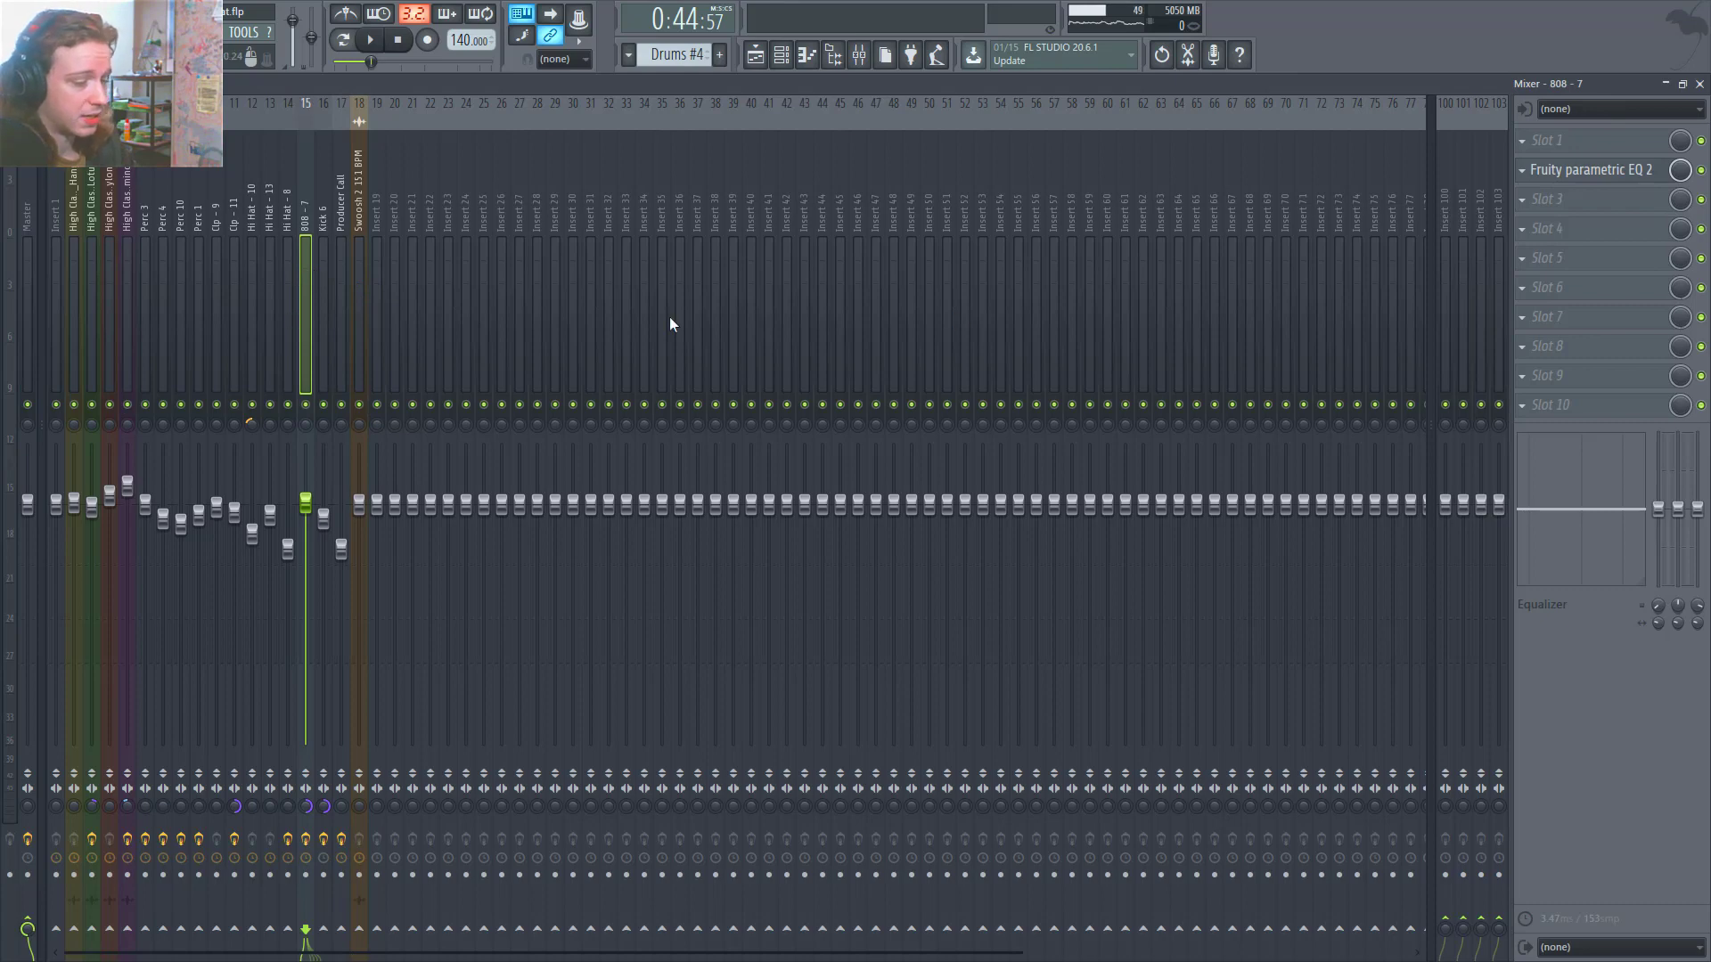
key(F5)
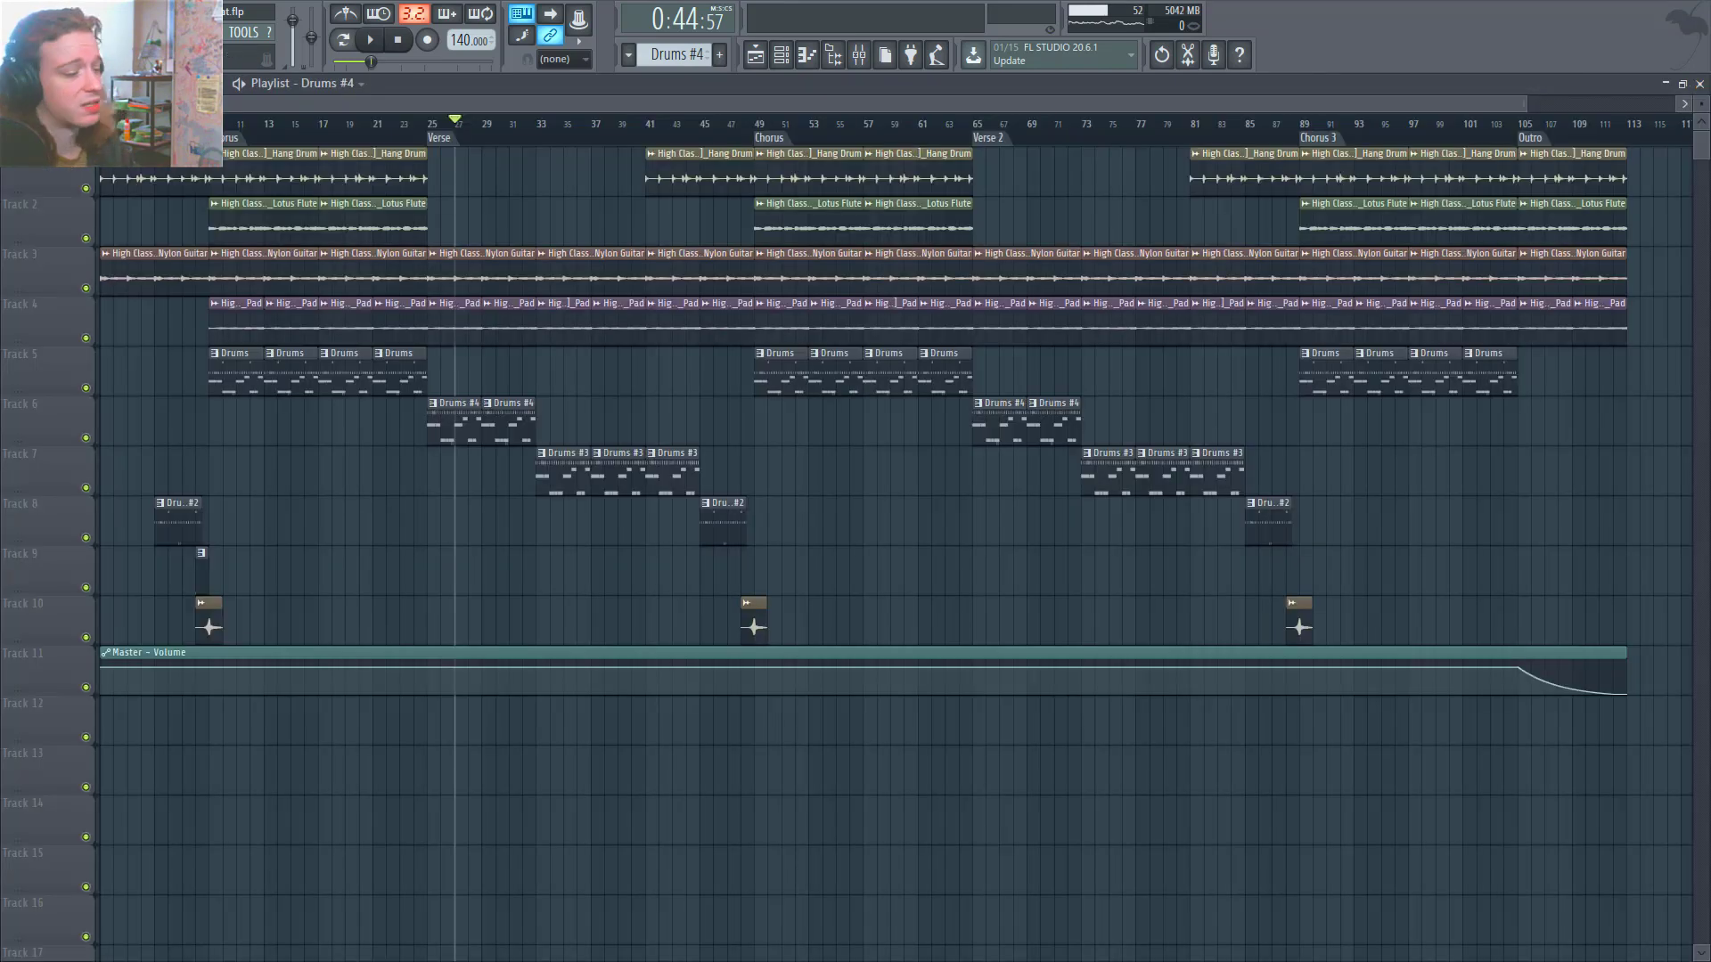